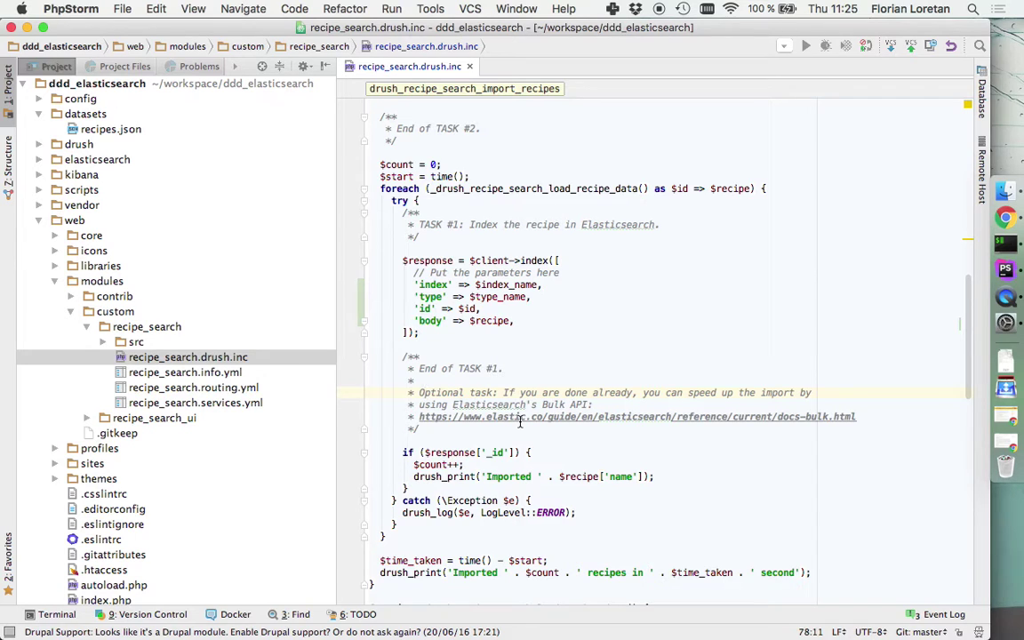
- Switch to Chrome and check the available branches of the ddd_elasticsearch repository on GitHub
key("super+Tab")
key("super+Tab")
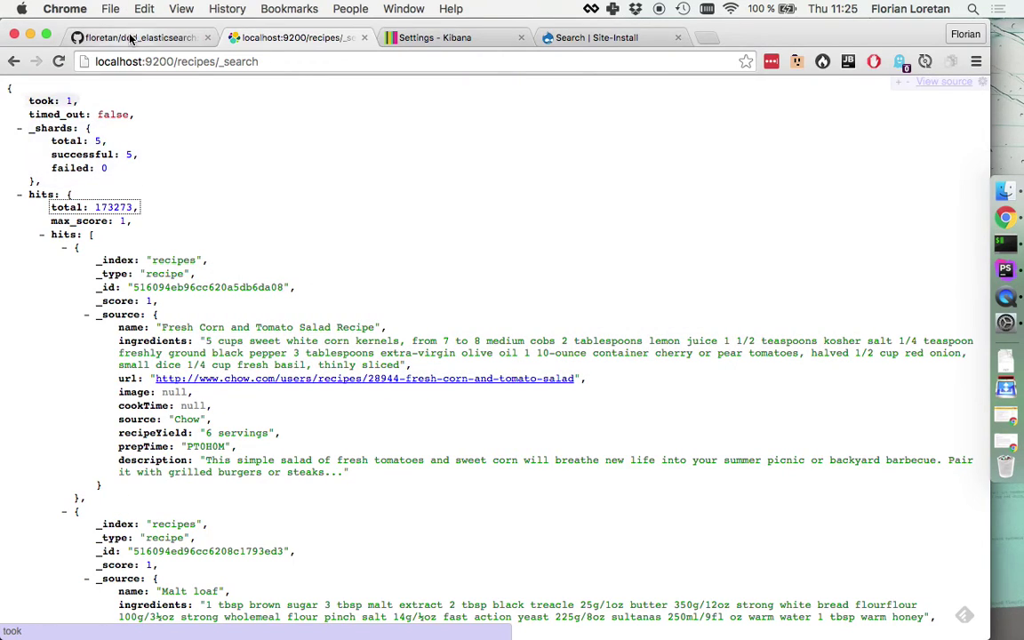
left_click(133, 37)
scroll(265, 258, "up", 15)
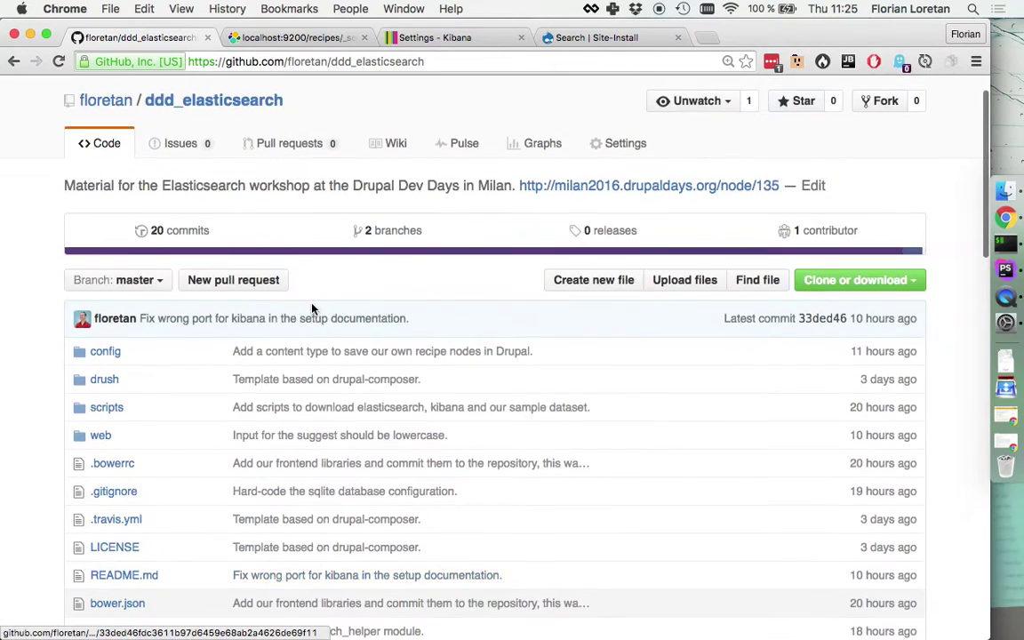
left_click(133, 280)
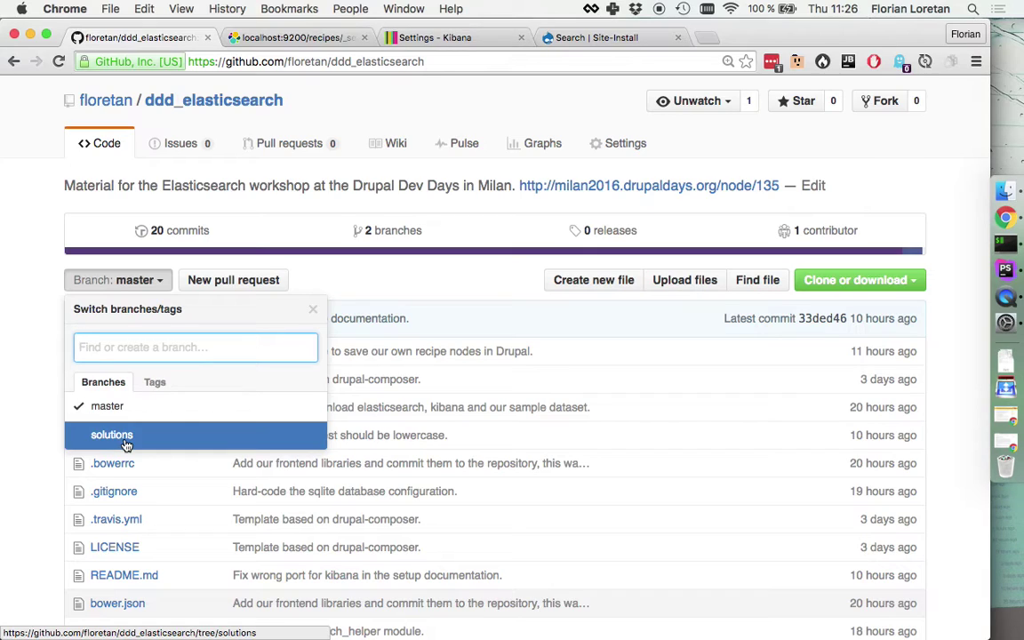
left_click(380, 271)
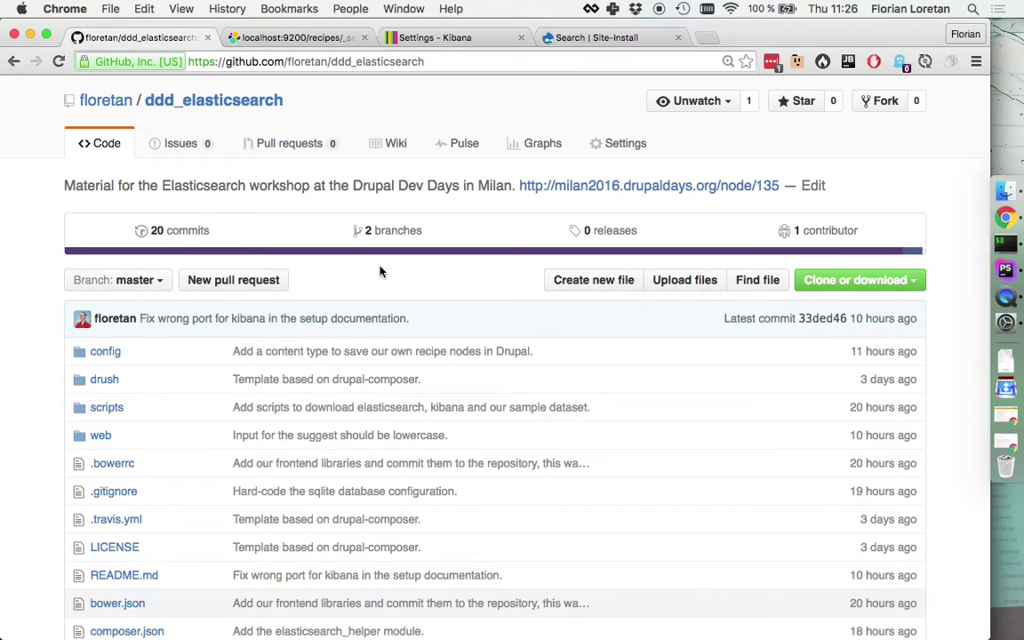
key("super+Tab")
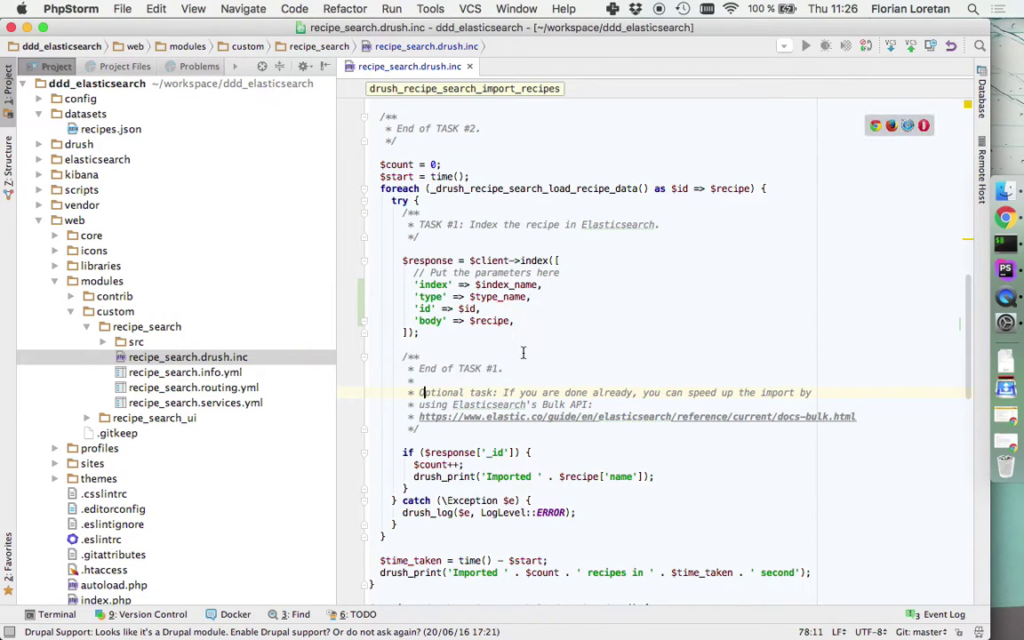
scroll(508, 417, "down", 3)
key("super+Tab")
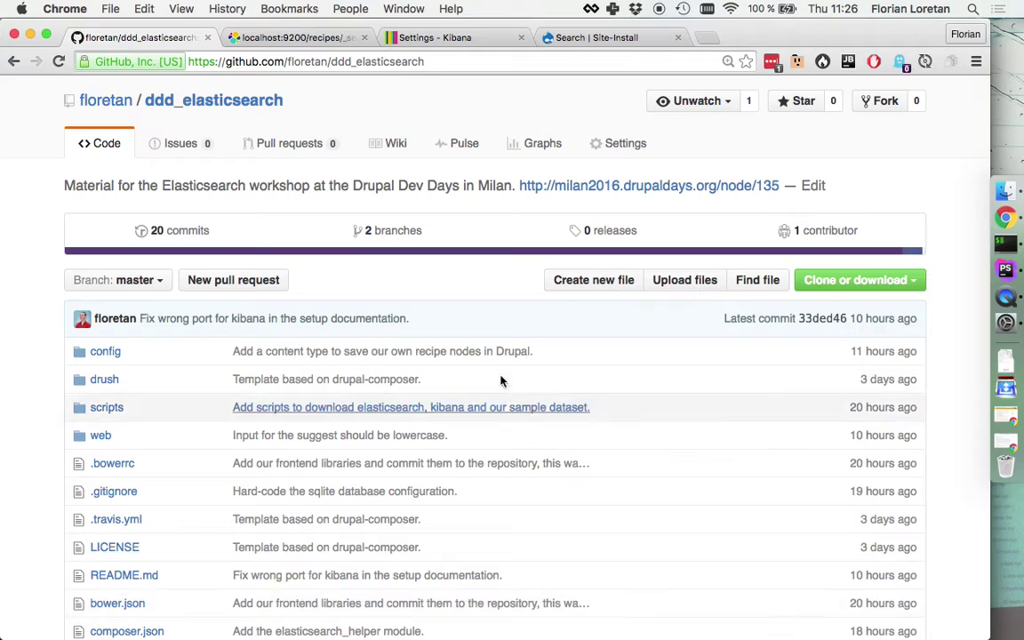
- Examine the total hit count and the first recipe documents in the Elasticsearch recipes/_search response
left_click(293, 38)
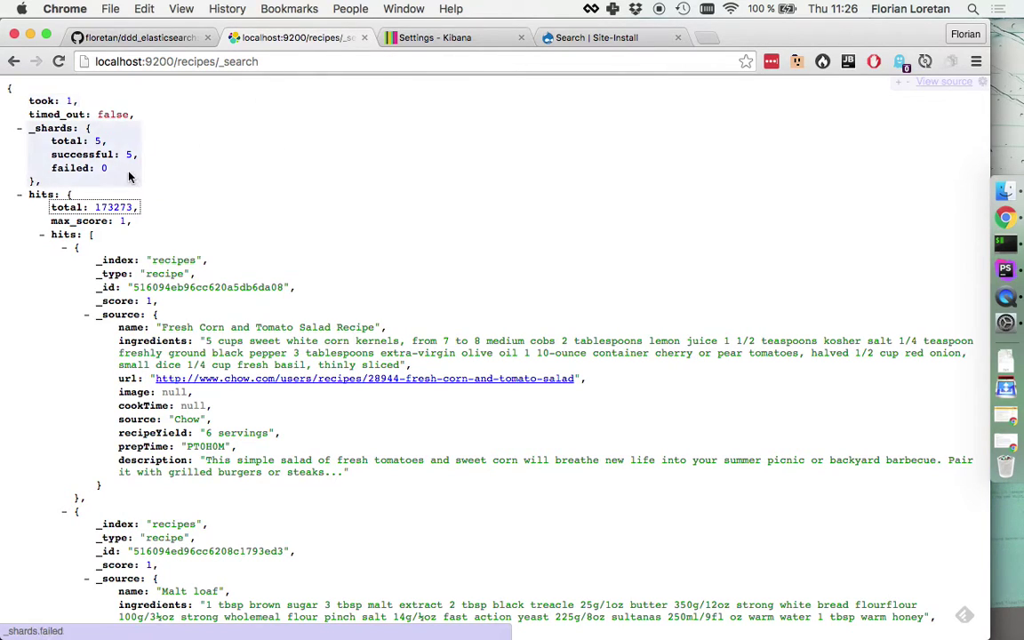
double_click(113, 208)
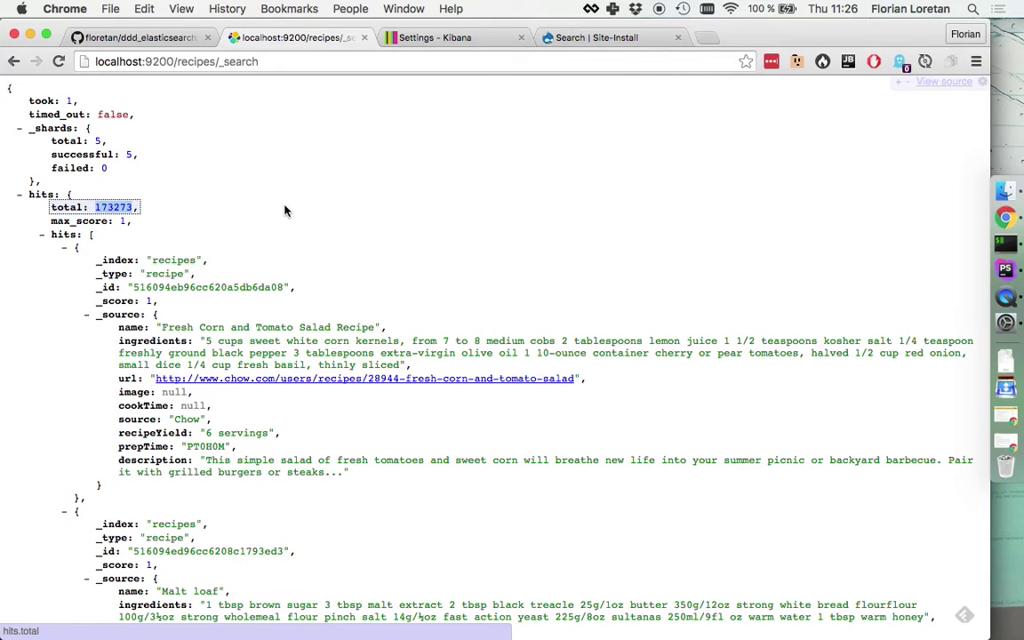
scroll(132, 352, "down", 3)
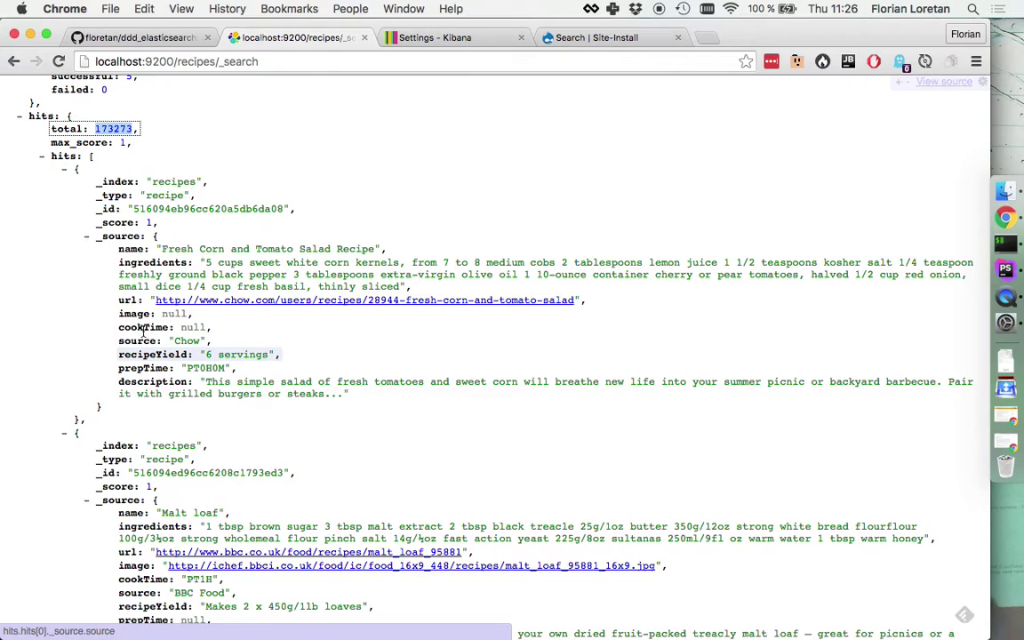
- Open Kibana's index pattern configuration page and enlarge the page to 125%
left_click(449, 41)
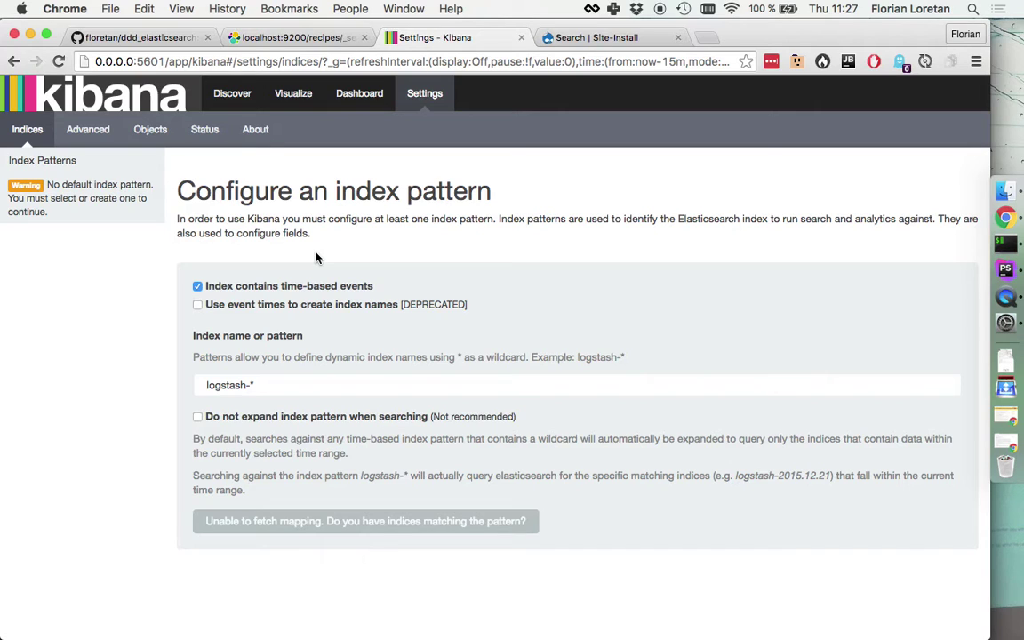
key("super+equal")
key("super+equal")
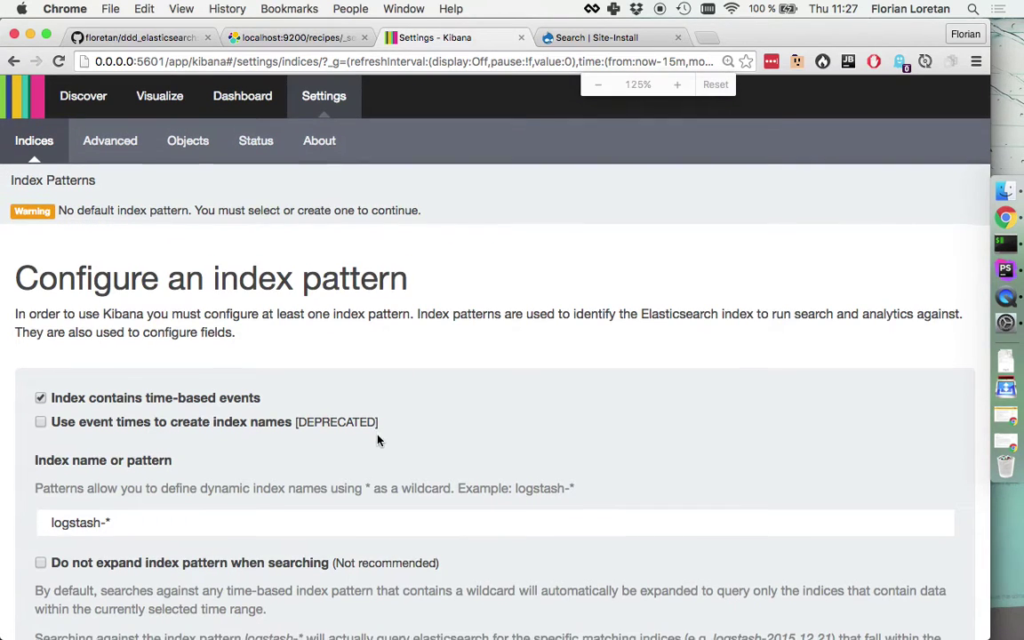
scroll(377, 440, "down", 3)
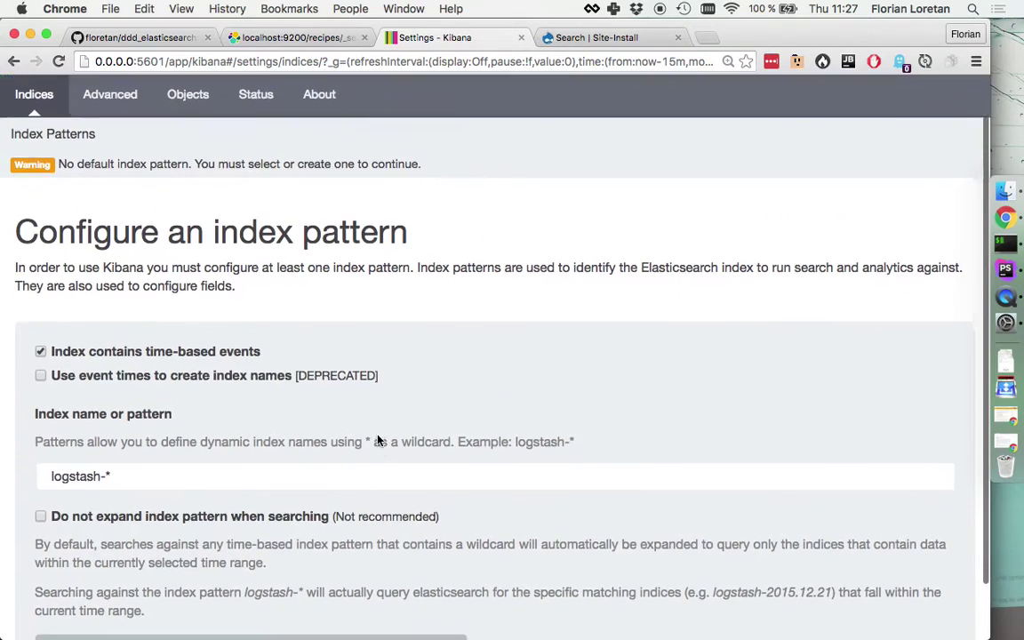
scroll(377, 440, "down", 2)
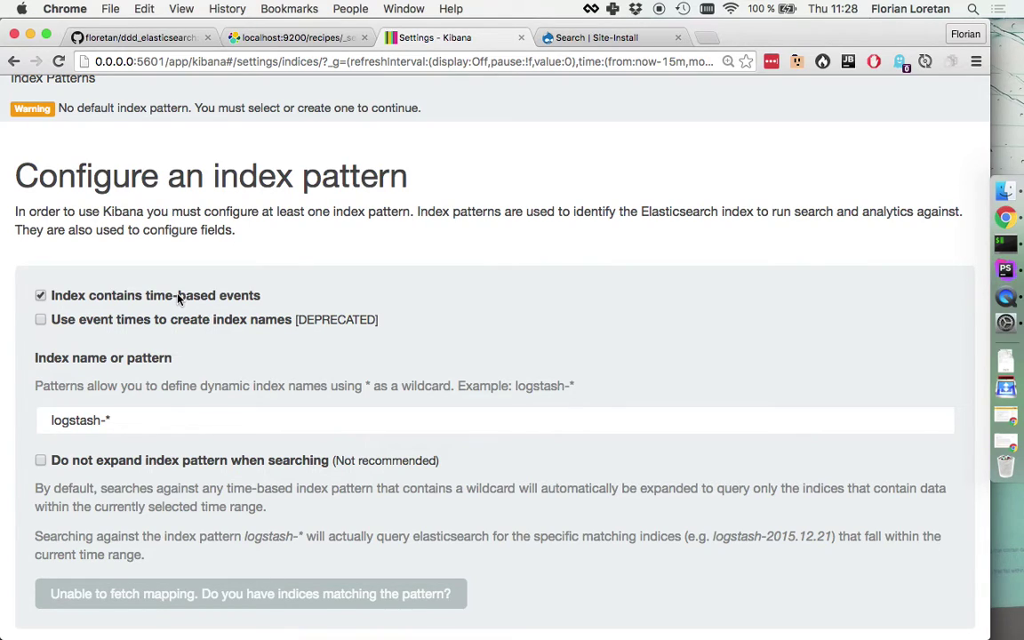
- Switch to PhpStorm to look through the ddd_elasticsearch project tree for the recipes dataset, and return to Kibana
key("super+Tab")
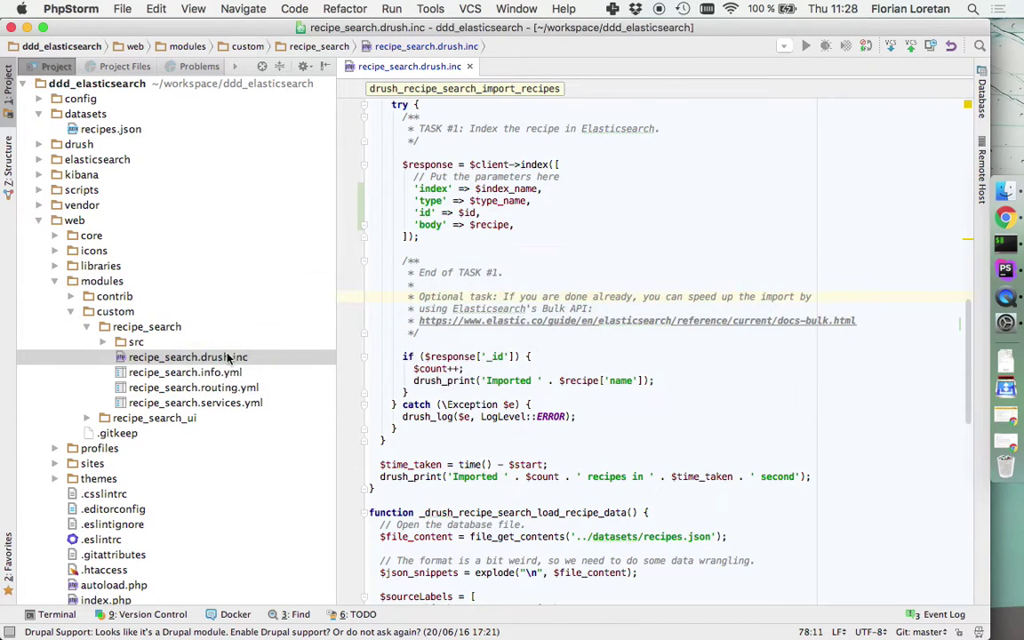
scroll(161, 397, "down", 5)
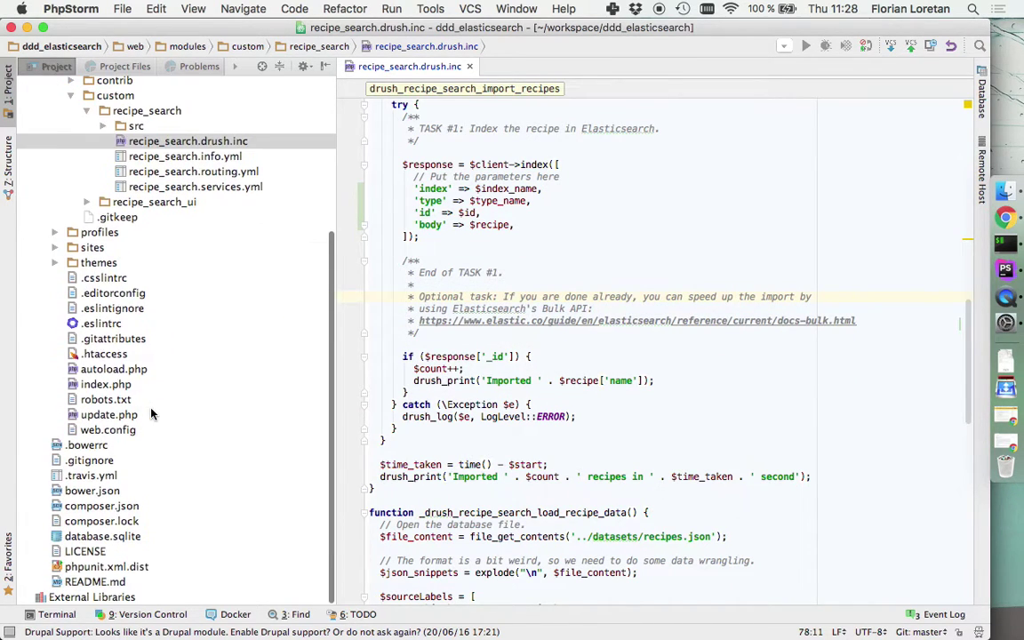
scroll(152, 412, "up", 5)
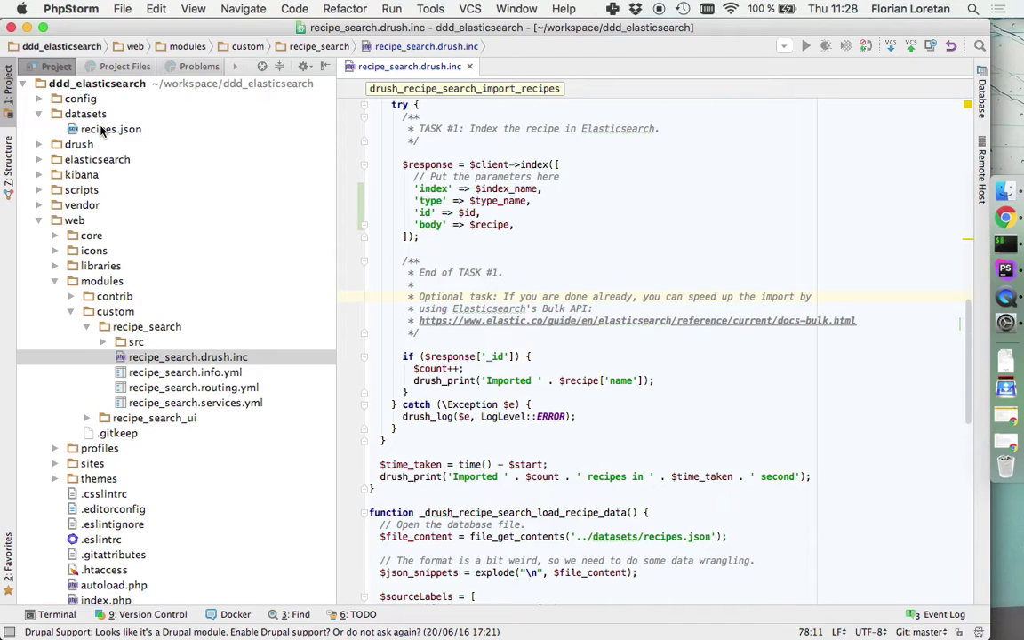
key("super+Tab")
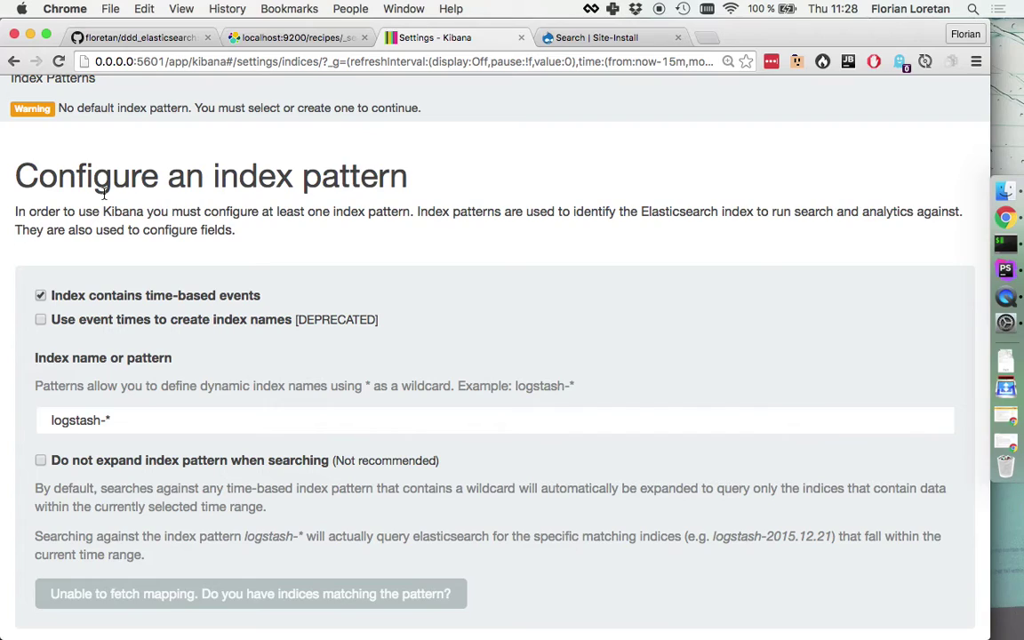
- Create an index pattern named recipes with the time-based events option disabled
left_click(40, 296)
double_click(132, 500)
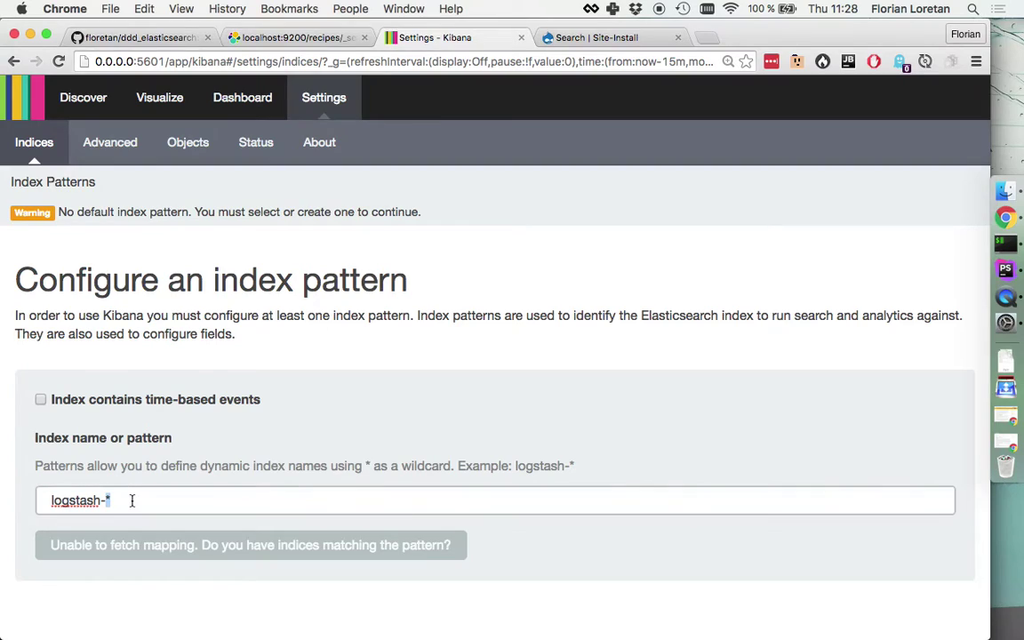
triple_click(132, 501)
type("recipes")
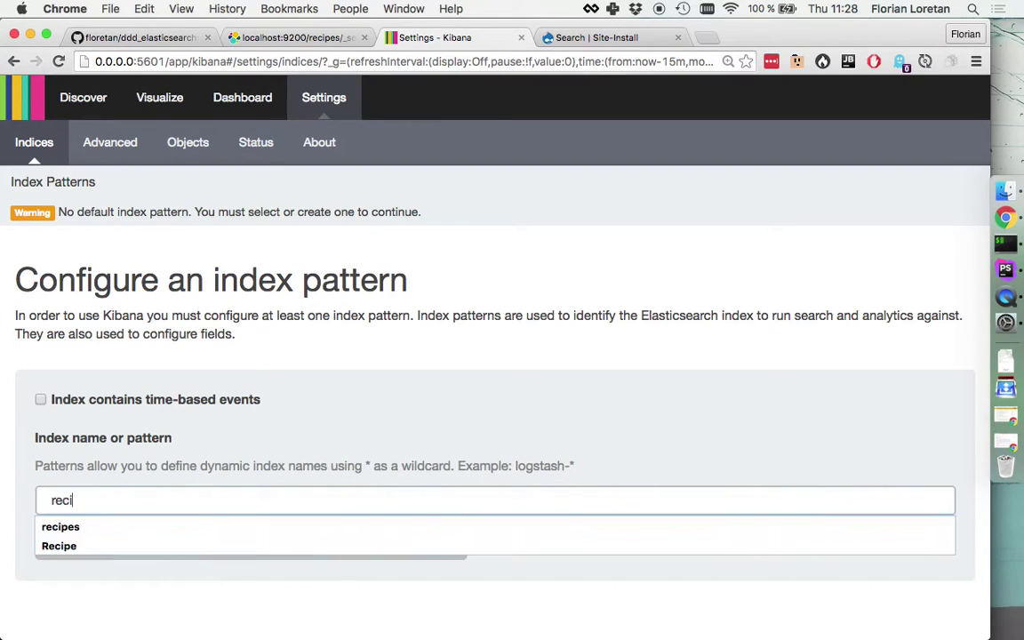
left_click(230, 476)
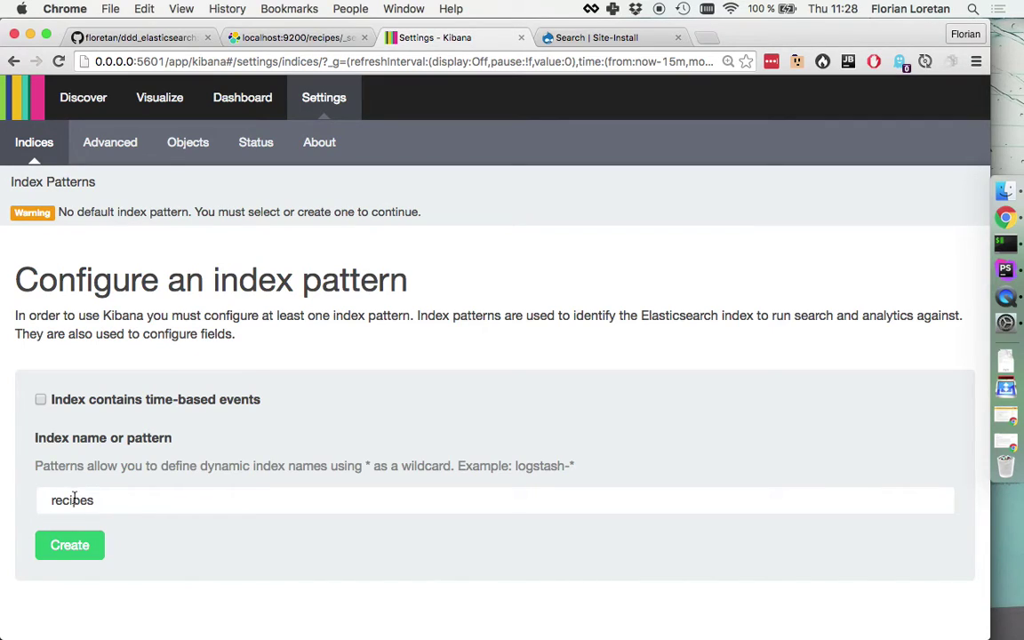
left_click(71, 547)
left_click(76, 547)
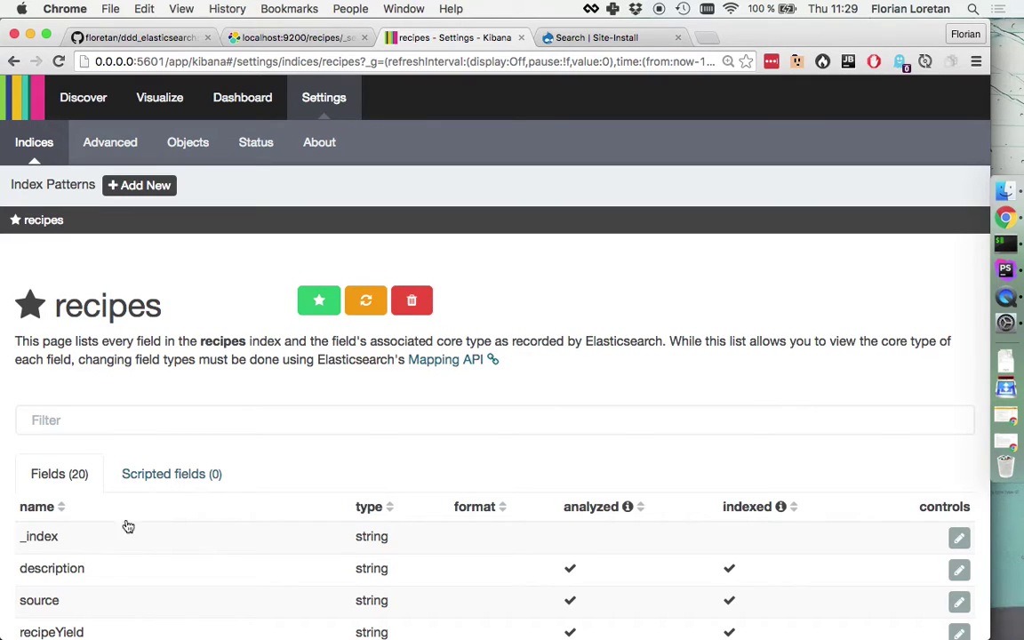
- Examine the recipes index pattern's fields with their types and their analyzed and indexed flags
scroll(195, 574, "down", 5)
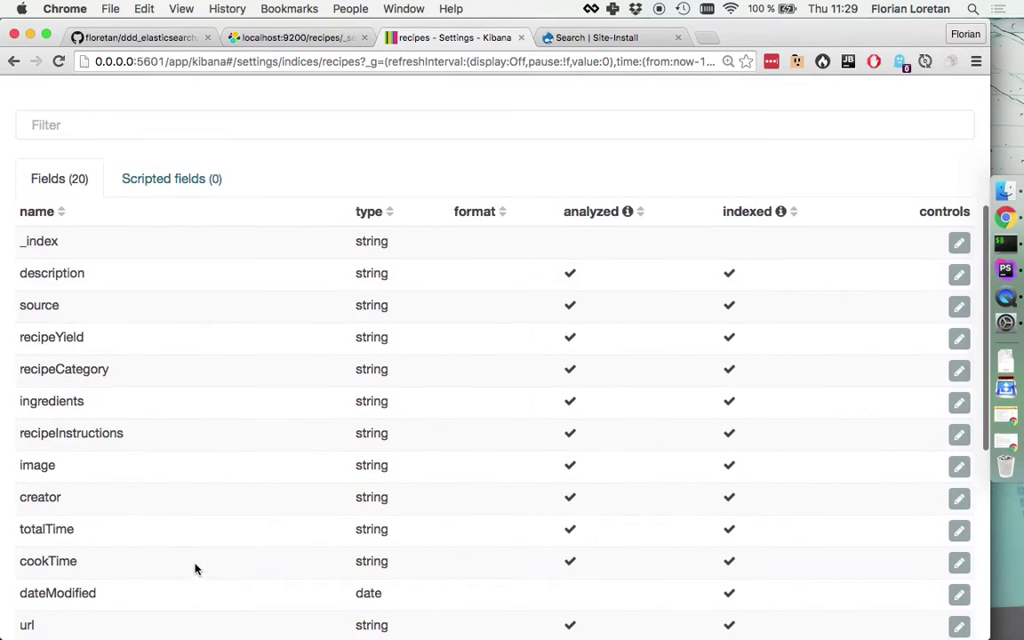
scroll(46, 400, "down", 2)
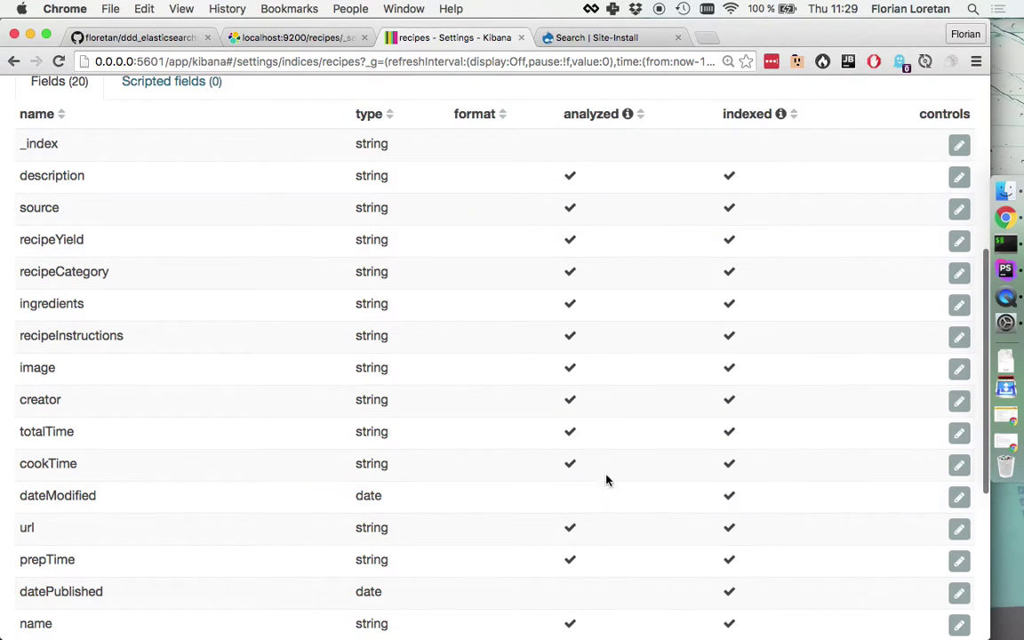
scroll(617, 418, "down", 3)
scroll(617, 418, "up", 10)
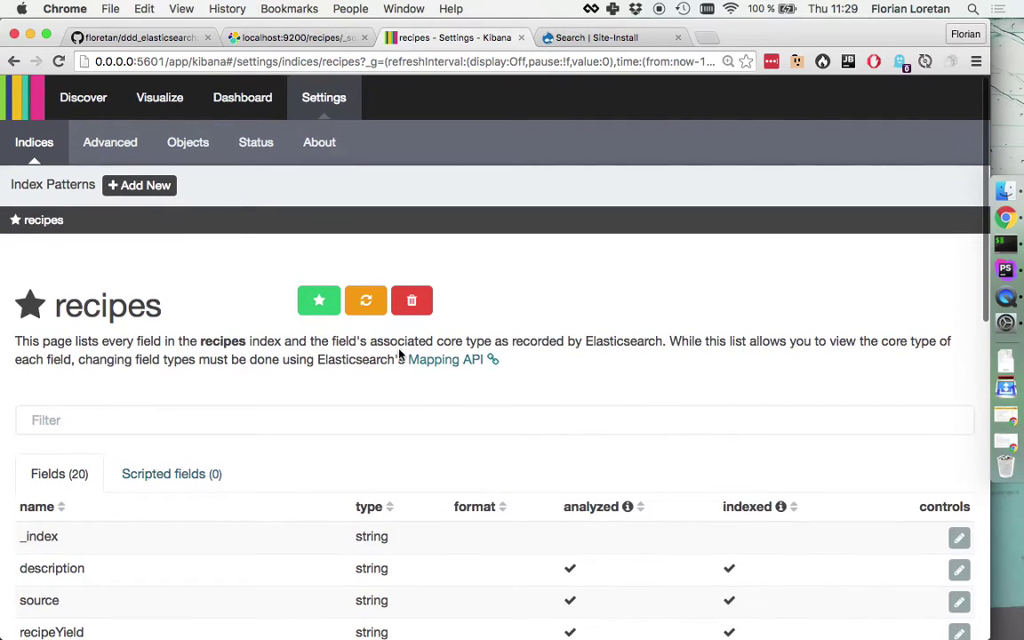
- Open Kibana's Discover view and browse the documents of the recipes index
left_click(87, 96)
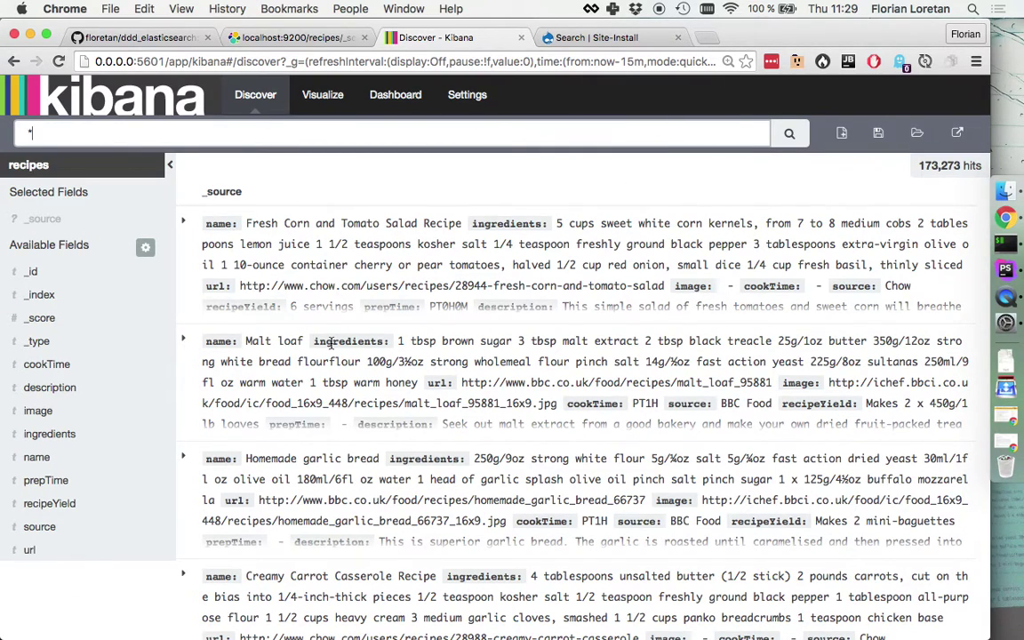
scroll(270, 207, "down", 10)
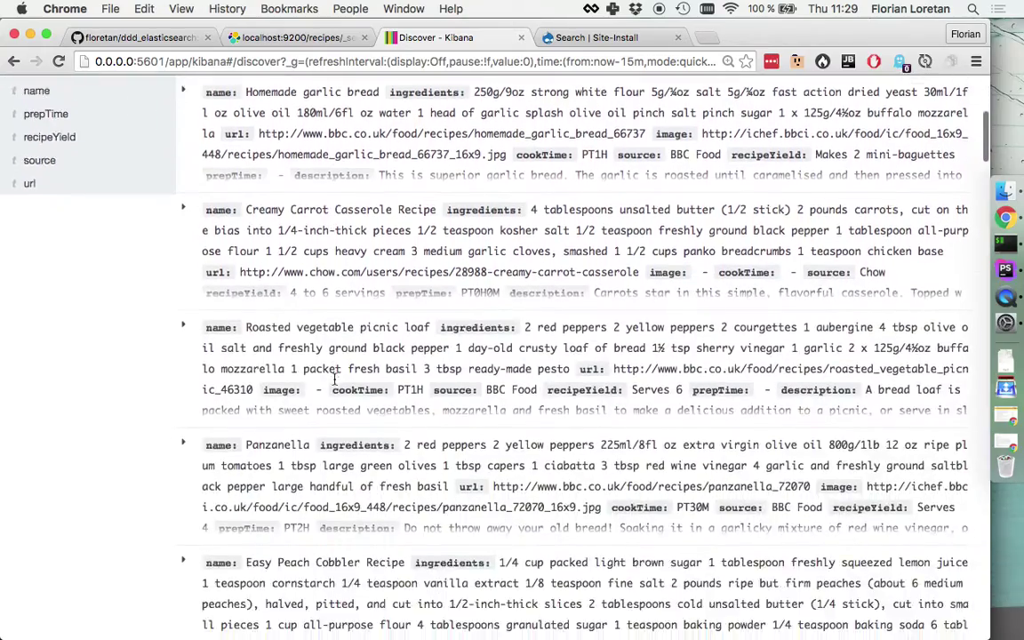
scroll(334, 379, "up", 12)
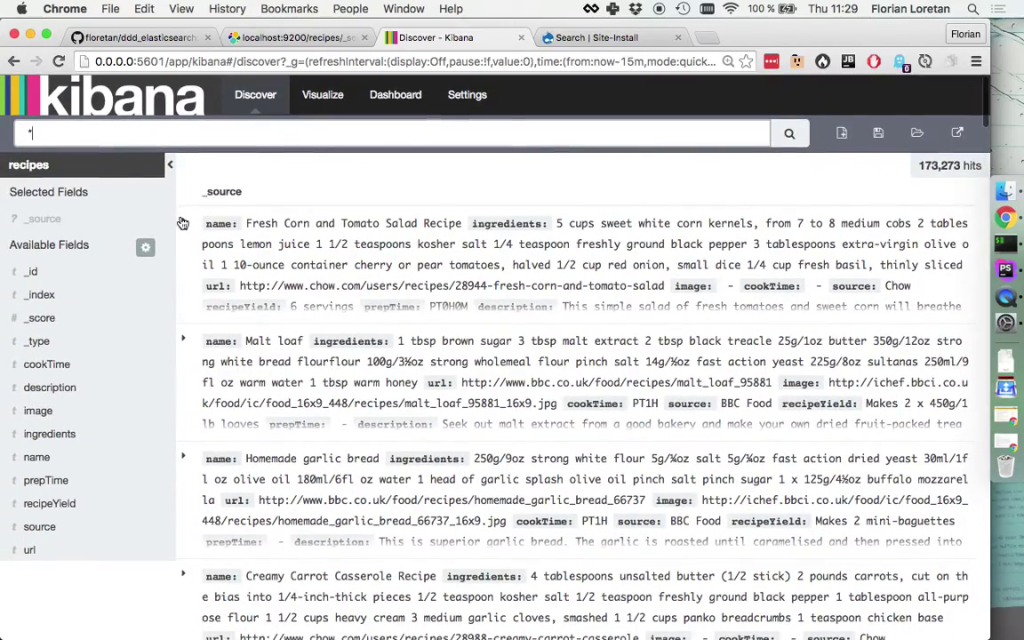
- Expand the Malt loaf document and examine its field values in the table view
left_click(183, 341)
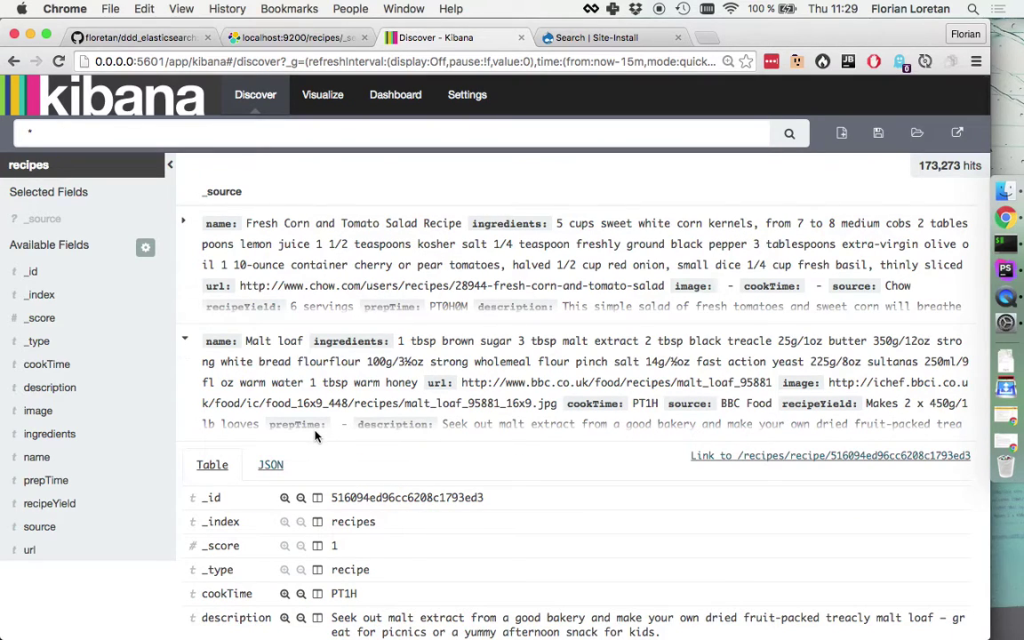
scroll(315, 435, "down", 5)
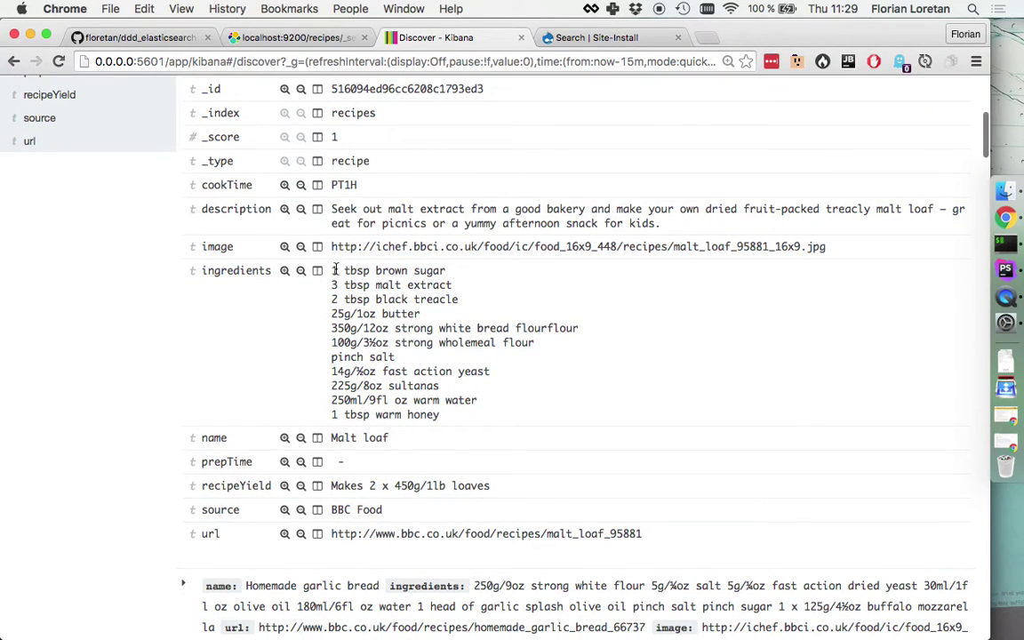
scroll(303, 382, "down", 1)
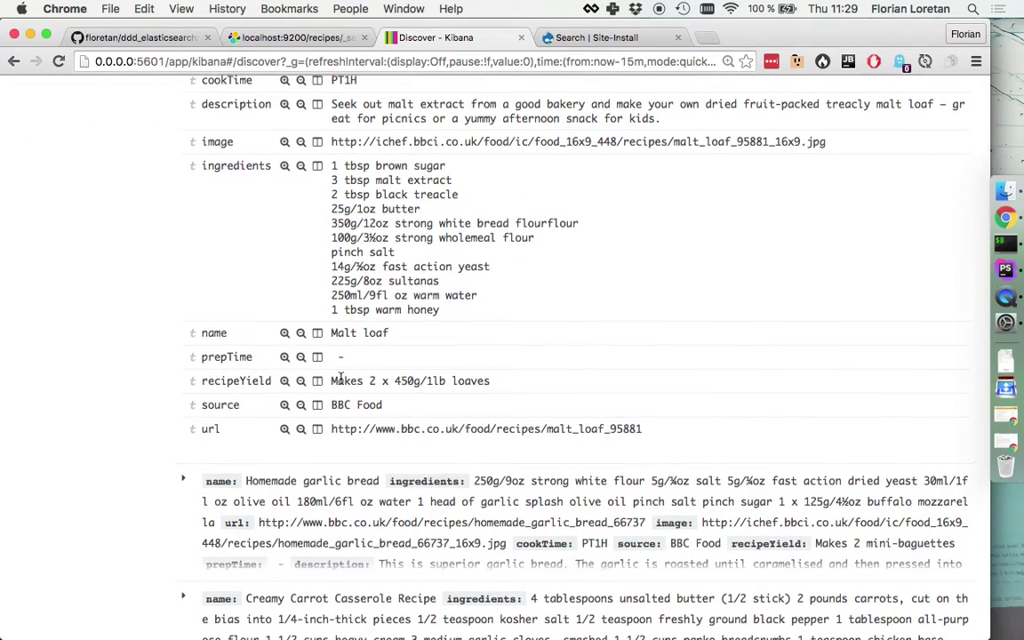
scroll(340, 380, "up", 4)
scroll(340, 380, "up", 3)
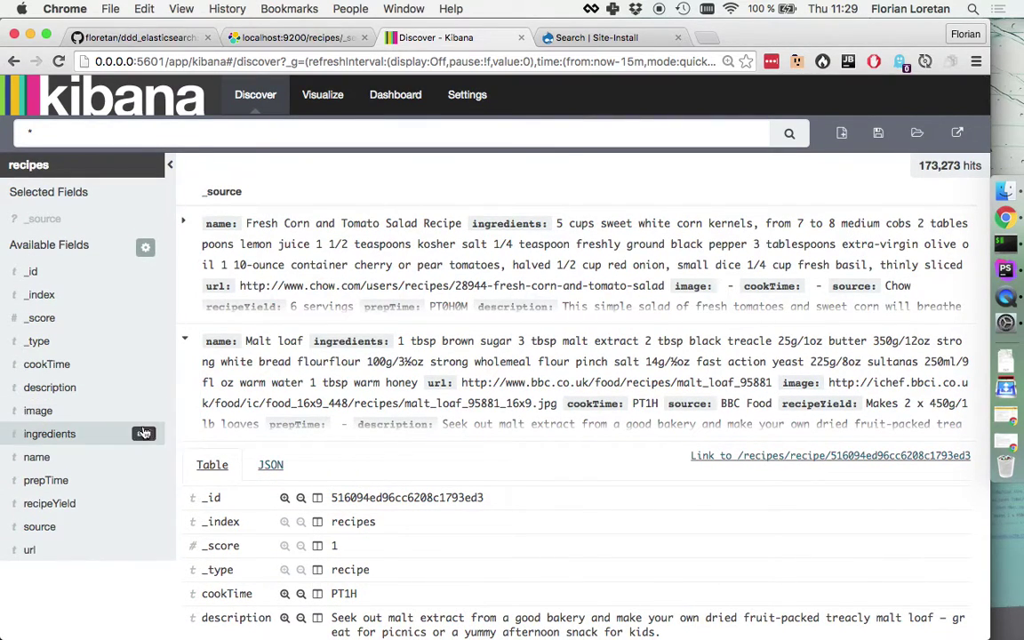
- Show the name and url fields as columns in the recipe results and collapse the Malt loaf document
left_click(144, 458)
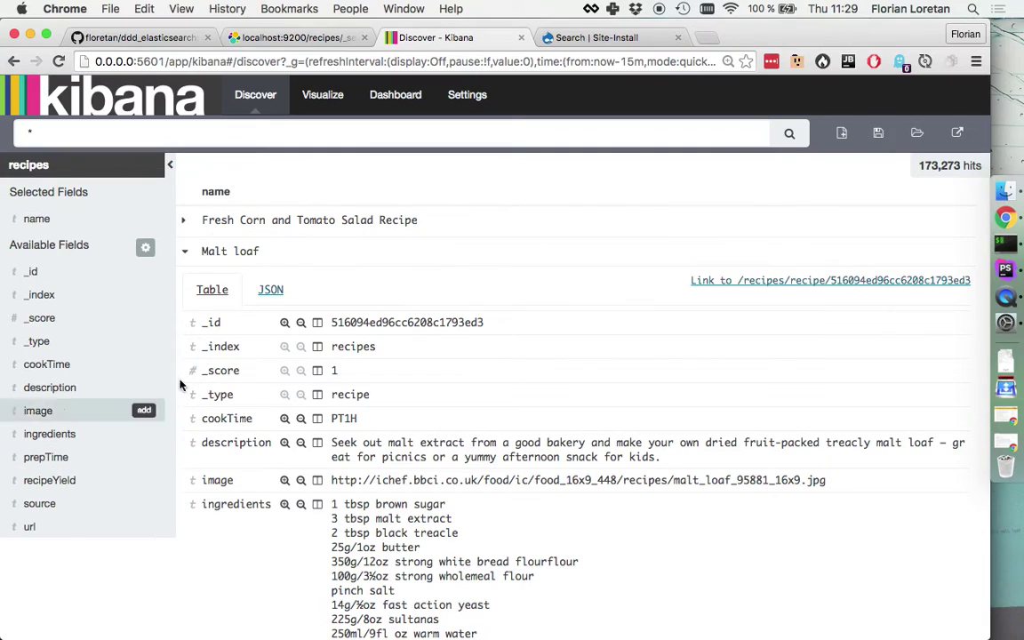
left_click(184, 252)
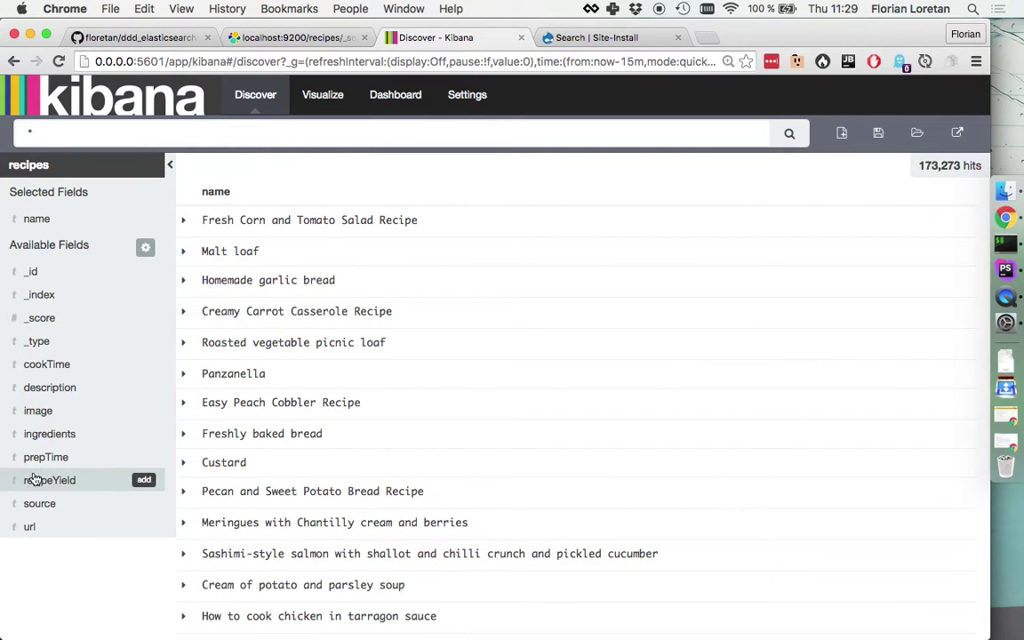
left_click(142, 526)
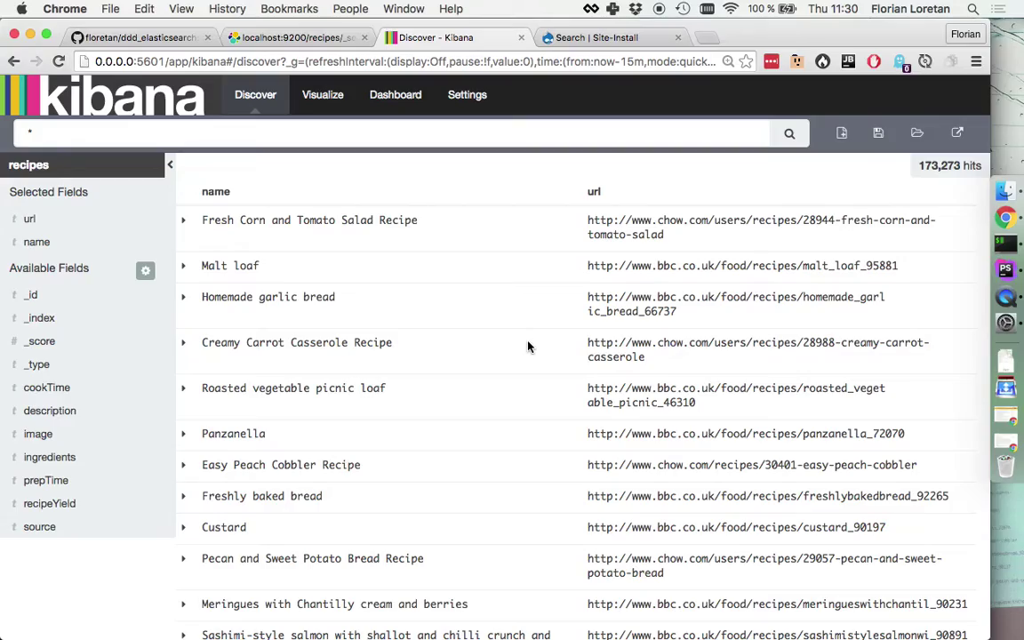
scroll(528, 346, "down", 15)
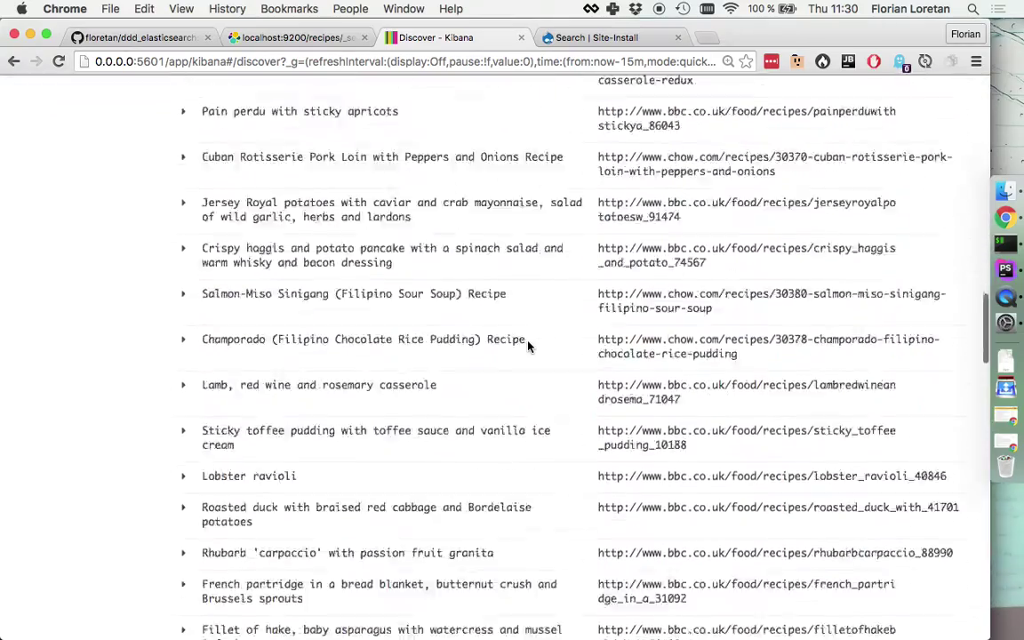
- Browse the recipe results by their name and url columns and return to the start of the list
scroll(528, 346, "up", 20)
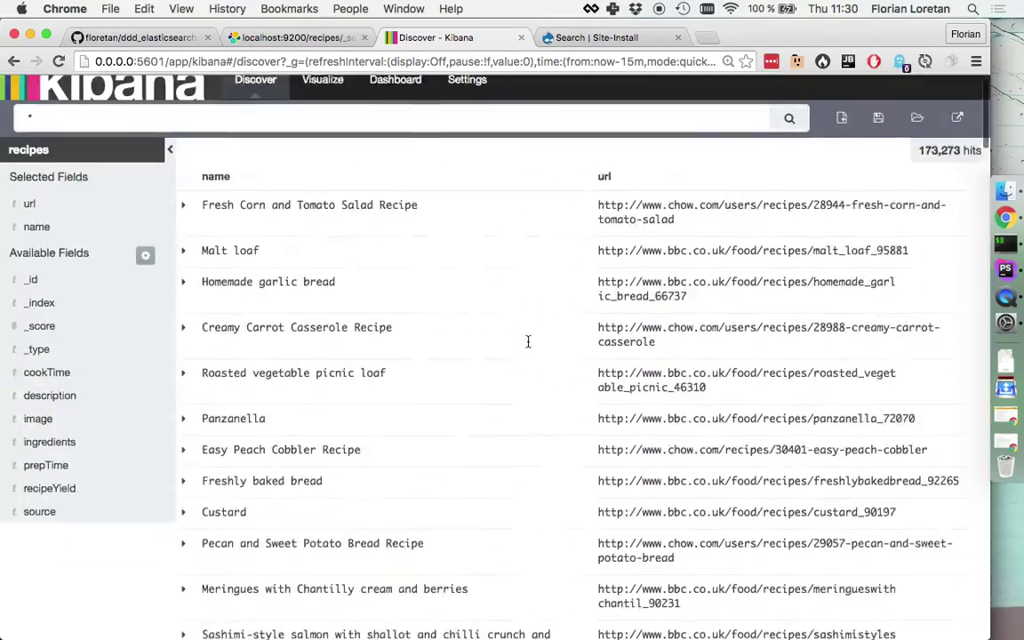
scroll(528, 341, "up", 1)
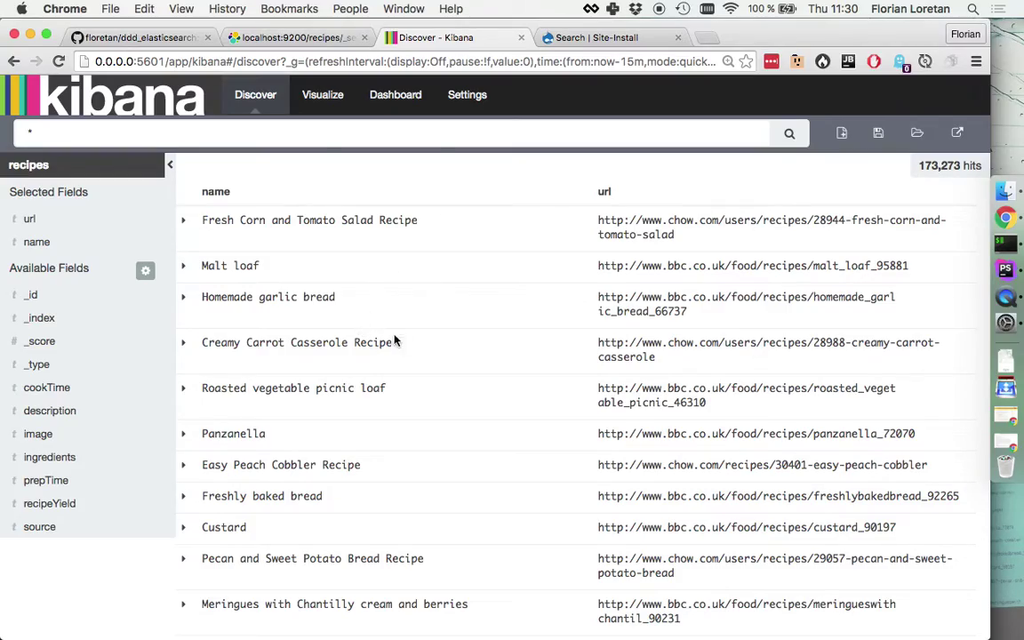
scroll(487, 447, "down", 15)
scroll(486, 447, "up", 15)
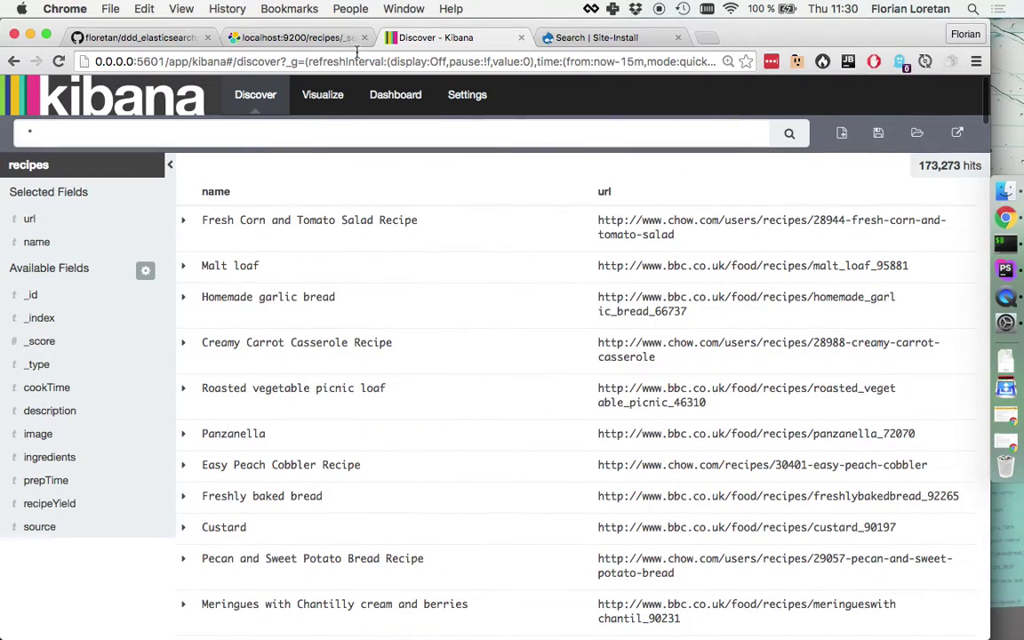
- Create a new vertical bar chart visualization from a new search on the recipes index
left_click(322, 94)
scroll(358, 225, "up", 4)
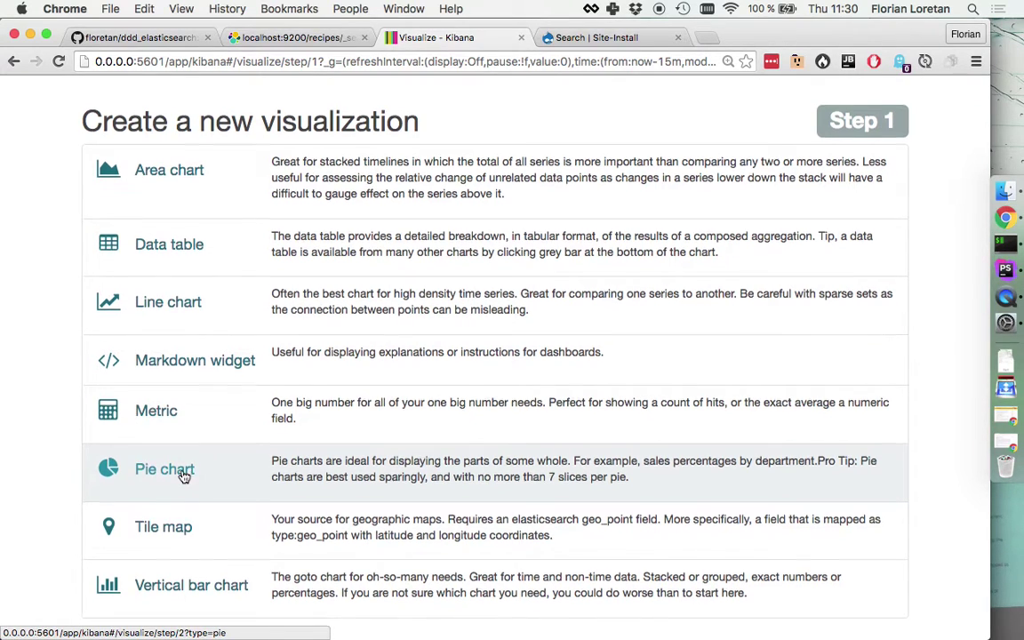
scroll(183, 485, "down", 2)
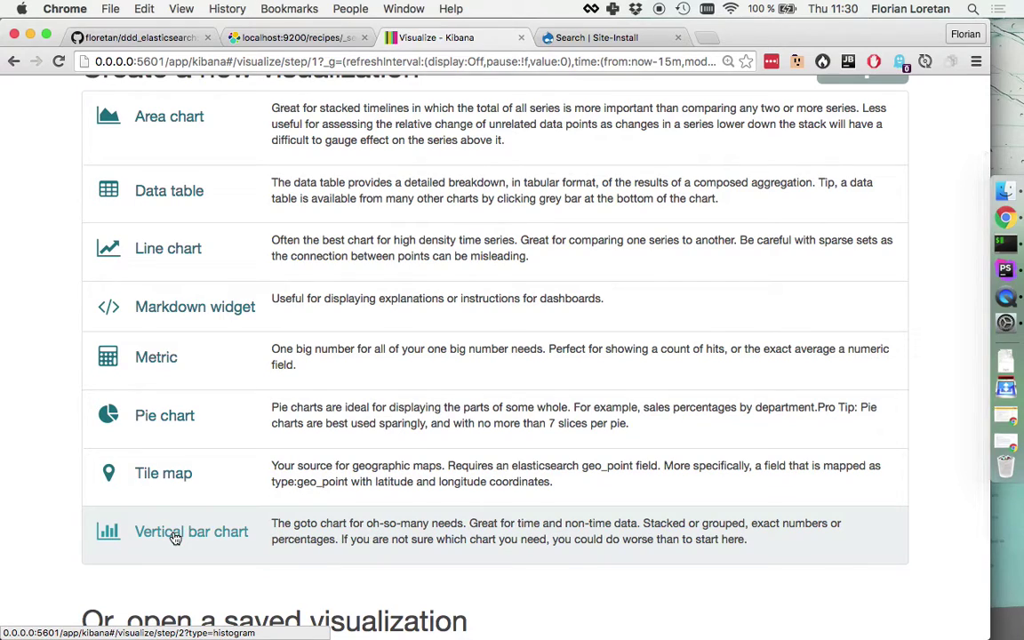
left_click(176, 539)
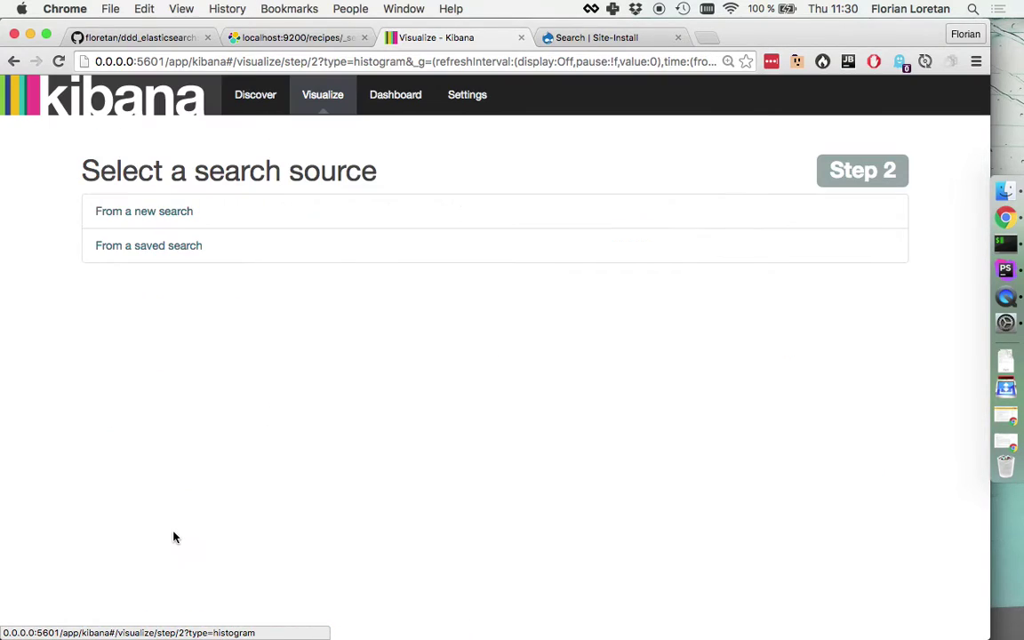
left_click(167, 212)
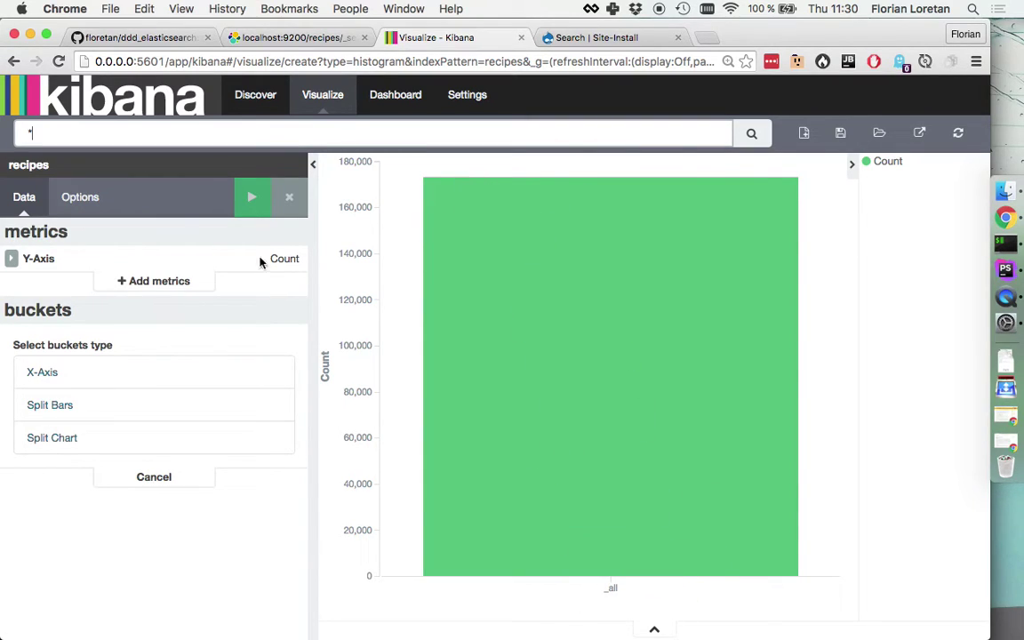
- Add an X-Axis Date Histogram on the datePublished field with a Monthly interval and apply it to the chart
left_click(93, 379)
left_click(92, 381)
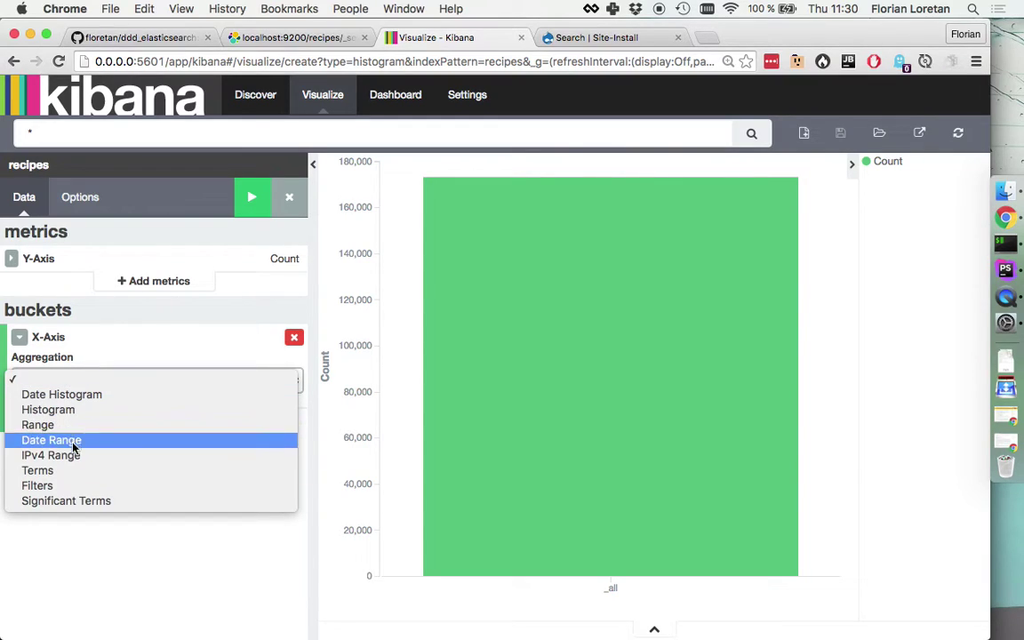
left_click(90, 396)
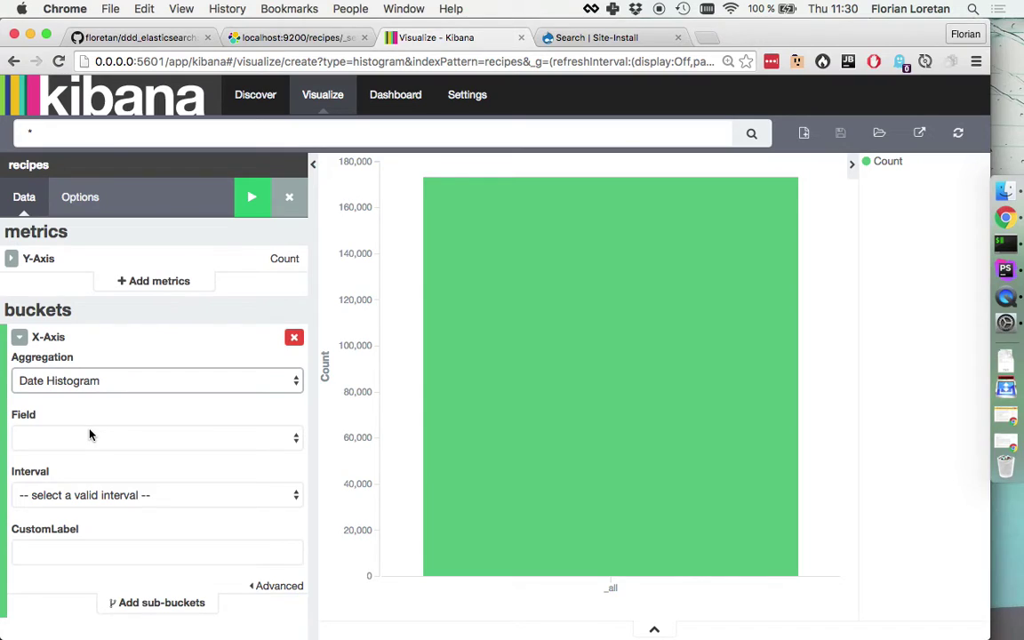
left_click(100, 439)
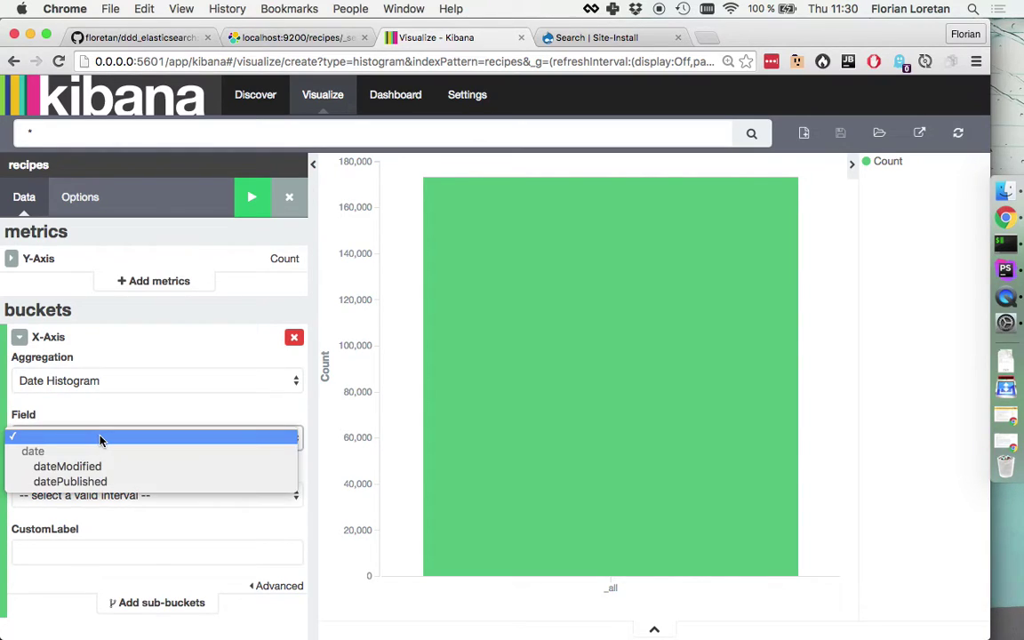
left_click(131, 481)
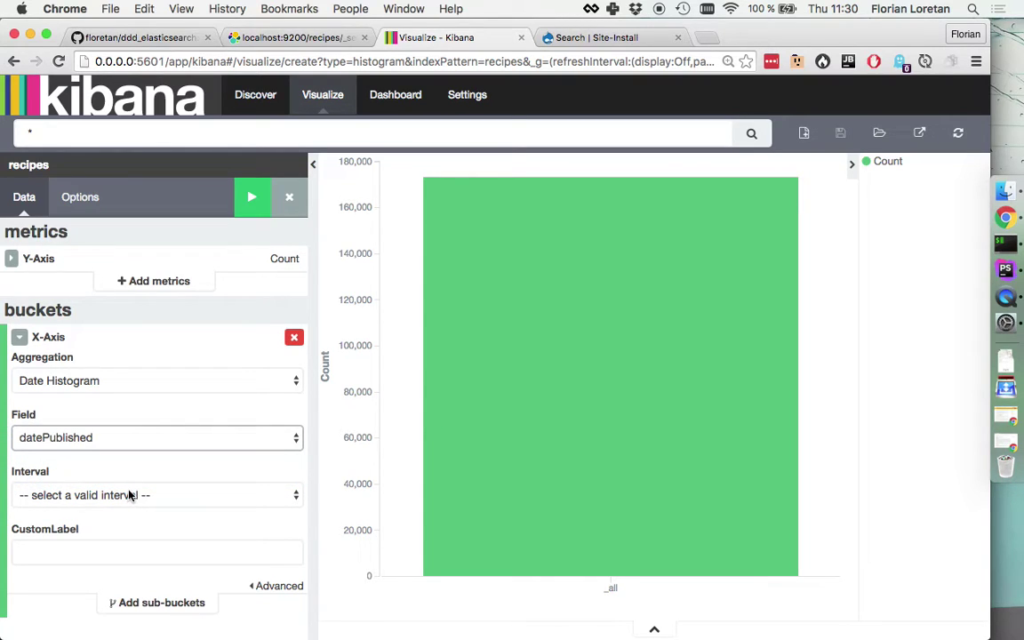
left_click(131, 495)
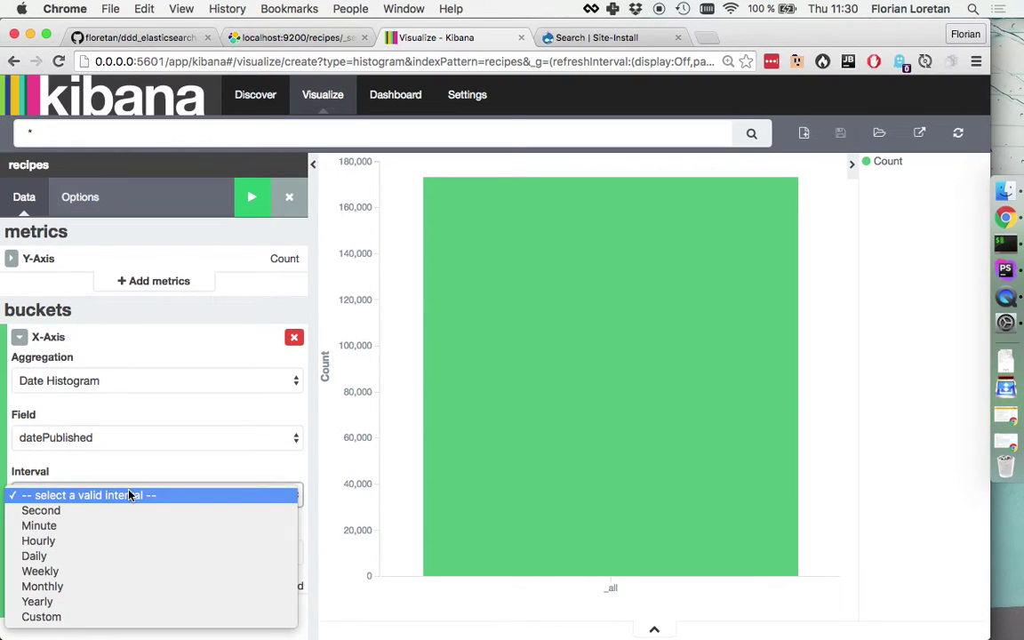
left_click(98, 588)
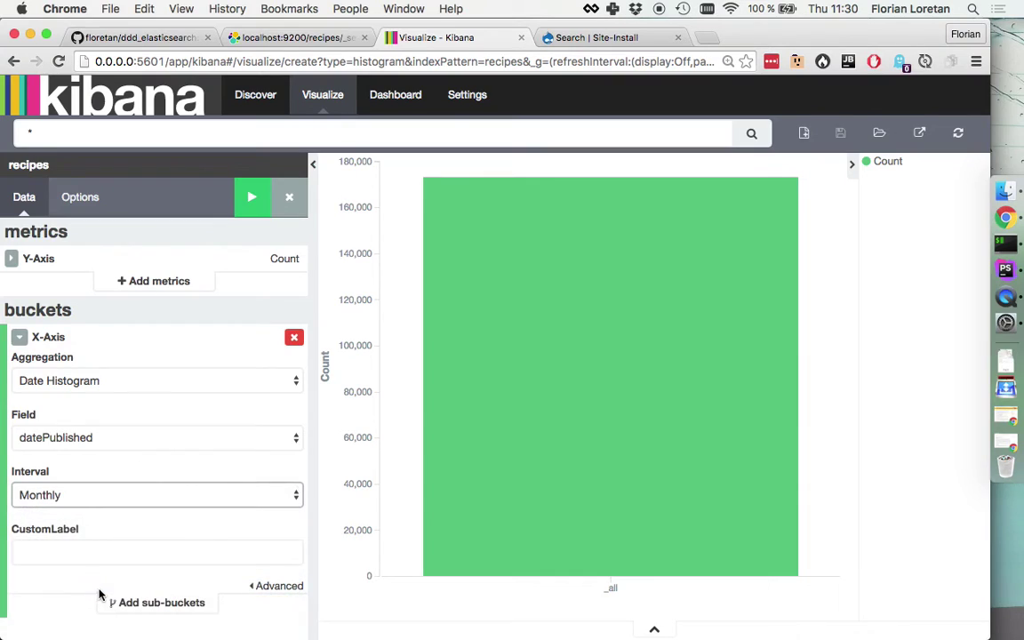
left_click(256, 203)
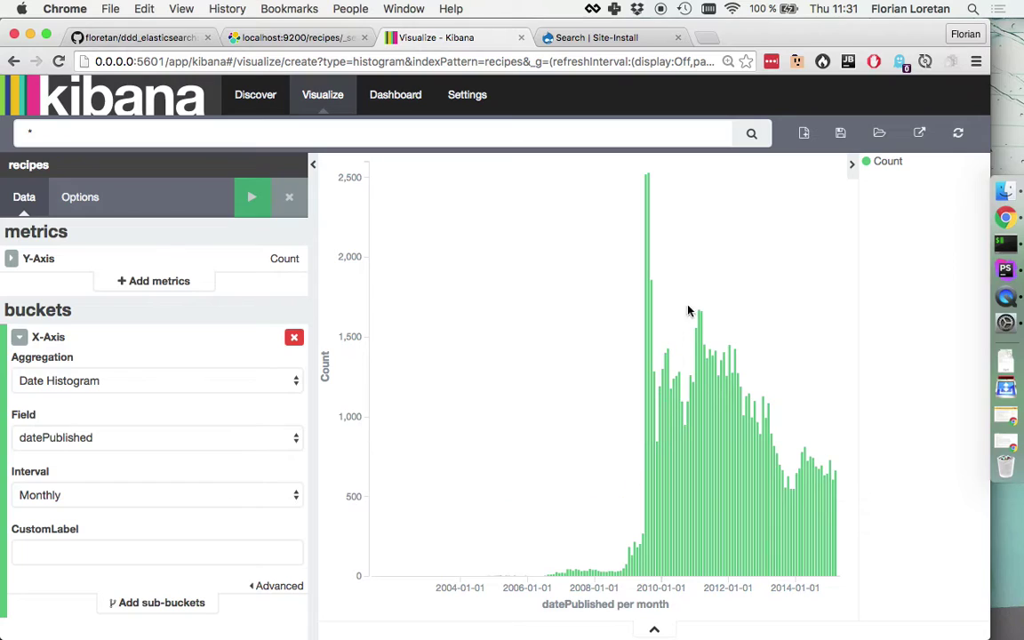
mouse_move(648, 190)
- Add a Split Bars sub-bucket using a Terms aggregation on the source field and apply it to the chart
left_click(168, 603)
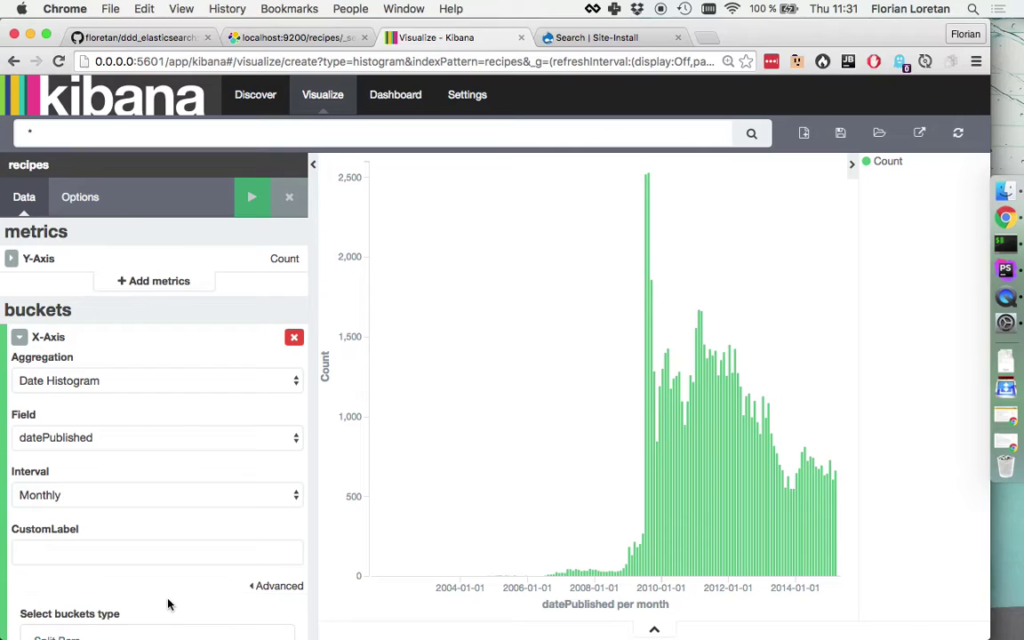
scroll(185, 611, "down", 2)
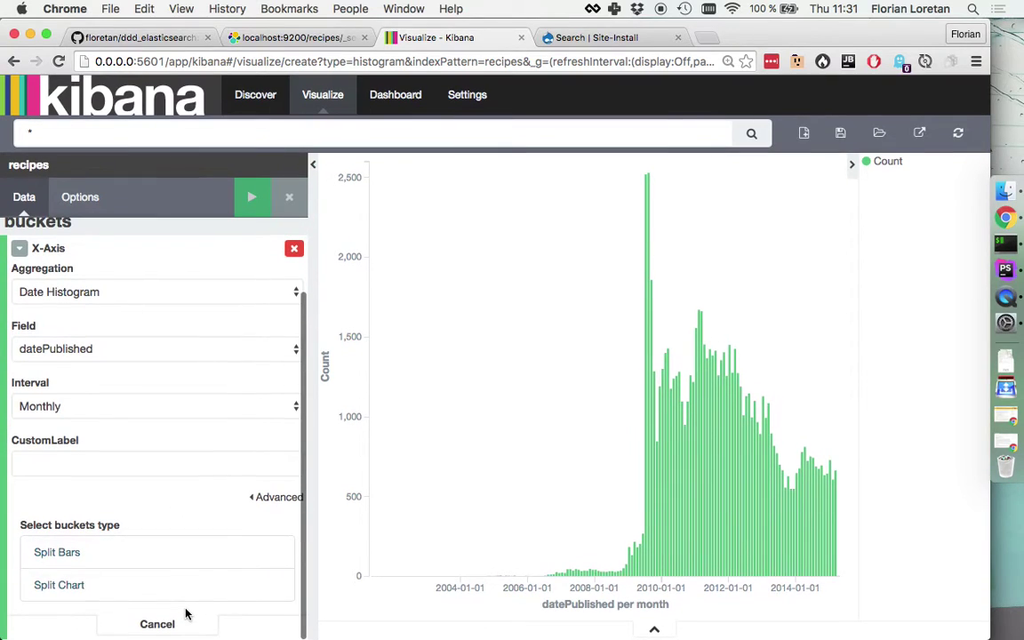
left_click(72, 554)
left_click(100, 588)
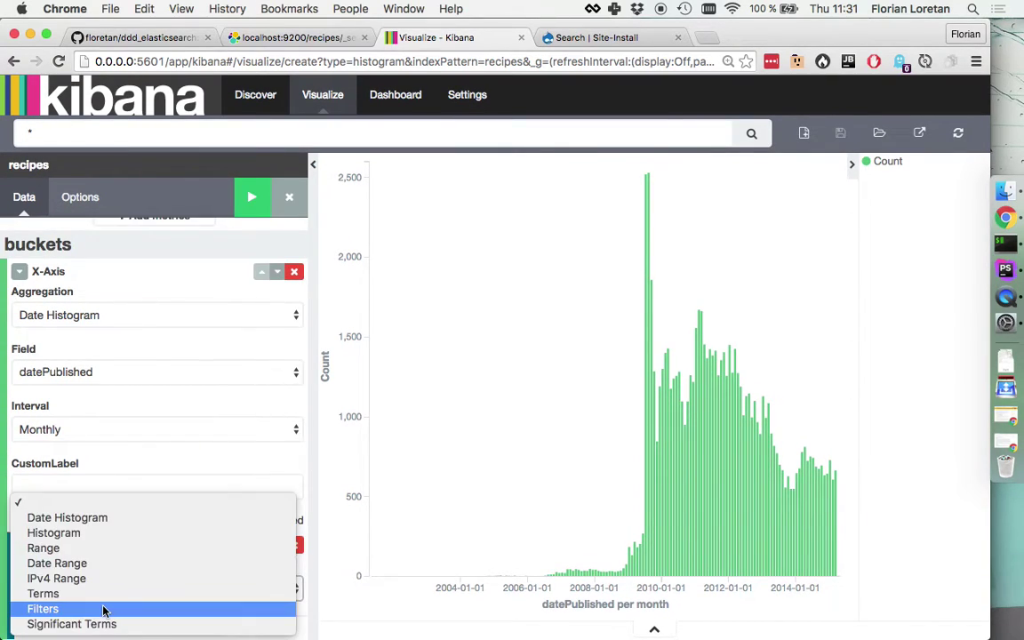
left_click(84, 594)
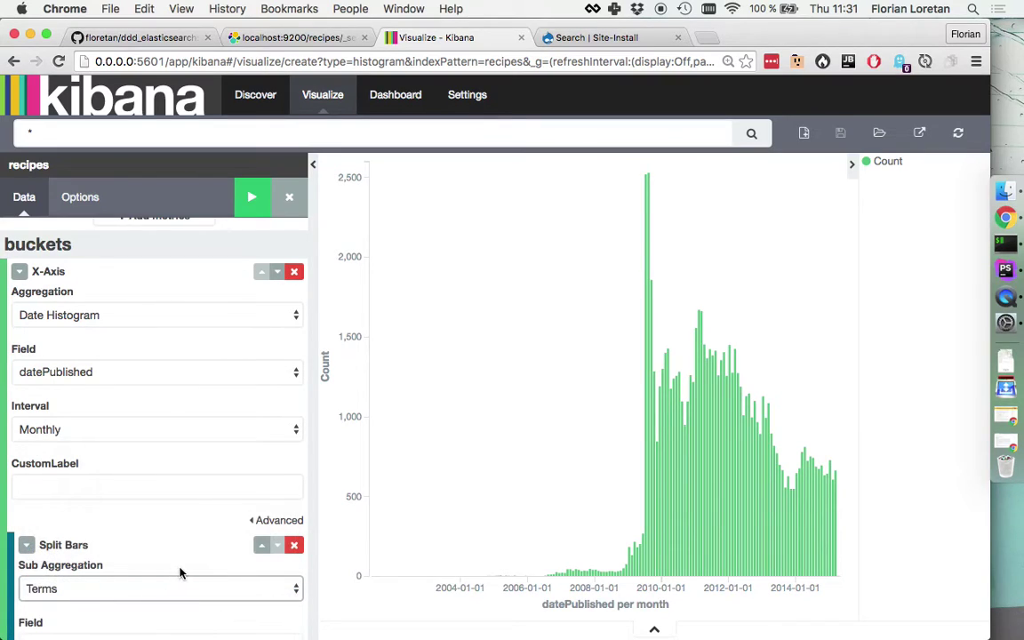
scroll(180, 574, "down", 3)
left_click(107, 524)
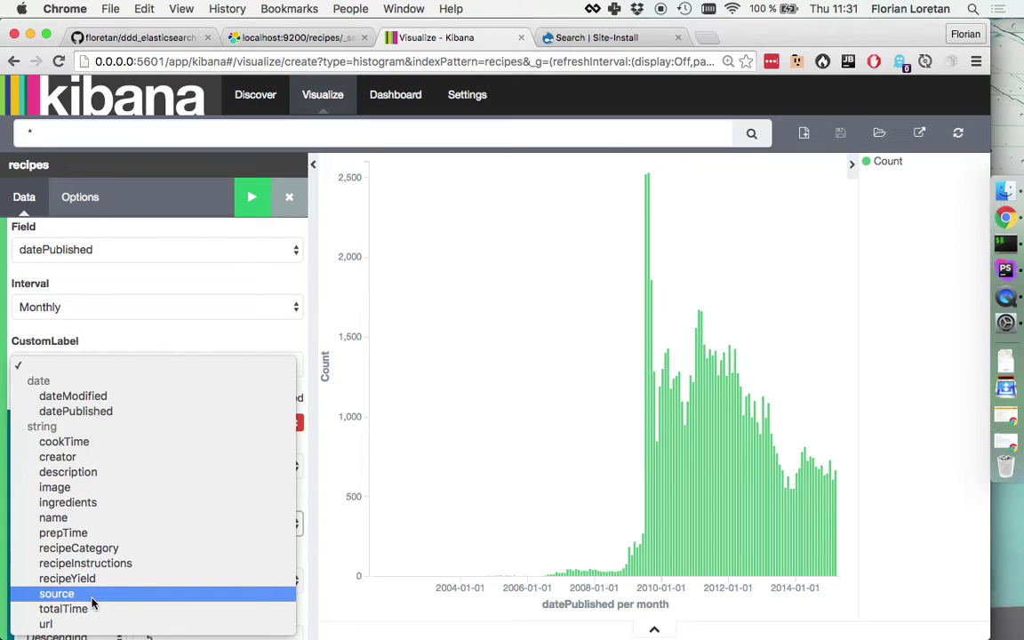
left_click(91, 597)
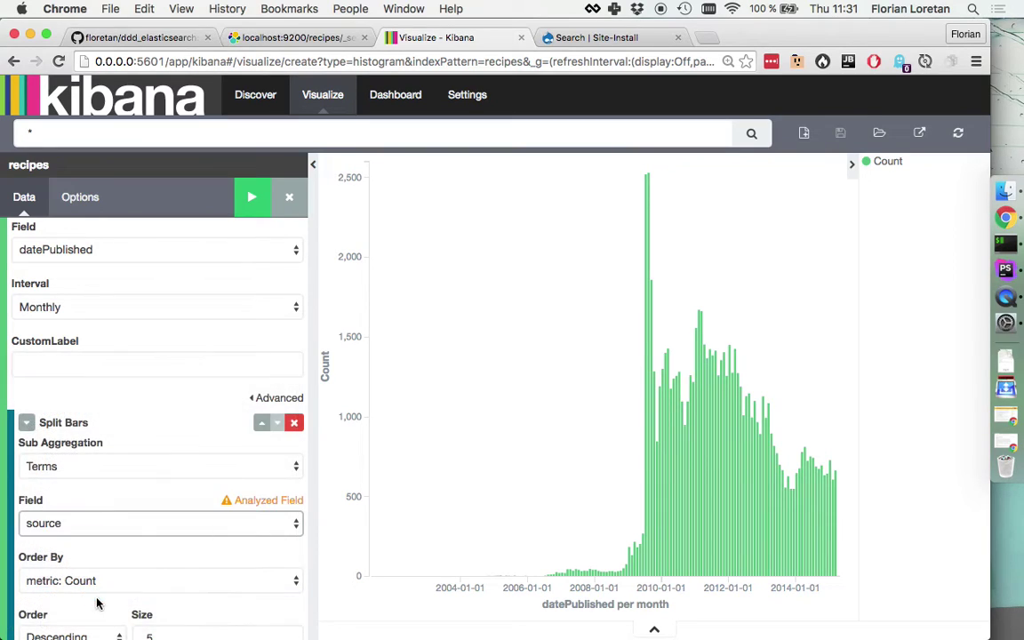
scroll(164, 599, "down", 3)
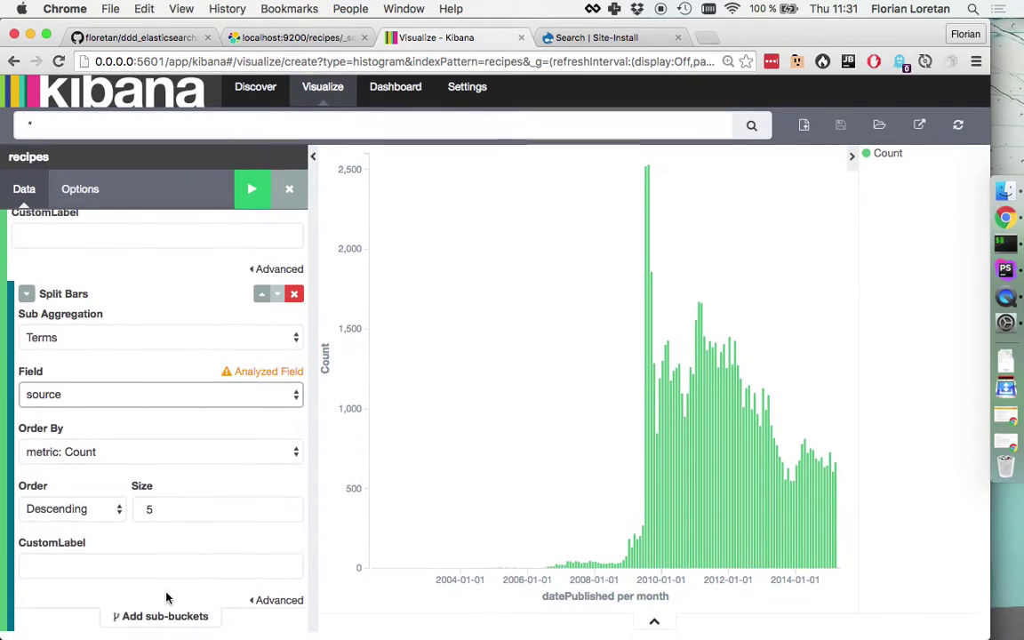
left_click(252, 196)
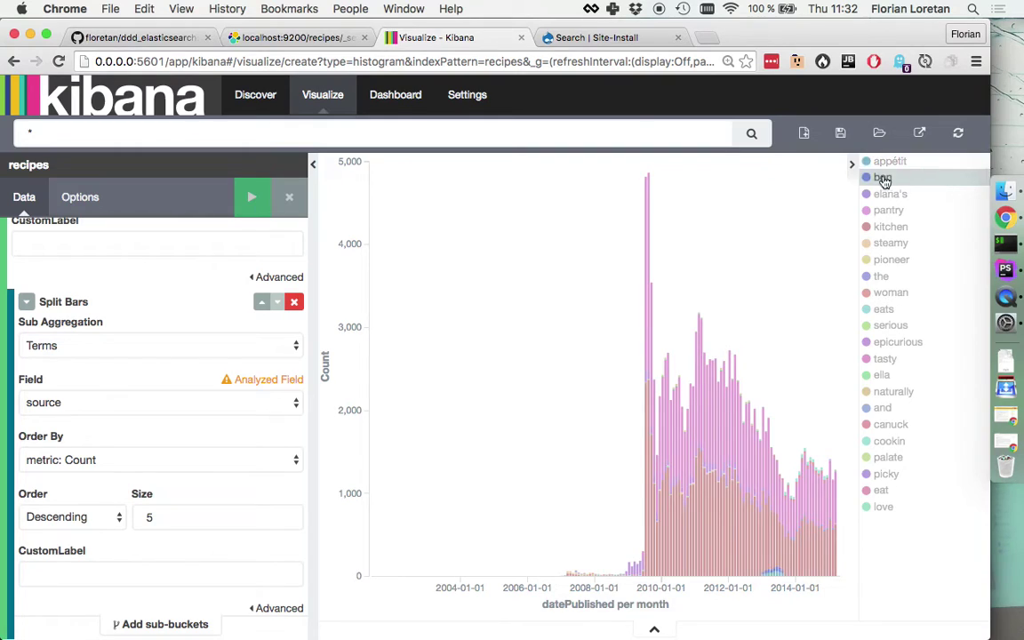
- Examine the source values of the recipes in the raw localhost:9200/recipes/_search results, and return to the Kibana chart
left_click(266, 41)
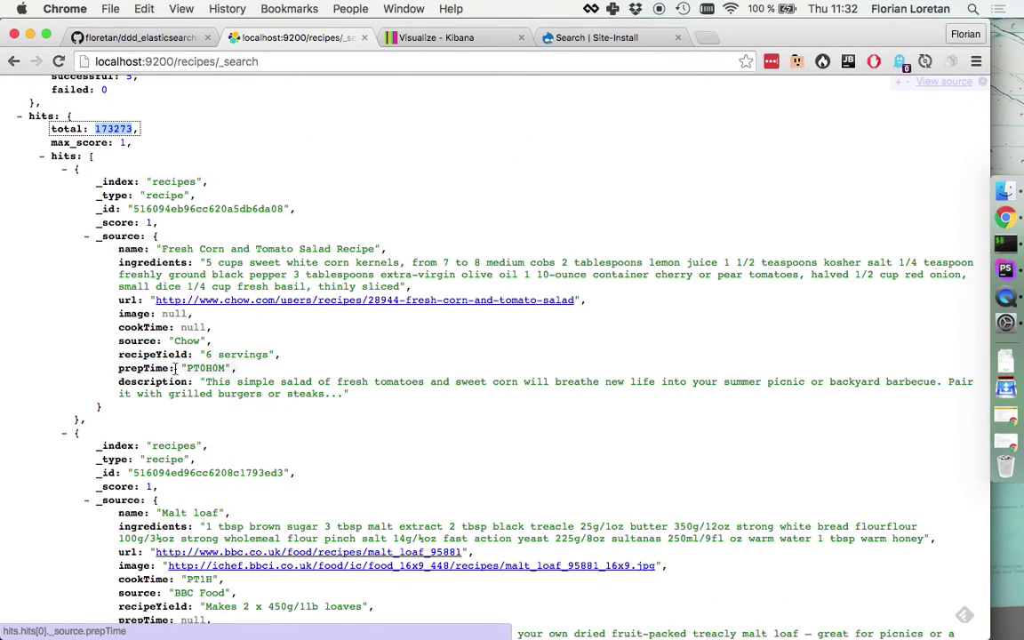
double_click(187, 340)
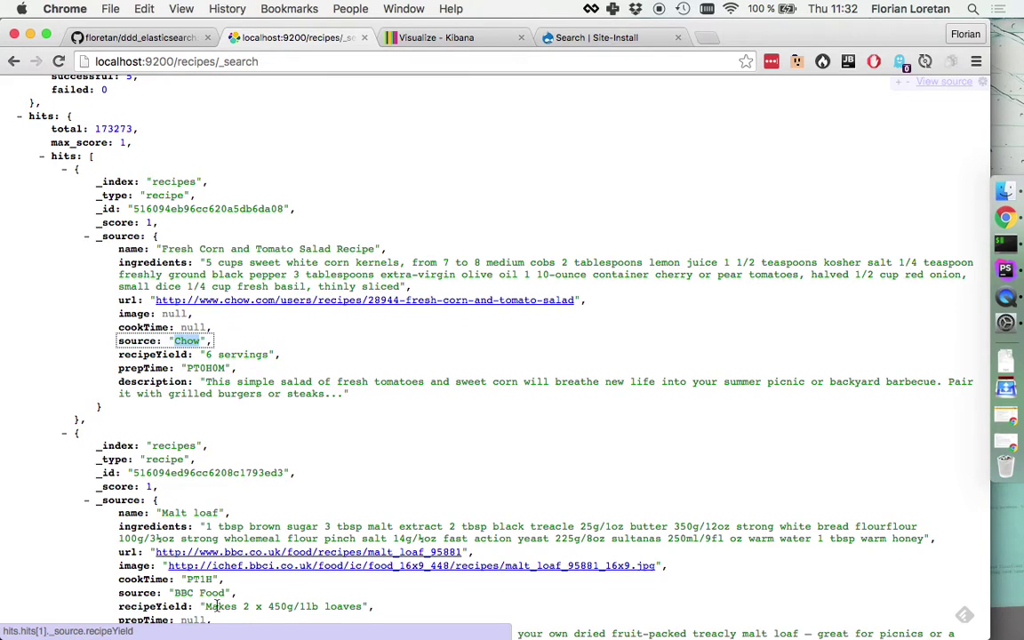
scroll(190, 596, "down", 5)
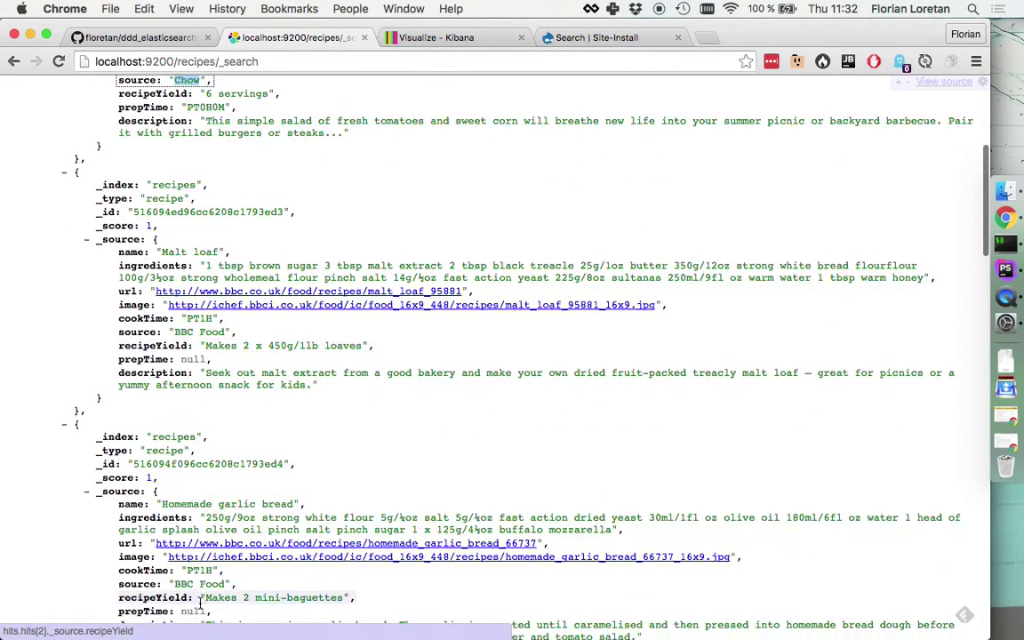
scroll(191, 462, "down", 5)
scroll(191, 461, "down", 7)
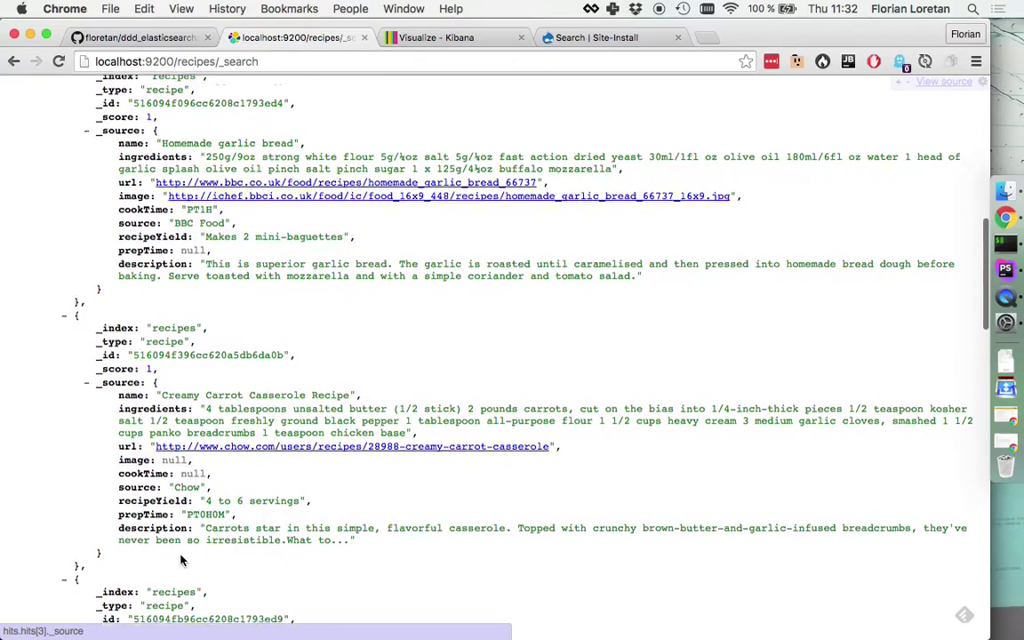
scroll(182, 558, "down", 9)
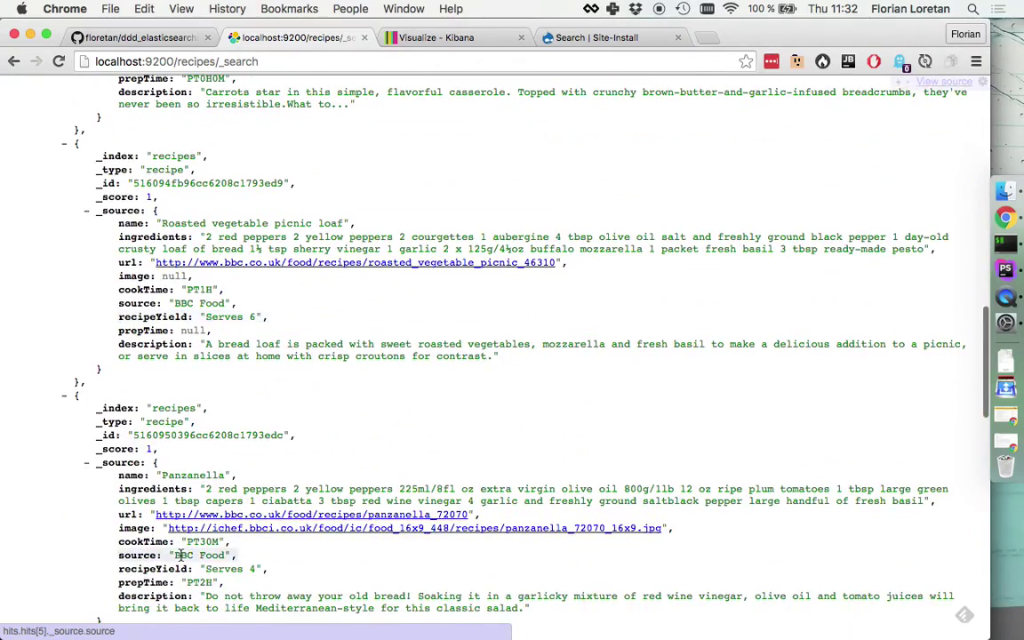
scroll(182, 559, "down", 7)
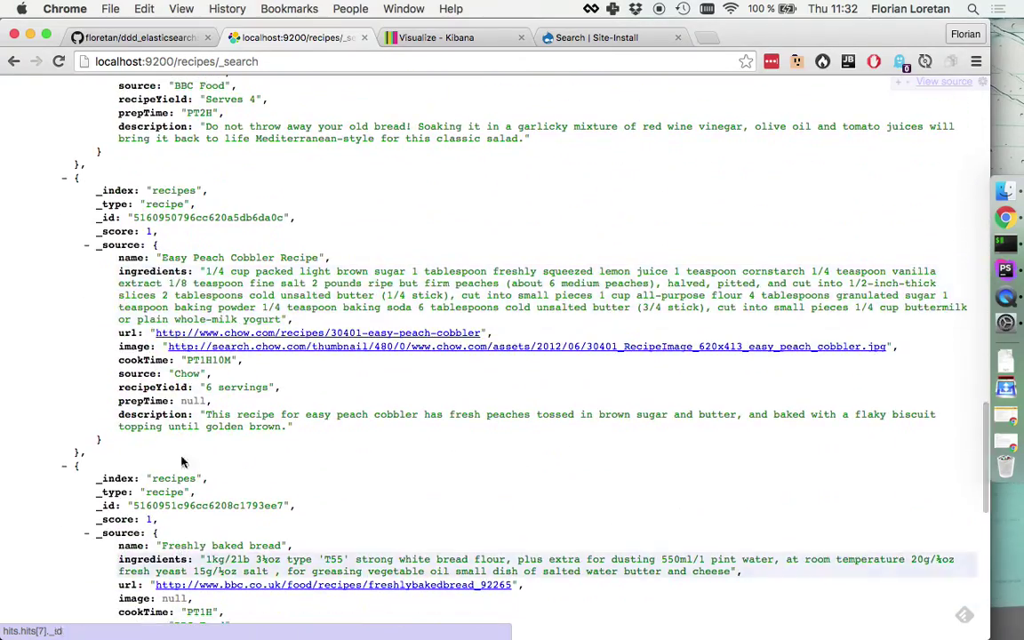
scroll(180, 523, "down", 3)
scroll(180, 523, "down", 5)
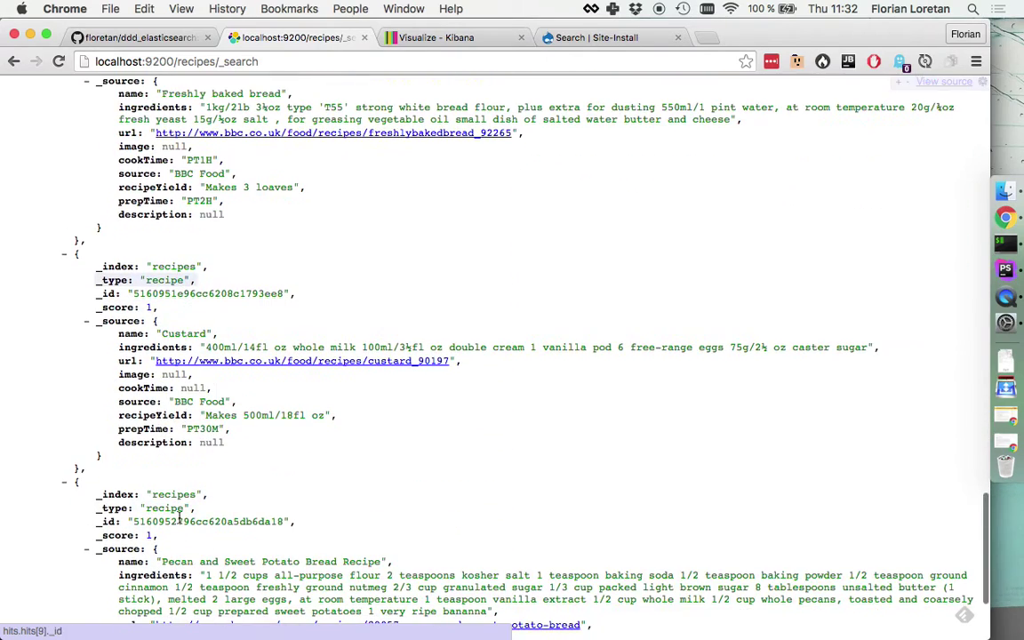
left_click(454, 38)
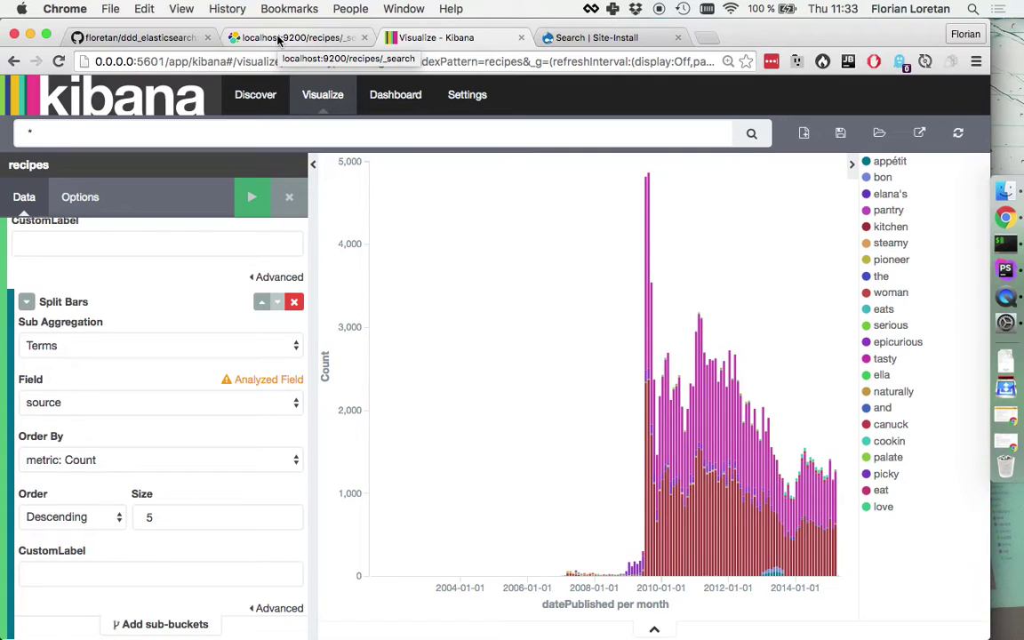
- Switch to PhpStorm and locate the TASK #2 comment on explicitly setting the schema in recipe_search.drush.inc
left_click(1005, 269)
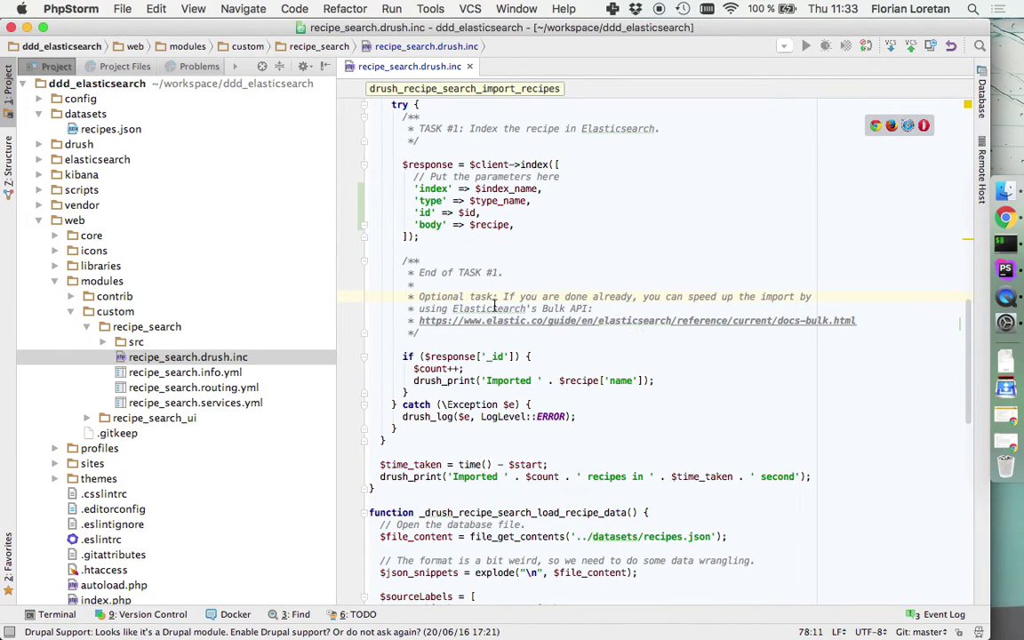
scroll(495, 307, "up", 10)
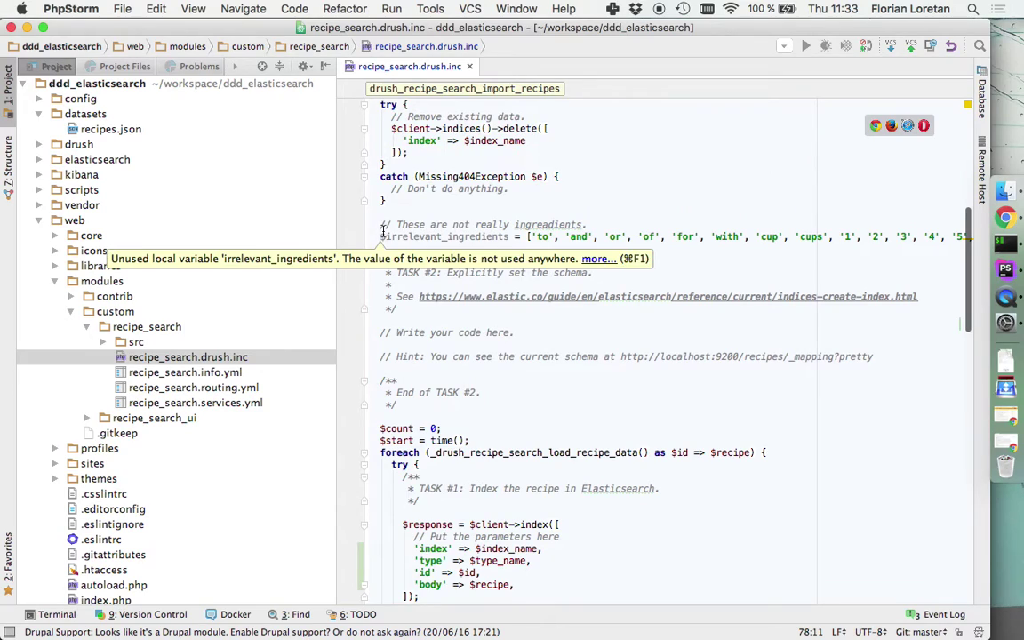
double_click(404, 271)
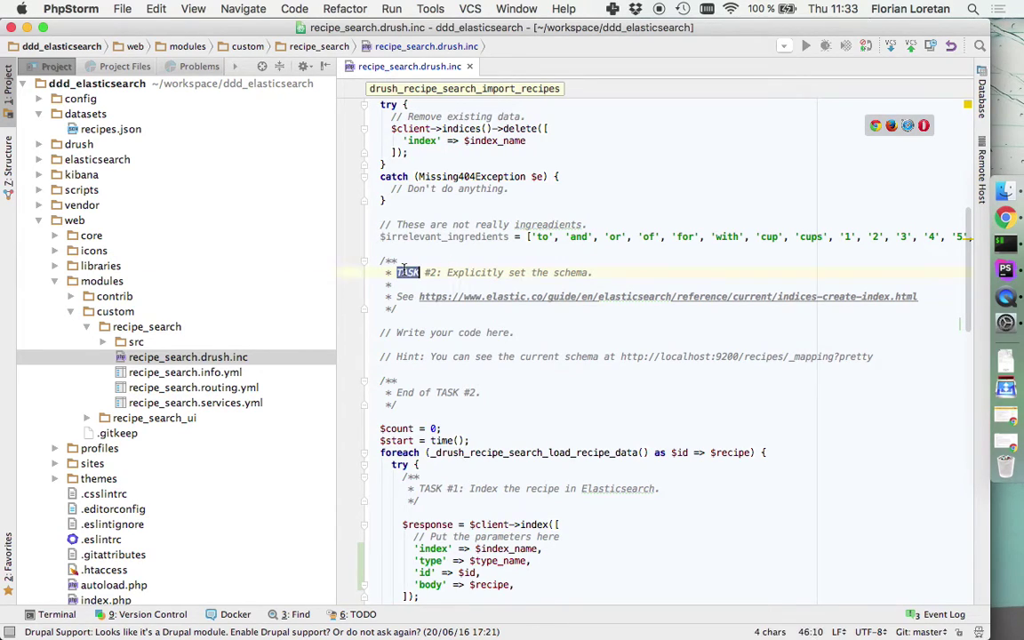
left_click(445, 272)
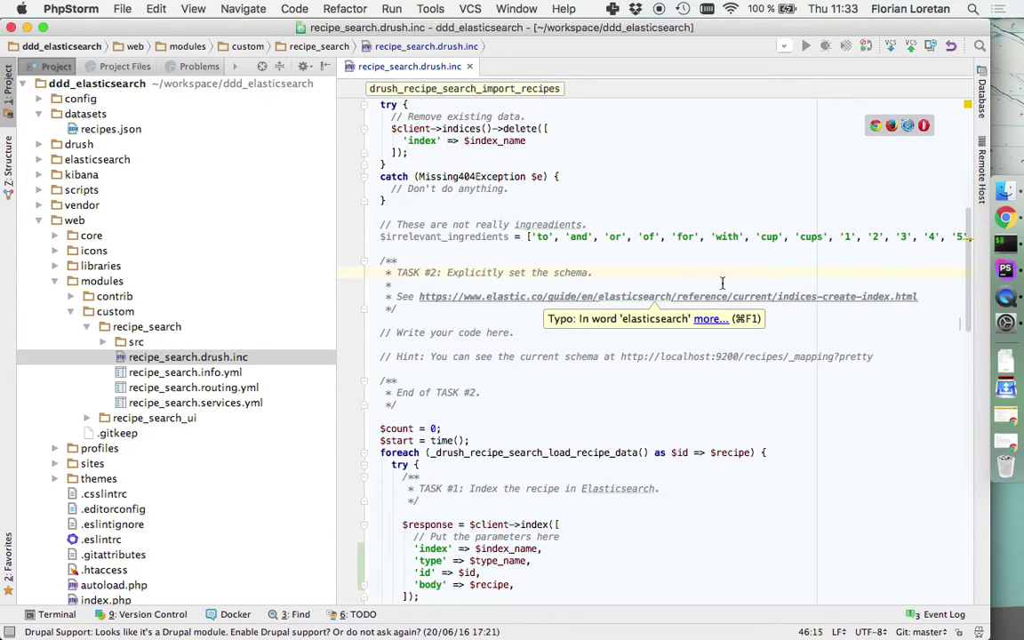
left_click(844, 8)
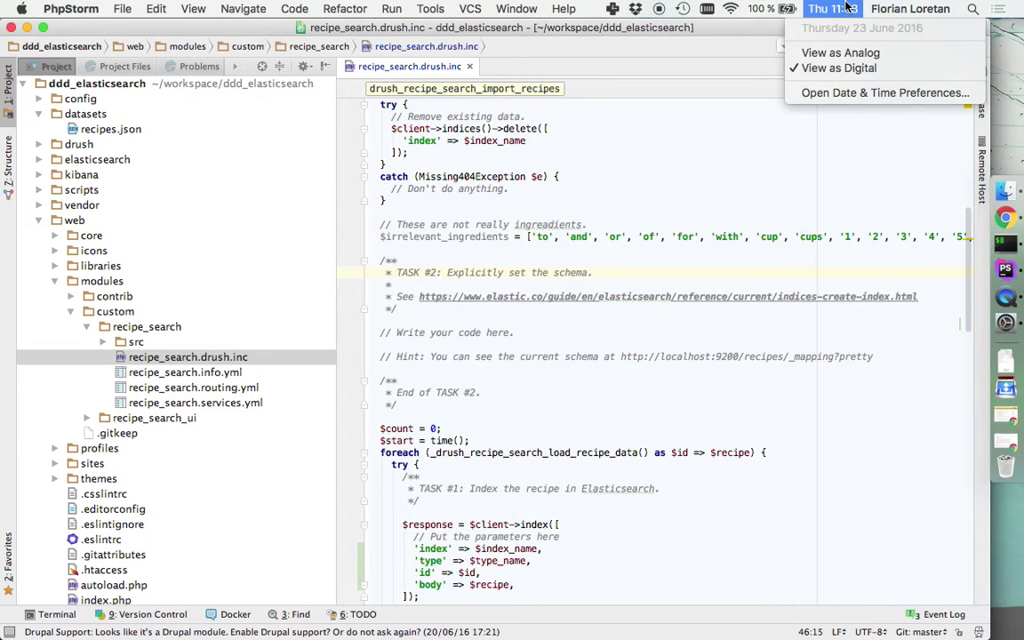
- Switch to Chrome and show the solutions branch of the ddd_elasticsearch repository on GitHub
left_click(847, 7)
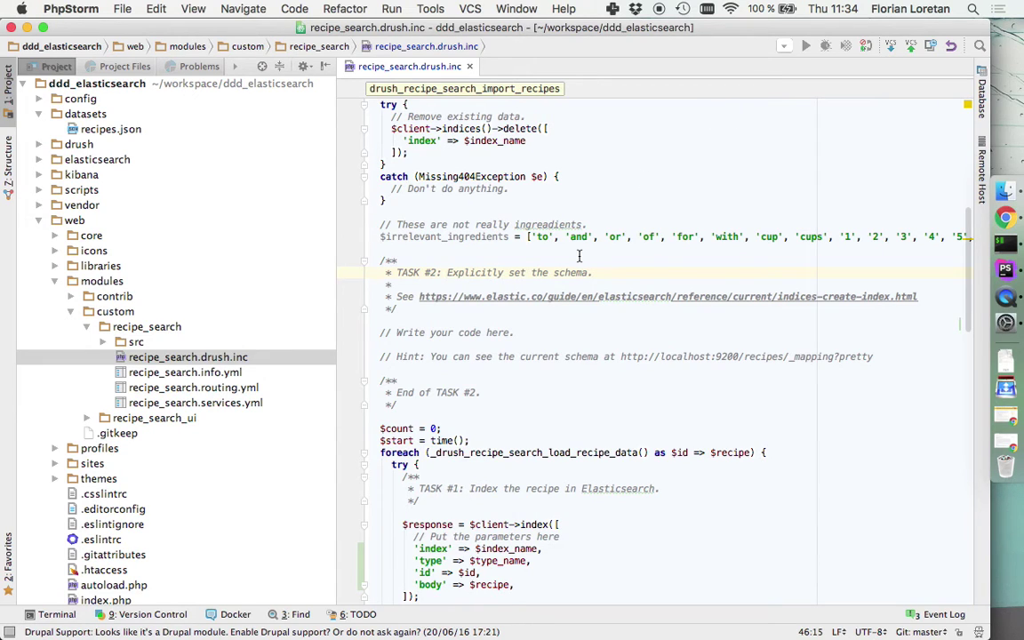
key("super+Tab")
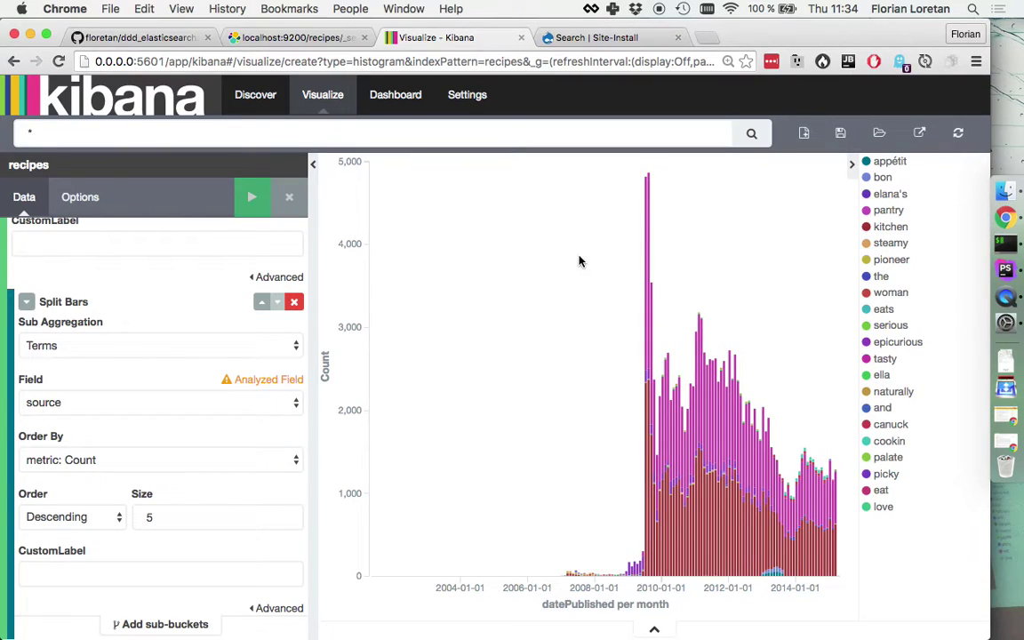
left_click(106, 40)
left_click(129, 283)
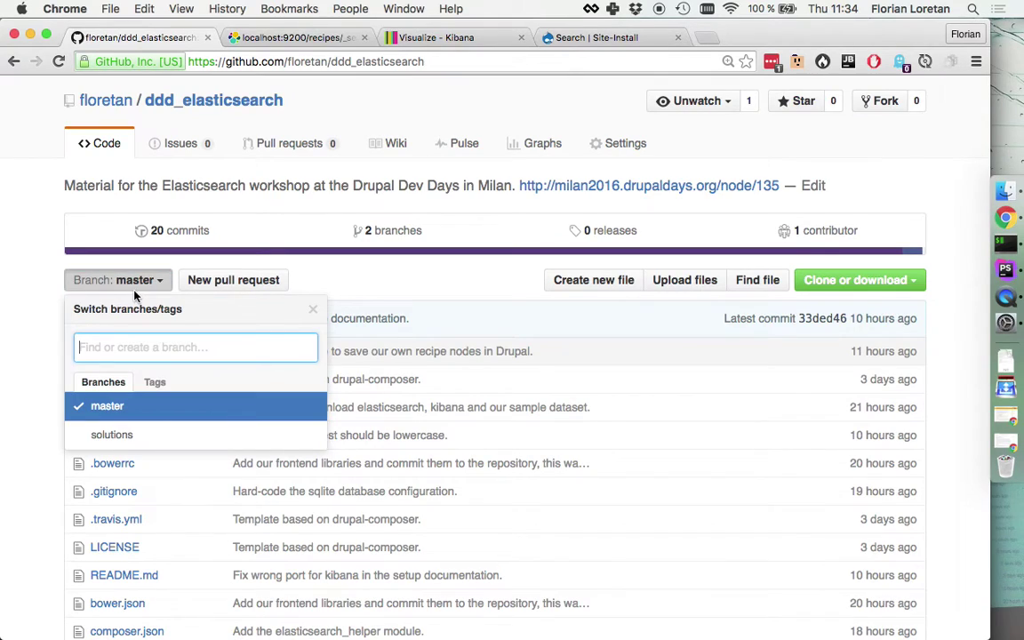
left_click(143, 436)
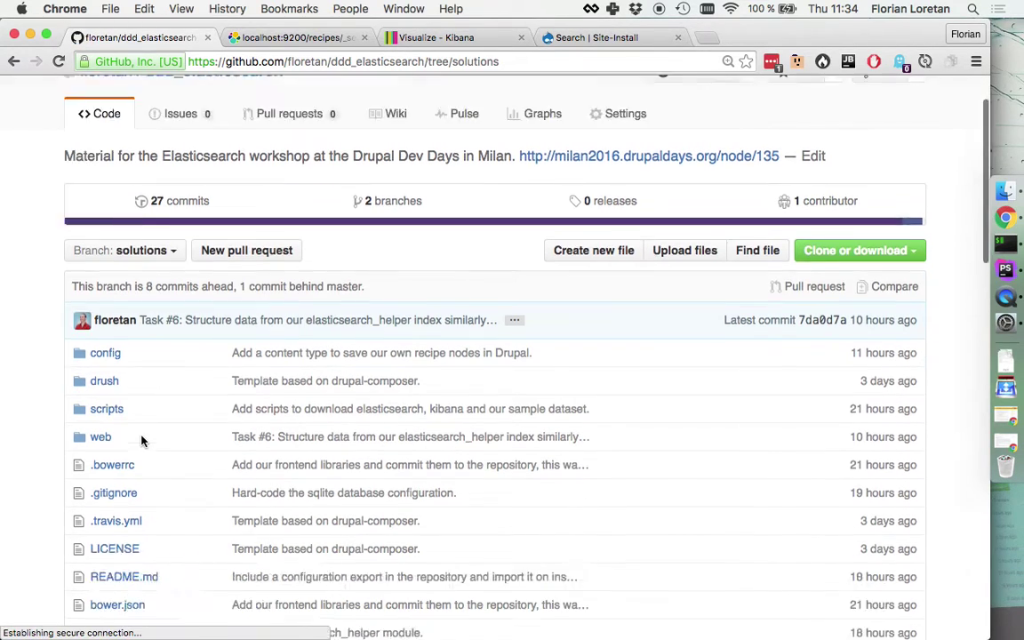
- Open recipe_search.drush.inc from the web/modules/custom/recipe_search folder of the solutions branch
scroll(142, 441, "down", 5)
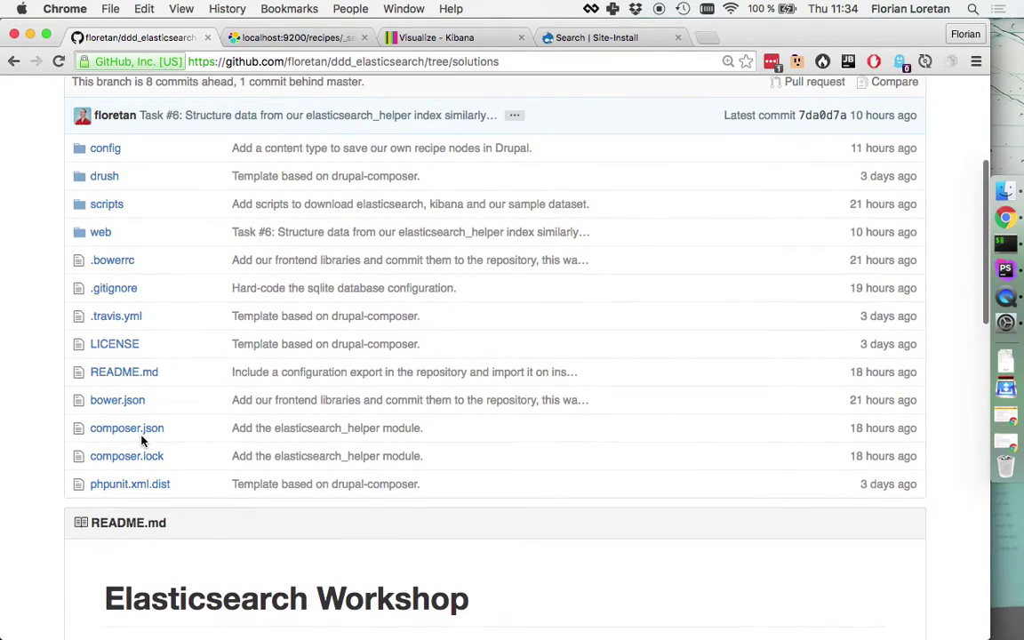
left_click(100, 232)
scroll(113, 430, "down", 1)
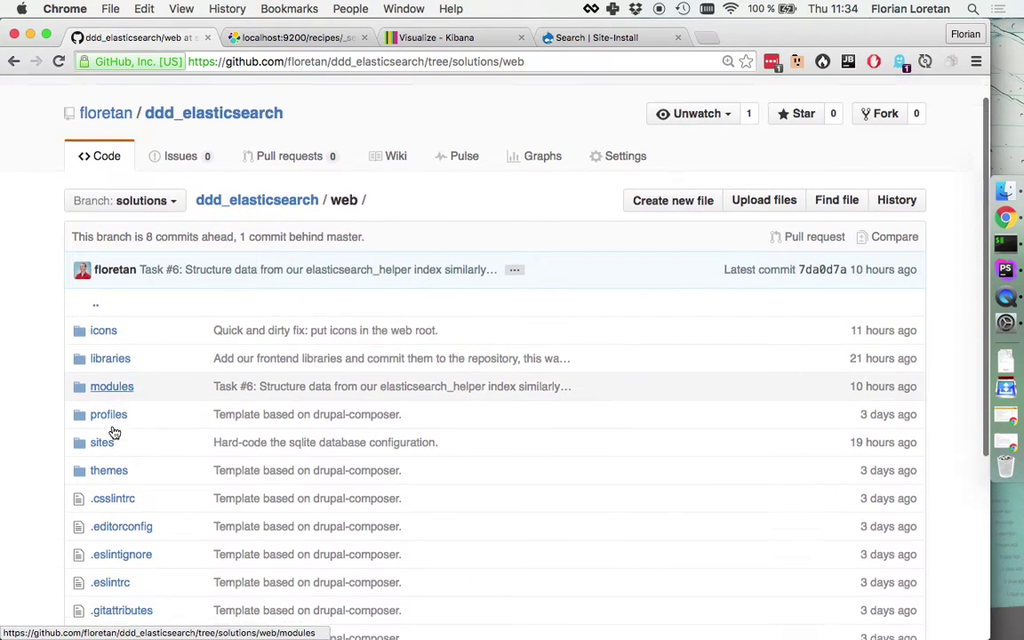
scroll(114, 433, "down", 1)
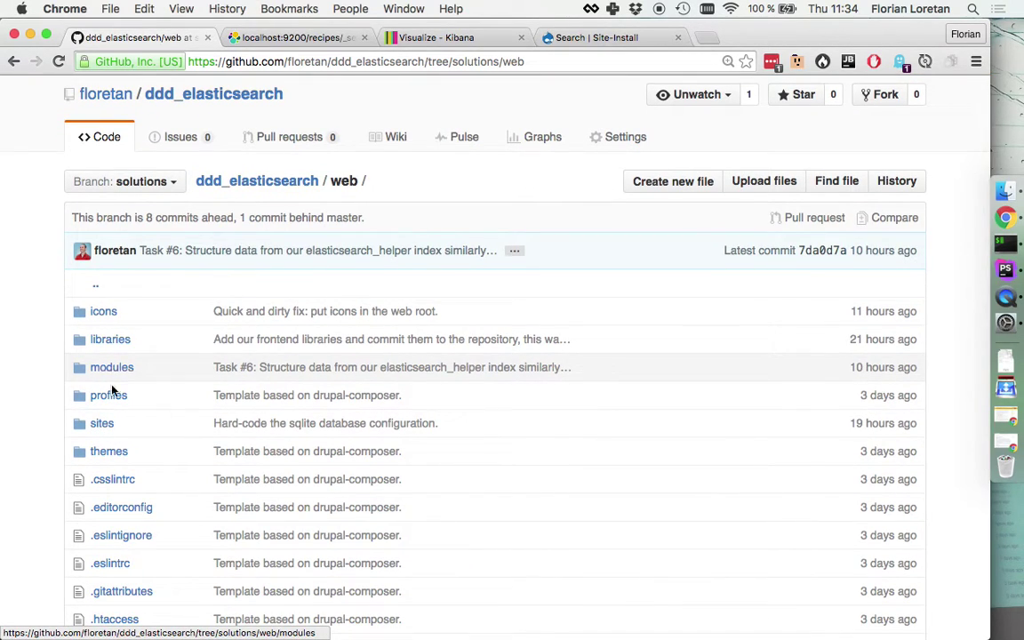
left_click(117, 369)
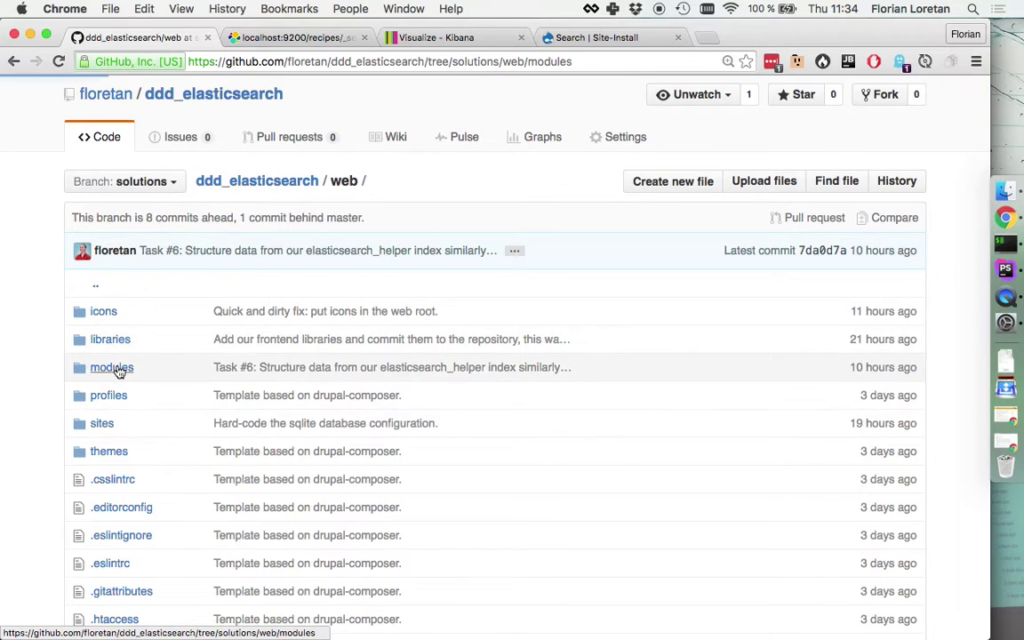
left_click(116, 366)
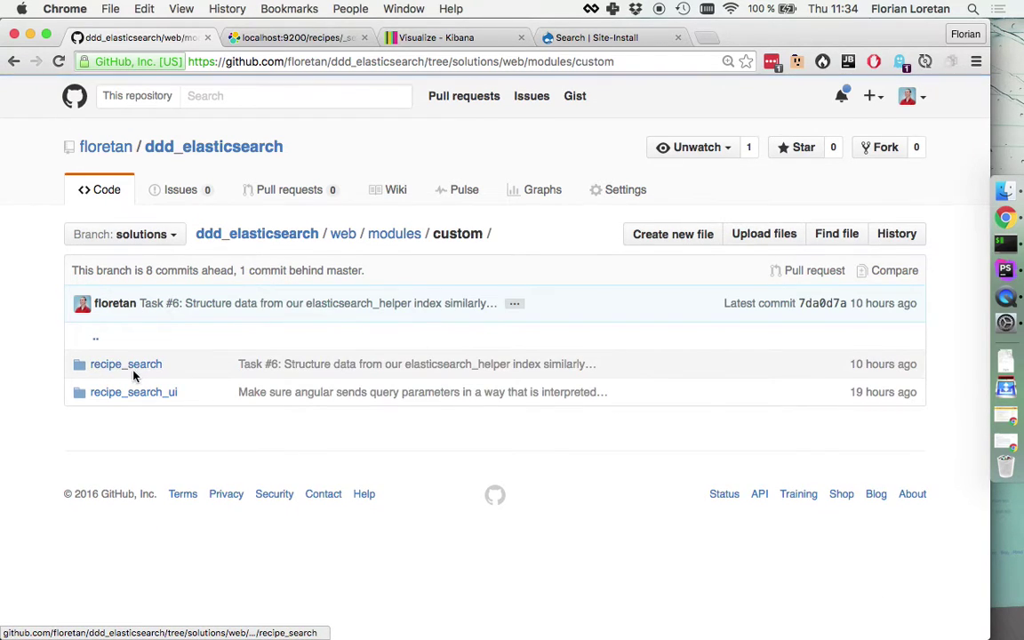
left_click(134, 366)
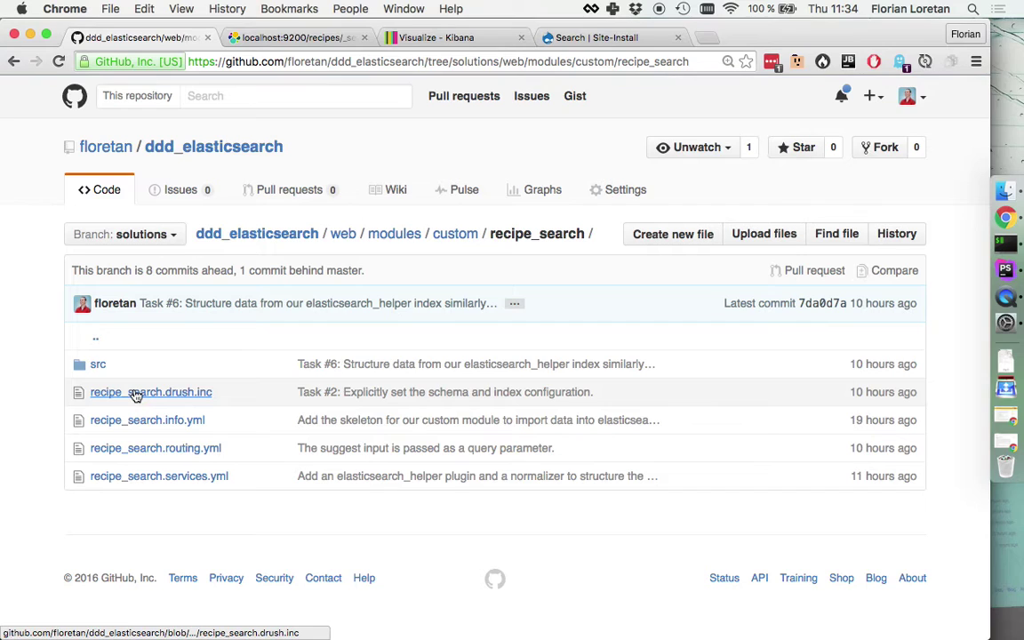
left_click(135, 396)
- Copy the whole $client->indices()->create([...]); block, lines 55 to 94, from the Task #2 solution code
scroll(316, 498, "down", 10)
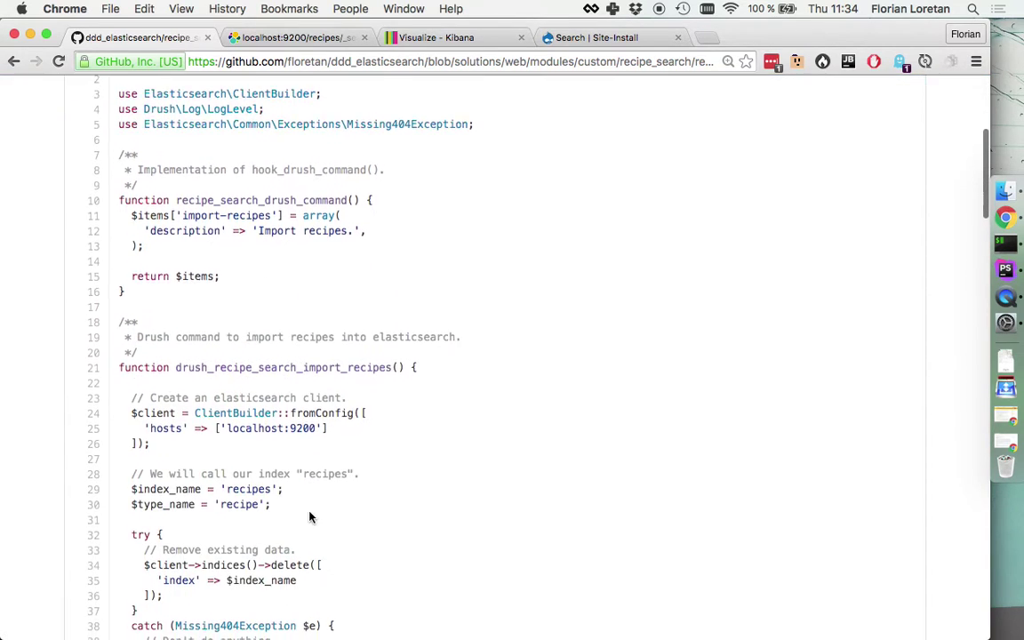
scroll(309, 515, "down", 15)
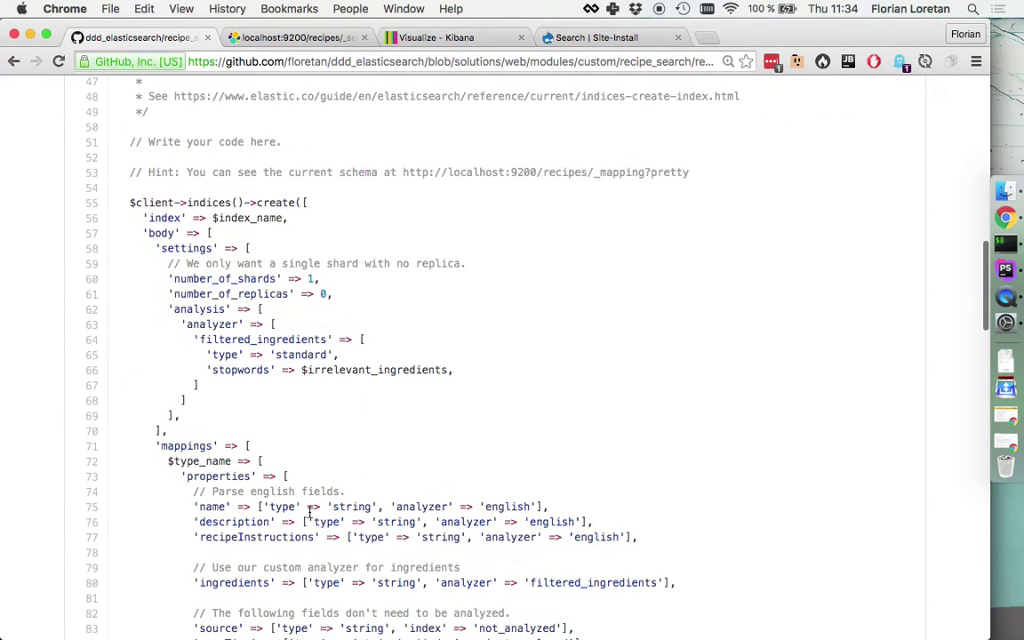
left_click_drag(127, 204, 145, 264)
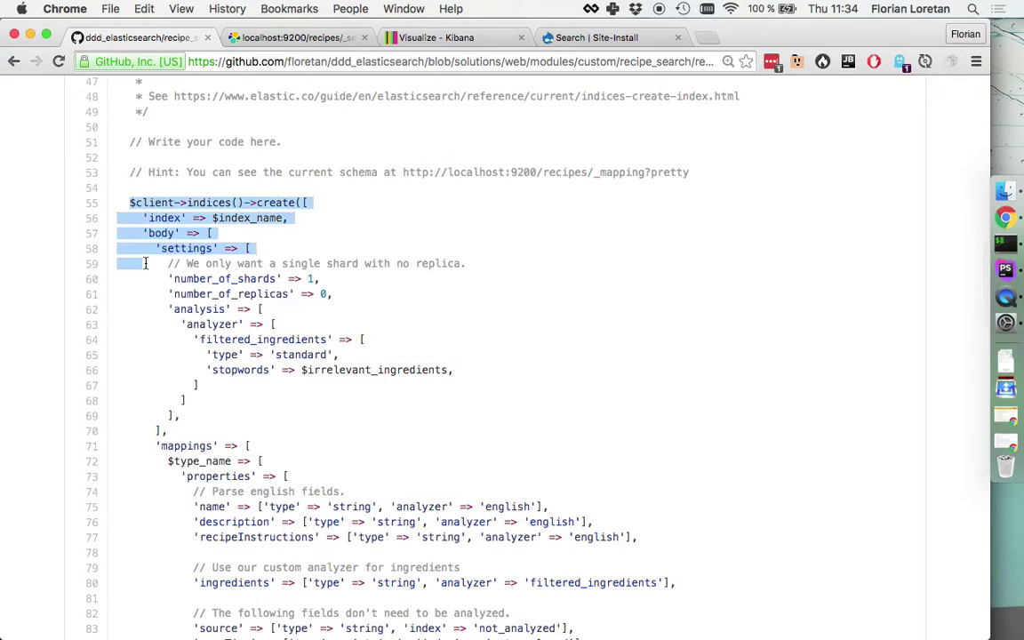
scroll(208, 424, "down", 5)
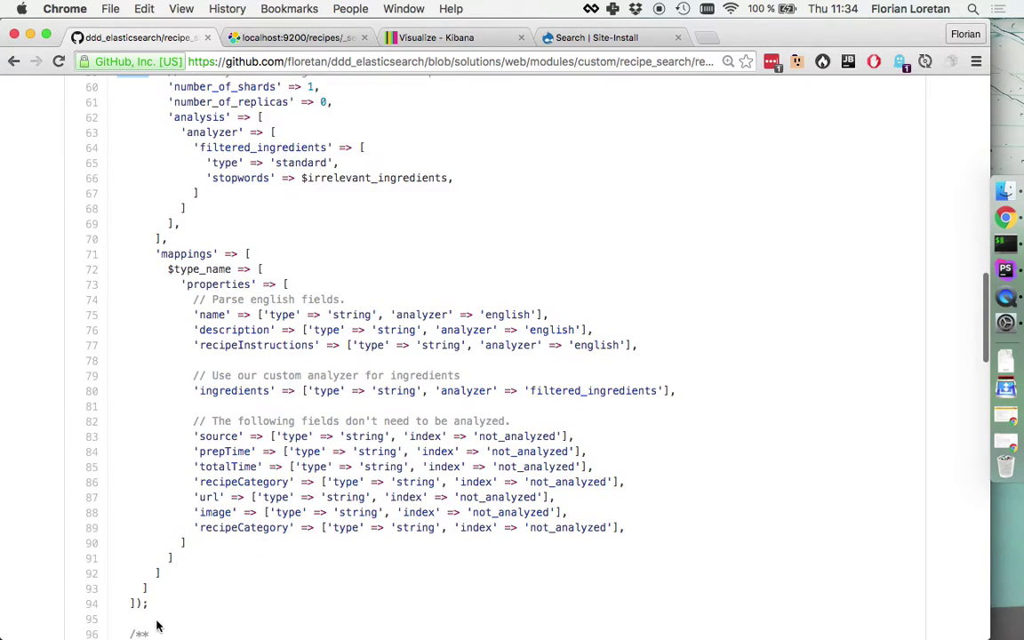
left_click(151, 595, "shift")
key("super+c")
left_click_drag(152, 596, 153, 604)
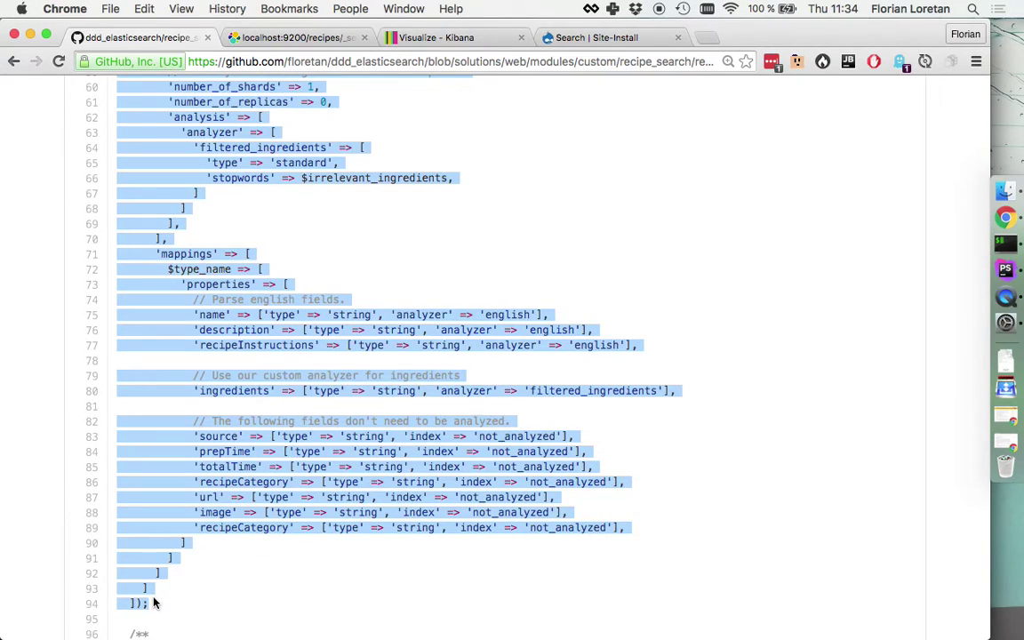
- Switch to PhpStorm and paste the copied index creation code below the "Write your code here." comment of TASK #2
key("super+Tab")
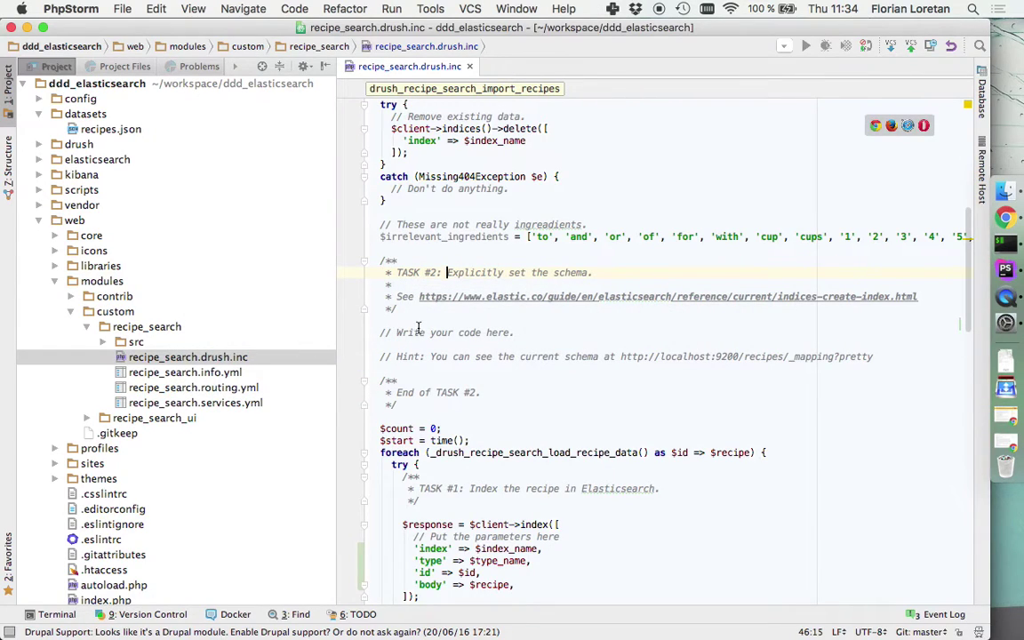
left_click(419, 332)
key("Down")
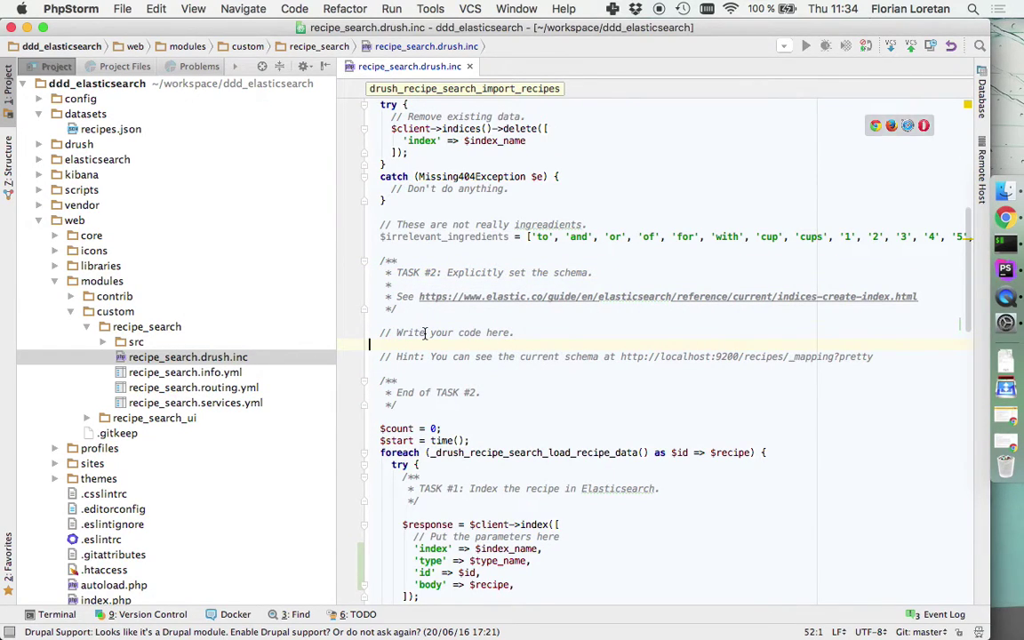
key("super+v")
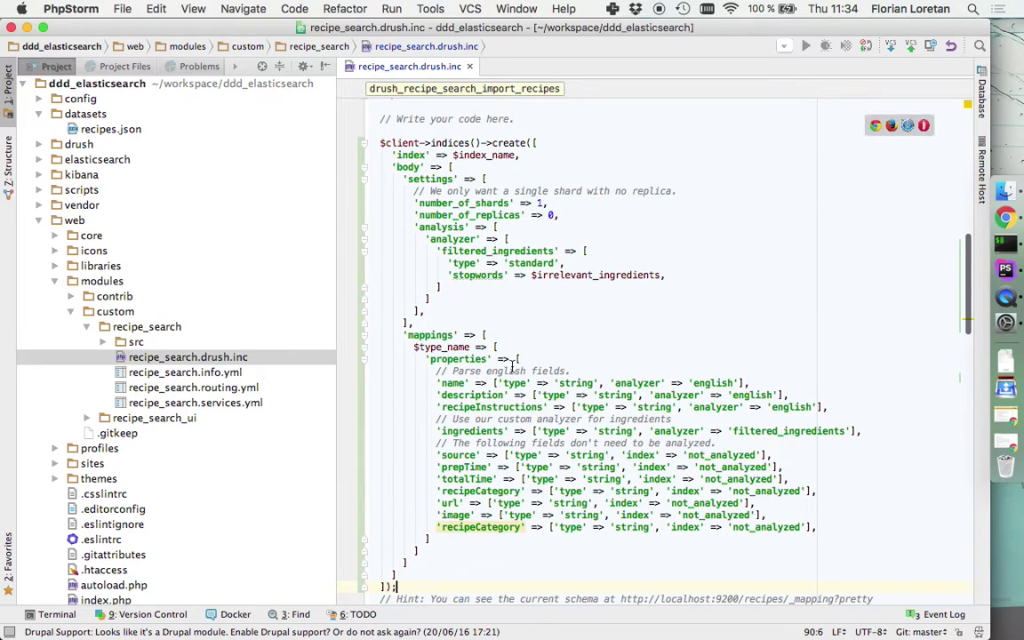
- Load the hint's URL localhost:9200/recipes/_mapping?pretty in Chrome and examine the field types in the current recipes mapping
scroll(516, 358, "down", 3)
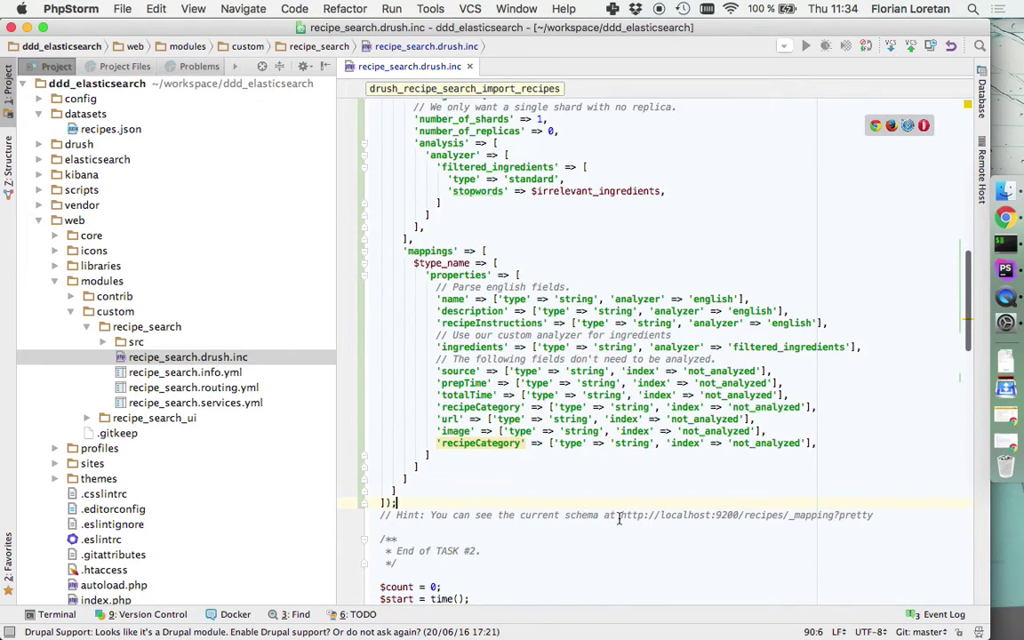
left_click_drag(621, 514, 871, 515)
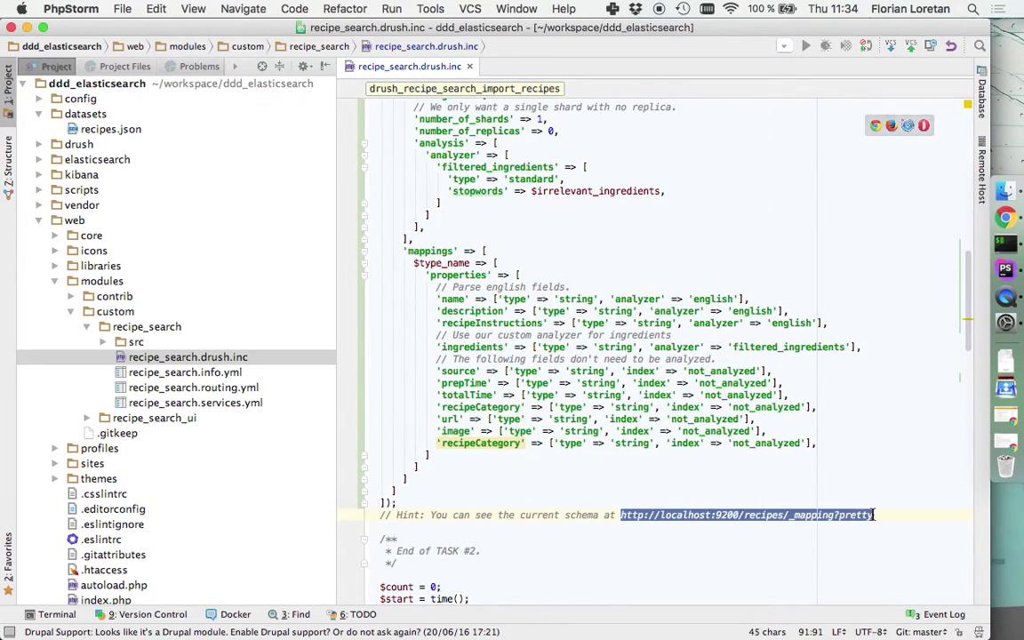
key("super+Tab")
left_click(288, 38)
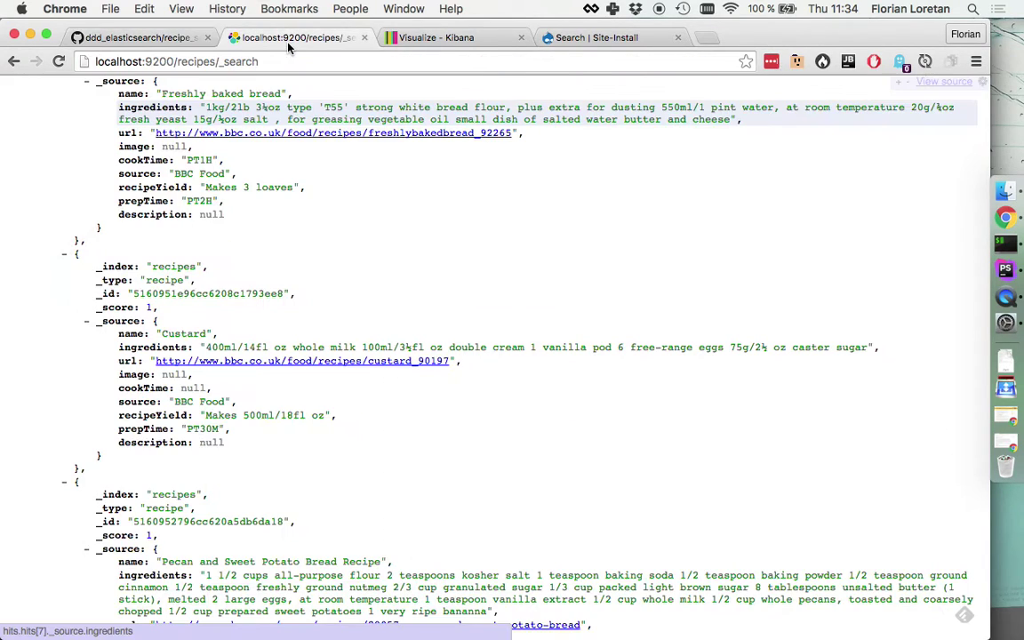
key("super+l")
type("localhost:9200/recipes/_mapping?pretty")
key("Return")
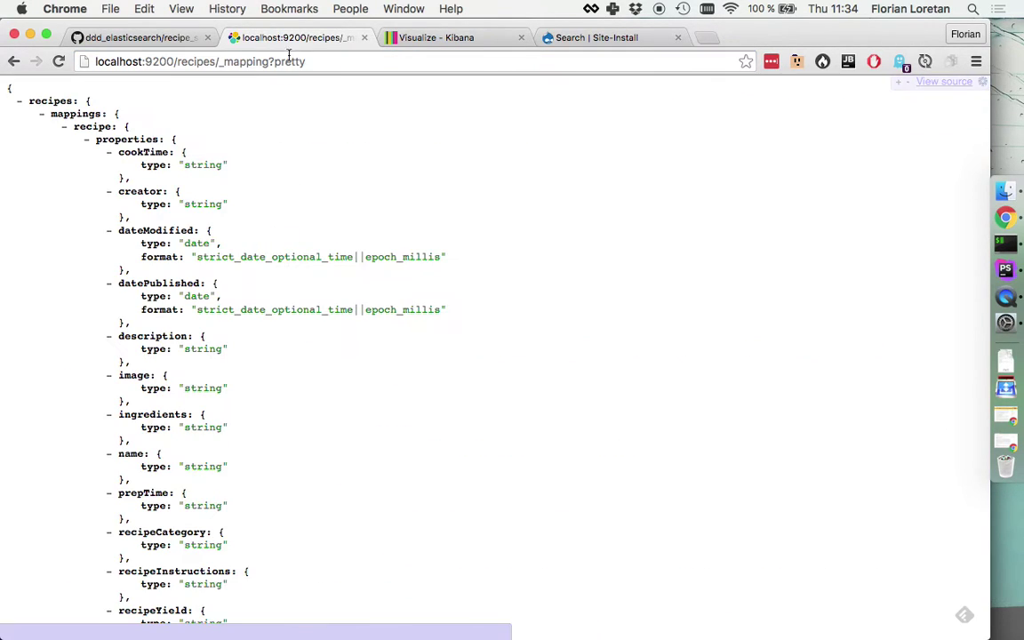
left_click_drag(177, 62, 230, 62)
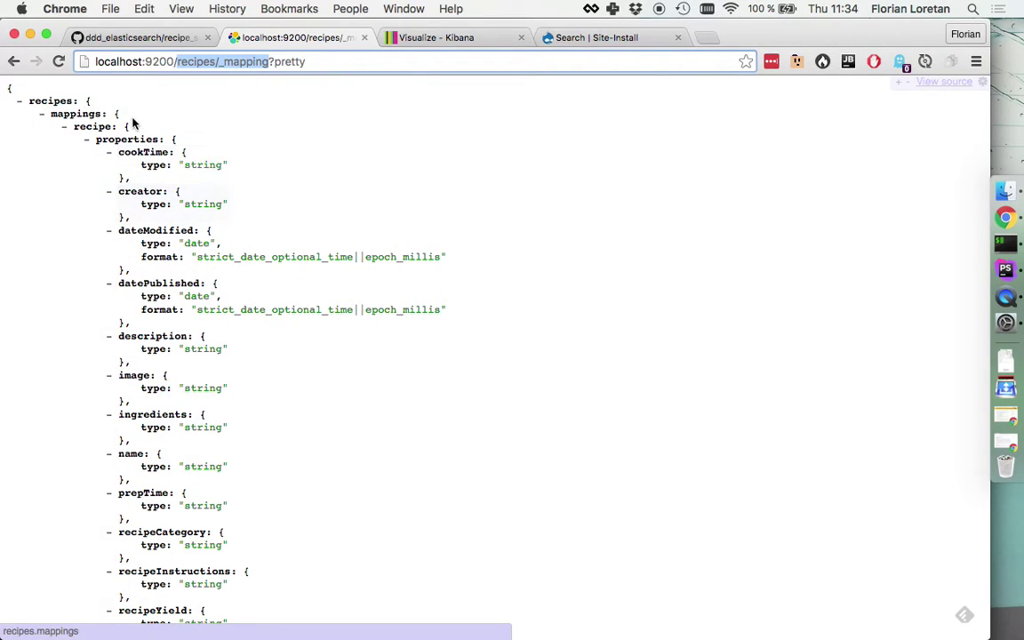
scroll(161, 218, "down", 2)
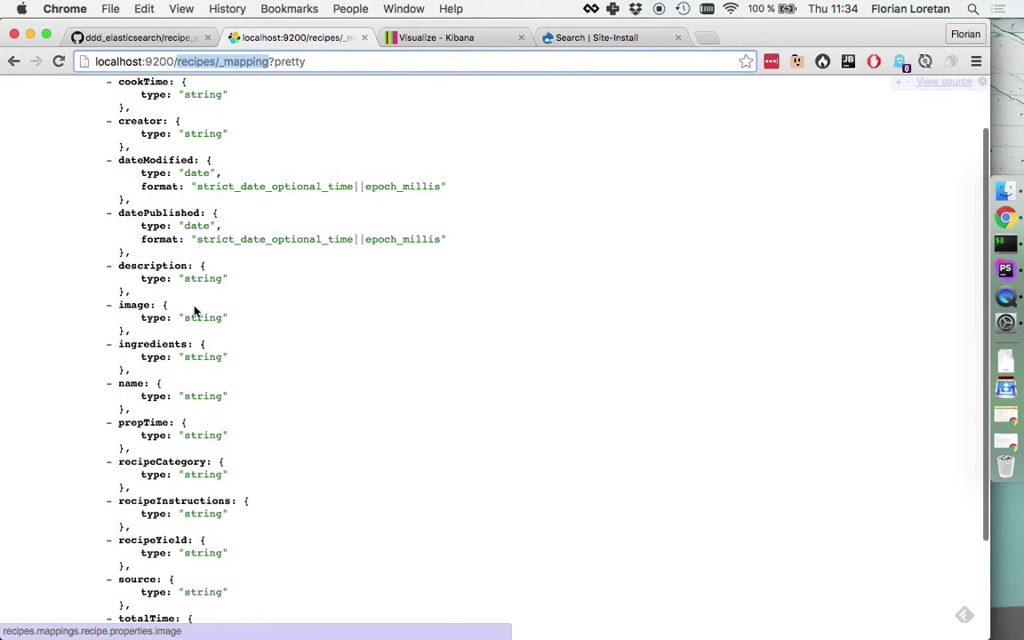
scroll(195, 309, "down", 3)
scroll(195, 310, "up", 5)
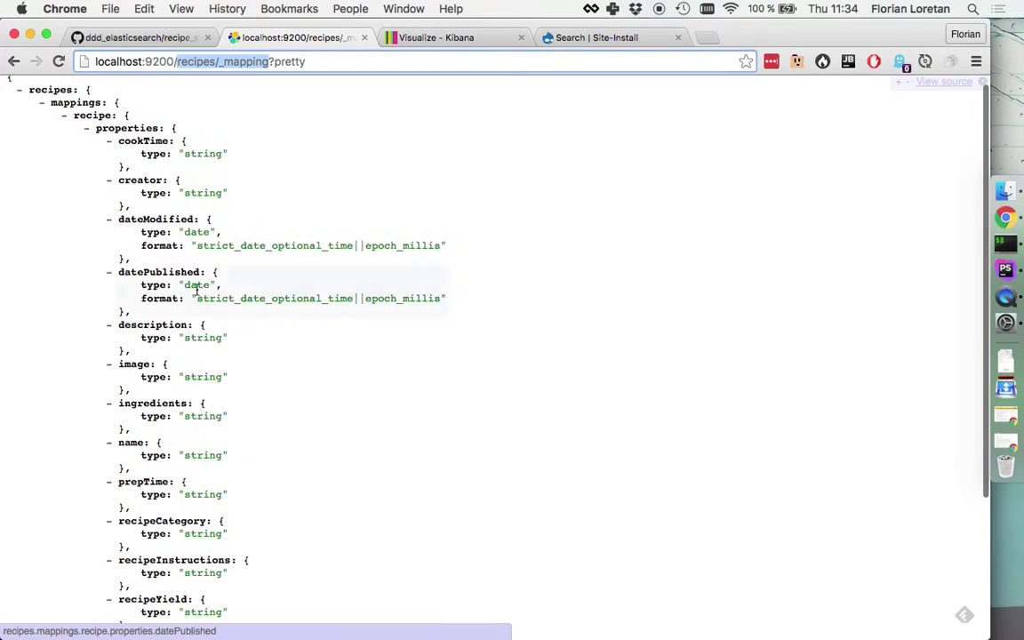
scroll(252, 451, "down", 3)
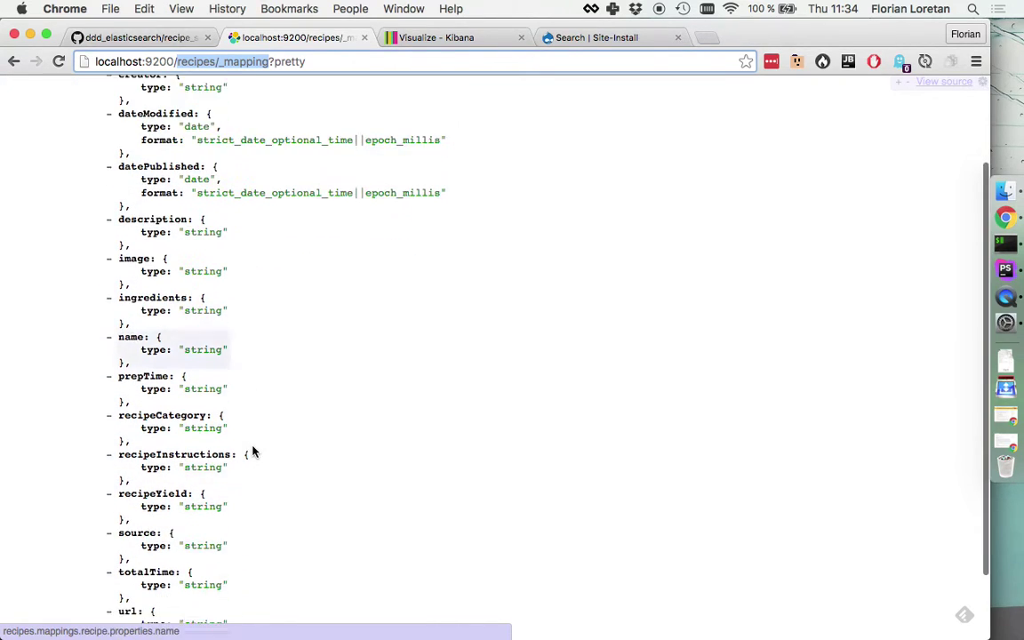
- Switch to PhpStorm and examine the indices()->create call with its index name and body parameters
key("super+Tab")
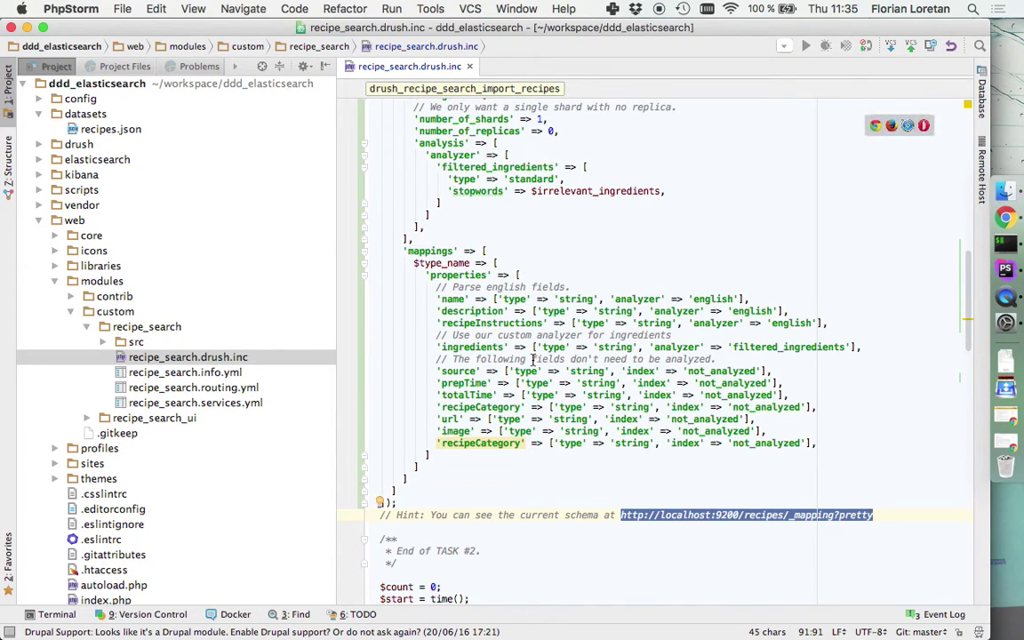
scroll(533, 359, "up", 5)
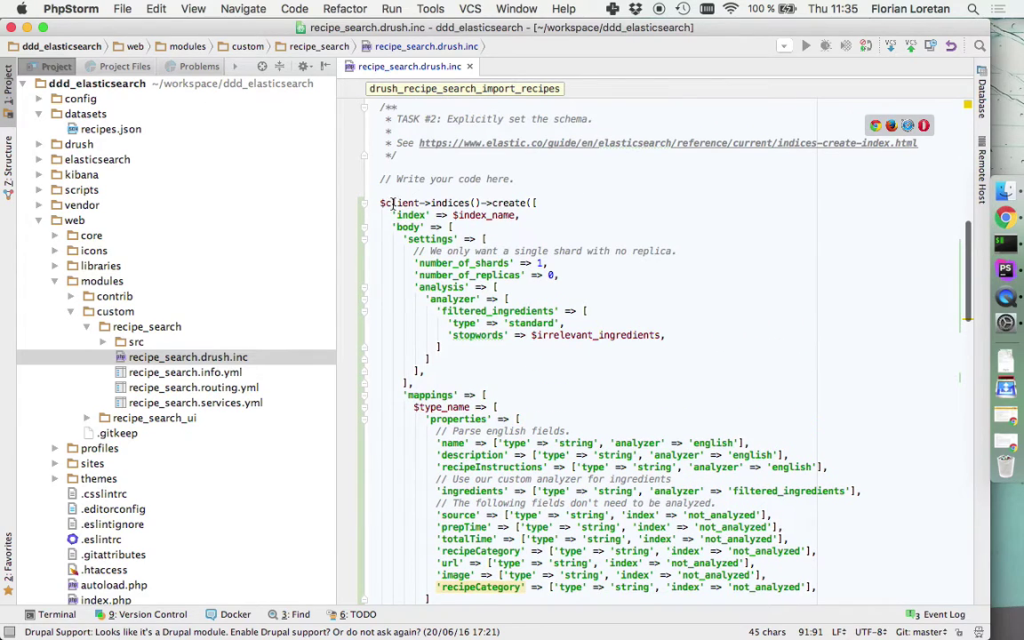
double_click(469, 203)
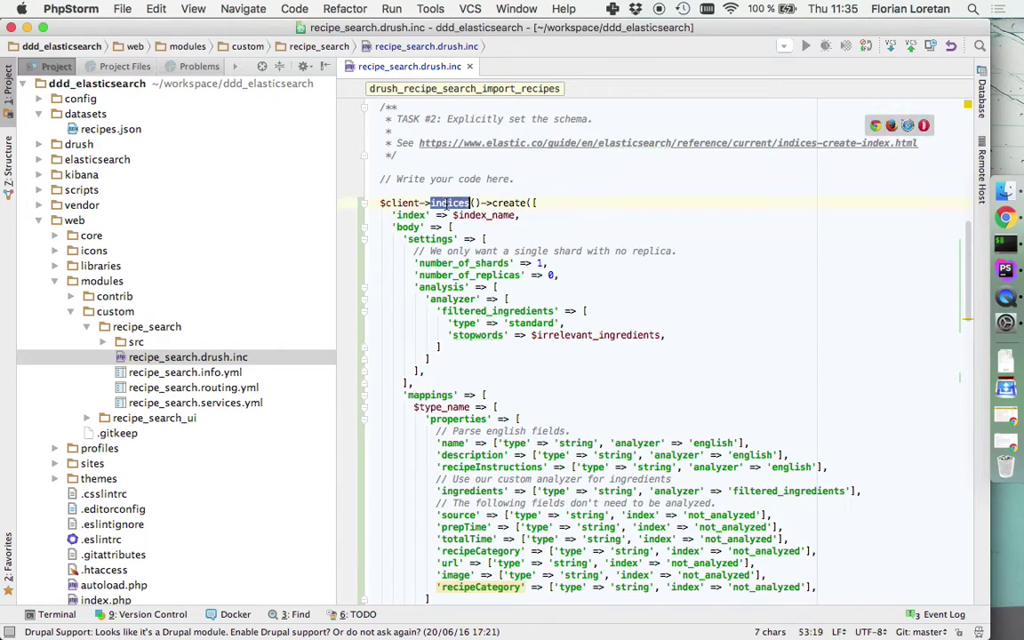
left_click(487, 215)
double_click(487, 215)
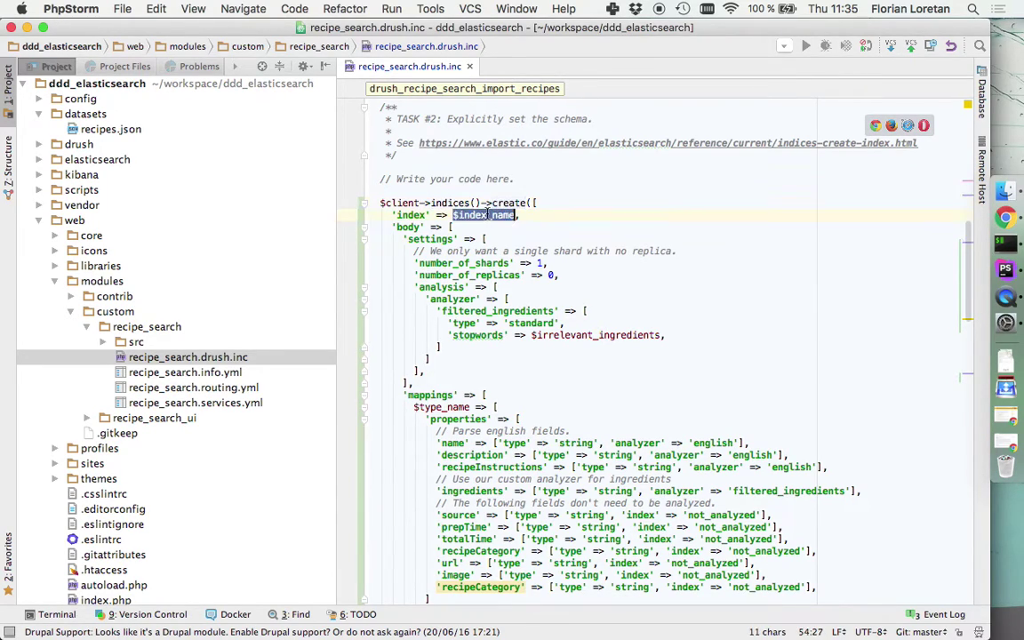
left_click(451, 226)
scroll(461, 383, "down", 2)
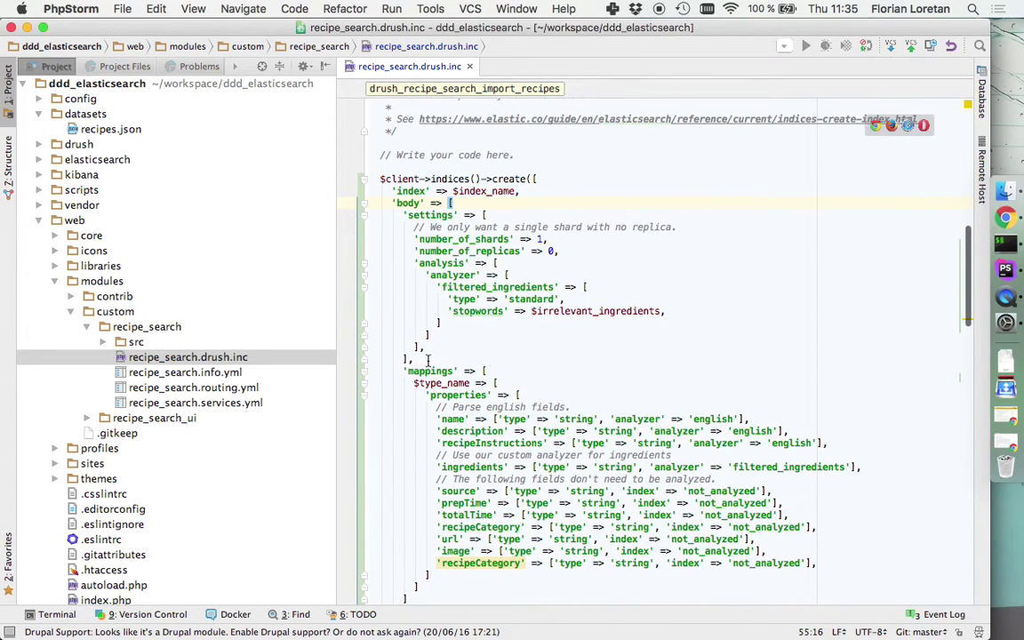
- Collapse the settings array and examine the mappings array, from $type_name to the not_analyzed source field
left_click(363, 215)
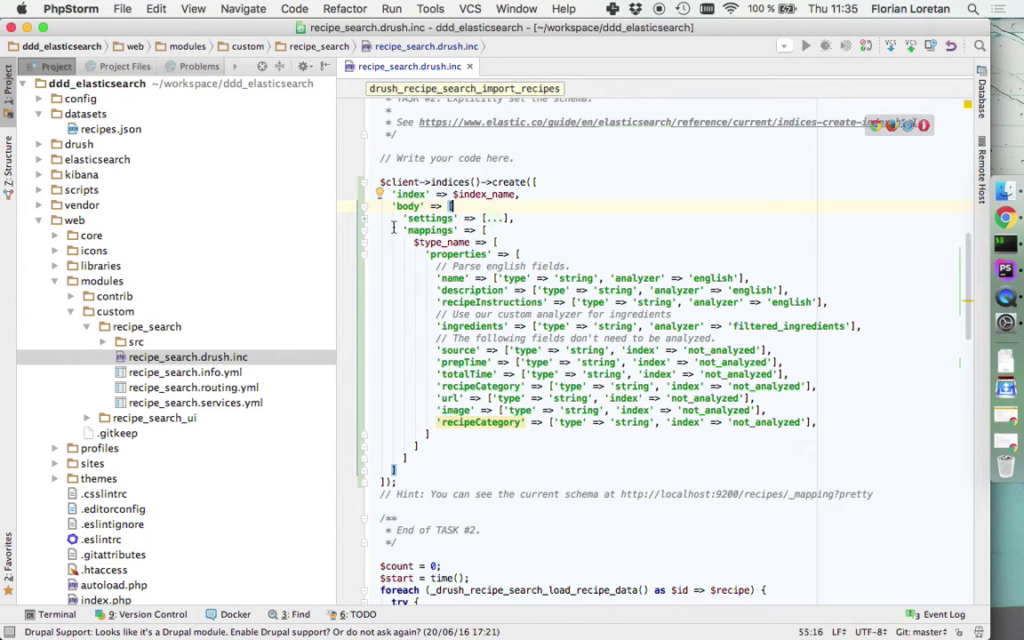
left_click(428, 230)
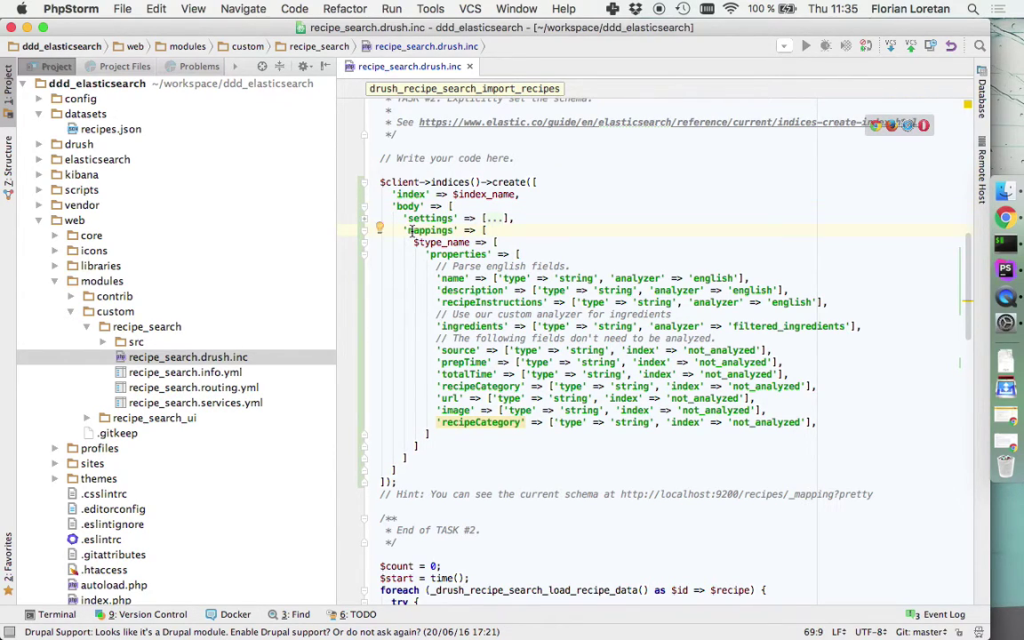
left_click_drag(413, 242, 470, 242)
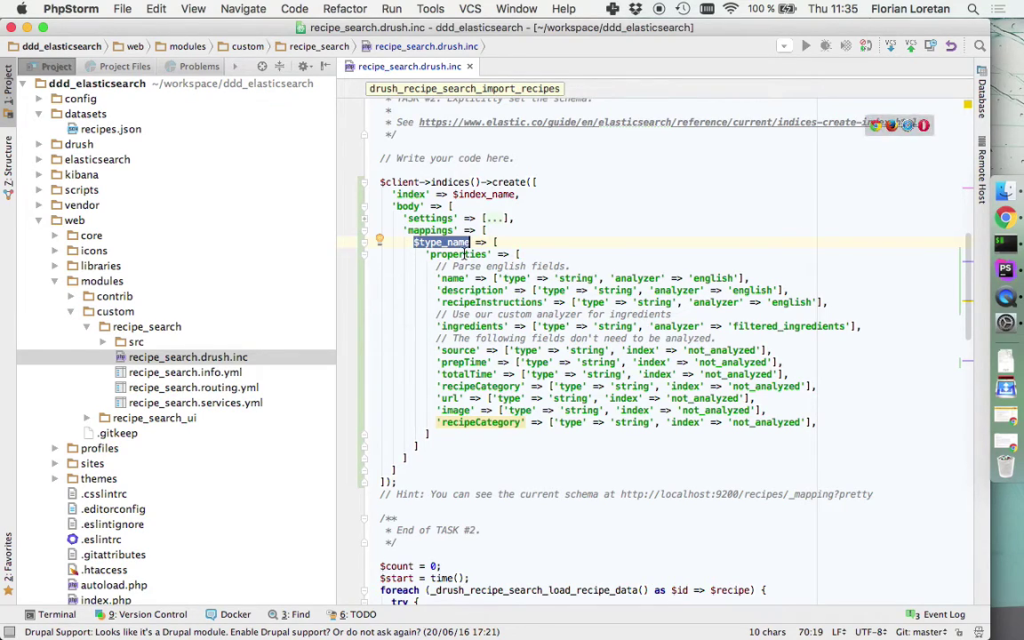
left_click(460, 350)
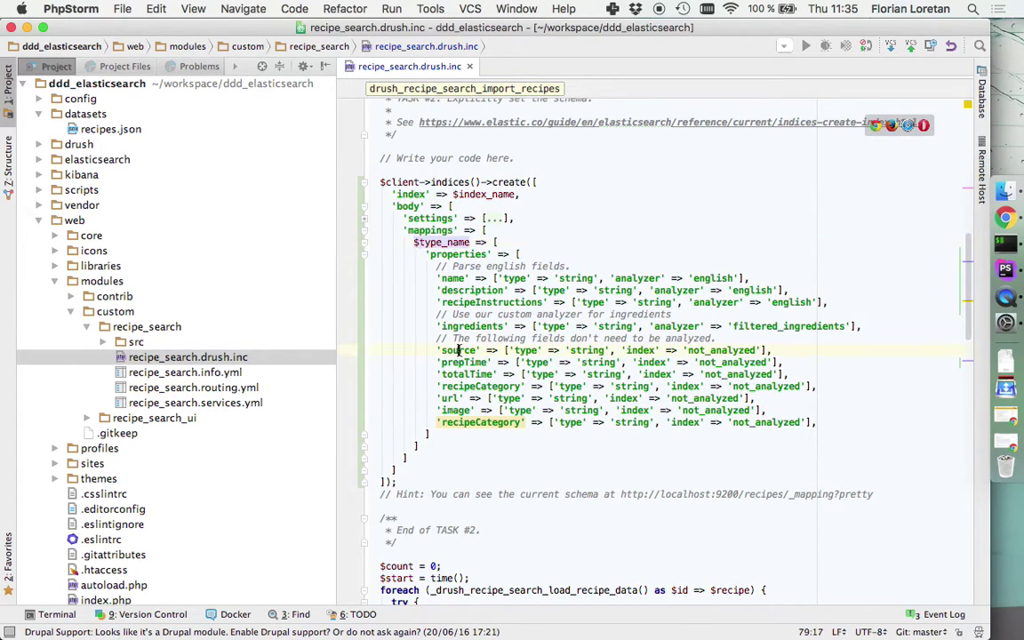
- Examine the not_analyzed field definitions in the properties array, from source through the last recipeCategory entry
double_click(460, 351)
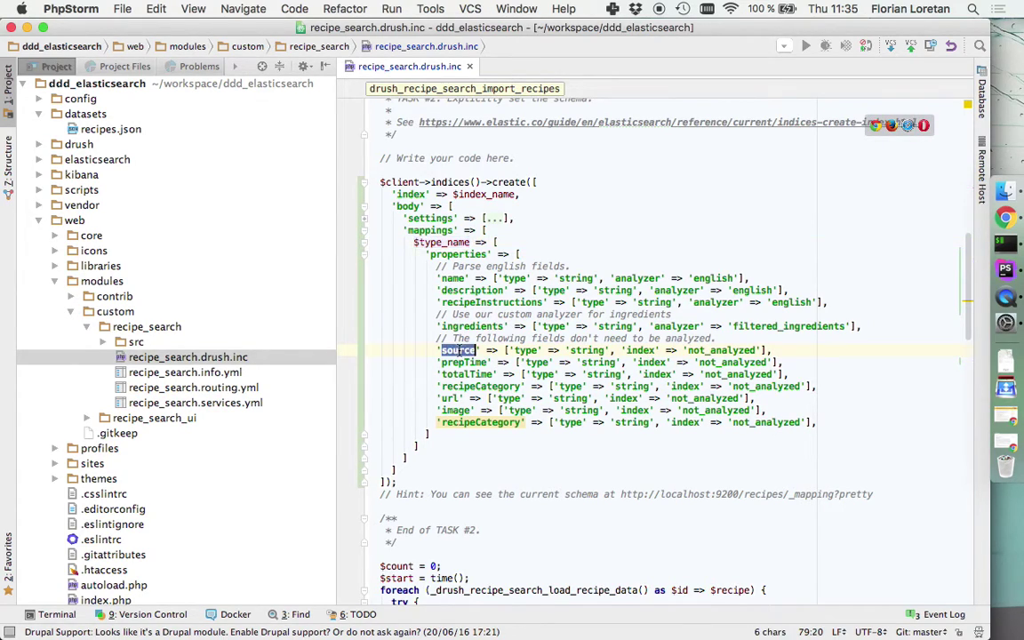
double_click(525, 351)
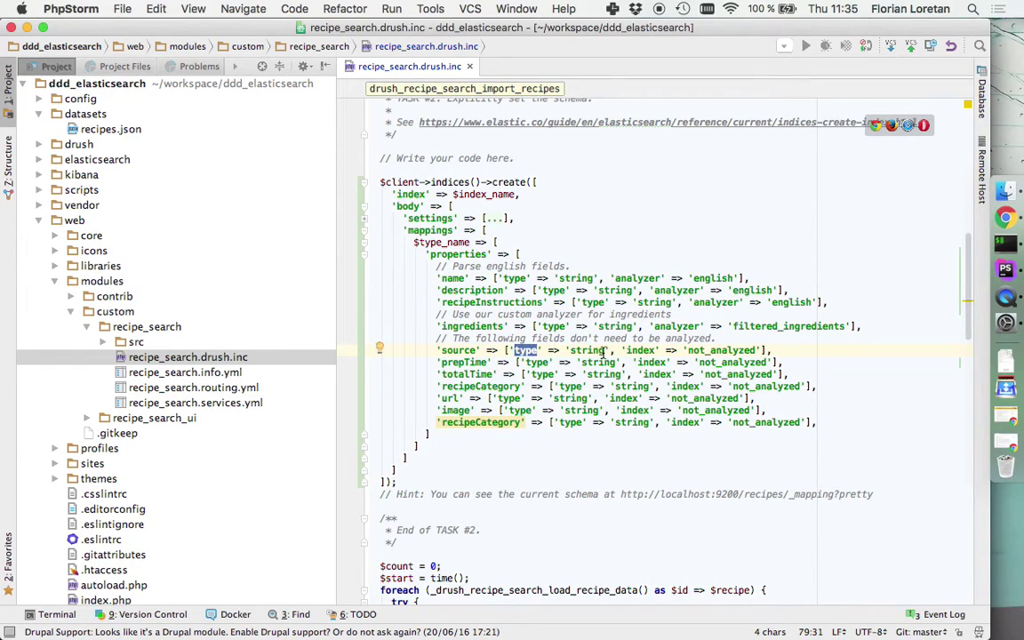
left_click(630, 351)
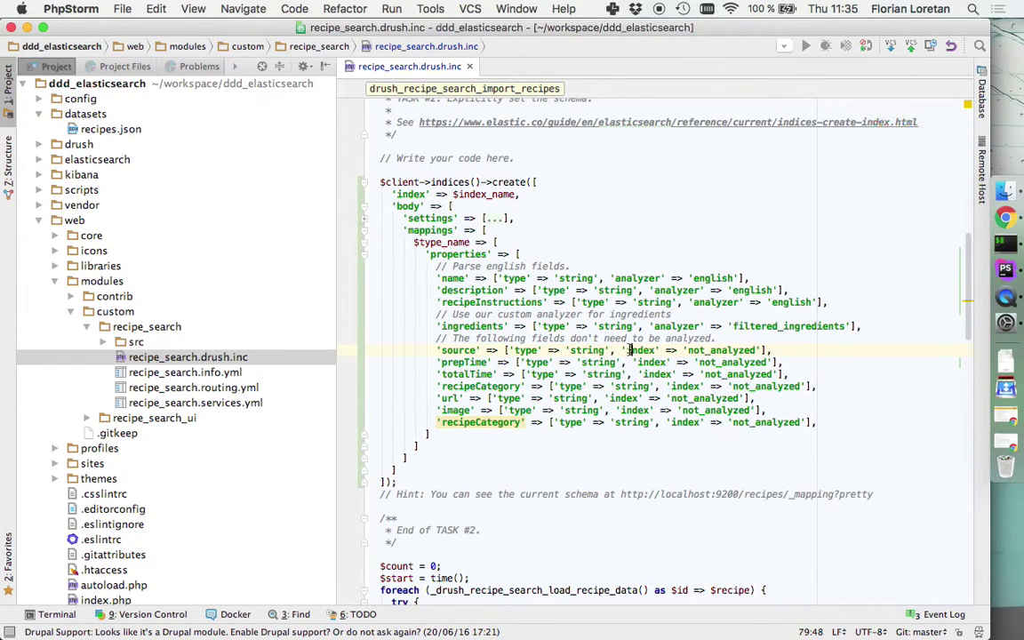
left_click_drag(630, 351, 756, 351)
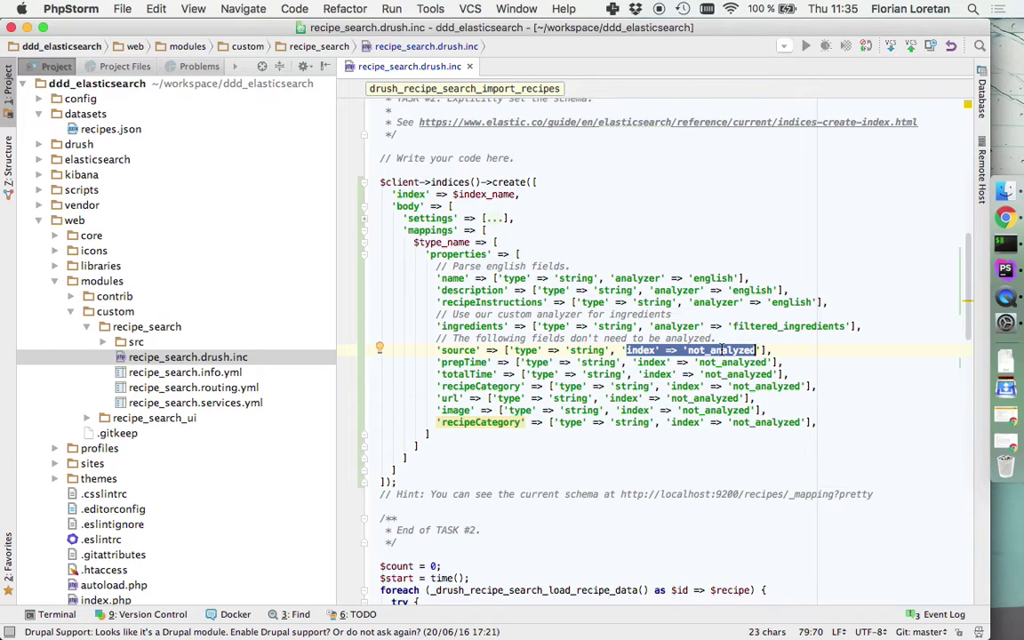
double_click(458, 387)
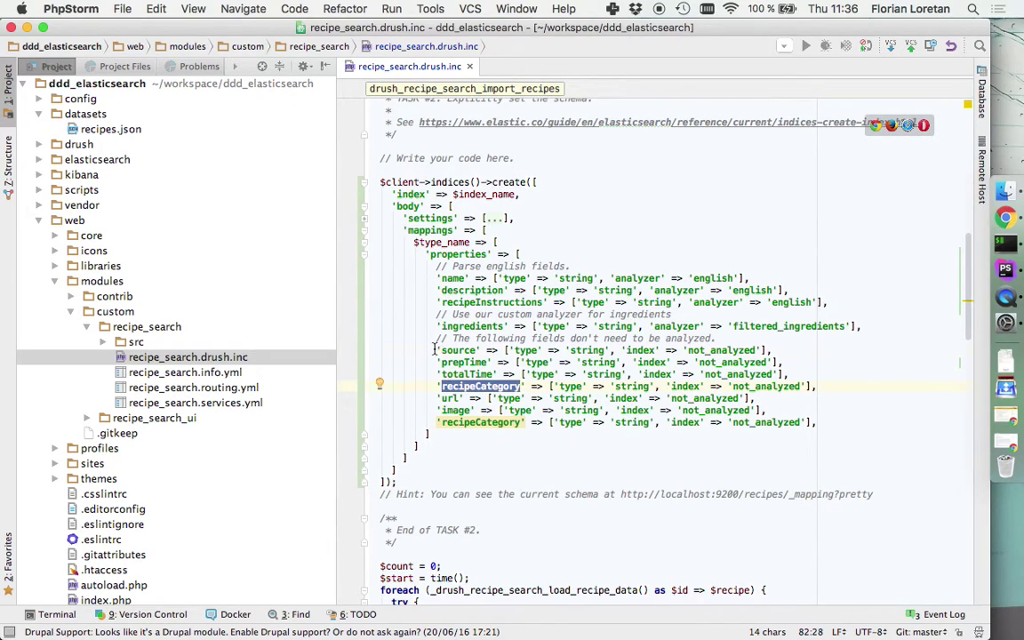
left_click_drag(440, 349, 756, 424)
left_click(757, 424)
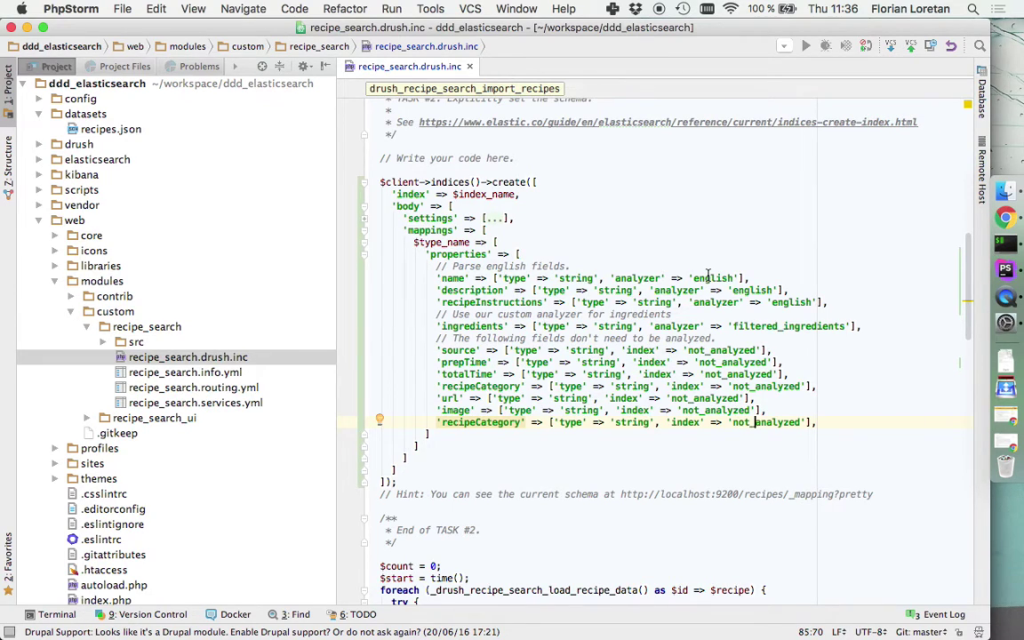
- Examine the name and description fields' english analyzer, and briefly expand the settings array to view the filtered_ingredients analyzer
double_click(451, 278)
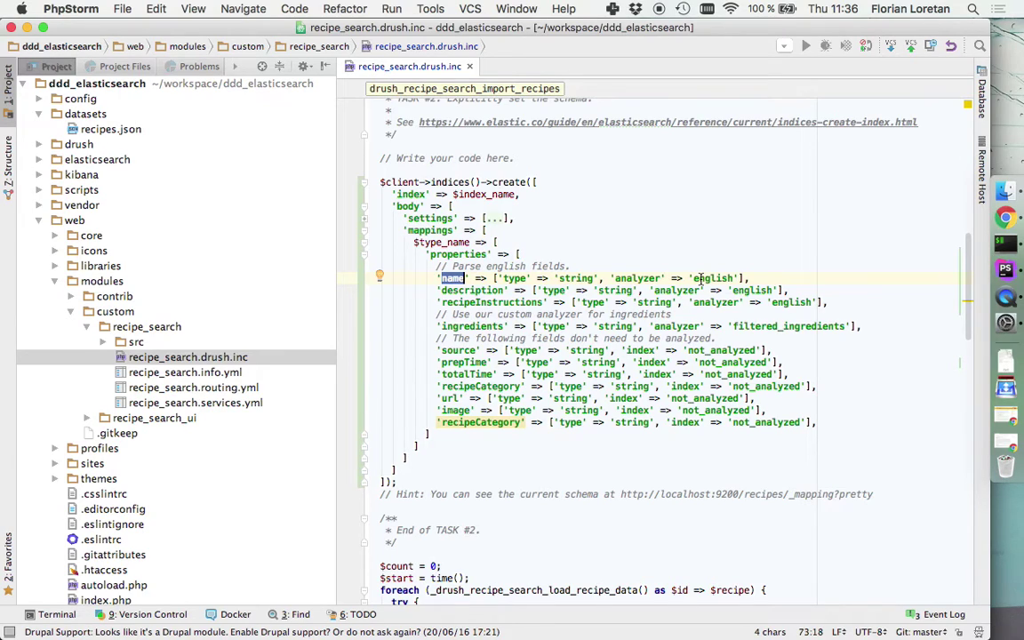
left_click(530, 291)
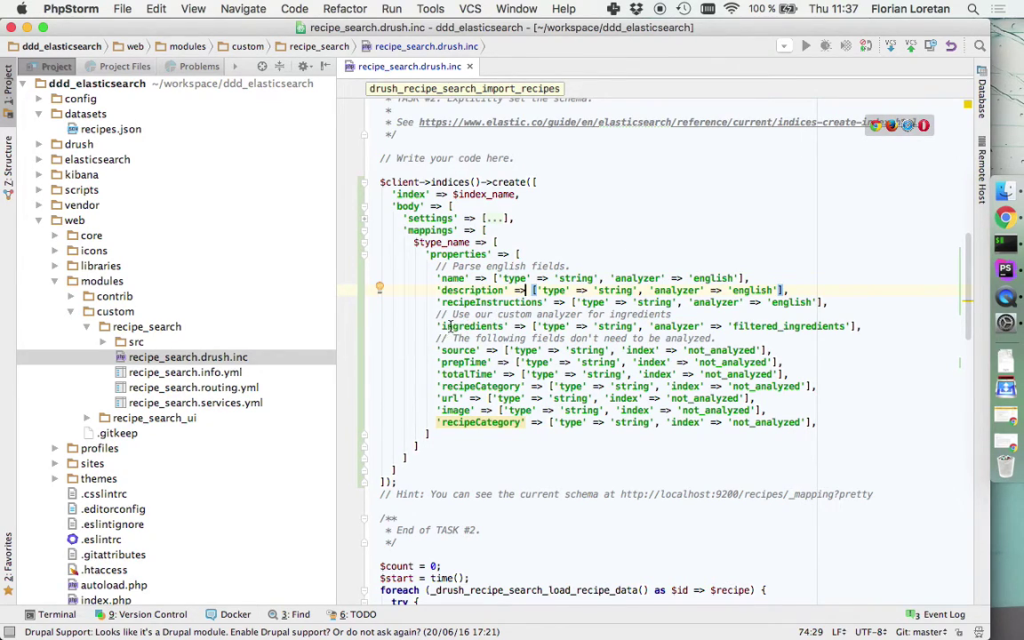
left_click(364, 220)
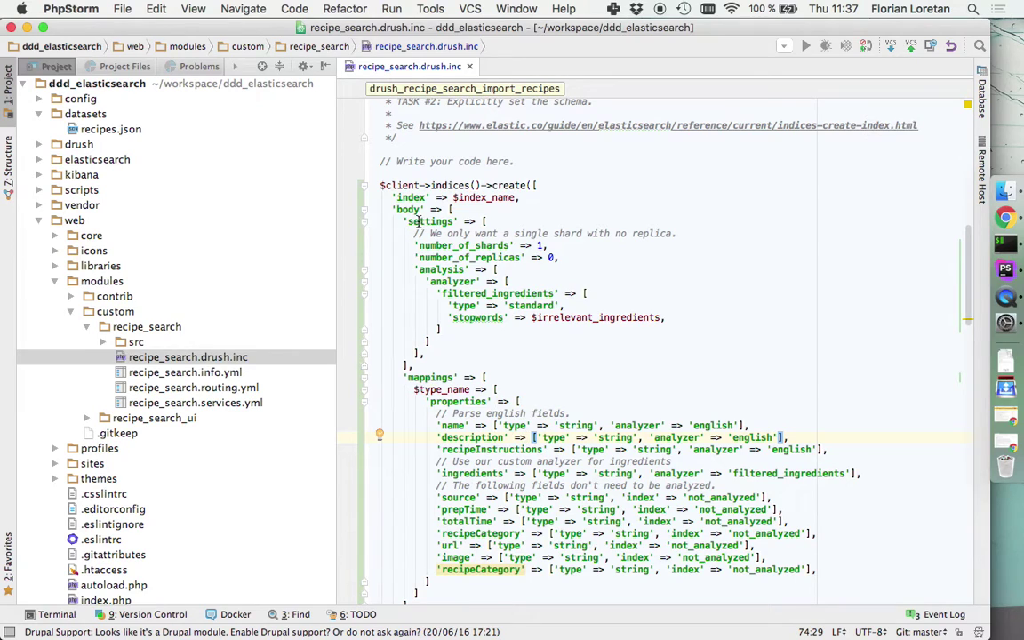
left_click(366, 224)
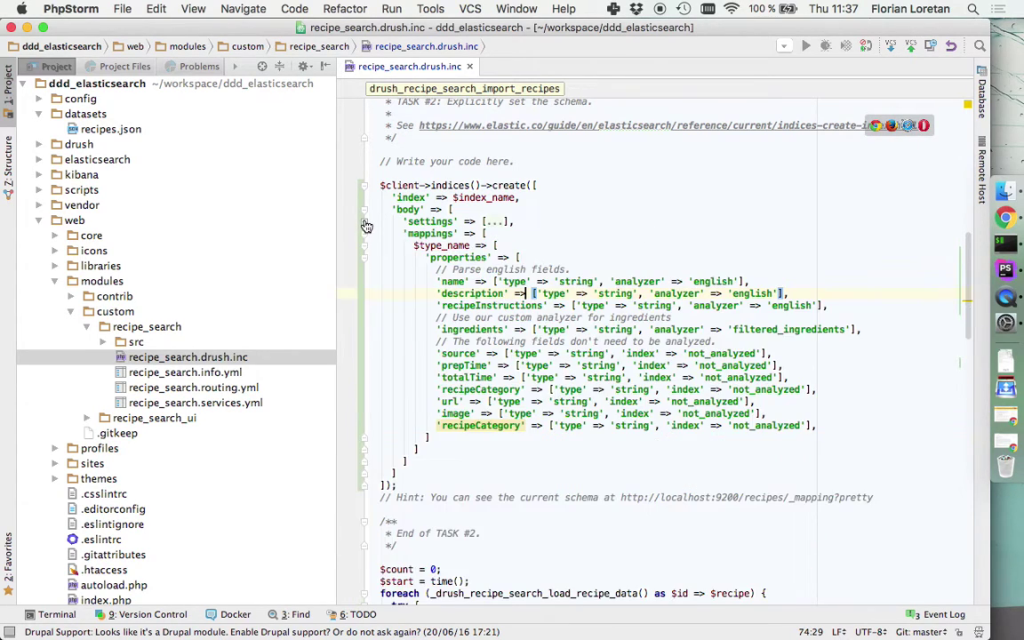
- Switch to iTerm and run drush import-recipes to rebuild the recipes index
key("super+Tab")
key("super+Tab")
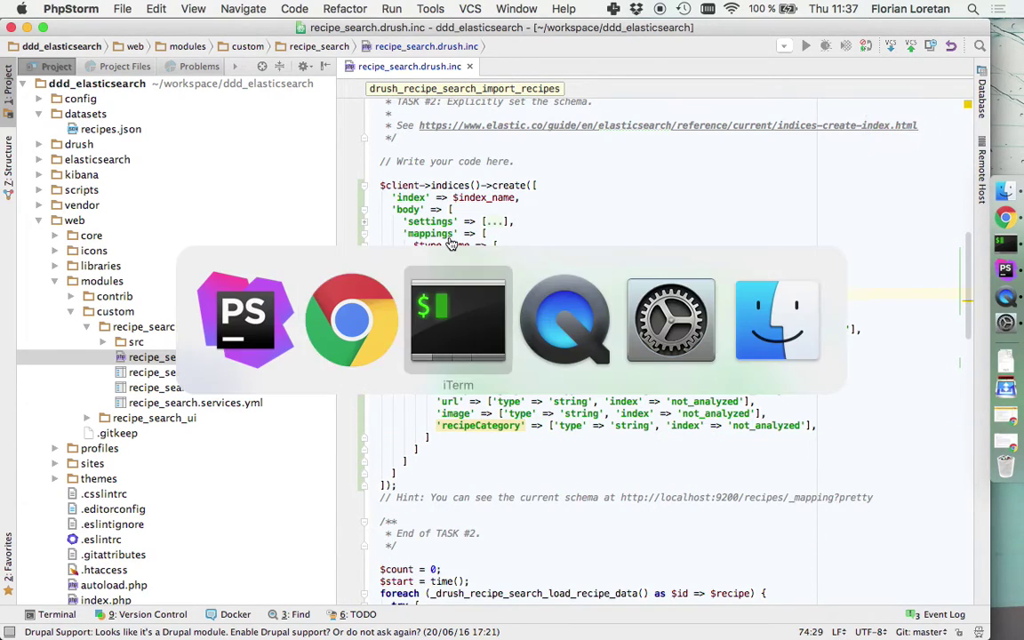
key("Return")
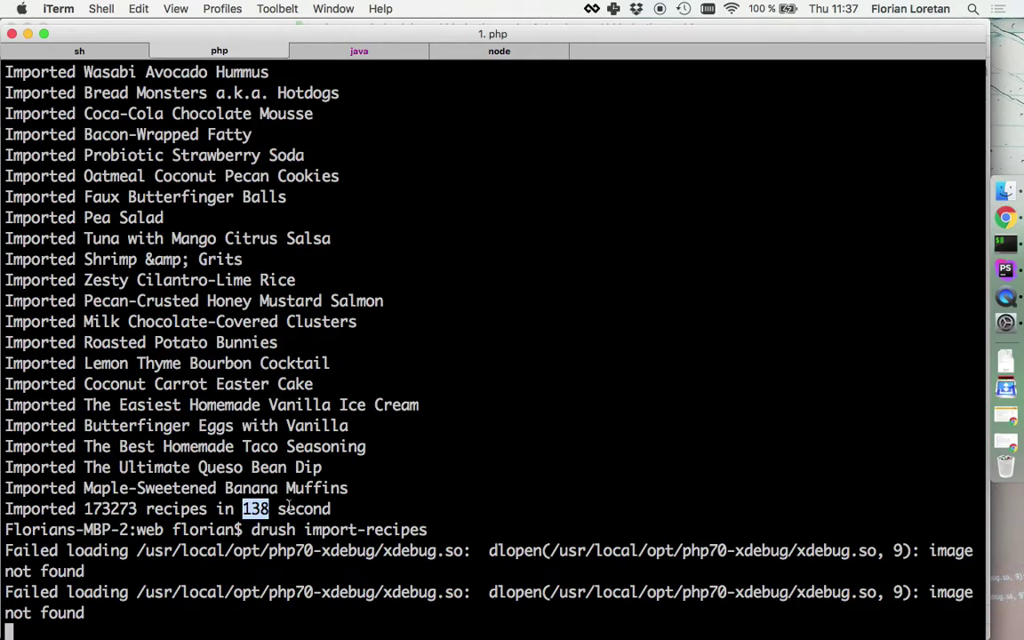
- Switch to Chrome and look over the recipes mapping page and the recipe_search.drush.inc solution file on GitHub
key("super+Tab")
key("super+Tab")
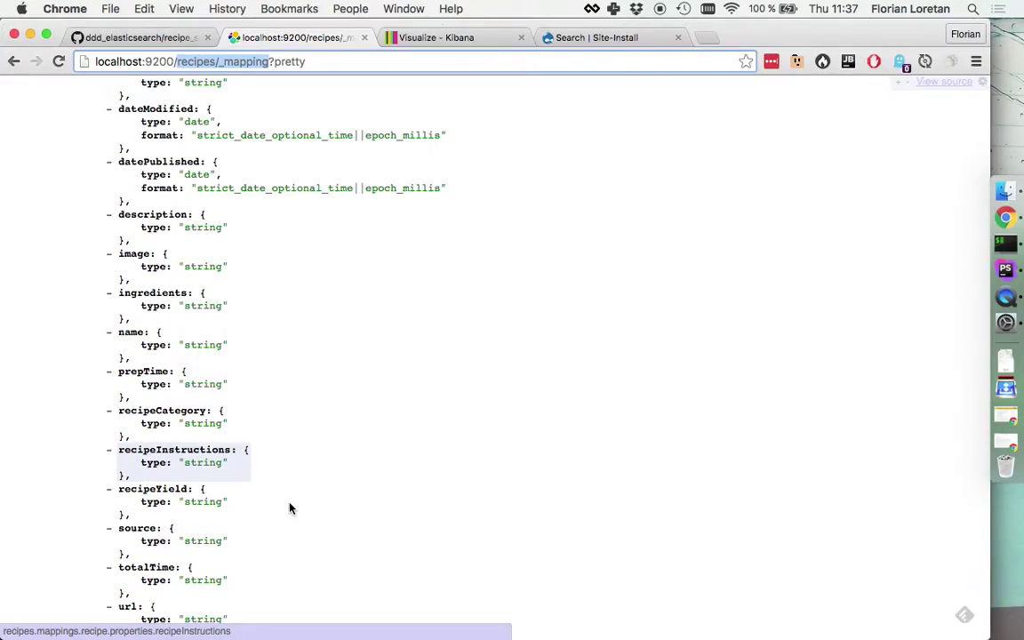
left_click(353, 60)
scroll(340, 204, "up", 3)
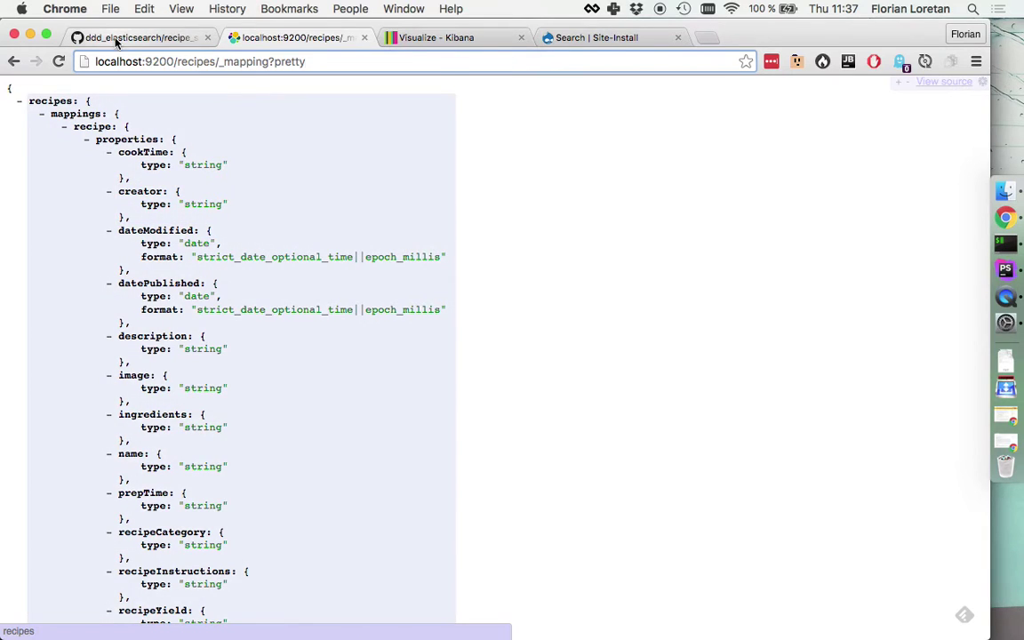
left_click(115, 39)
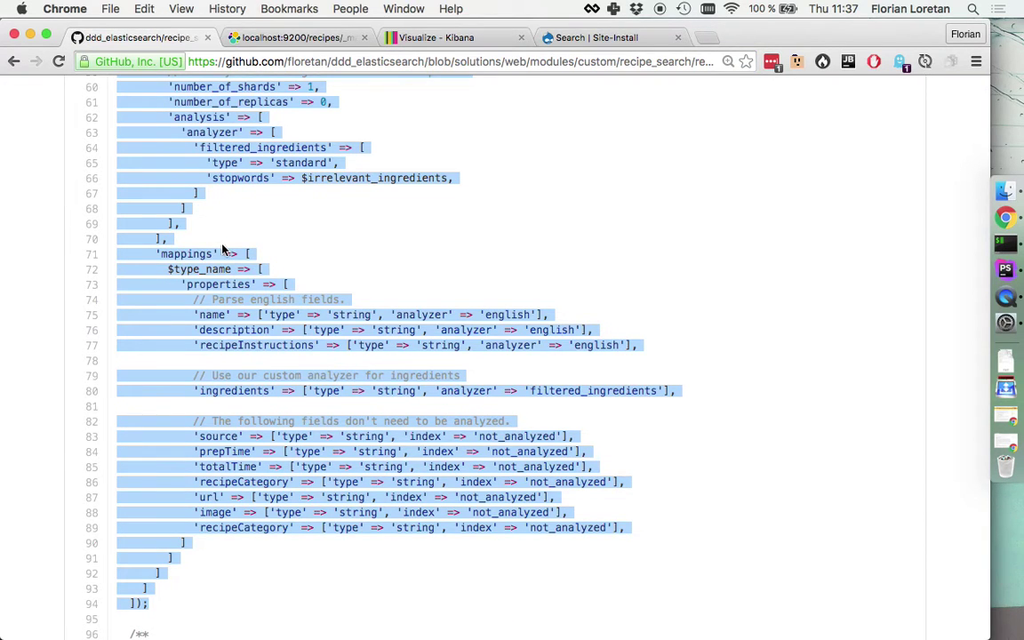
scroll(222, 250, "up", 10)
scroll(222, 250, "up", 10)
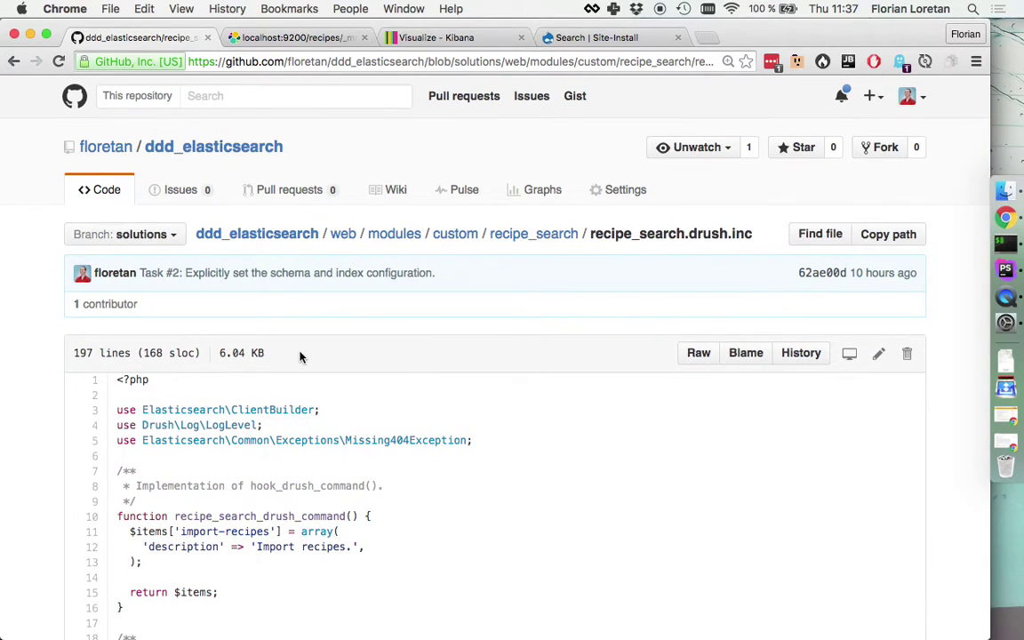
- Reload localhost:9200/recipes/_mapping?pretty and examine the fields' analyzers, index options and the dateModified type and format
left_click(263, 41)
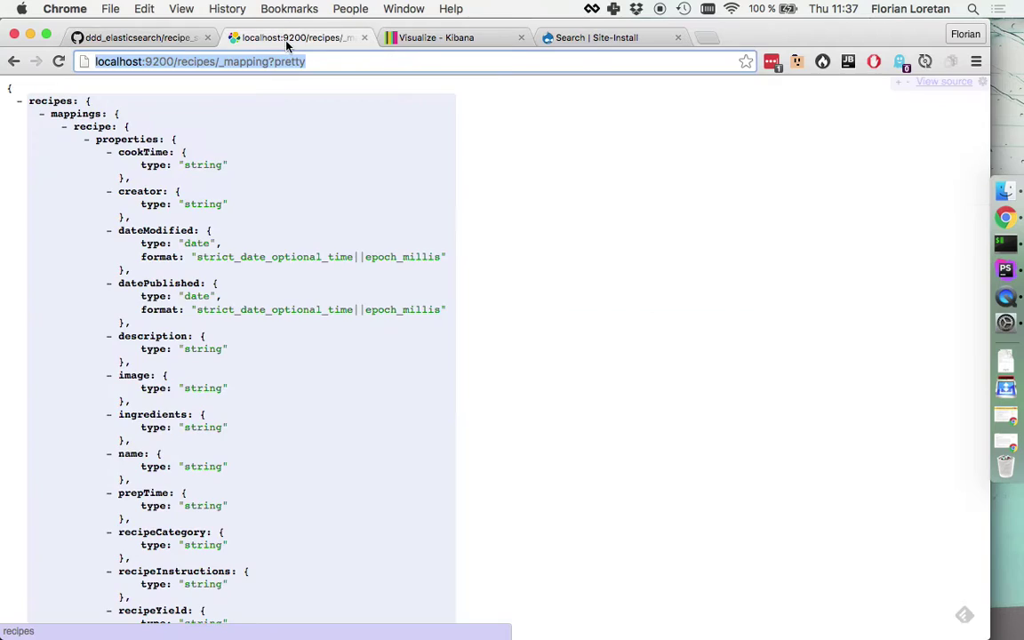
key("Return")
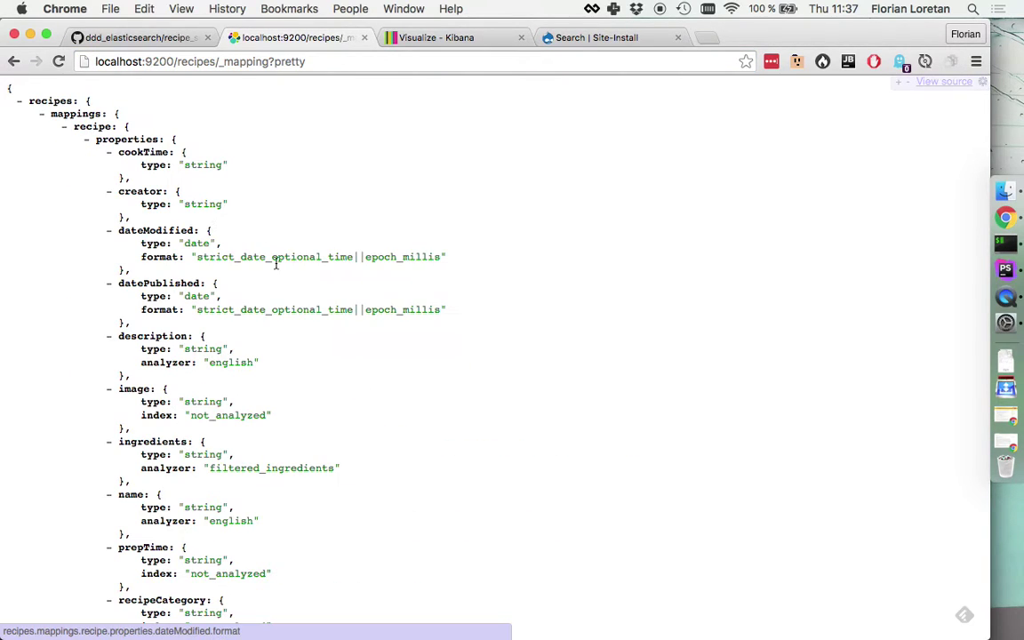
scroll(226, 256, "down", 3)
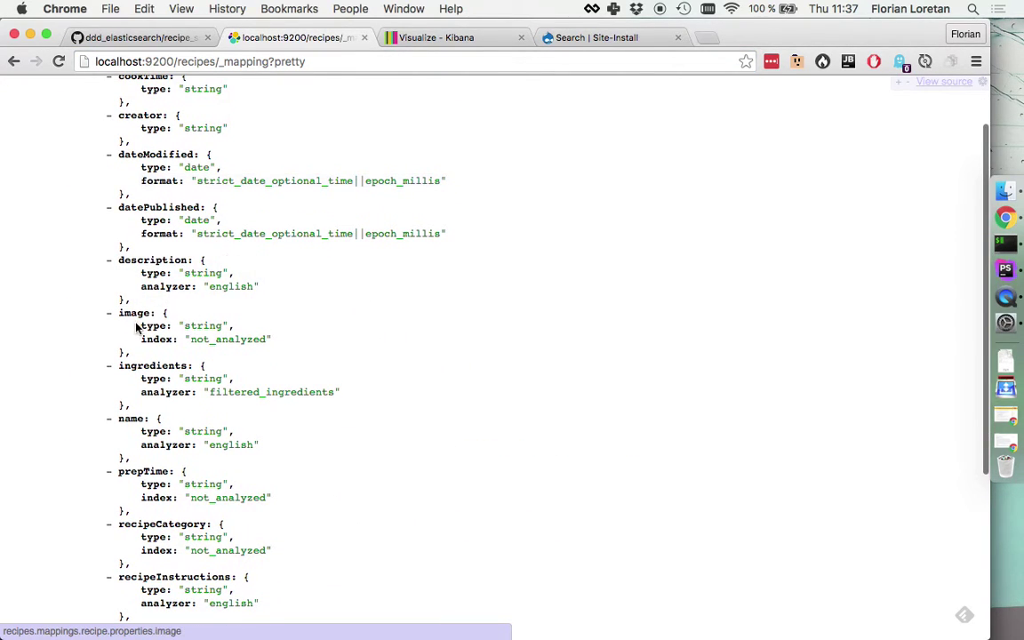
scroll(258, 449, "down", 5)
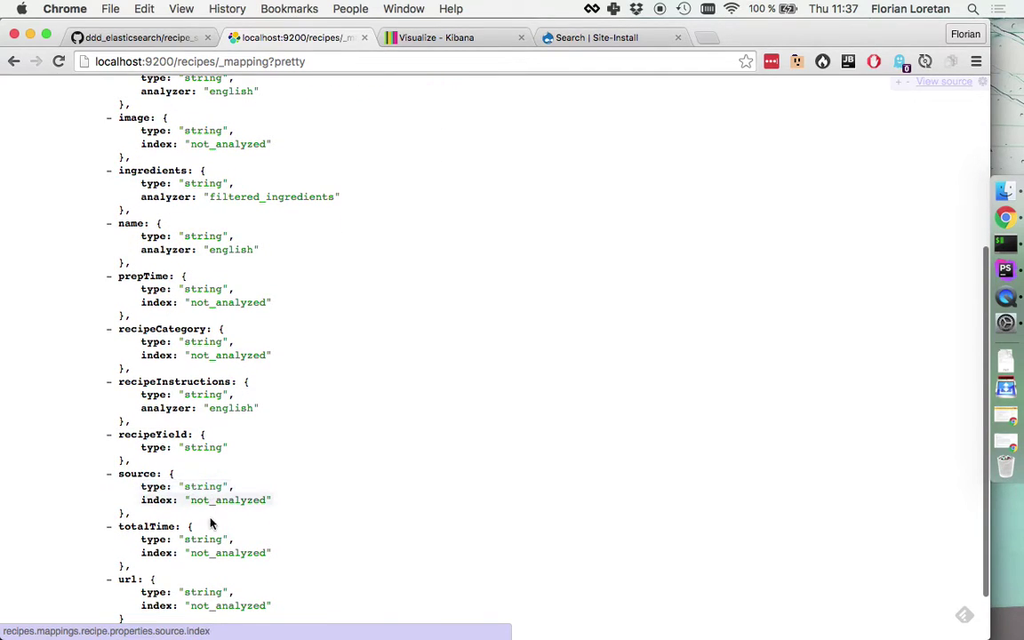
scroll(211, 578, "down", 3)
scroll(211, 586, "up", 10)
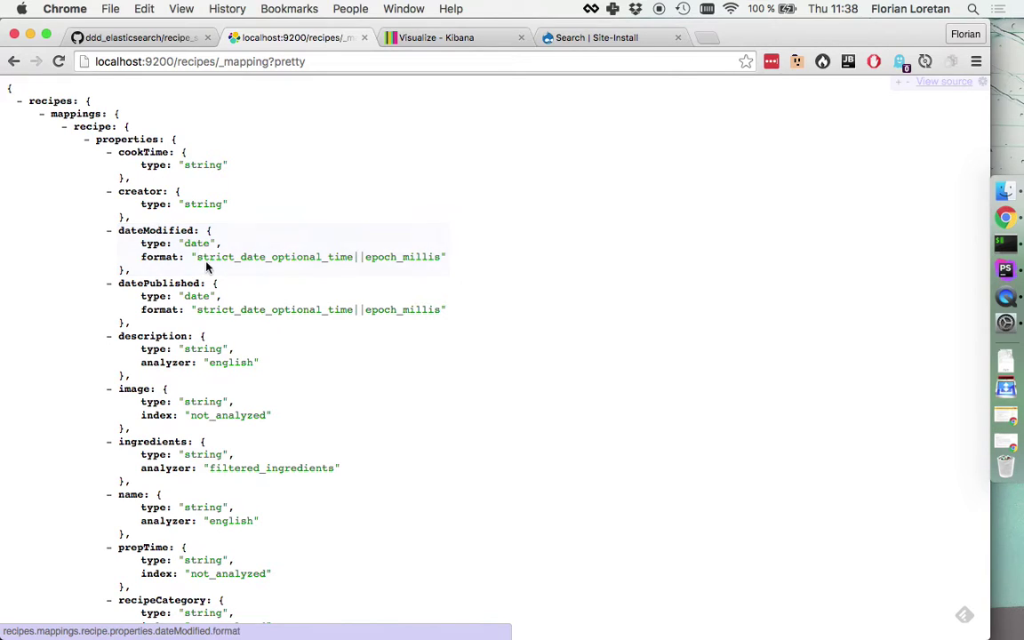
double_click(190, 243)
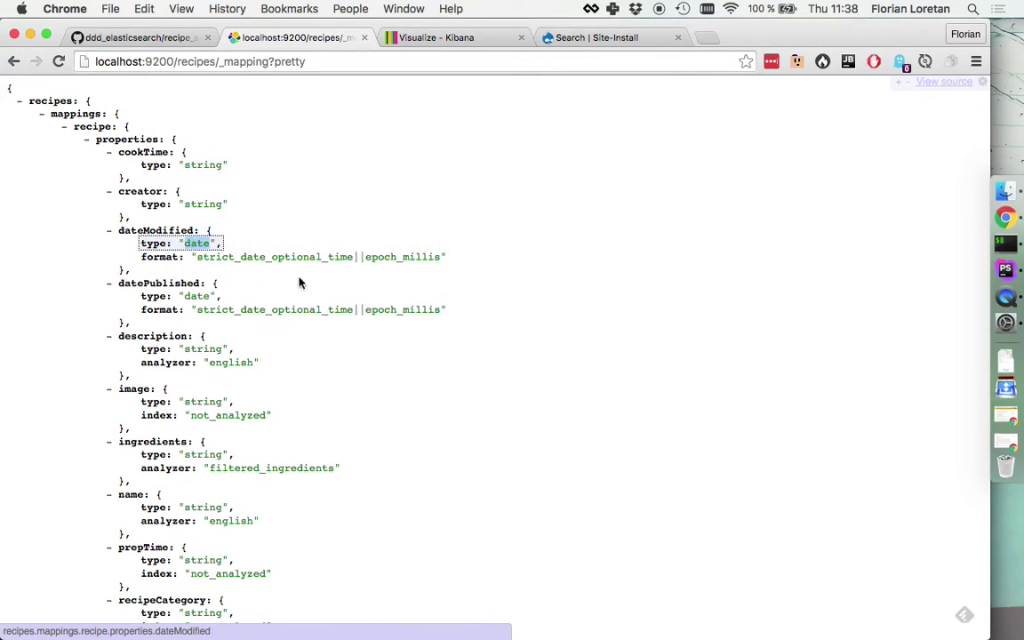
double_click(392, 256)
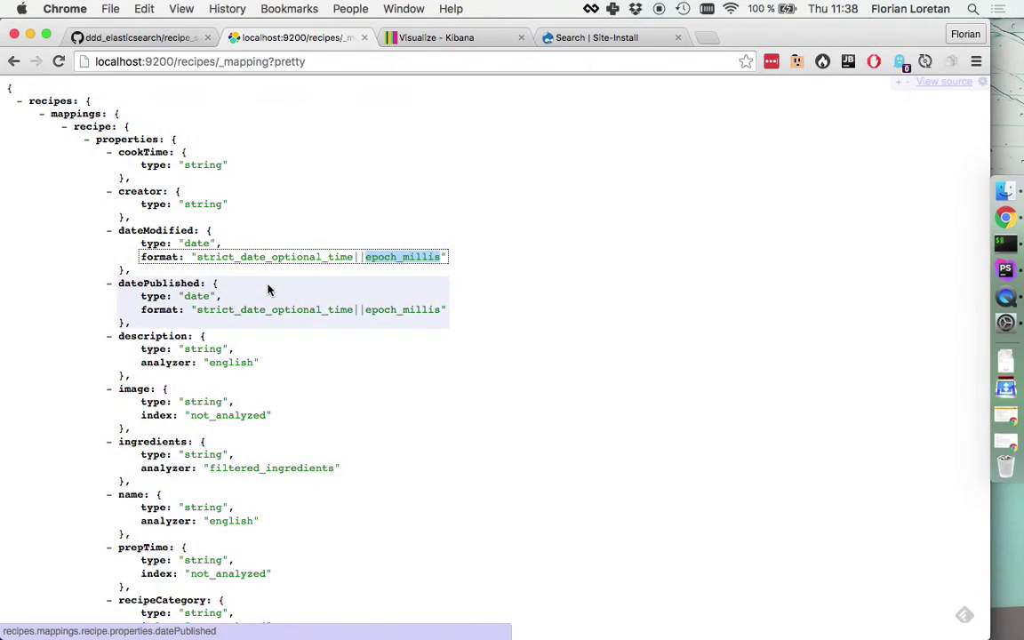
- Open Kibana's Visualize page and refresh the datePublished histogram with the newly imported recipes
key("super+Tab")
key("super+Tab")
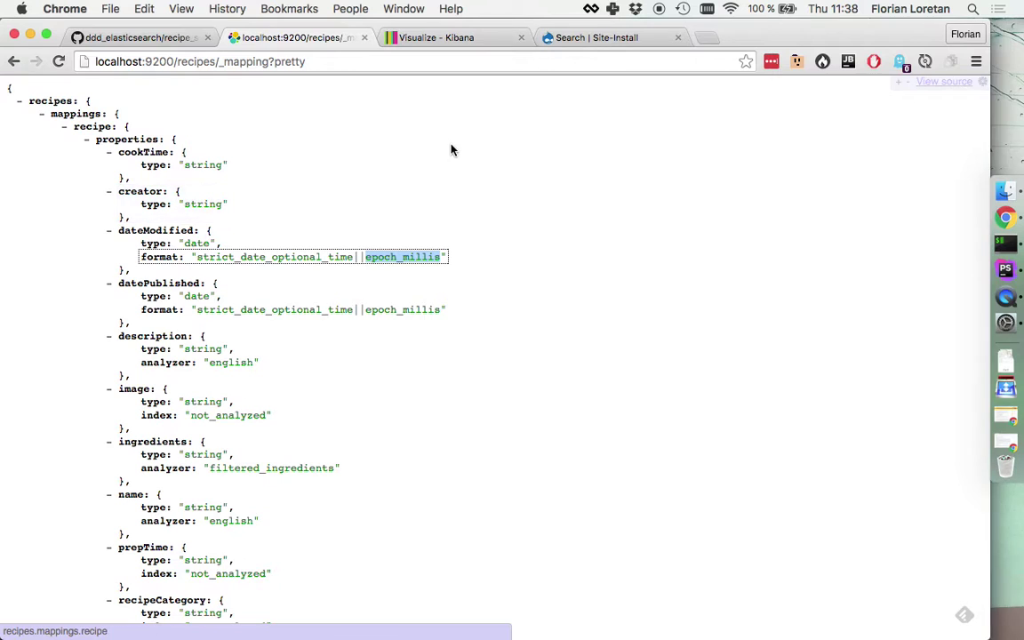
left_click(423, 39)
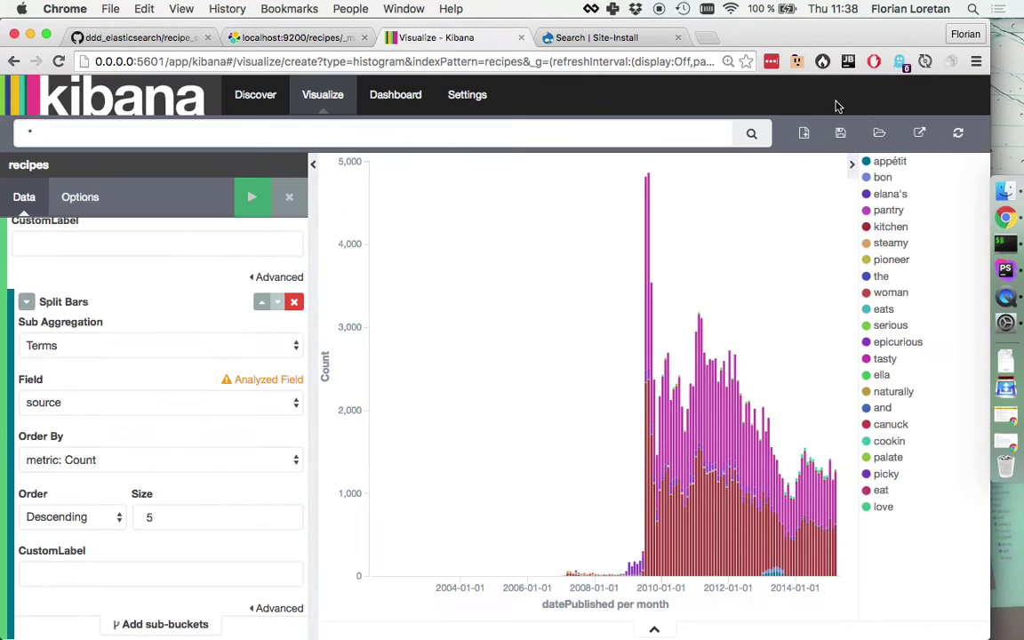
left_click(959, 134)
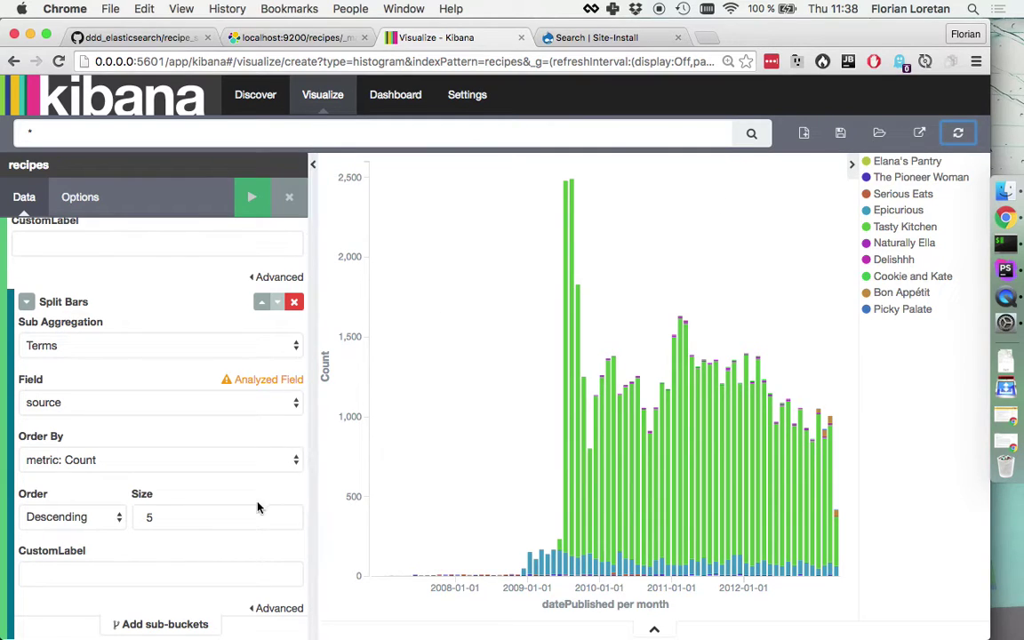
- Remove the Split Bars and X-Axis buckets from the recipes histogram
scroll(241, 374, "up", 1)
scroll(241, 374, "down", 1)
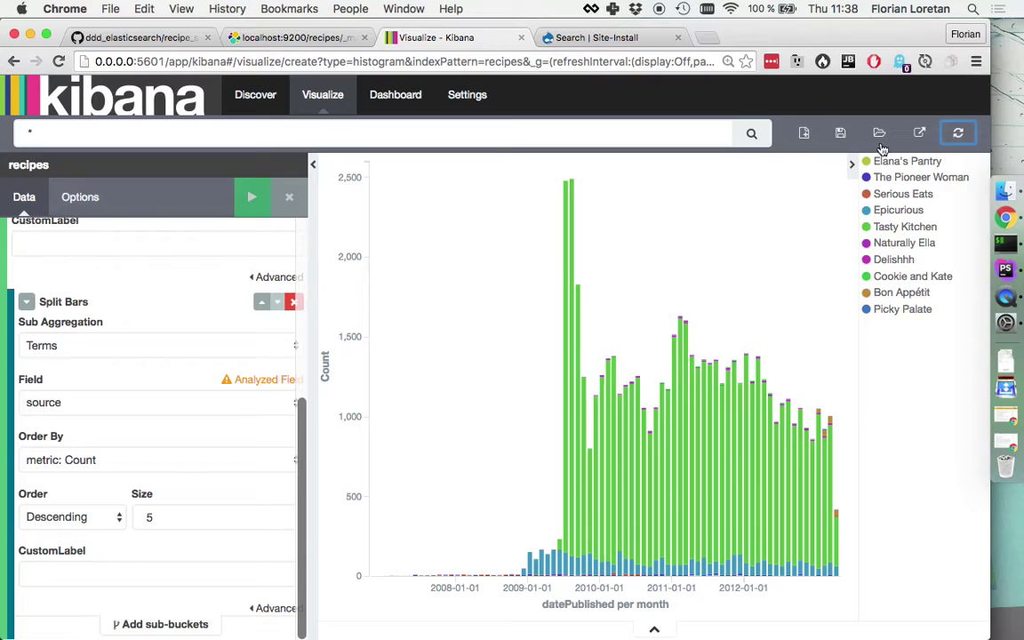
left_click(298, 301)
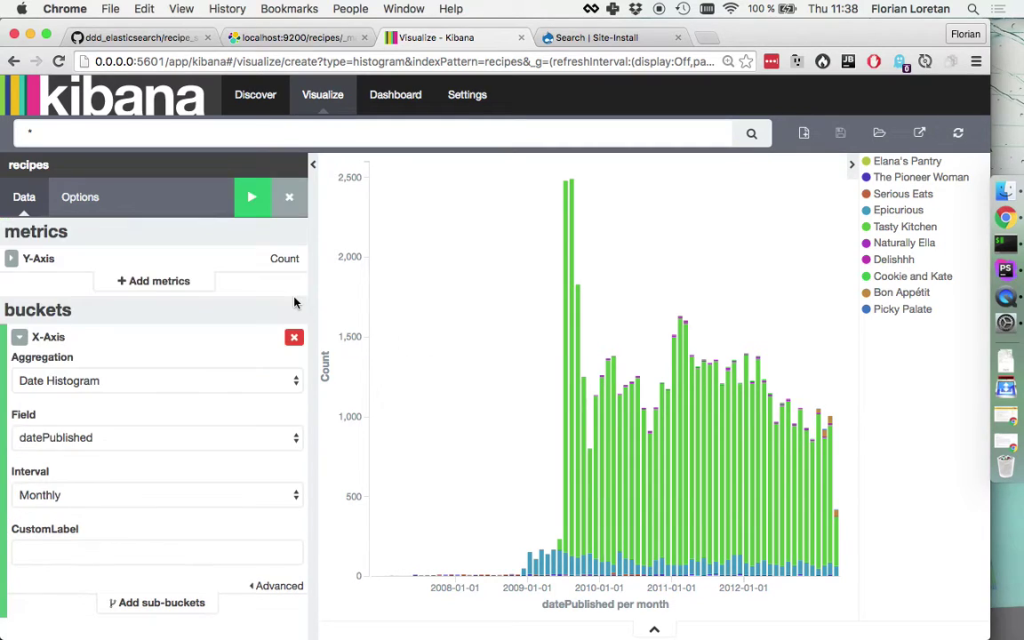
left_click(294, 338)
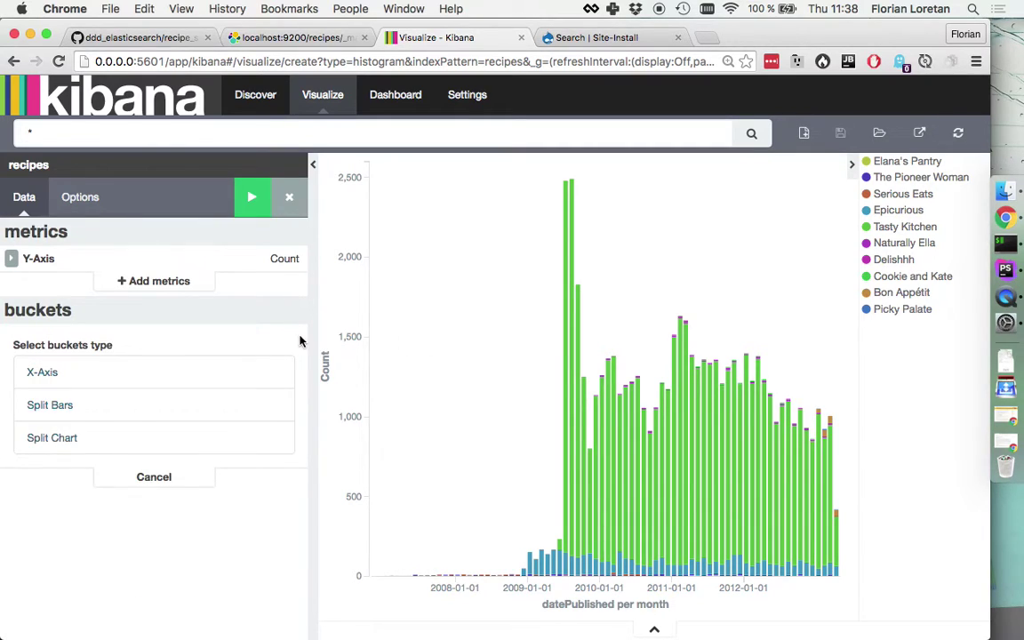
- Add an X-Axis bucket with a Date Histogram aggregation on datePublished at a Weekly interval
left_click(59, 384)
left_click(60, 383)
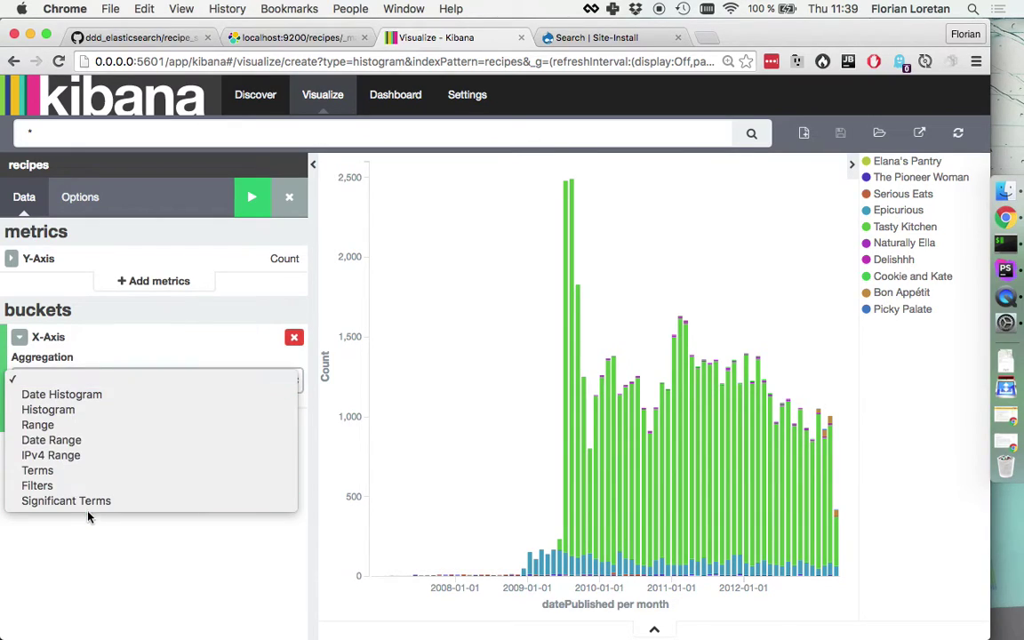
left_click(101, 400)
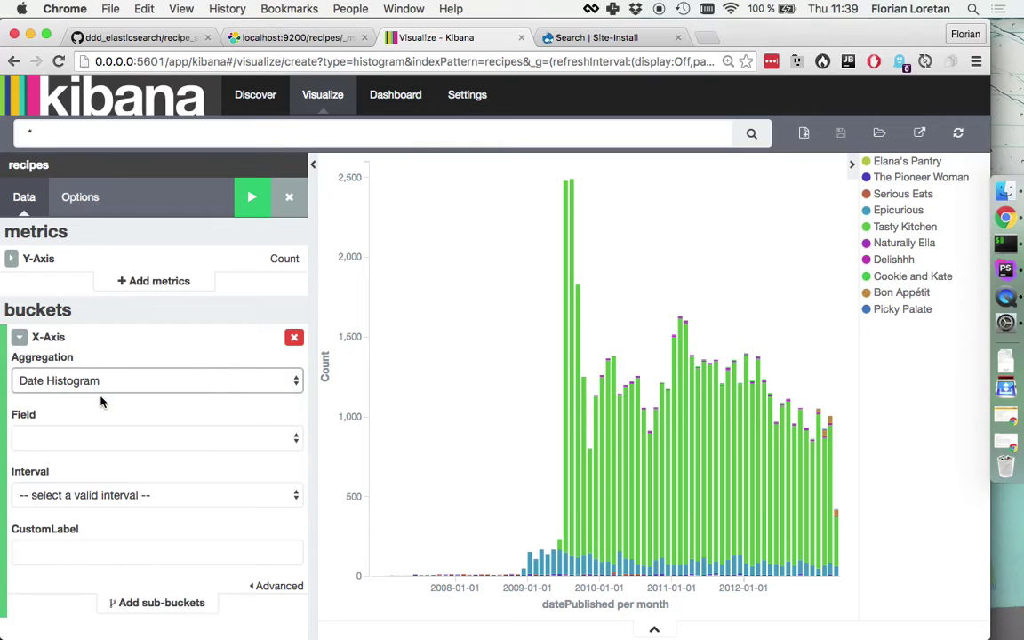
left_click(93, 436)
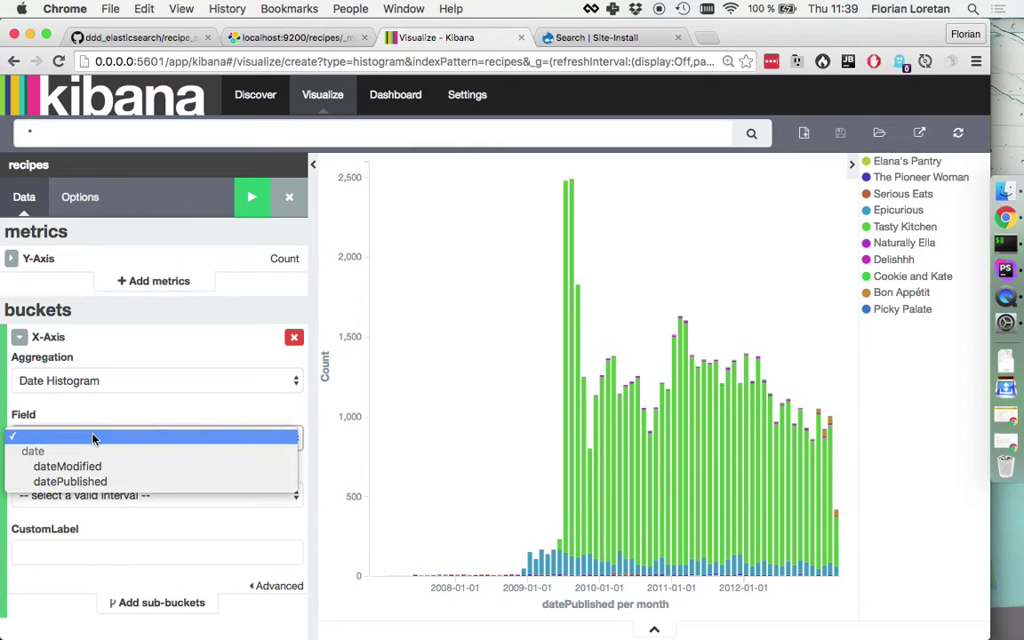
left_click(92, 481)
left_click(148, 495)
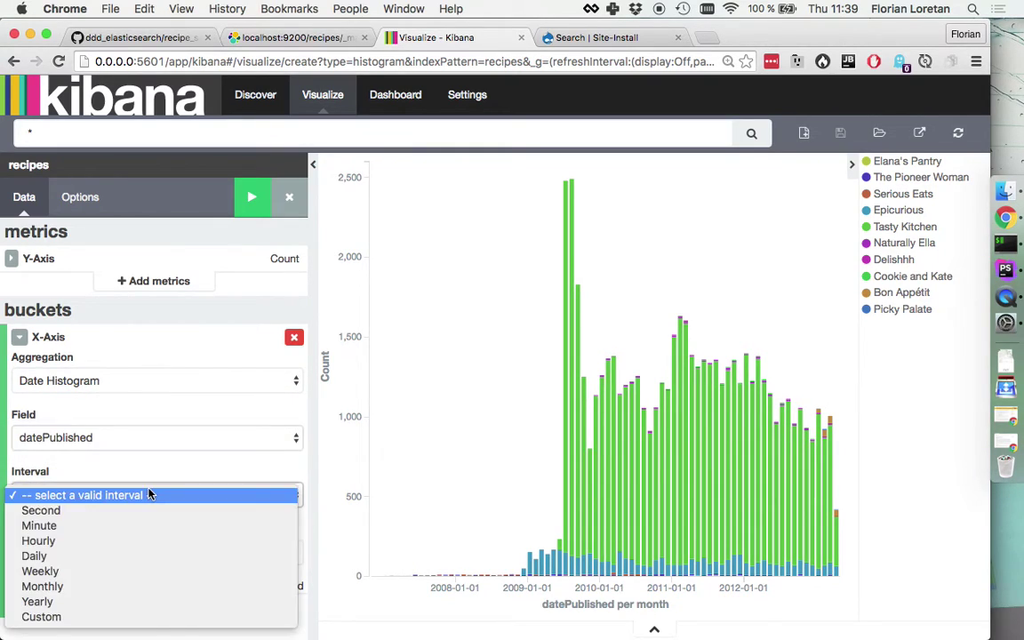
left_click(105, 571)
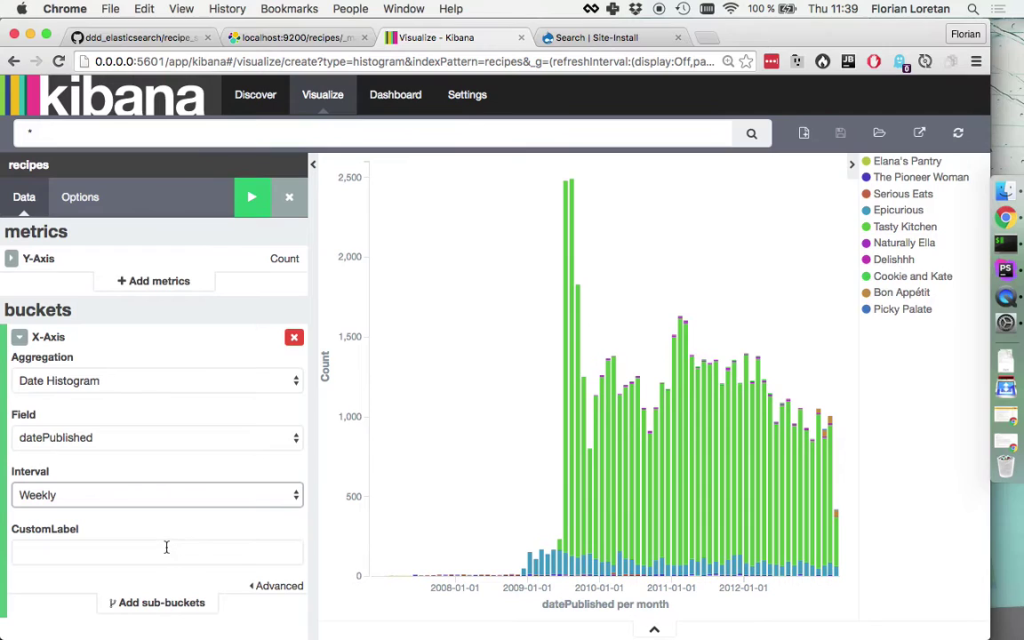
- Add a Split Bars sub-bucket with a Terms sub-aggregation to the recipes histogram
left_click(165, 604)
scroll(165, 609, "down", 2)
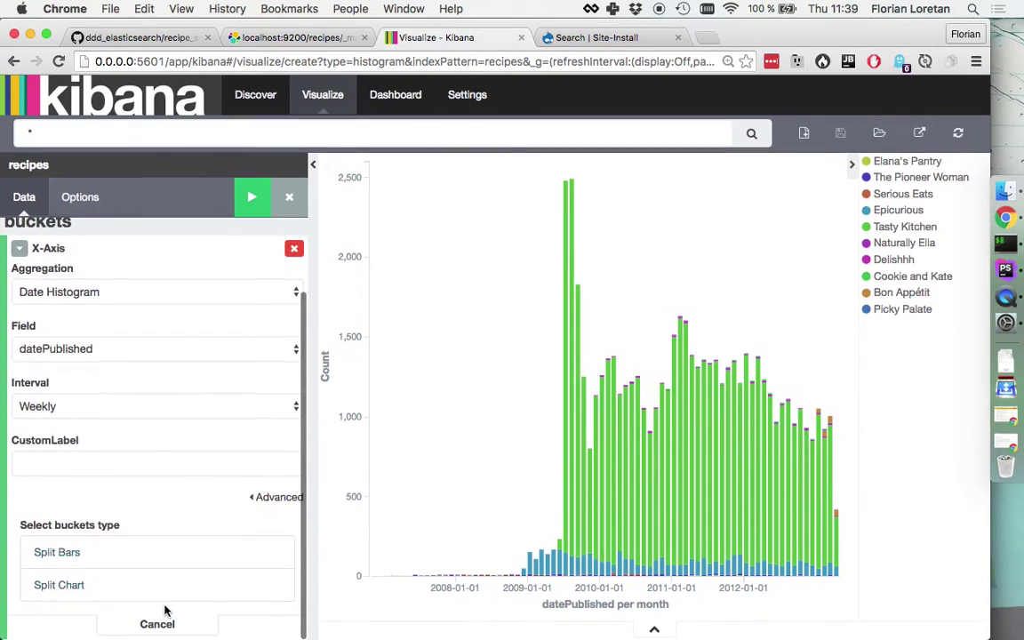
left_click(103, 554)
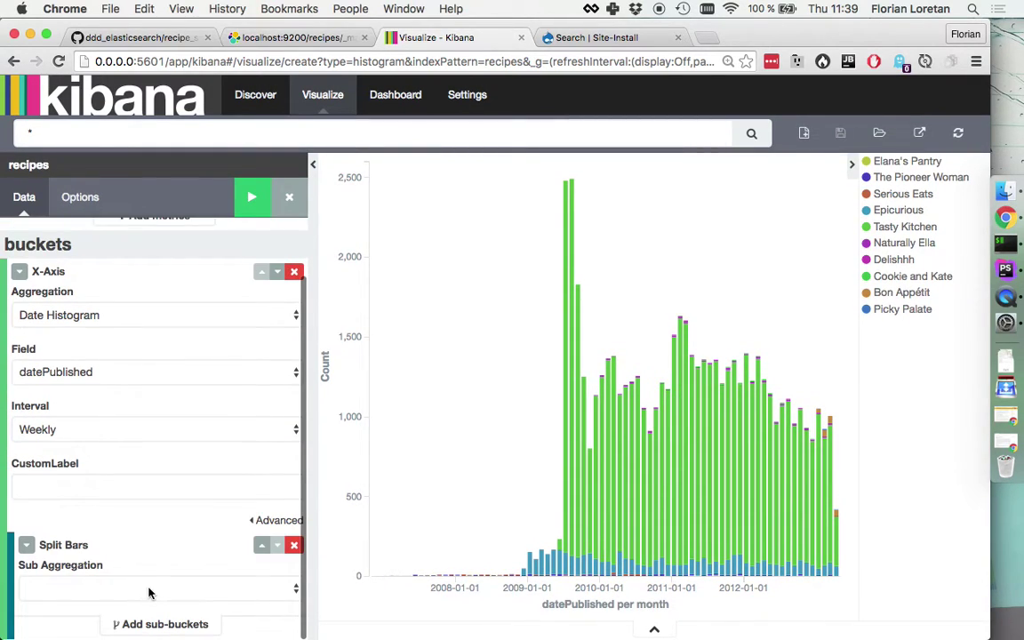
left_click(149, 589)
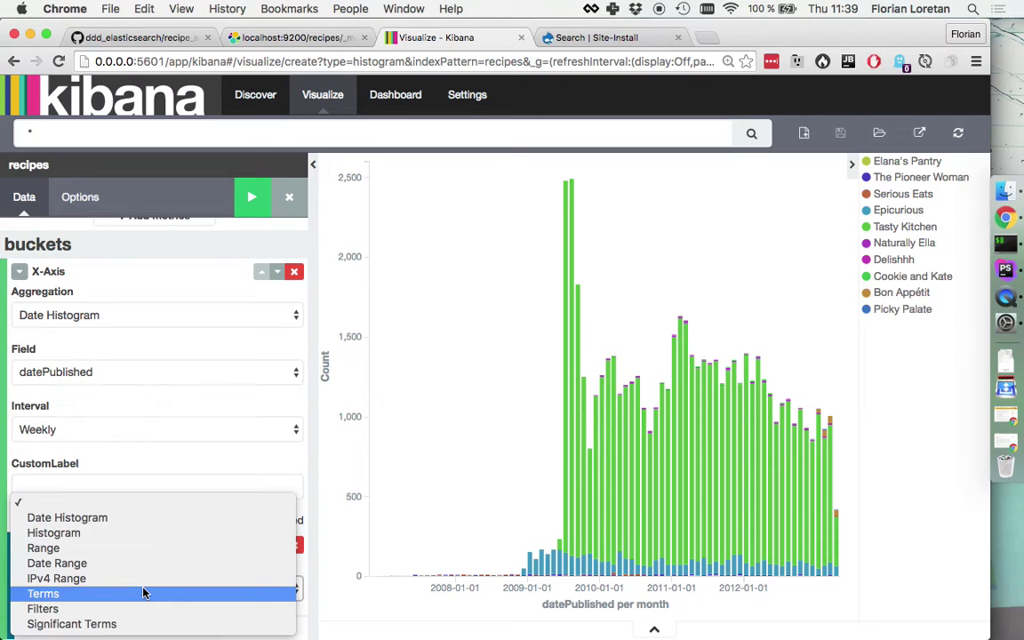
left_click(99, 594)
scroll(156, 612, "down", 1)
scroll(155, 612, "down", 5)
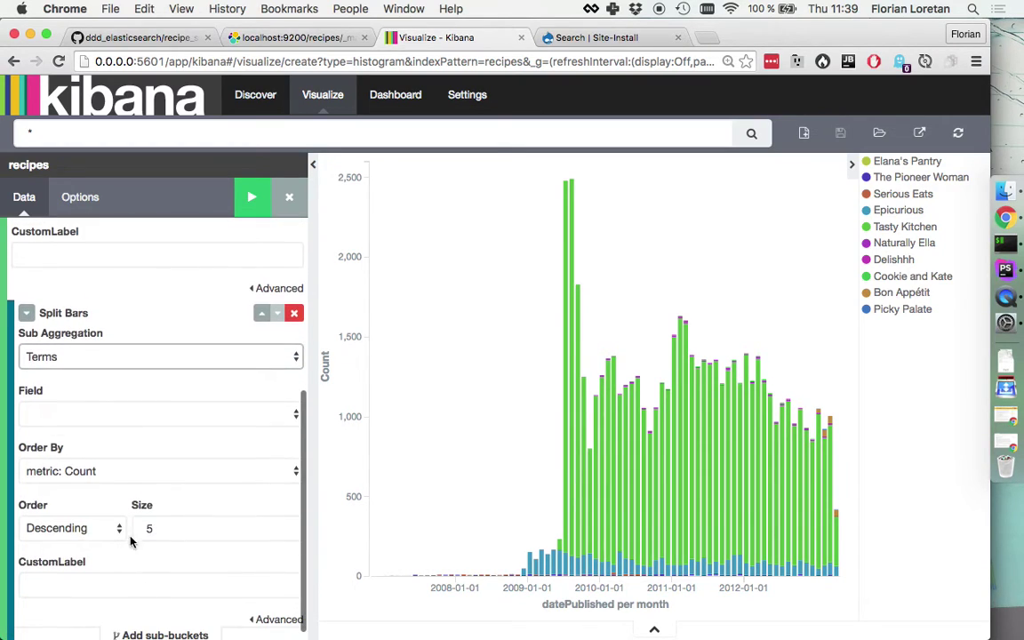
- Set the Split Bars field to source with a size of 50, and apply the changes to the chart
left_click(98, 414)
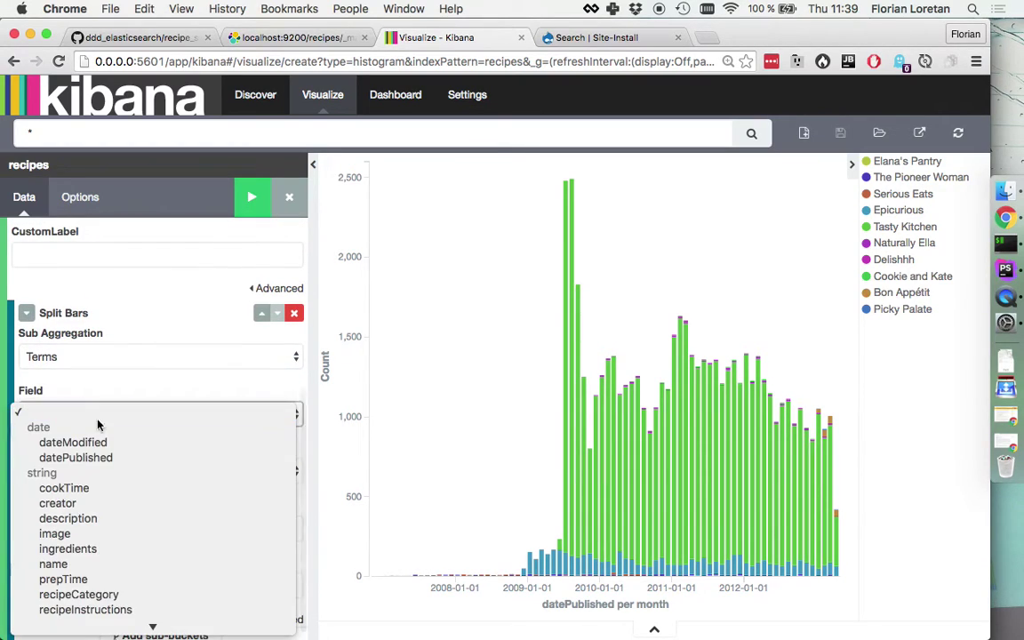
scroll(111, 594, "down", 2)
left_click(111, 594)
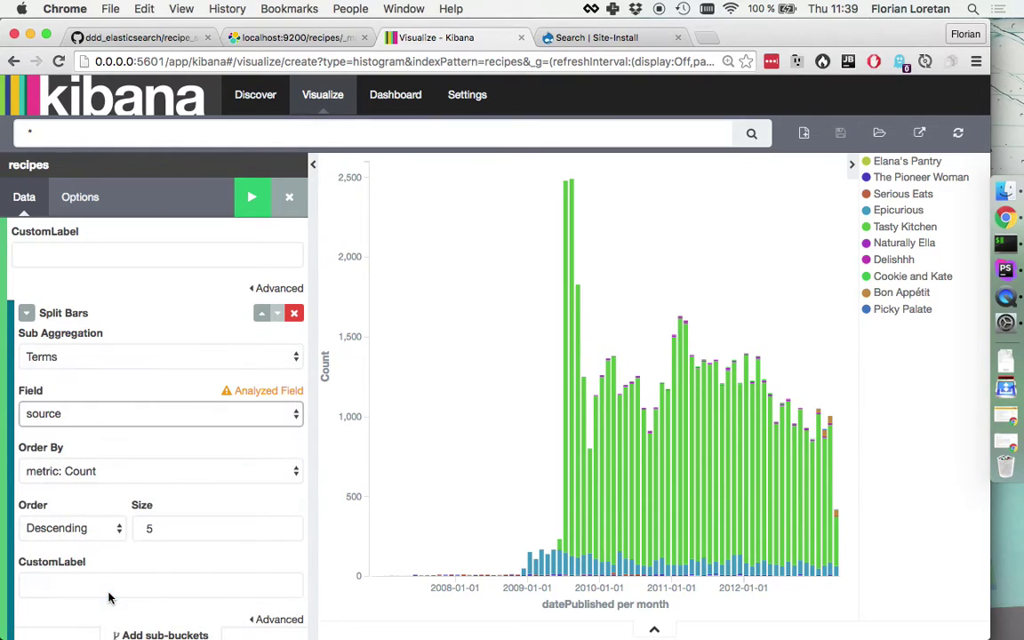
left_click(181, 528)
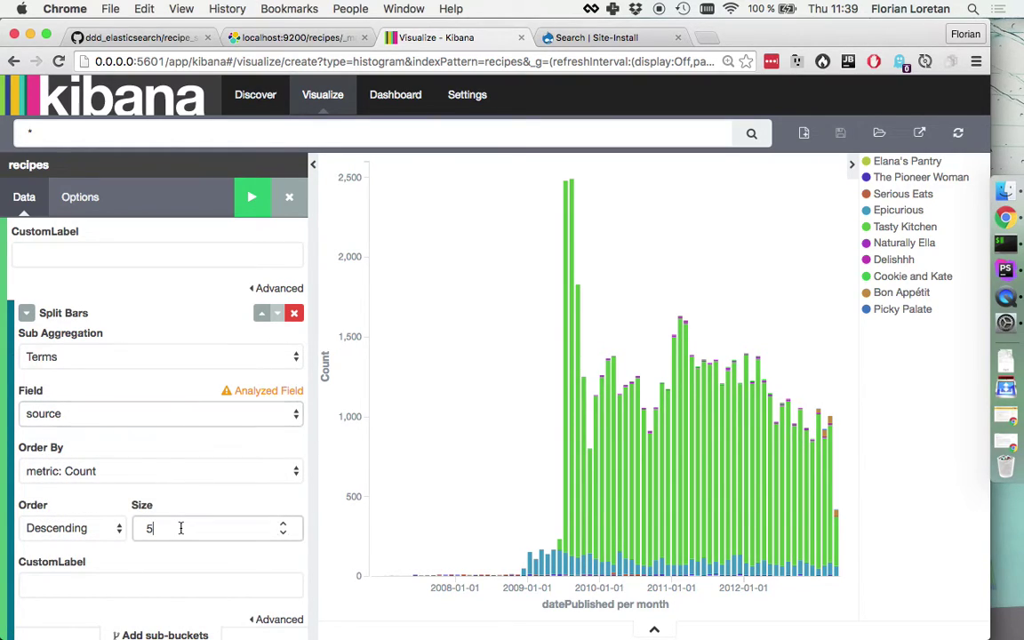
type("0")
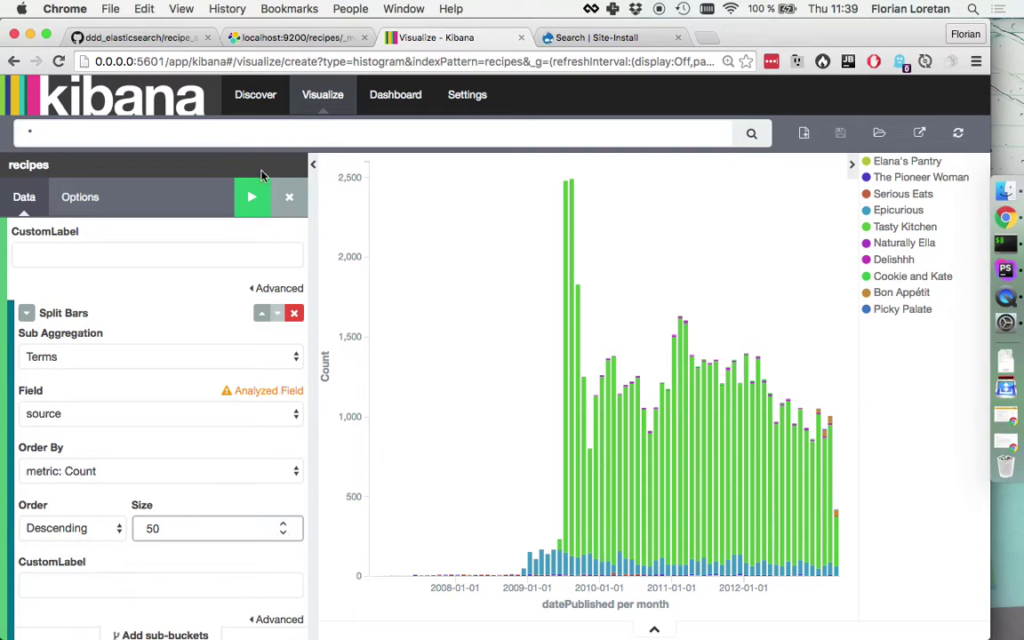
left_click(247, 211)
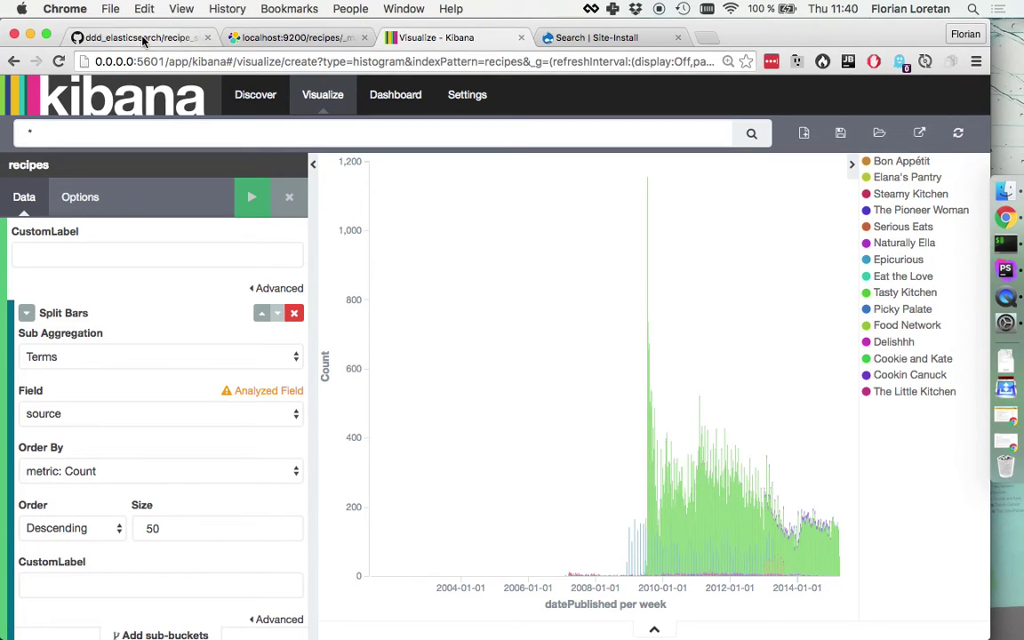
key("super+Tab")
key("super+Tab")
key("super+Tab")
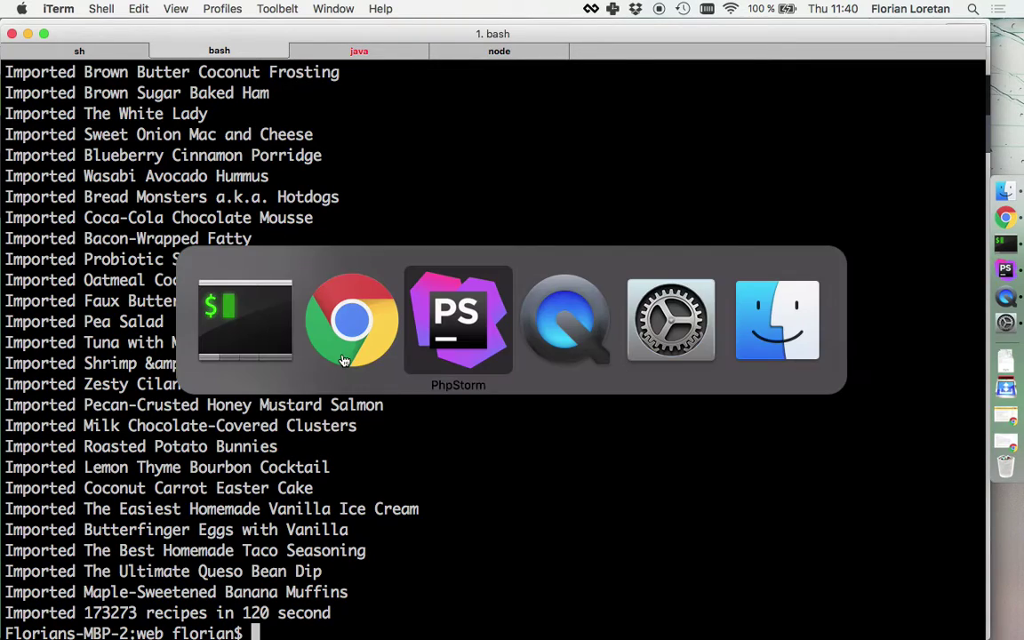
left_click(347, 355)
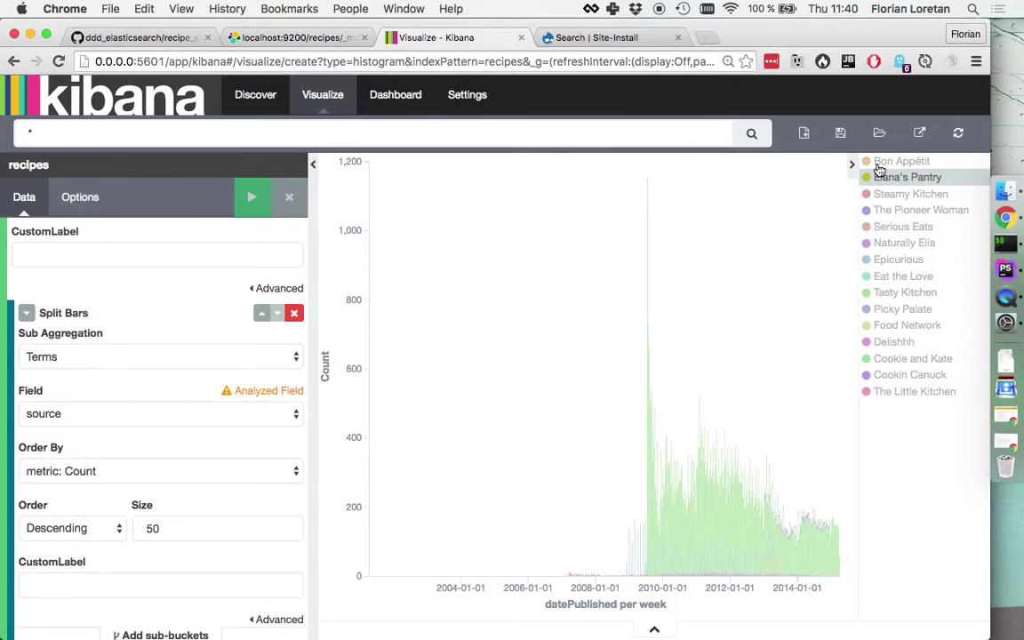
- Open the Drupal recipe search page at 127.0.0.1:8888 and search for bacon, extending the query to "bacon chocolate"
left_click(579, 38)
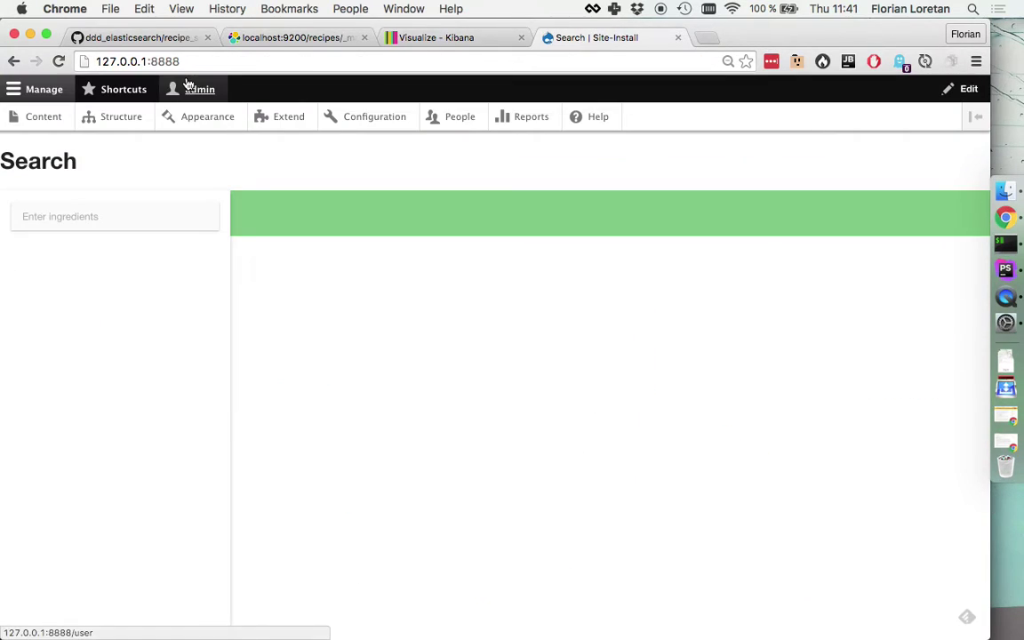
left_click(210, 63)
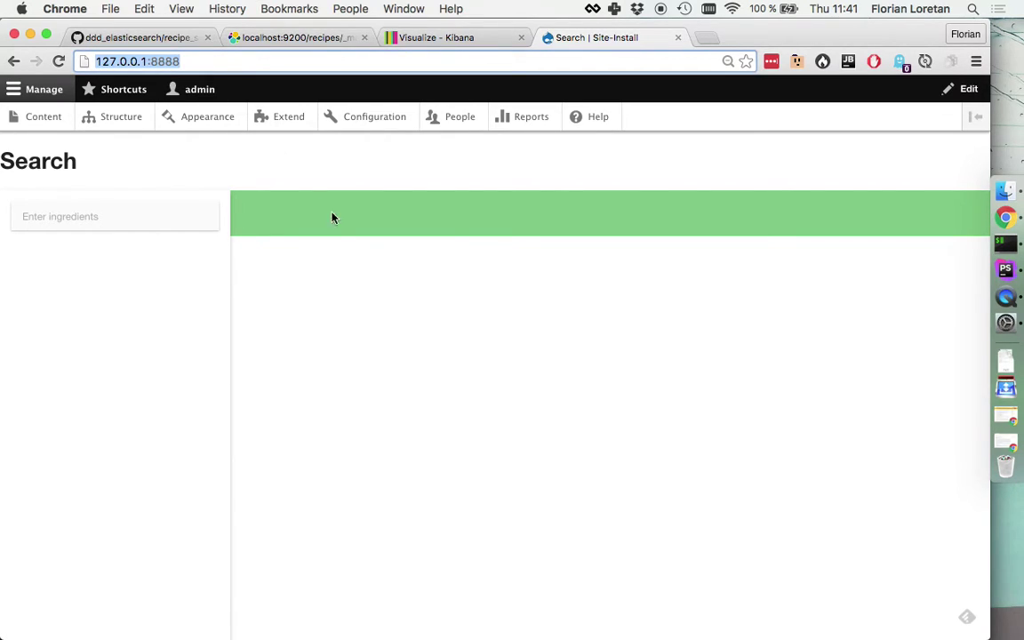
left_click(128, 217)
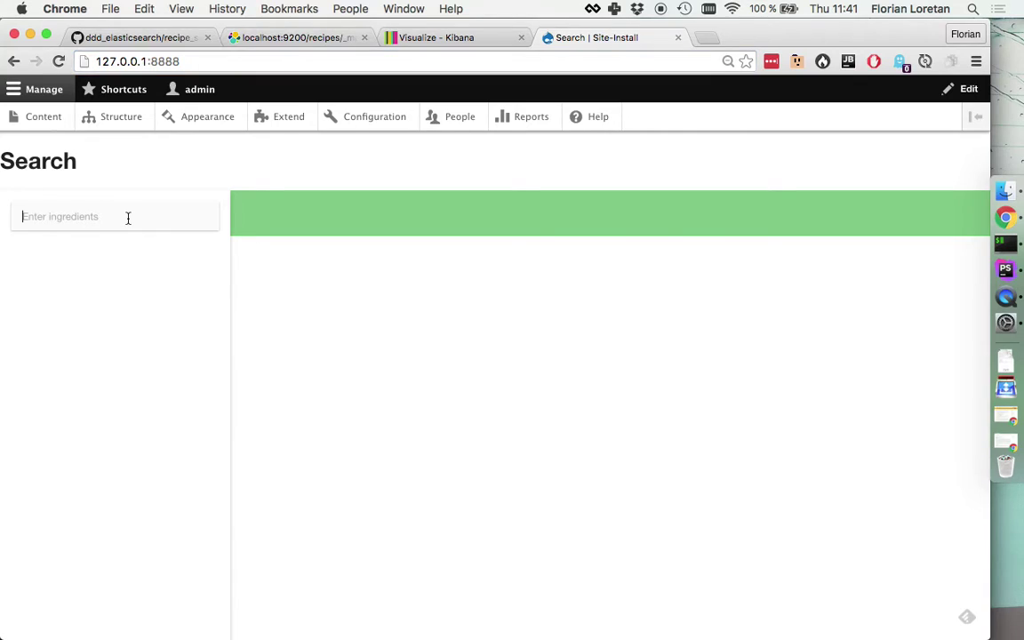
type("bacon")
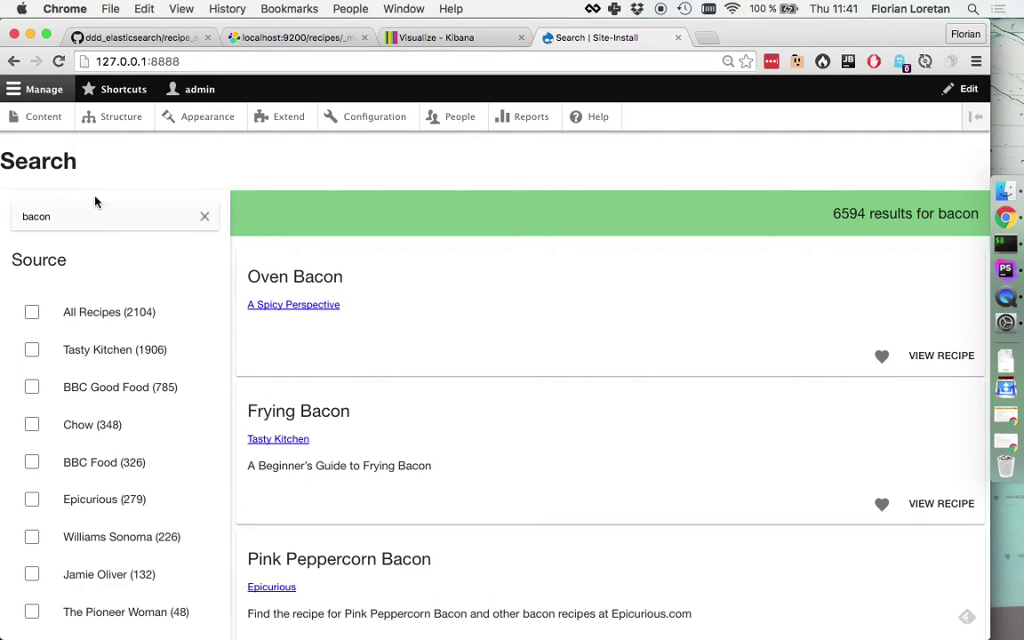
type(" chocolate")
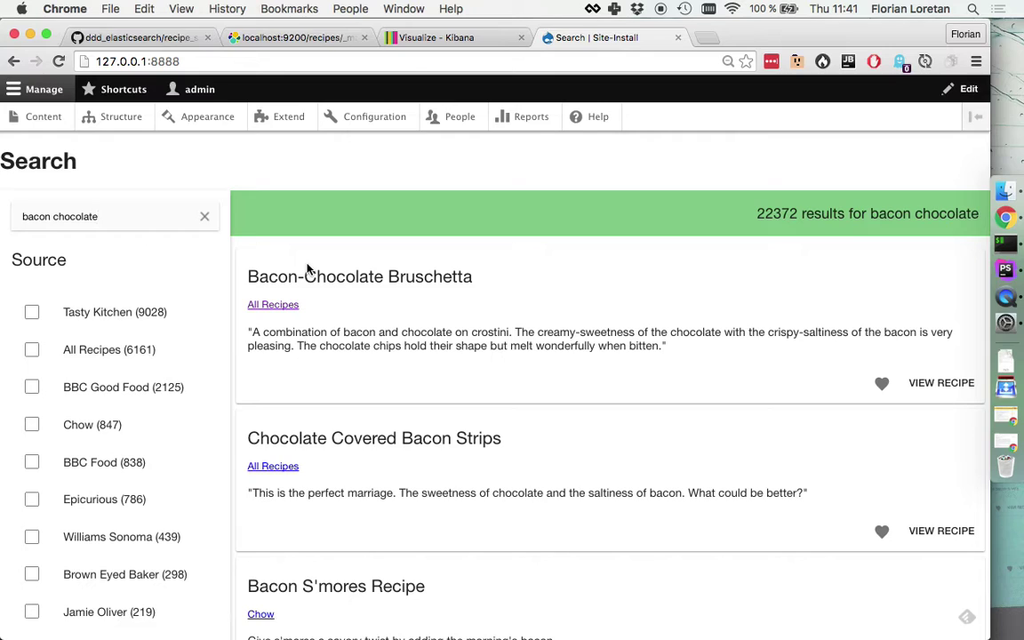
- Switch to PhpStorm, open recipe_search.routing.yml and highlight the /api/search path of the search route
key("super+Tab")
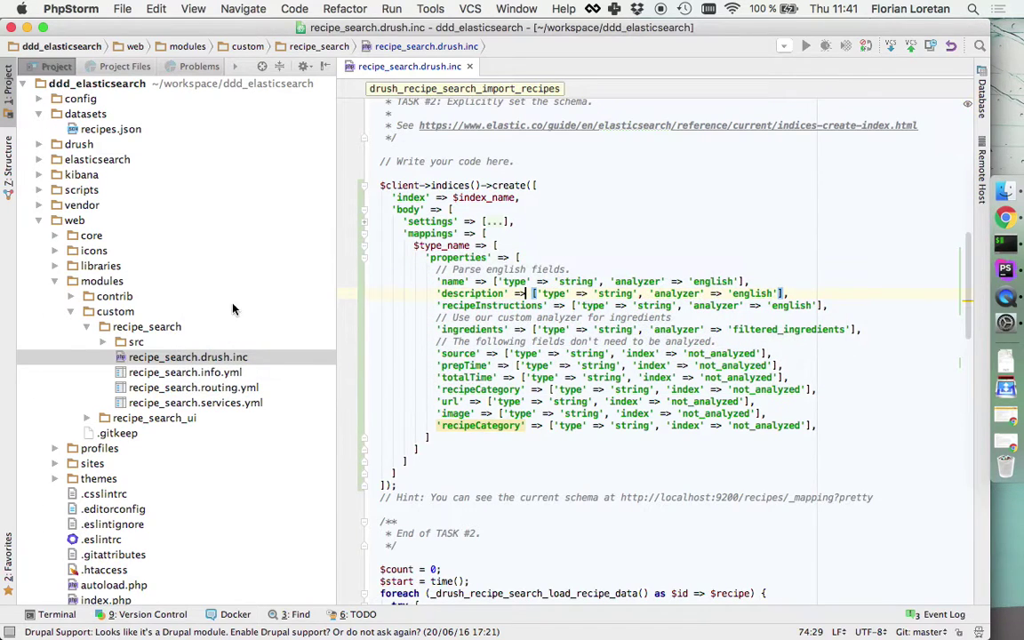
left_click(102, 342)
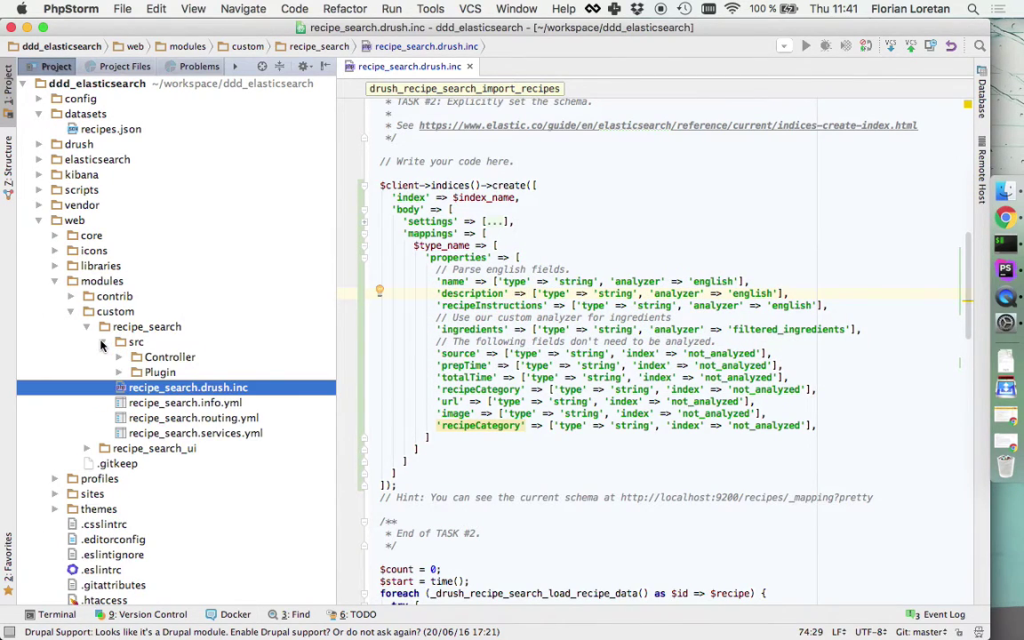
double_click(178, 418)
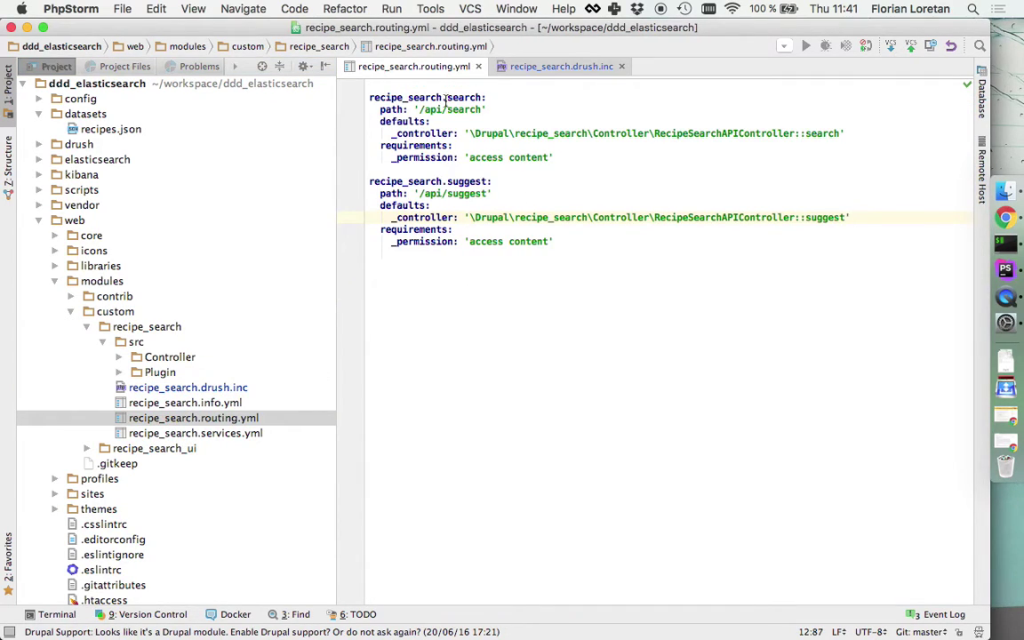
left_click_drag(418, 109, 485, 112)
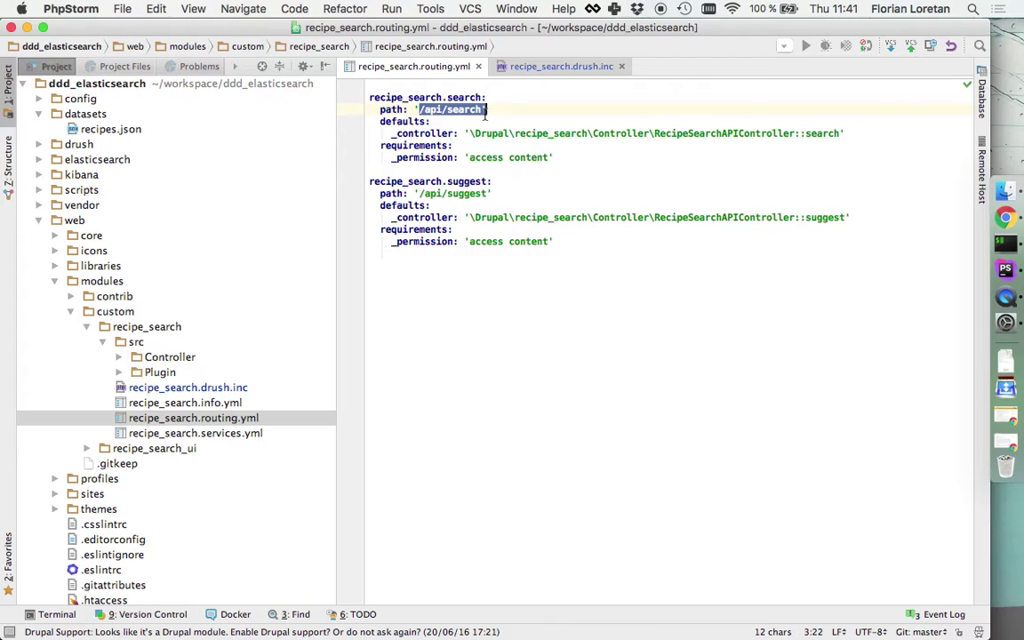
- Open RecipeSearchAPIController.php from the recipe_search module's Controller folder and look over the search function
left_click(120, 358)
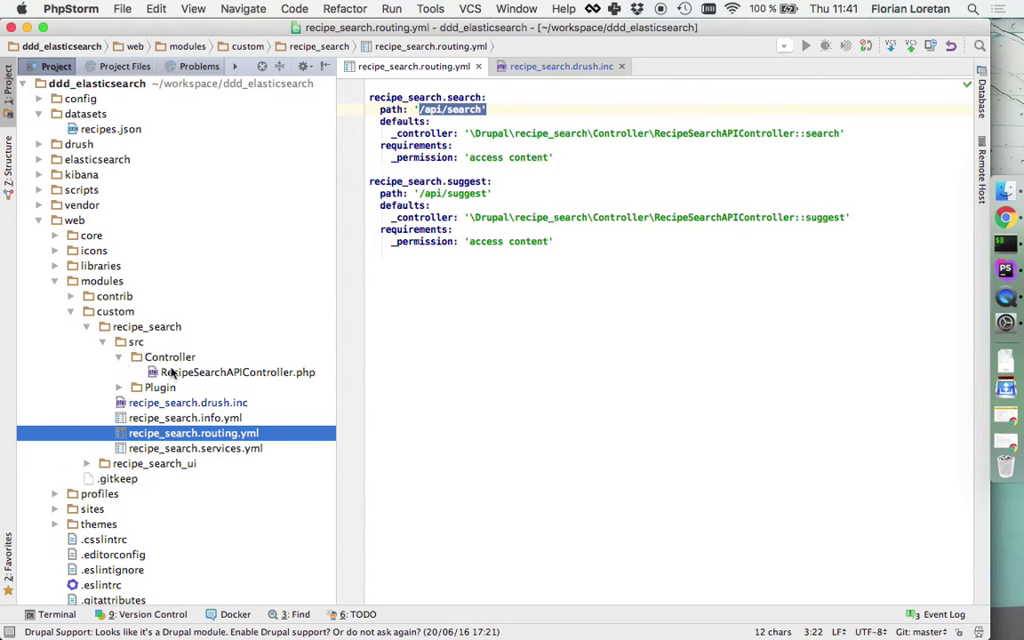
double_click(236, 373)
scroll(633, 284, "up", 15)
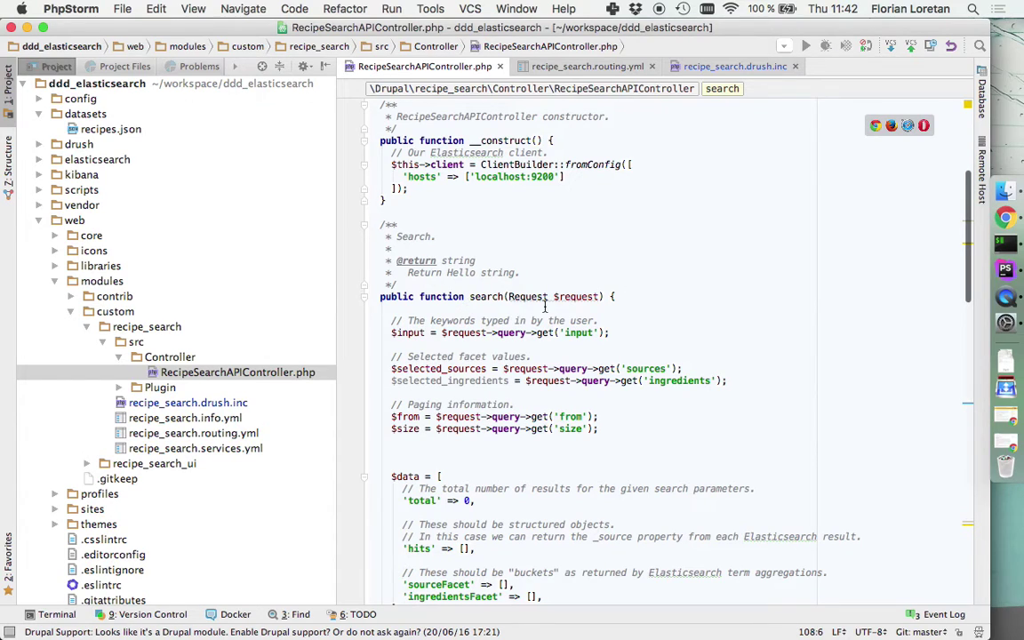
scroll(490, 375, "down", 3)
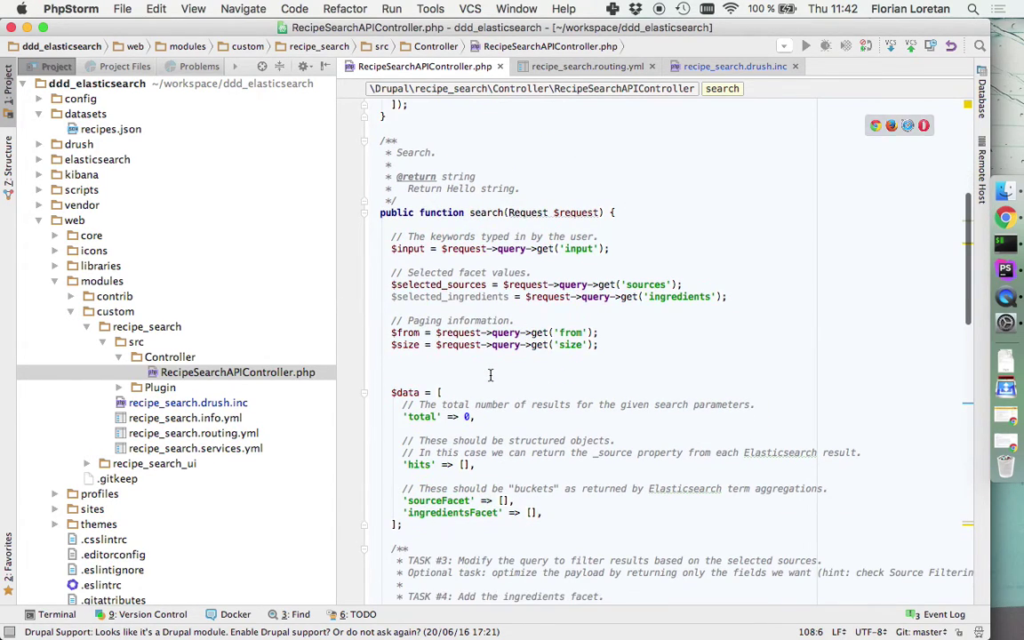
- Switch to Chrome, record network activity while searching for "bacon vanilla", and inspect the search request's response
key("super+Tab")
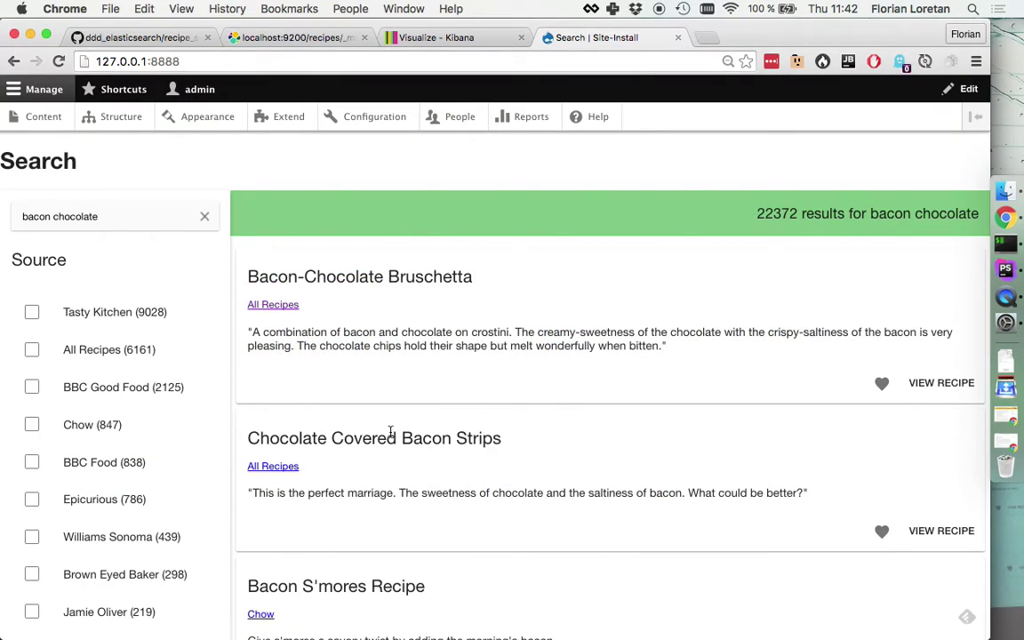
key("super+alt+i")
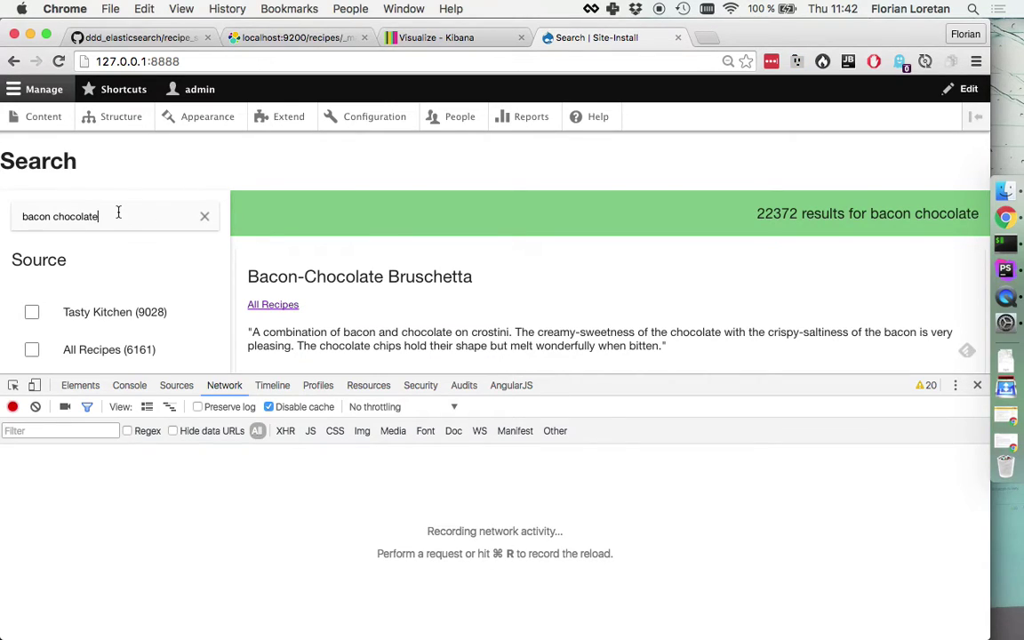
key("alt+BackSpace")
type("vanilla")
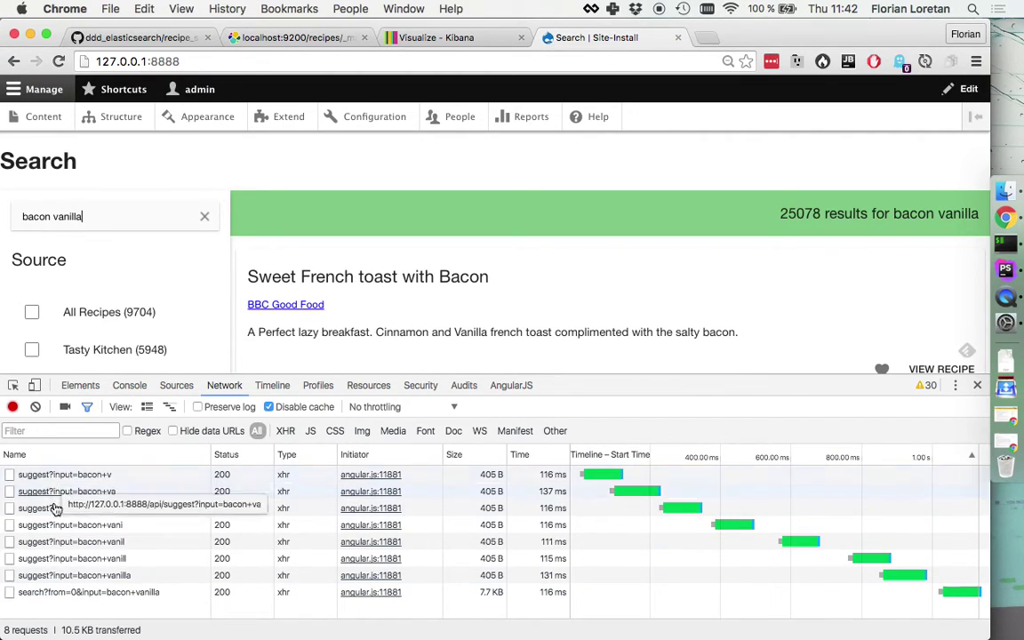
left_click(65, 593)
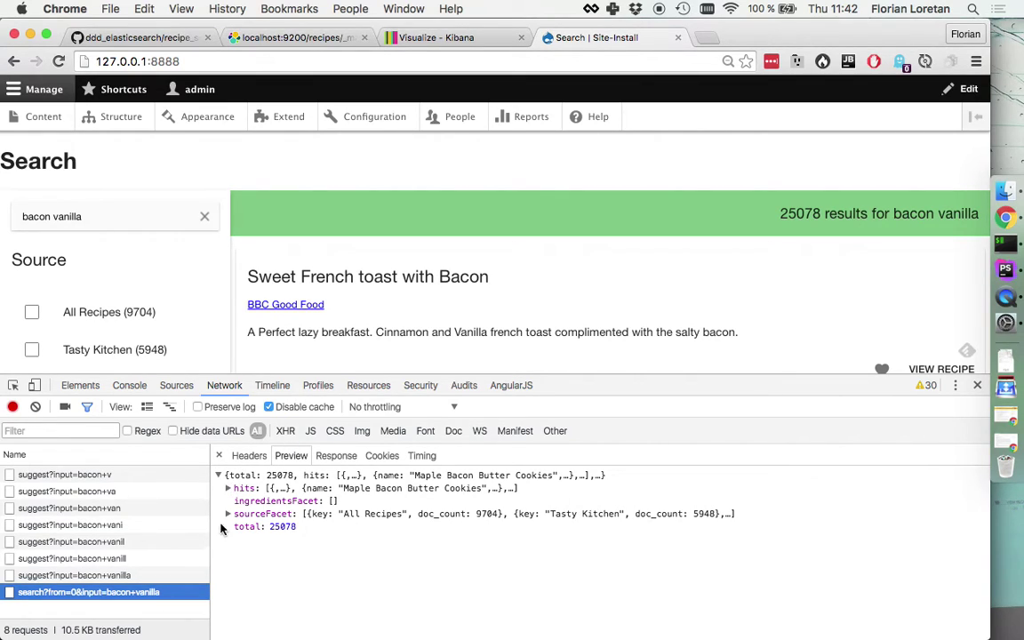
- Switch to PhpStorm and examine the search function's request parameters, $data structure and $query array with its source aggregation
key("super+Tab")
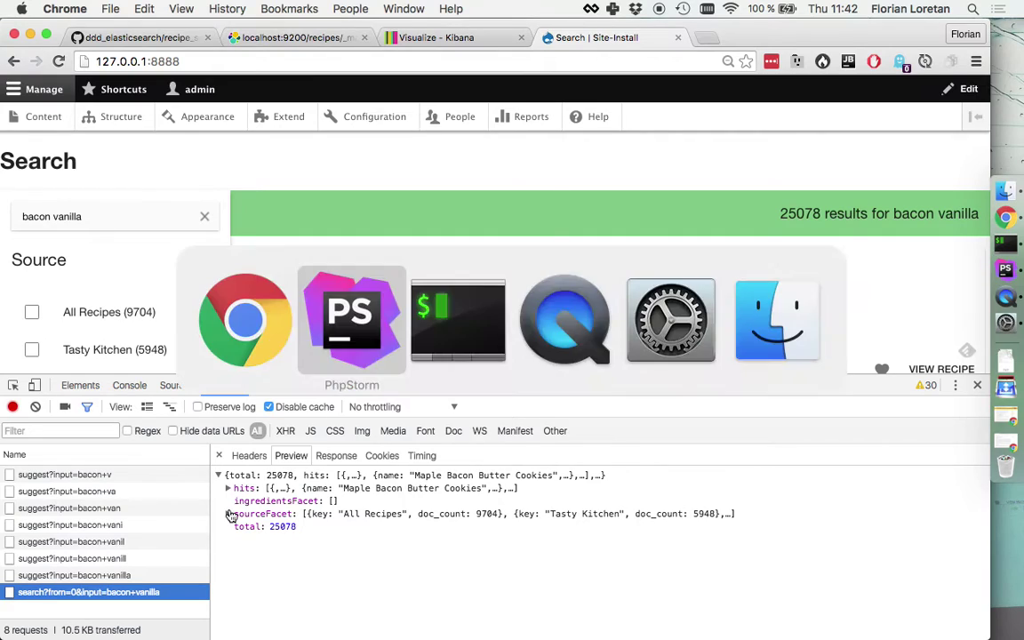
scroll(554, 464, "down", 5)
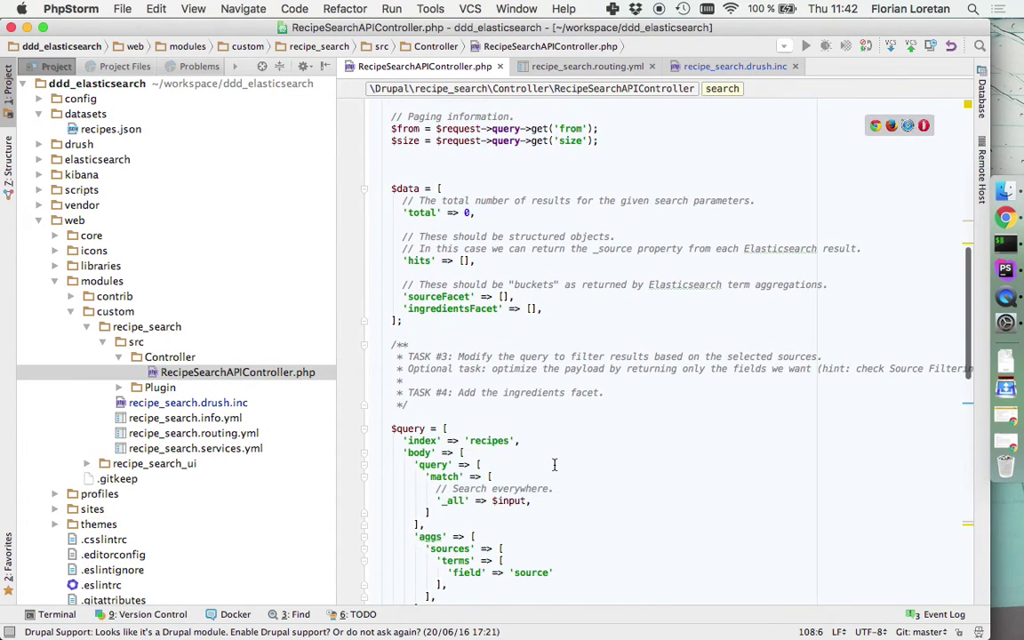
scroll(459, 262, "up", 5)
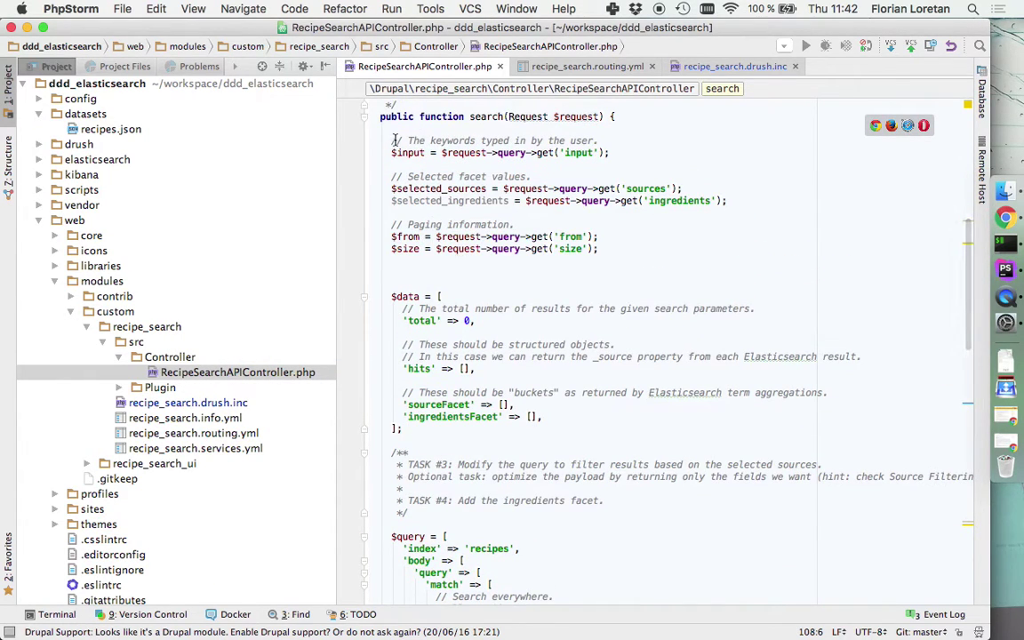
left_click_drag(392, 152, 603, 248)
left_click(603, 249)
scroll(498, 214, "down", 5)
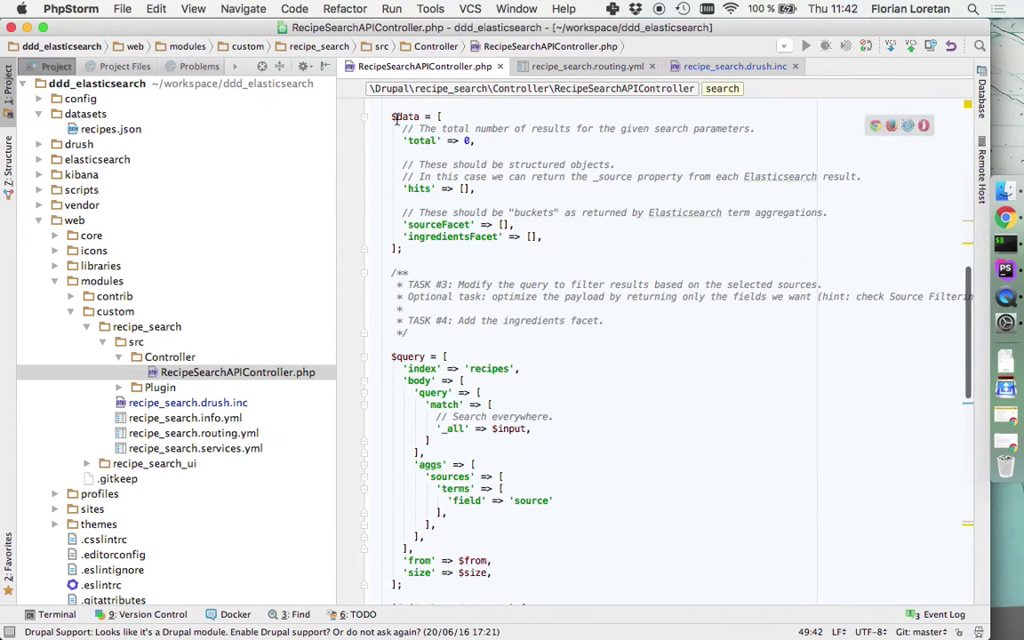
left_click_drag(391, 115, 428, 250)
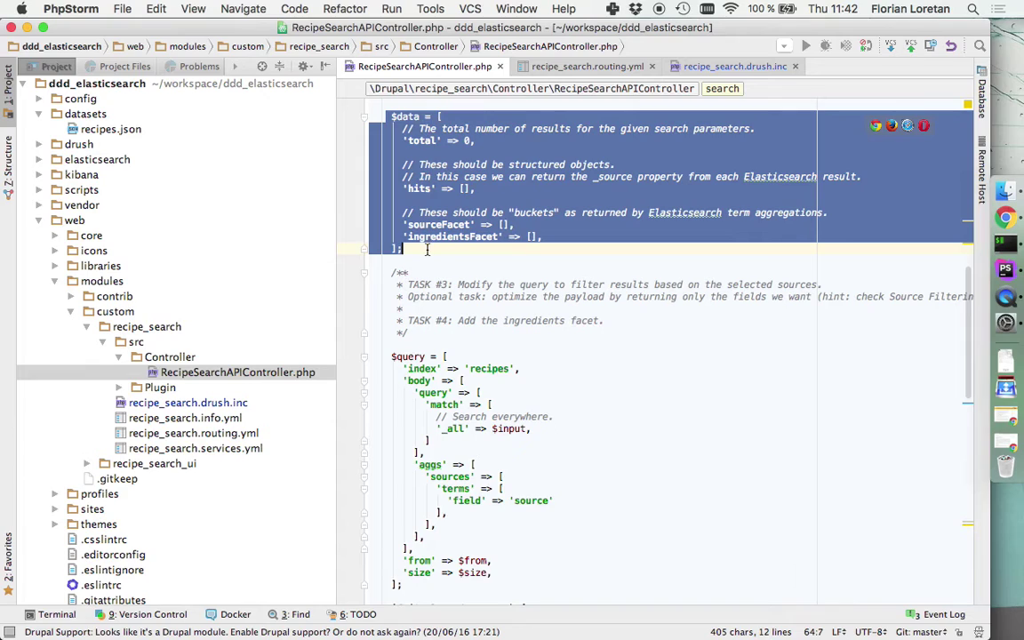
scroll(485, 341, "down", 2)
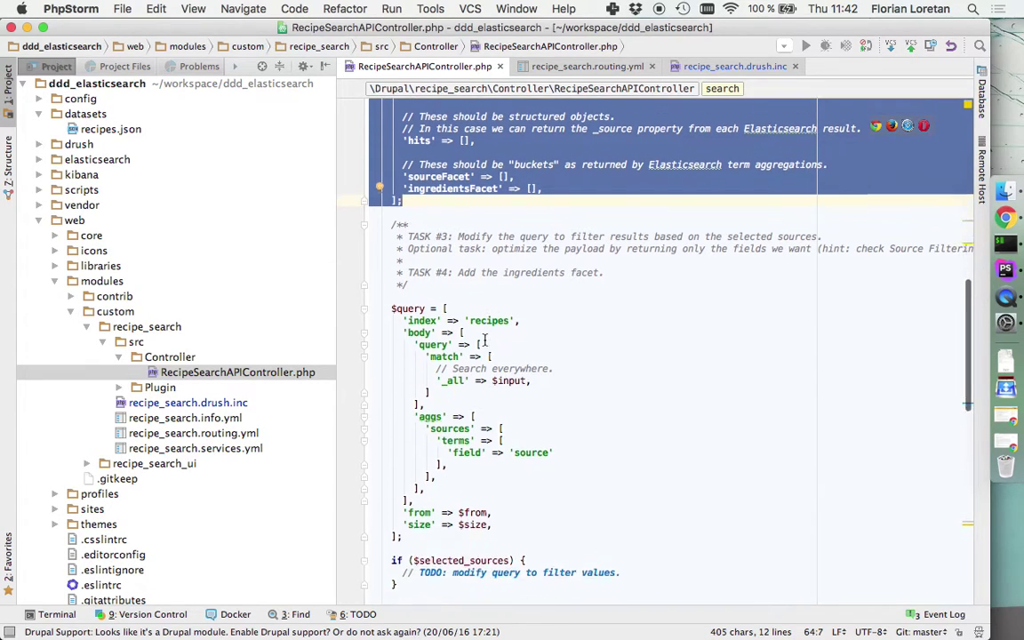
scroll(484, 341, "down", 3)
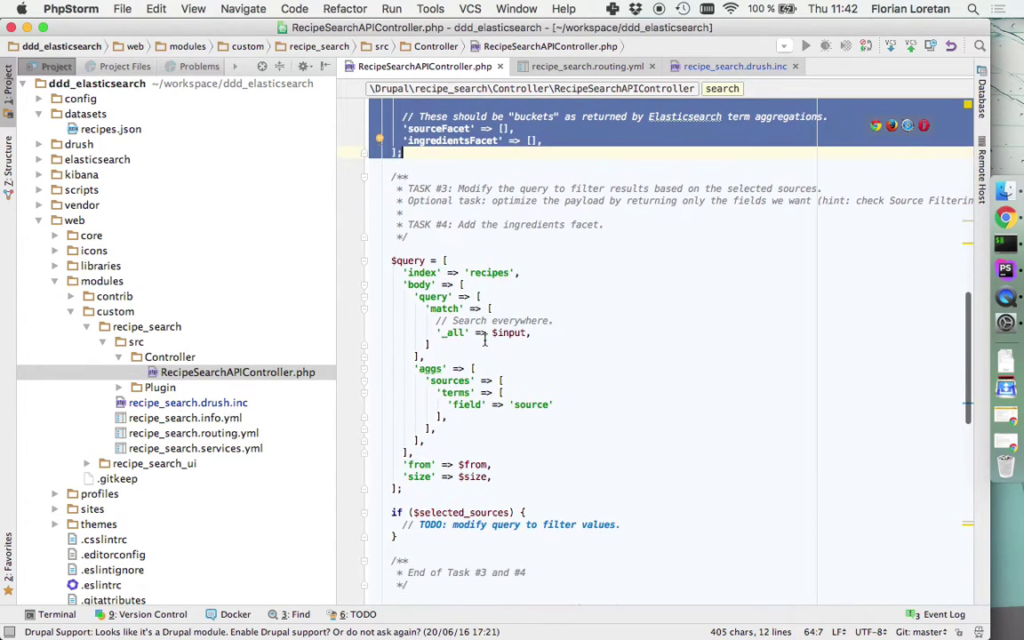
left_click(392, 250)
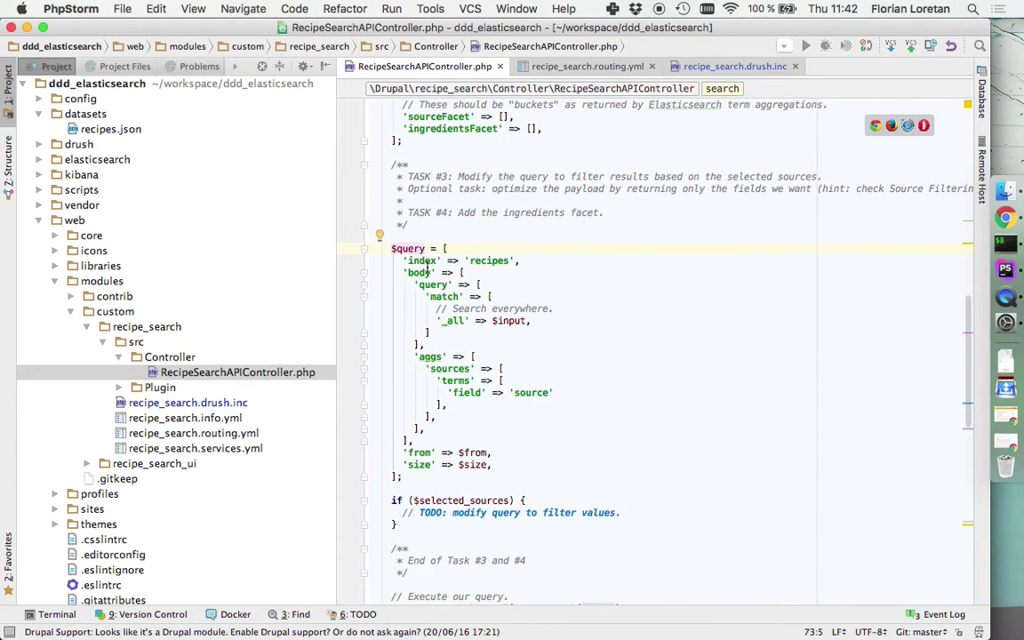
- Examine the $query array's index, body and query keys, and highlight the match clause inside the query block
left_click(425, 260)
double_click(425, 260)
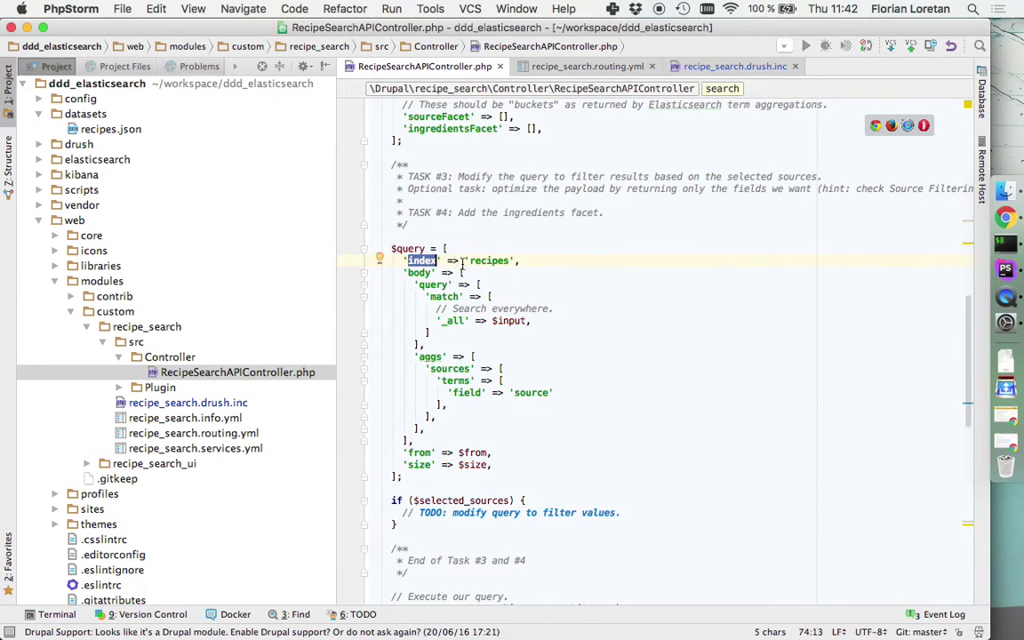
double_click(419, 273)
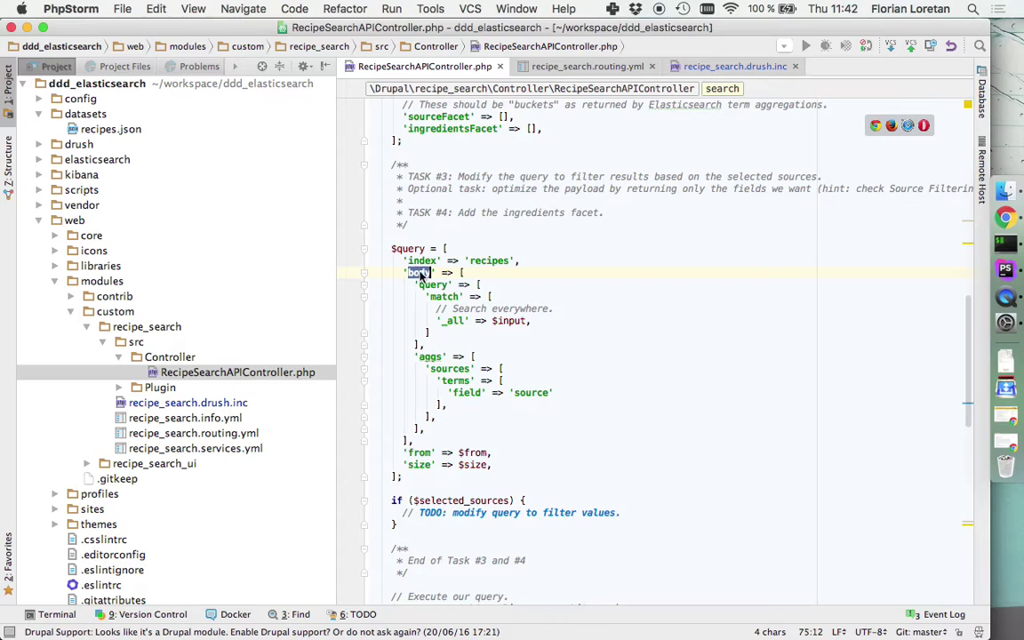
double_click(431, 285)
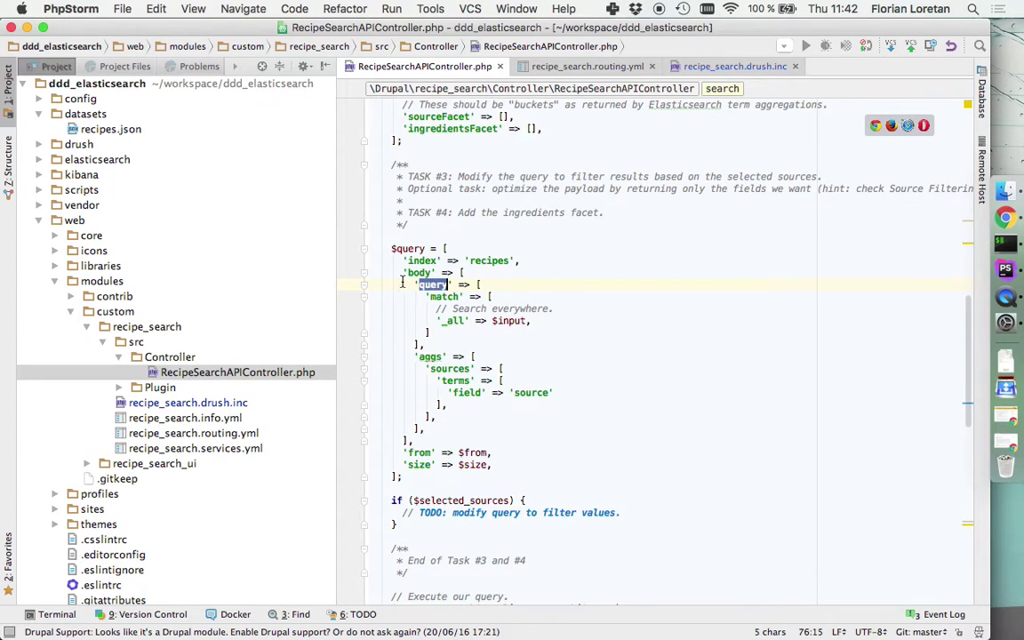
left_click_drag(416, 285, 440, 345)
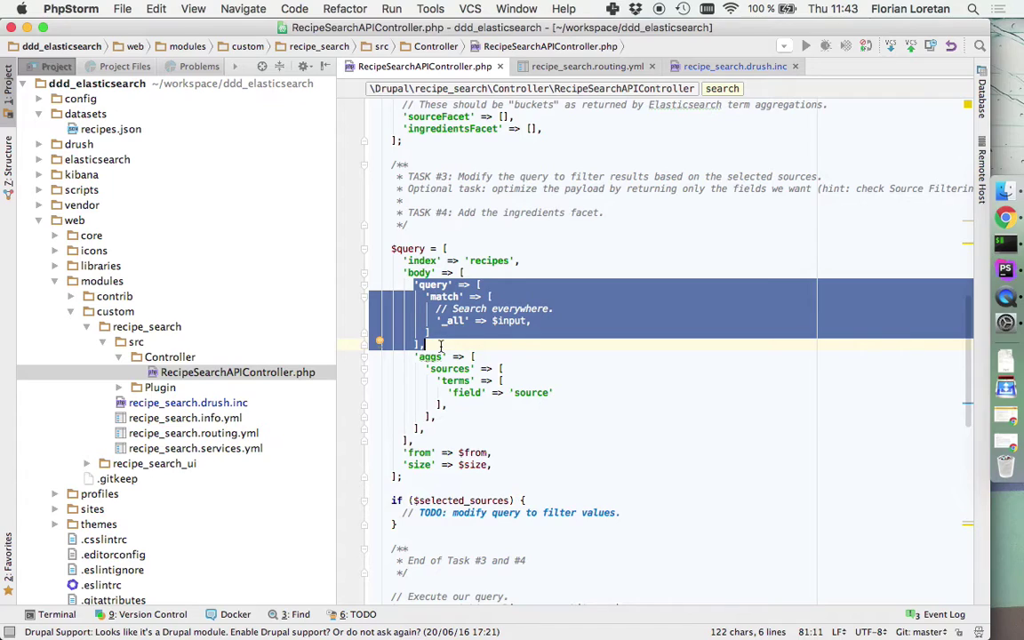
left_click(422, 285)
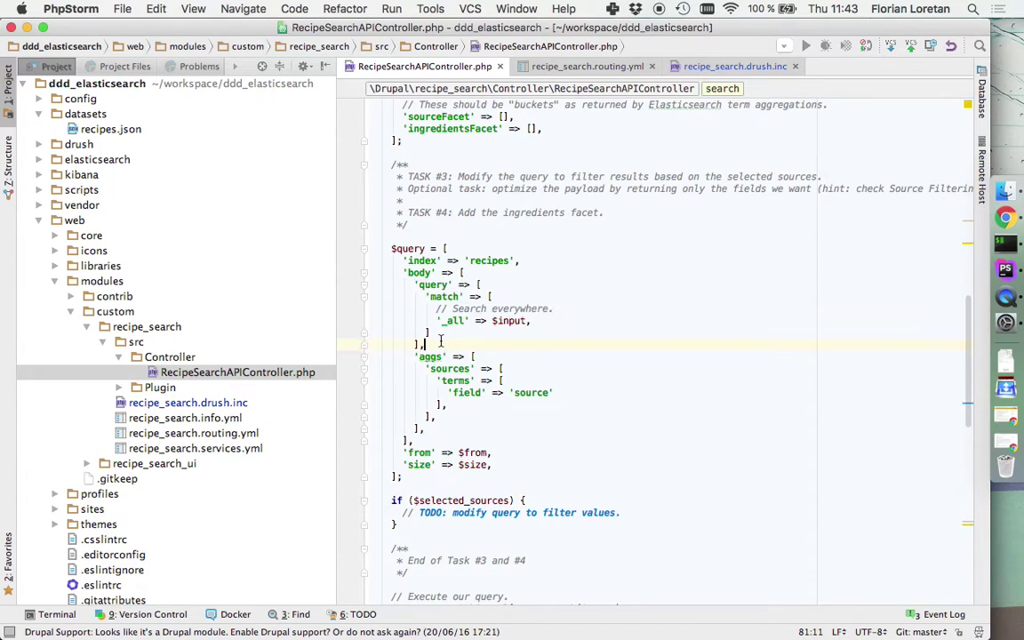
double_click(422, 284)
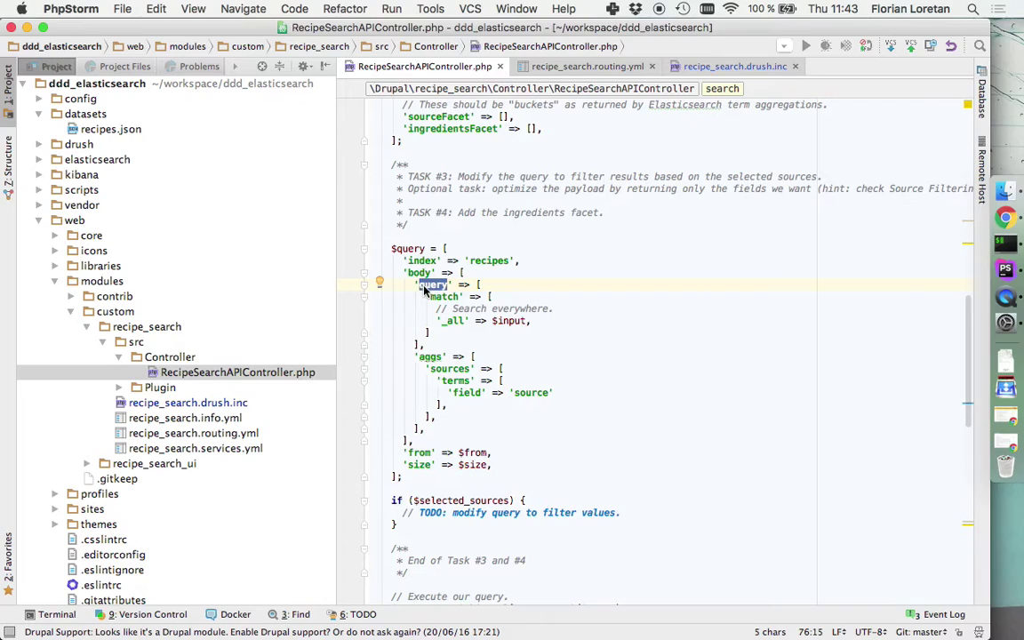
double_click(443, 297)
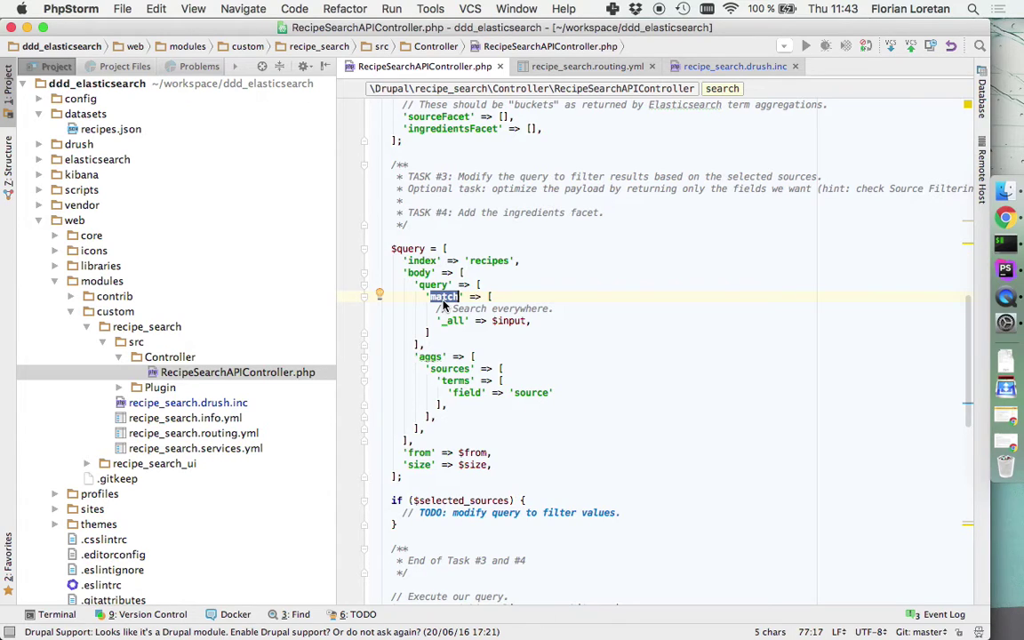
- Switch to Chrome, search the recipes for "bacon chocolate" and close the developer tools
key("super+Tab")
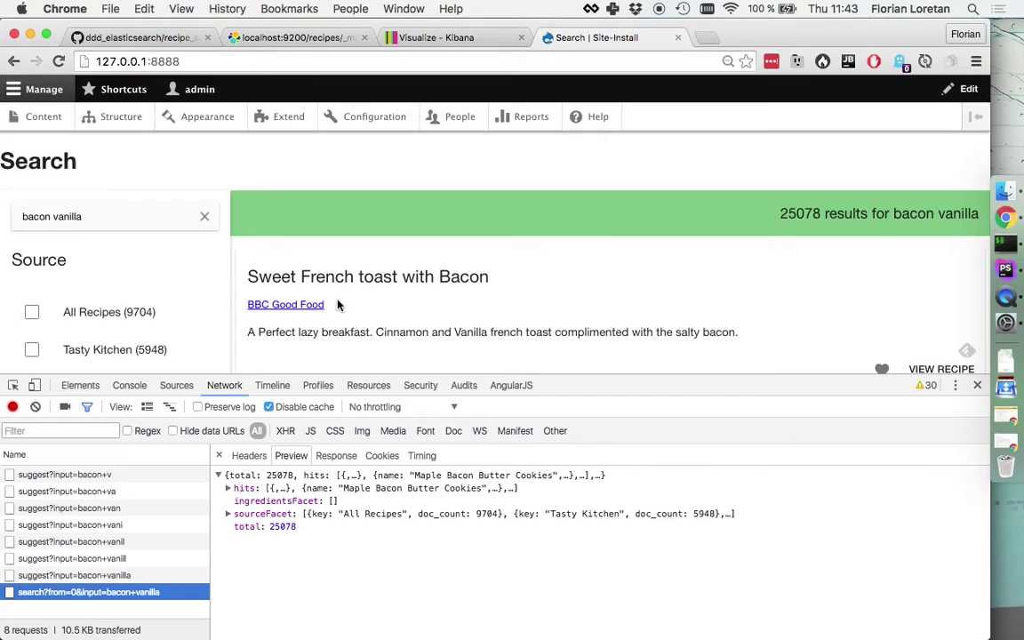
double_click(76, 214)
type("choco")
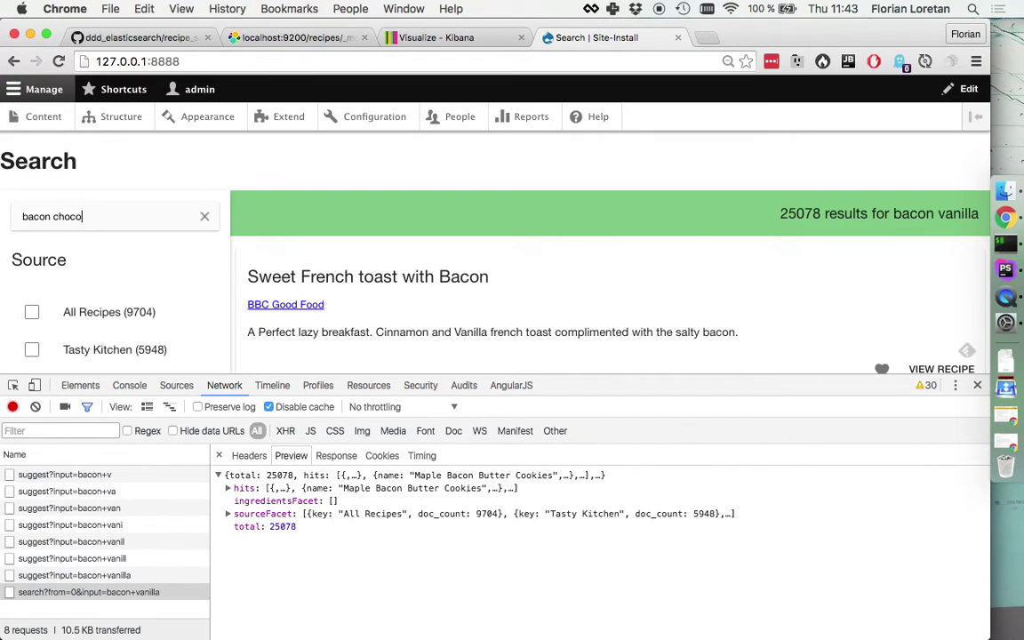
type("late")
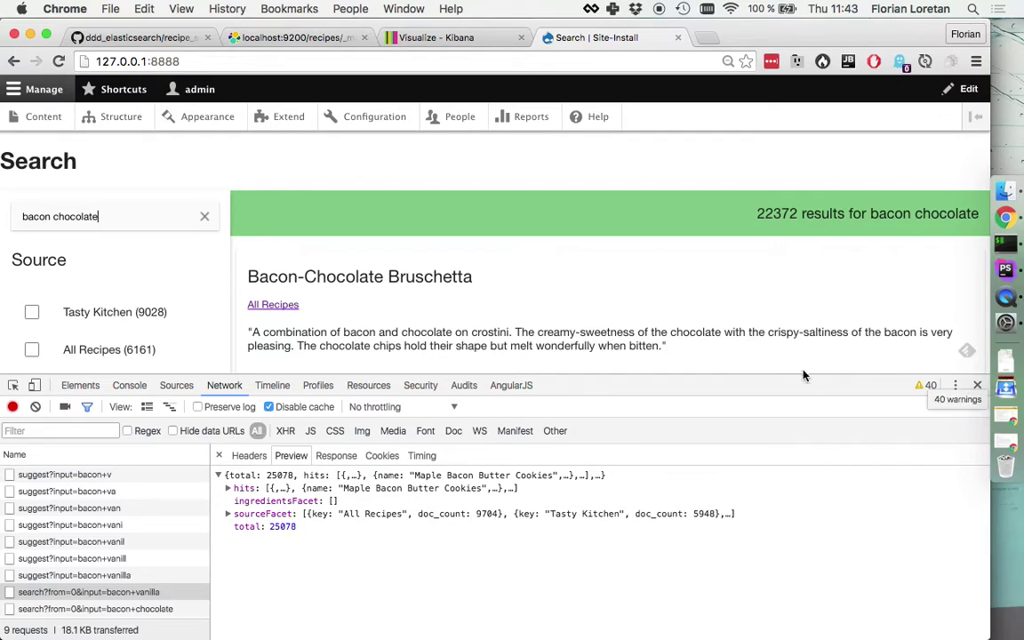
left_click(980, 387)
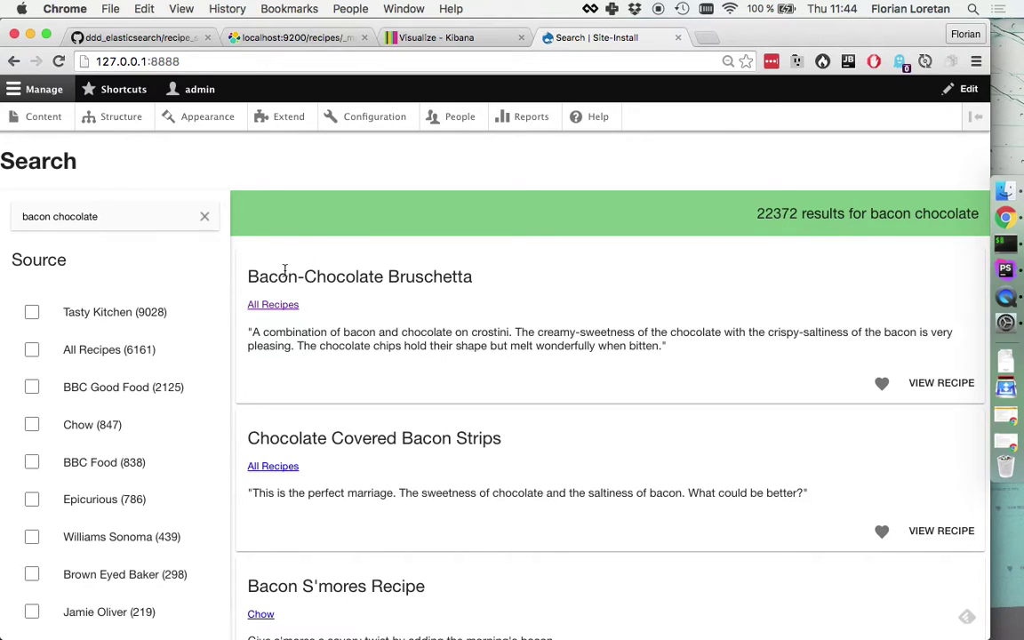
- Examine the top "bacon chocolate" results, highlighting the title of the Bacon-Chocolate Bruschetta recipe
left_click_drag(278, 275, 405, 279)
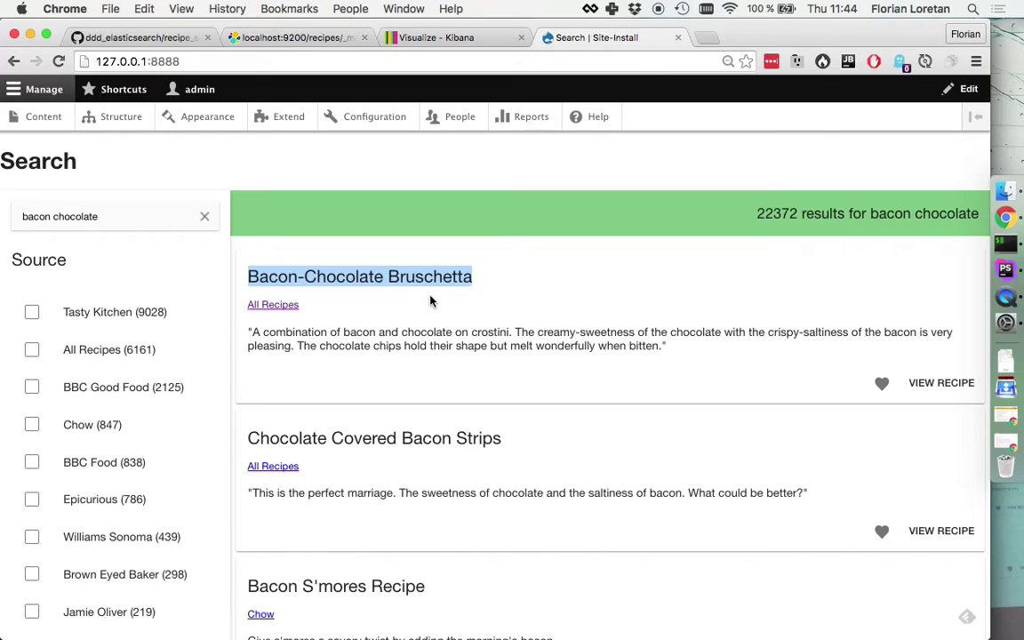
left_click(387, 272)
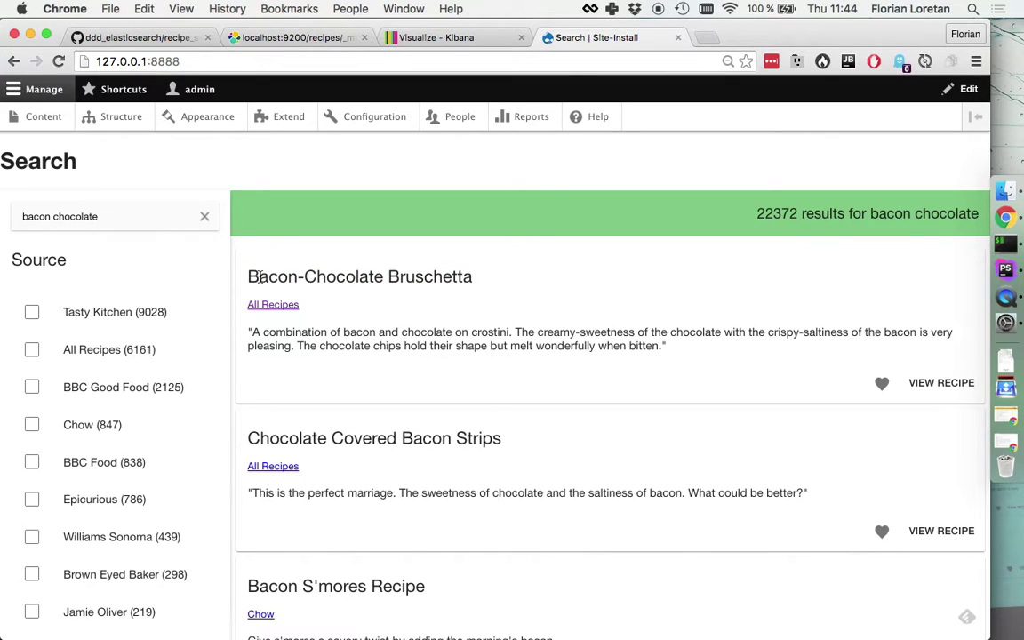
left_click_drag(257, 276, 383, 277)
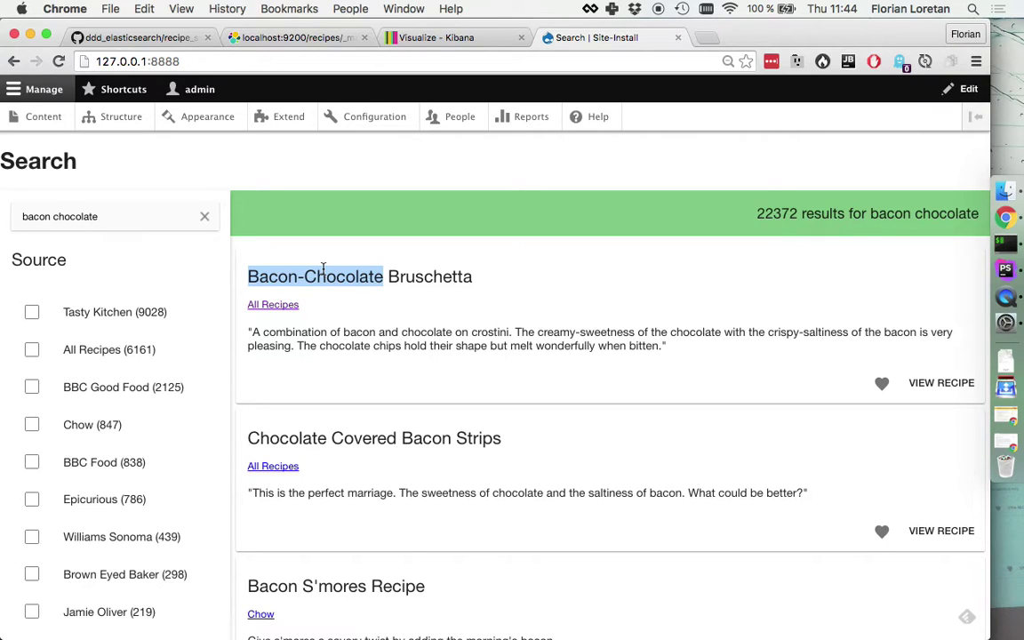
scroll(455, 517, "down", 3)
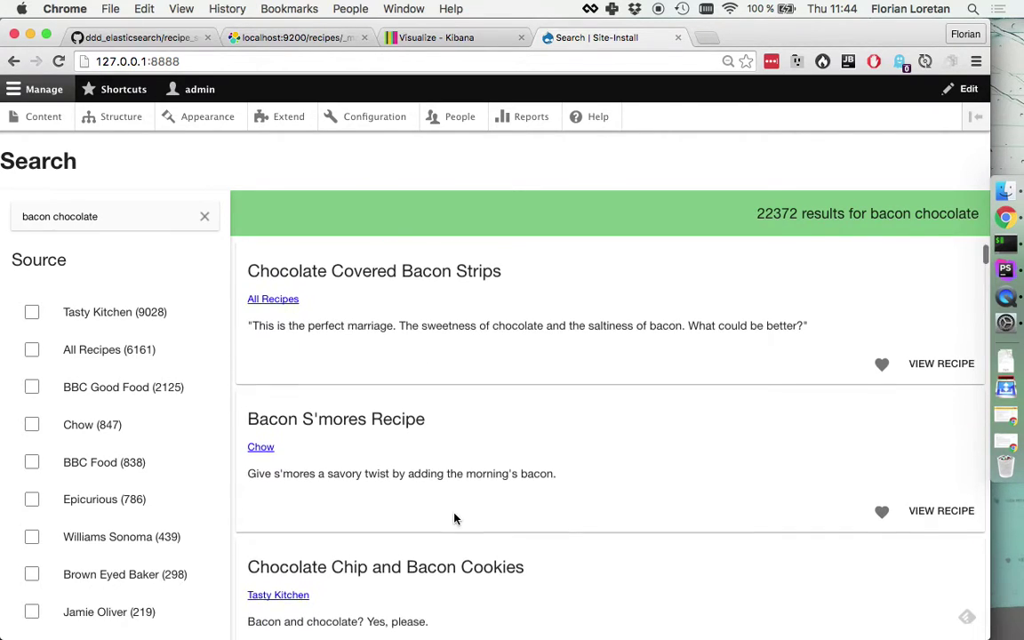
scroll(454, 518, "up", 3)
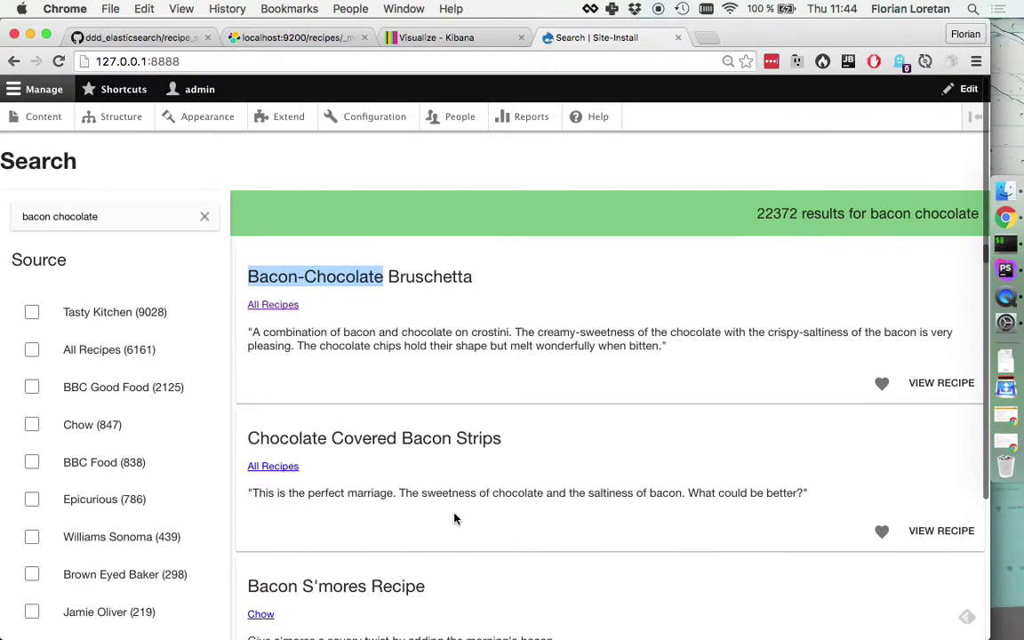
left_click(445, 332)
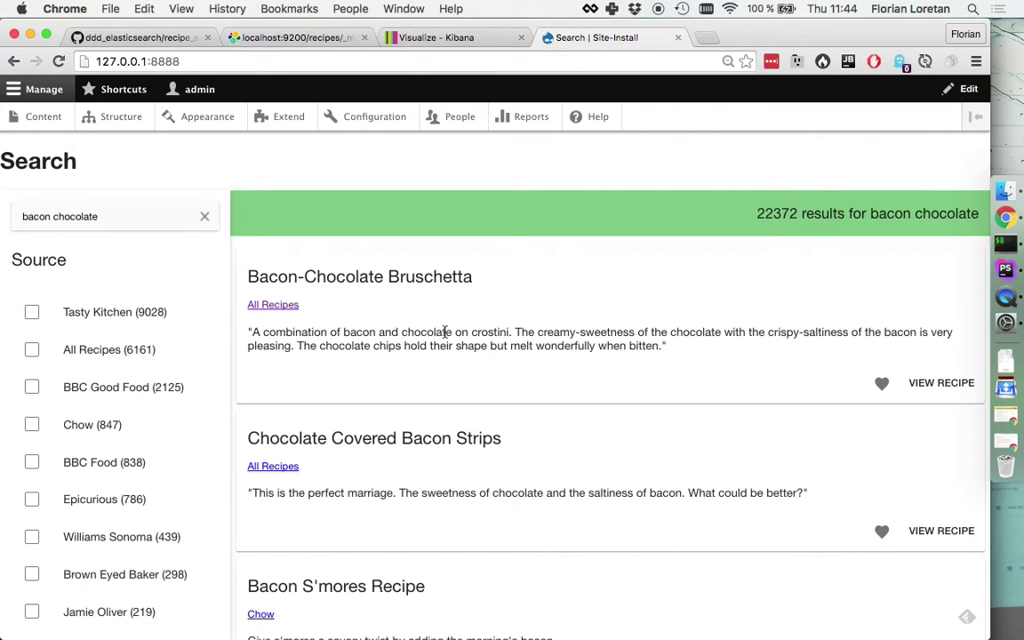
- Switch to PhpStorm and highlight the _all field and the $input value in the match clause
key("super+Tab")
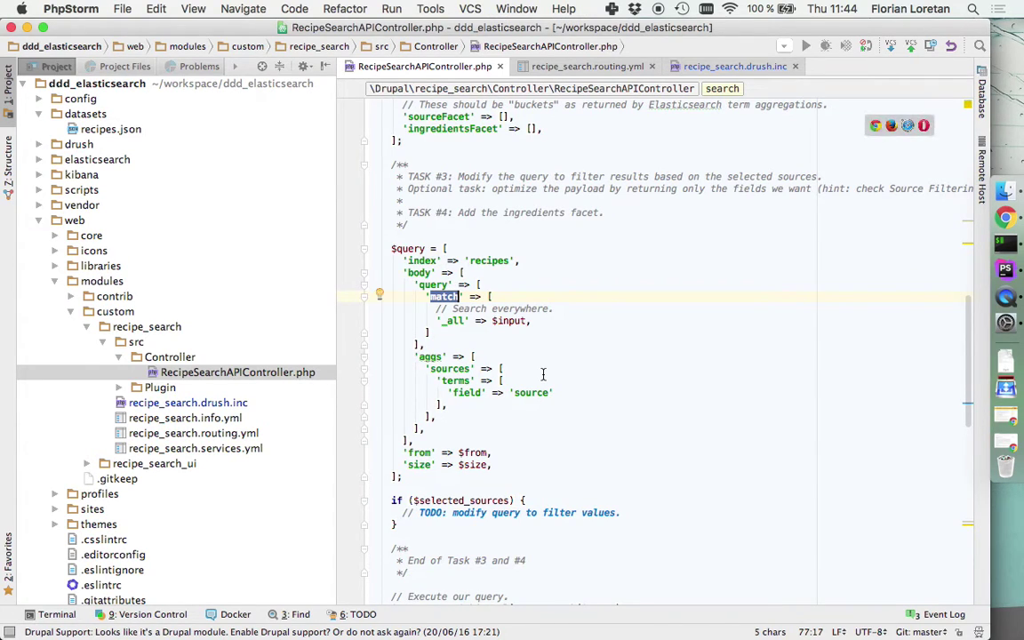
left_click(452, 321)
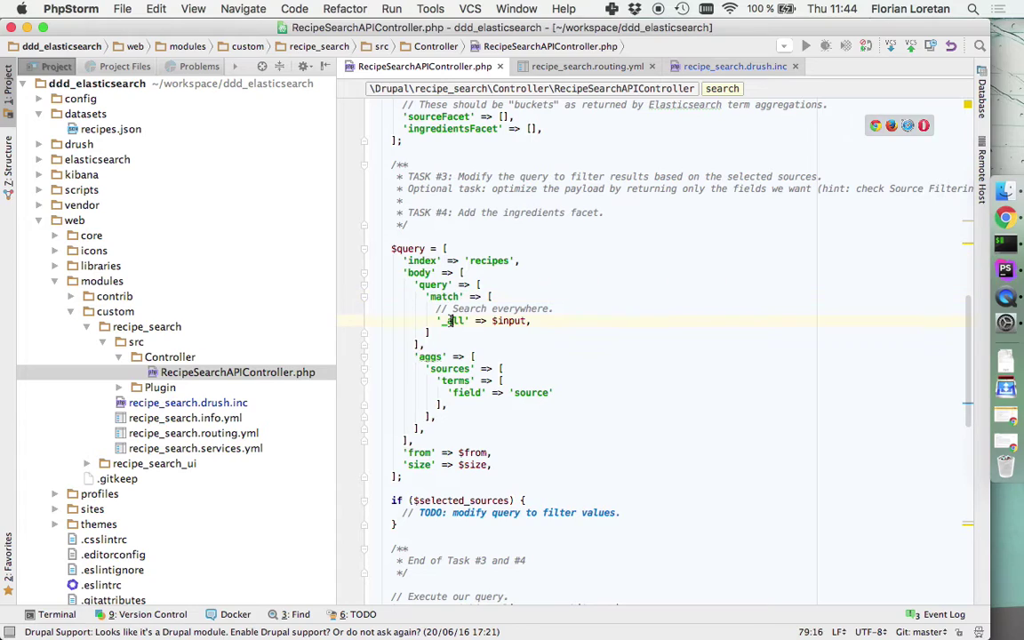
double_click(452, 321)
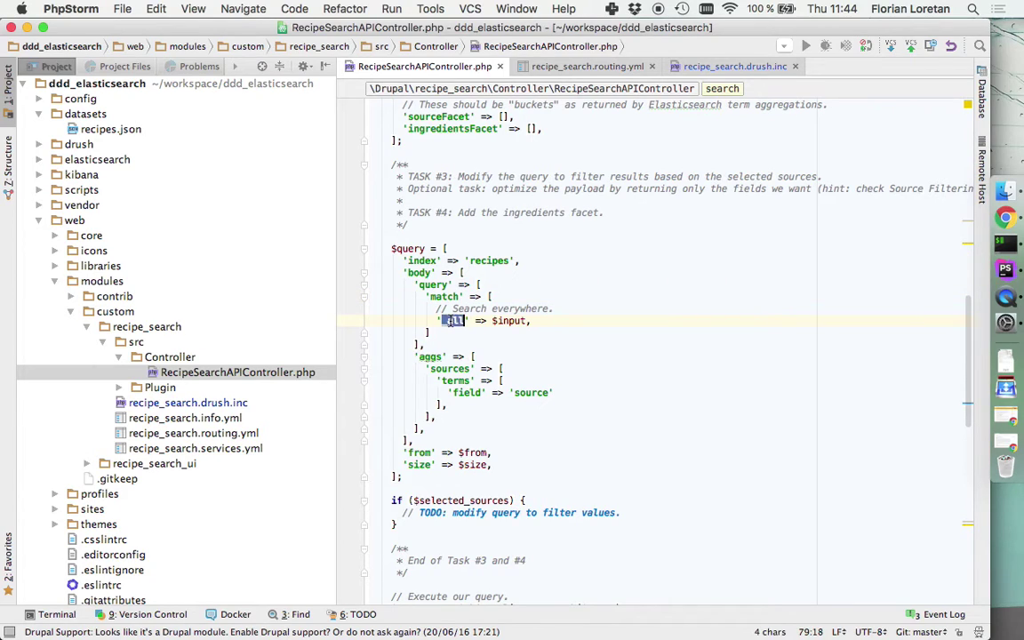
double_click(511, 321)
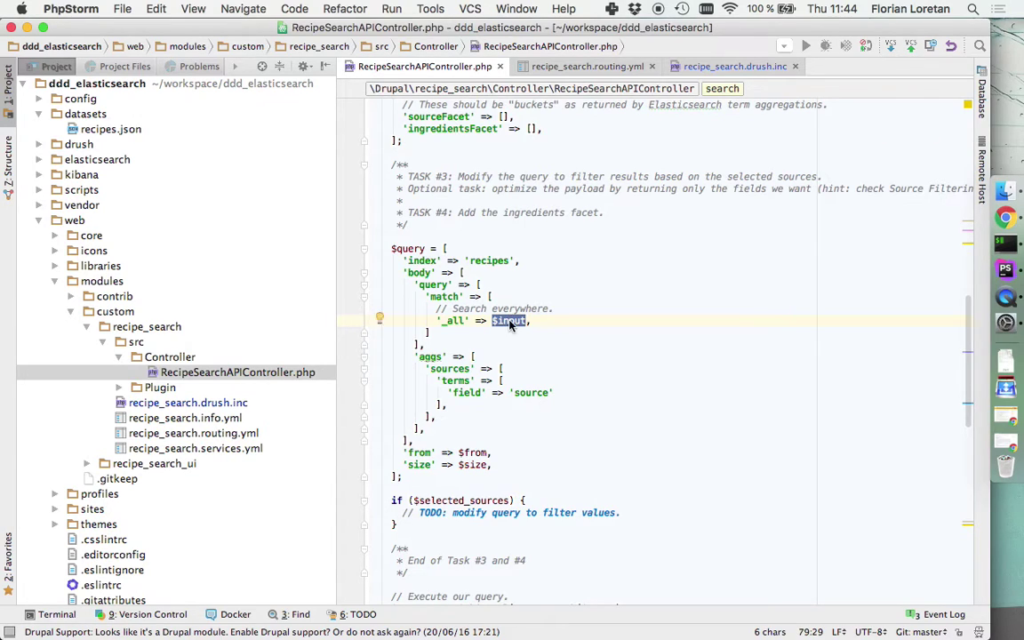
- Try replacing the match clause's _all field with name, and undo the replacement
double_click(450, 321)
type("name")
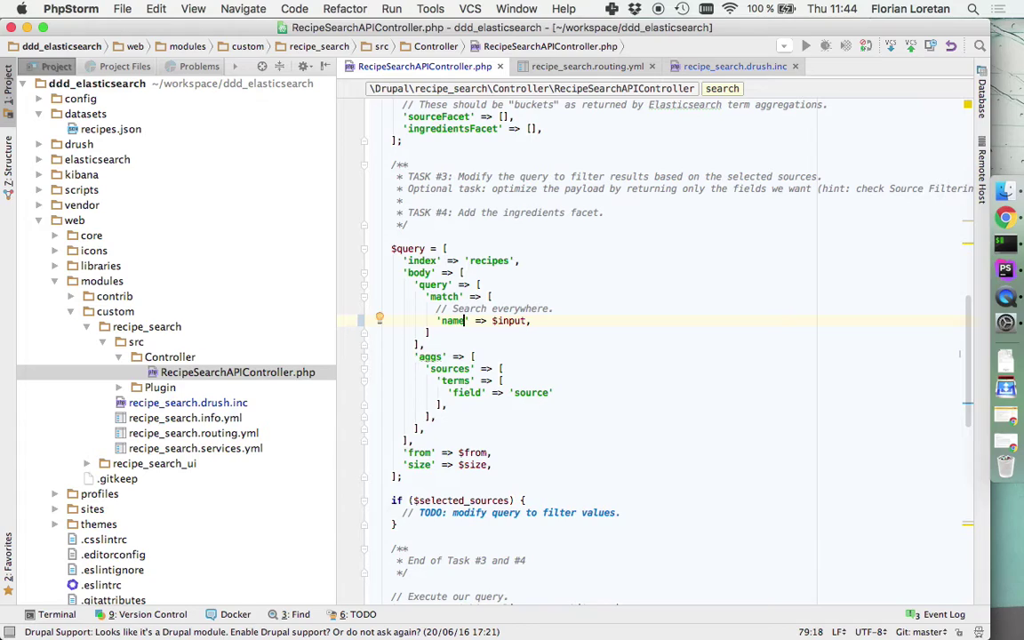
key("BackSpace")
key("BackSpace")
key("BackSpace")
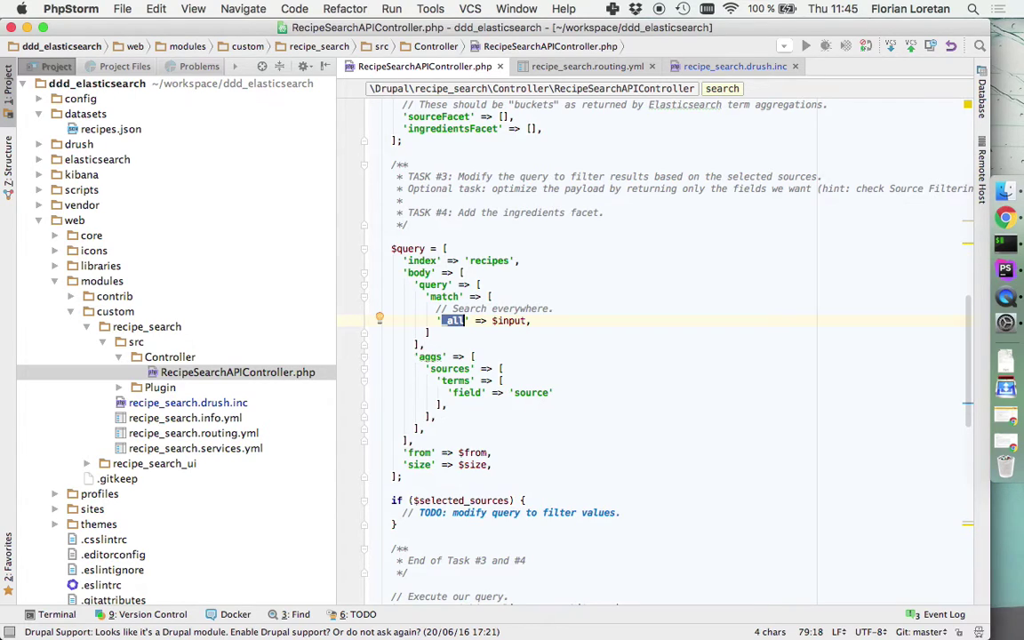
left_click(491, 310)
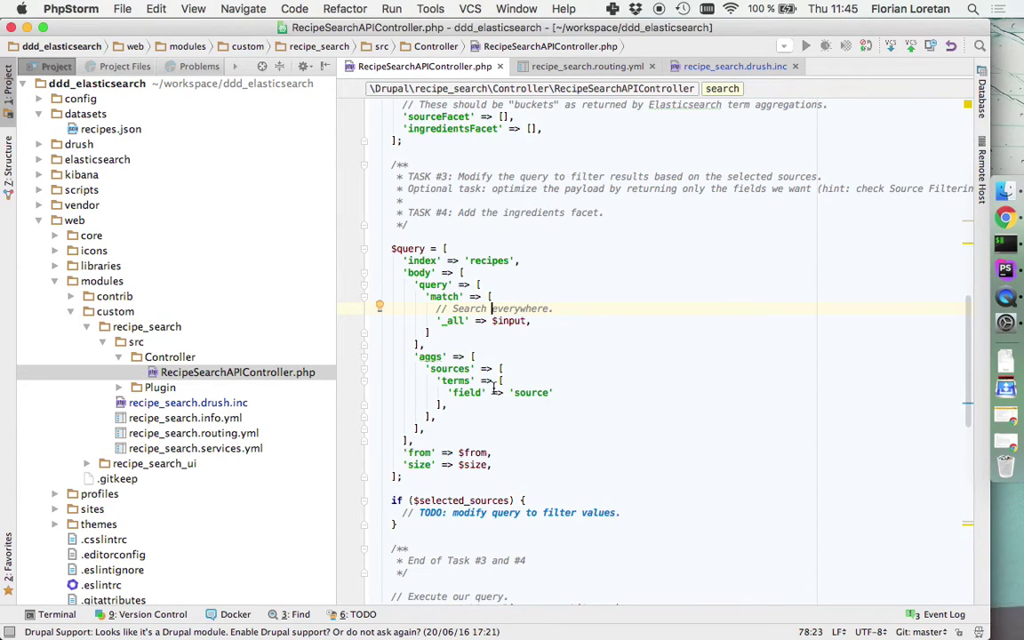
left_click(443, 343)
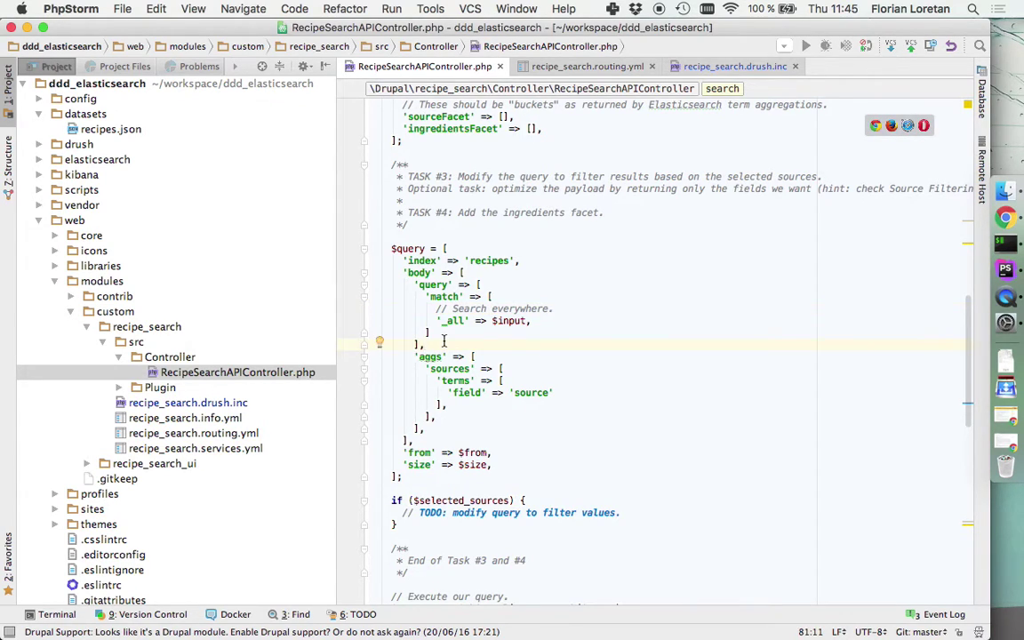
- Switch to Chrome and look over the Source facet list for the "bacon chocolate" search
scroll(444, 355, "down", 2)
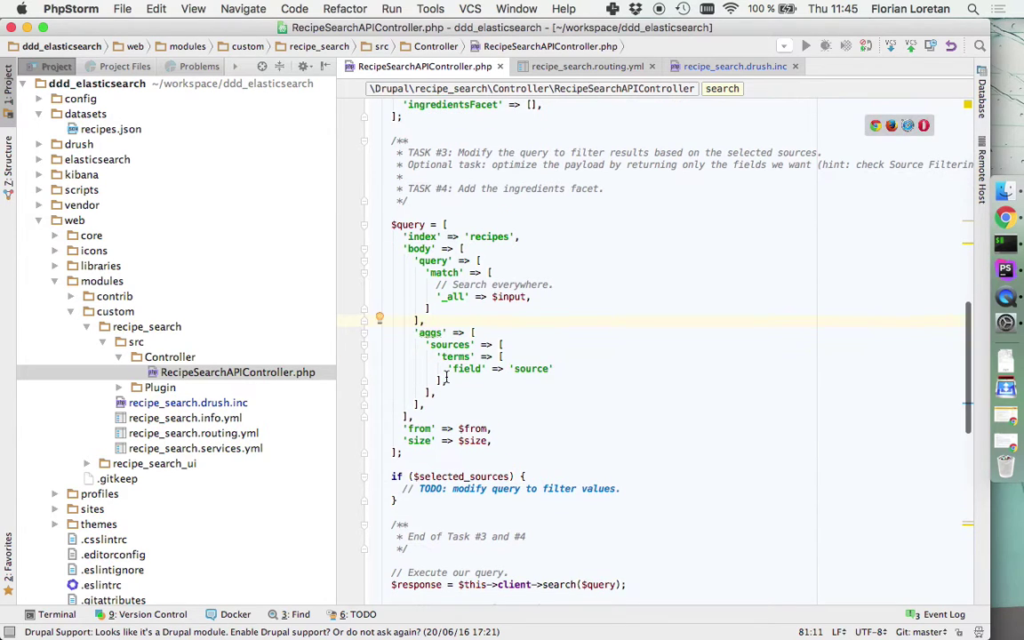
key("super+Tab")
scroll(107, 418, "down", 2)
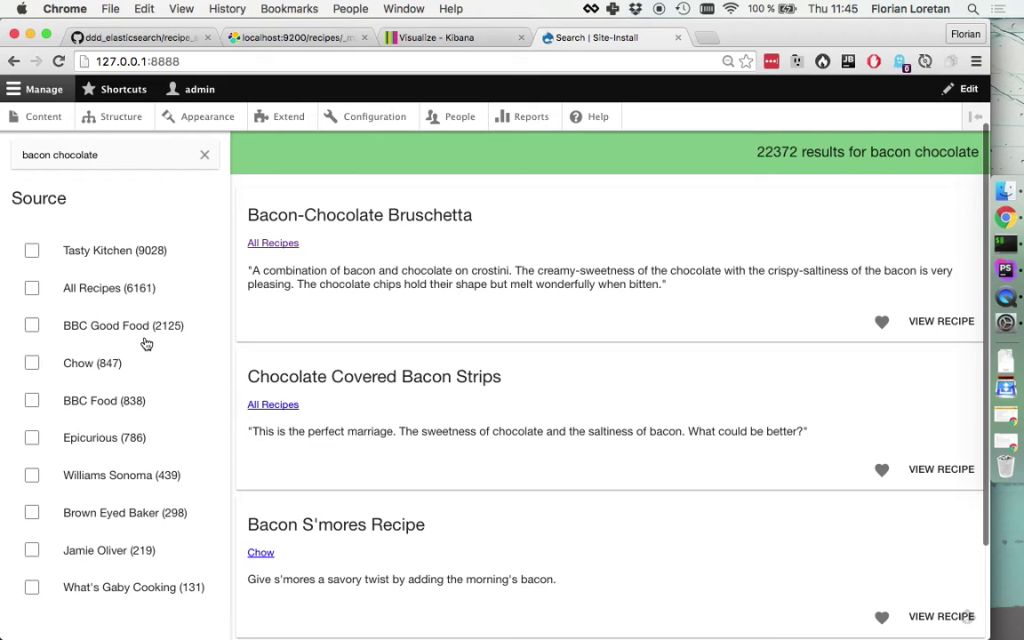
- Switch to PhpStorm and examine the aggs block, highlighting the sources aggregation, its terms type and its field key
key("super+Tab")
double_click(430, 333)
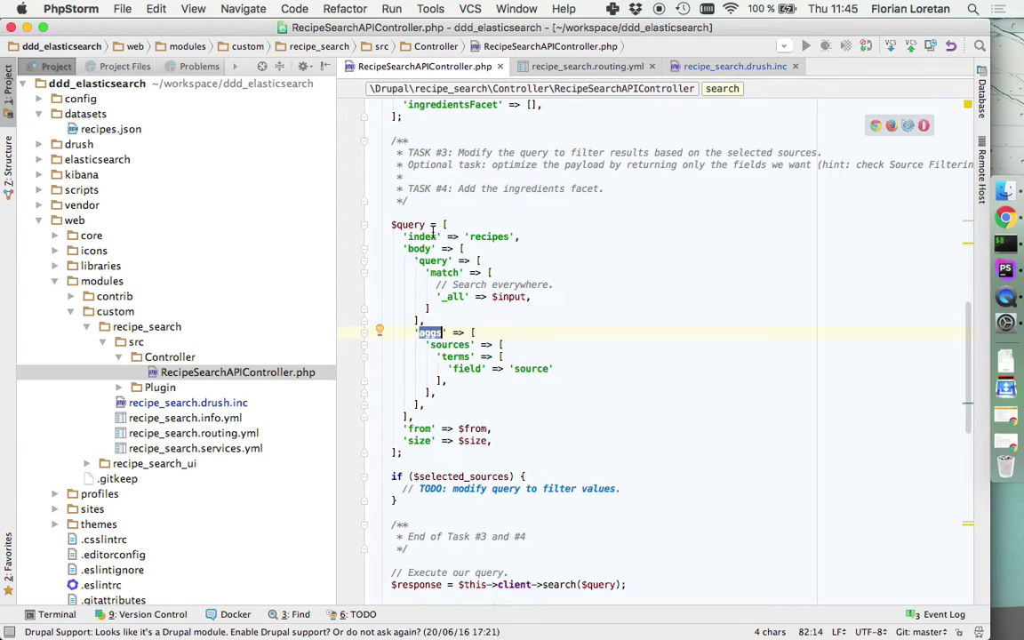
double_click(447, 345)
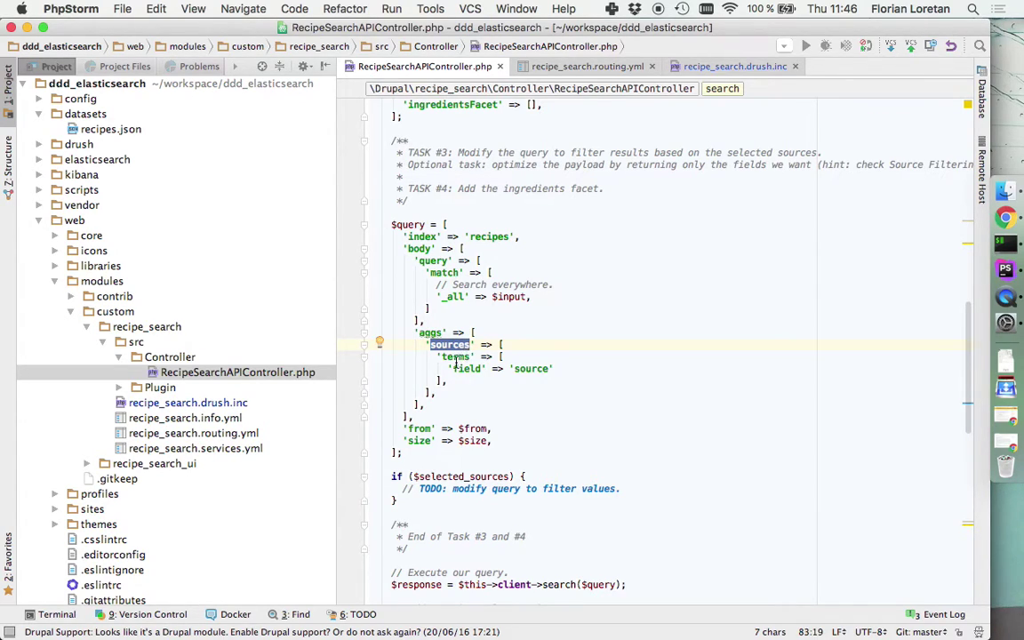
scroll(463, 351, "down", 3)
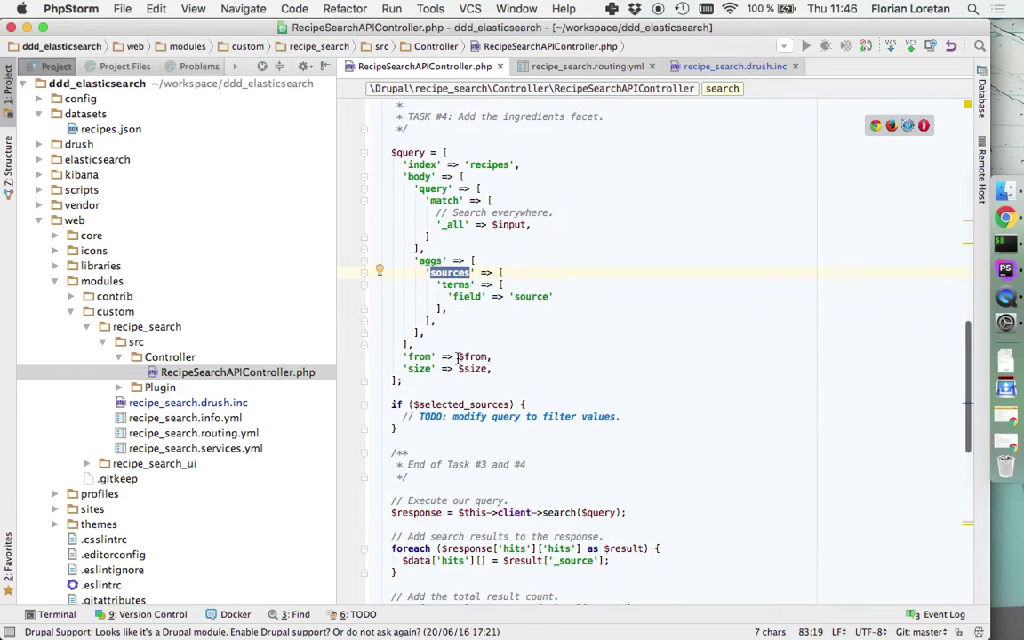
double_click(455, 284)
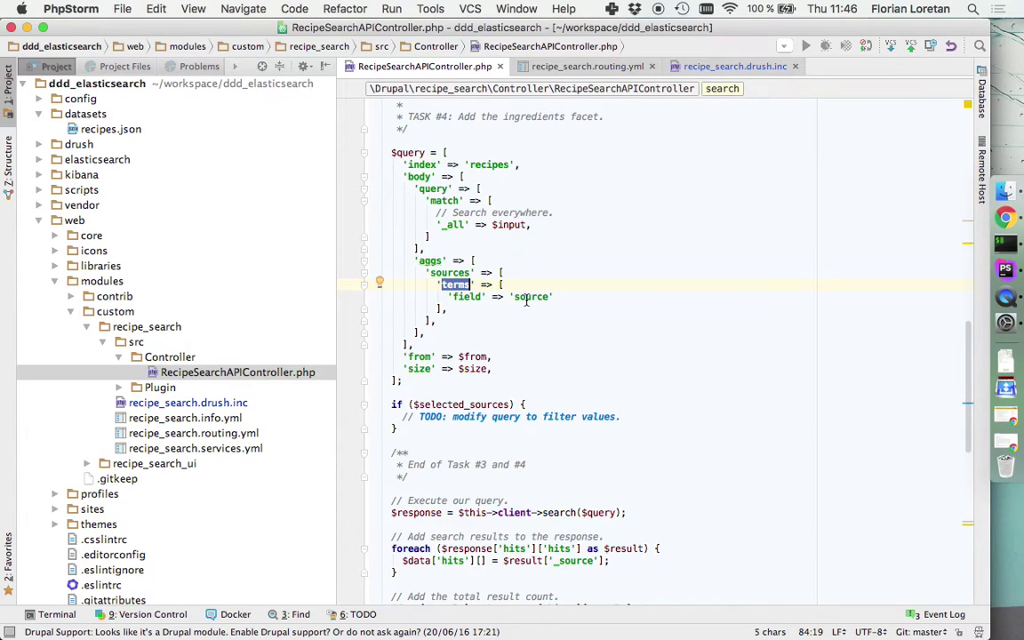
double_click(461, 297)
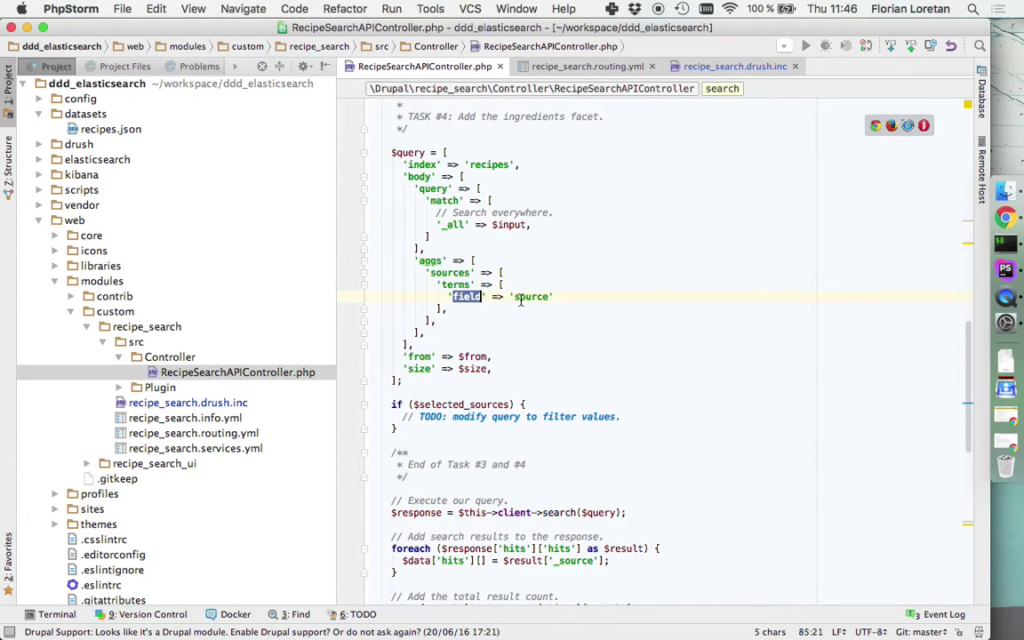
double_click(455, 285)
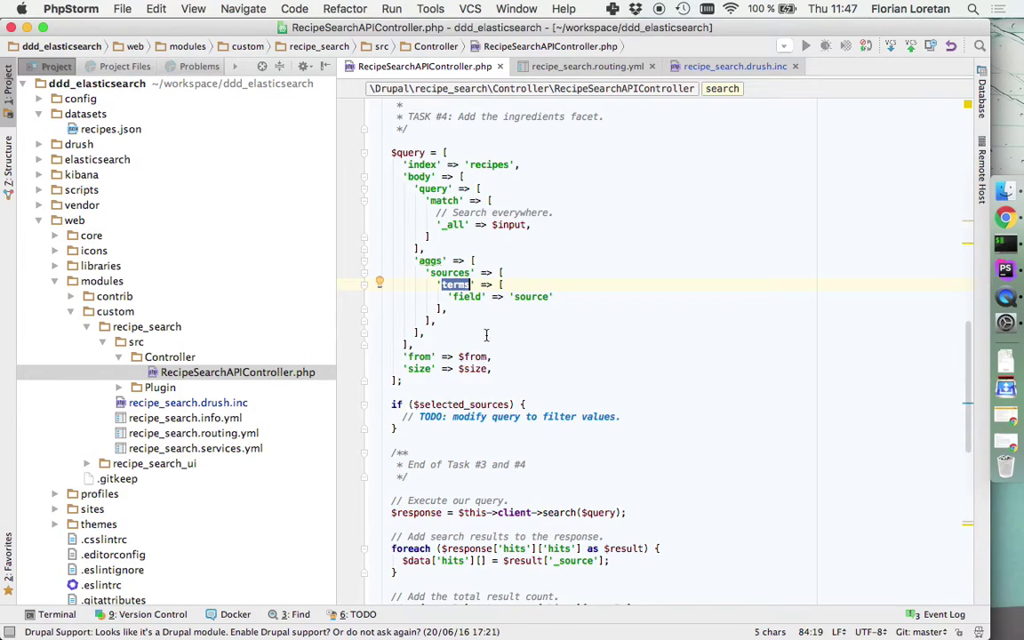
- Examine the query execution line below the $query array, highlighting $this and the client's search call
scroll(475, 400, "down", 2)
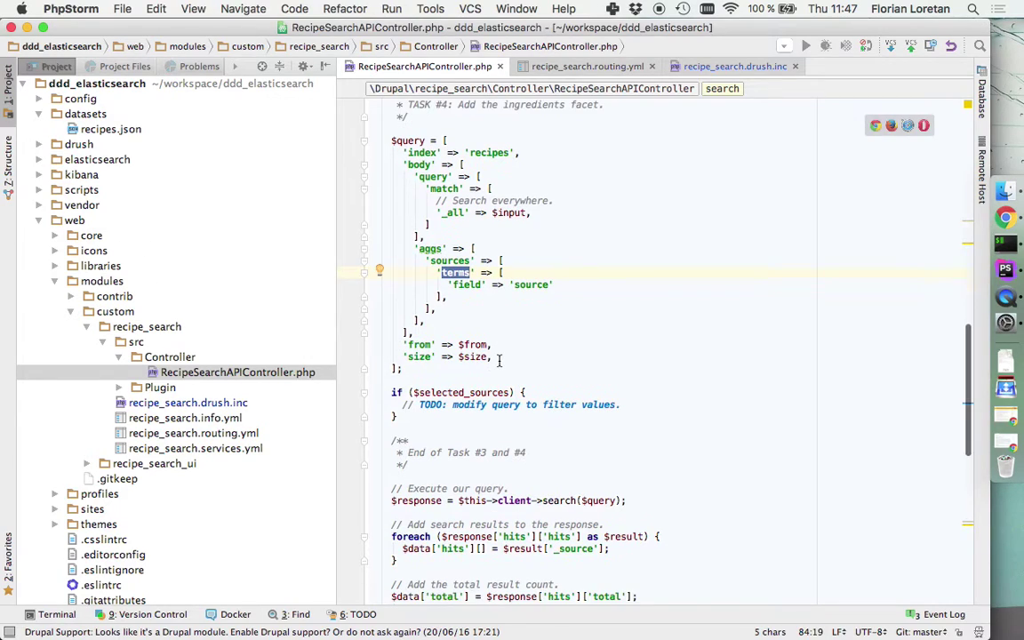
scroll(466, 478, "down", 3)
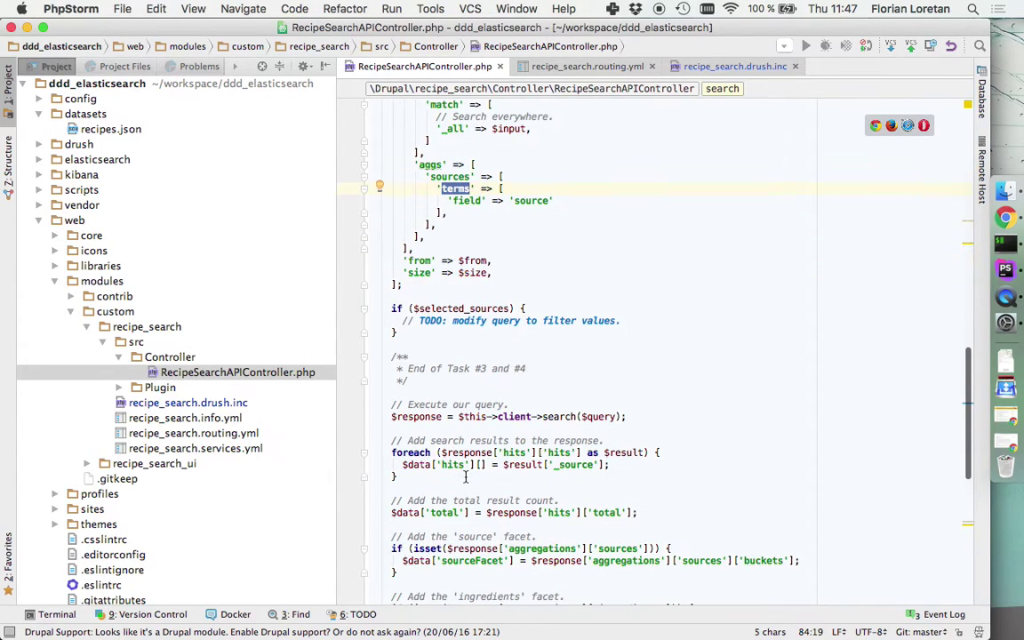
double_click(472, 416)
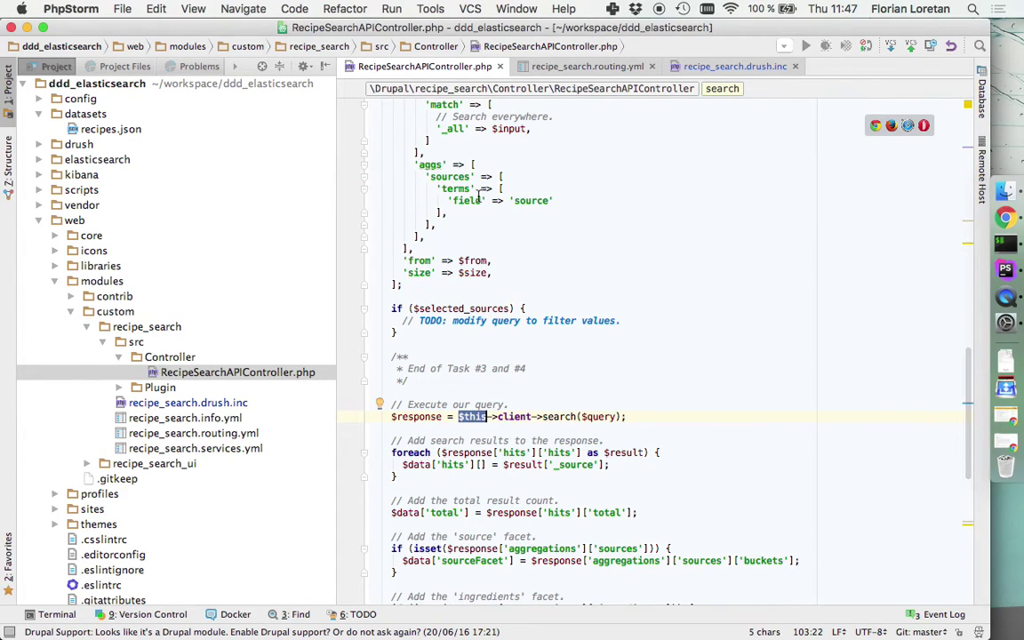
double_click(554, 417)
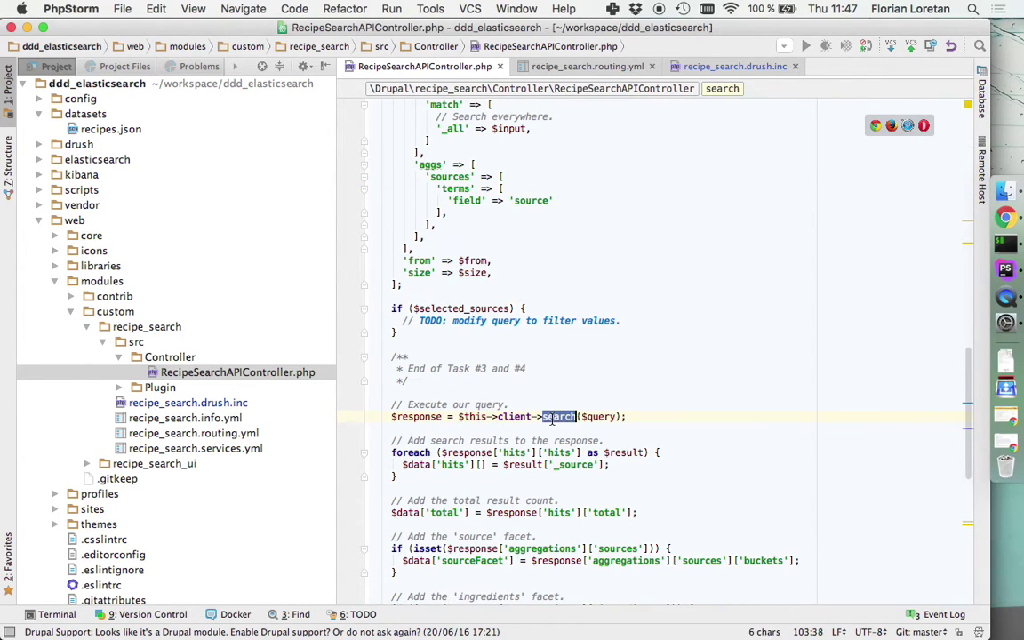
- Examine how the response hits fill the $data array, highlighting $data in the foreach loop, and review the facet handling code
scroll(552, 418, "down", 3)
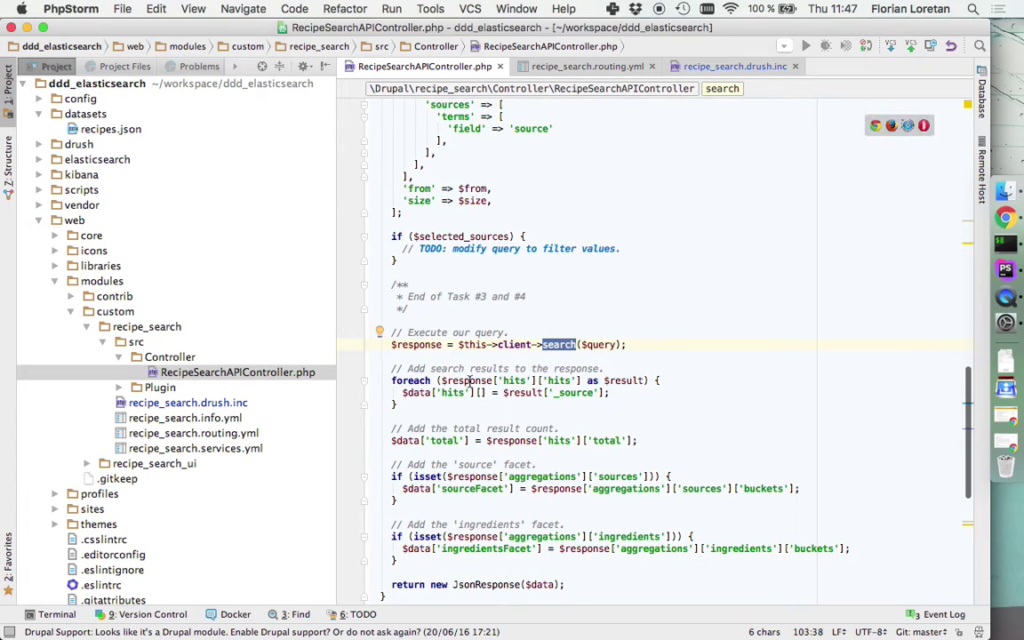
left_click(473, 381)
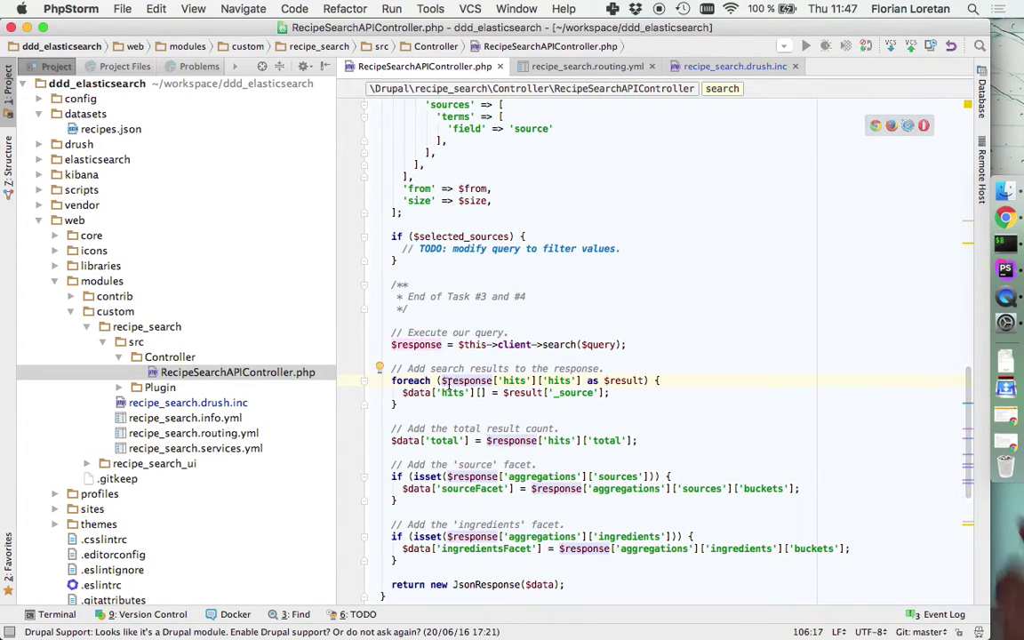
left_click(523, 402)
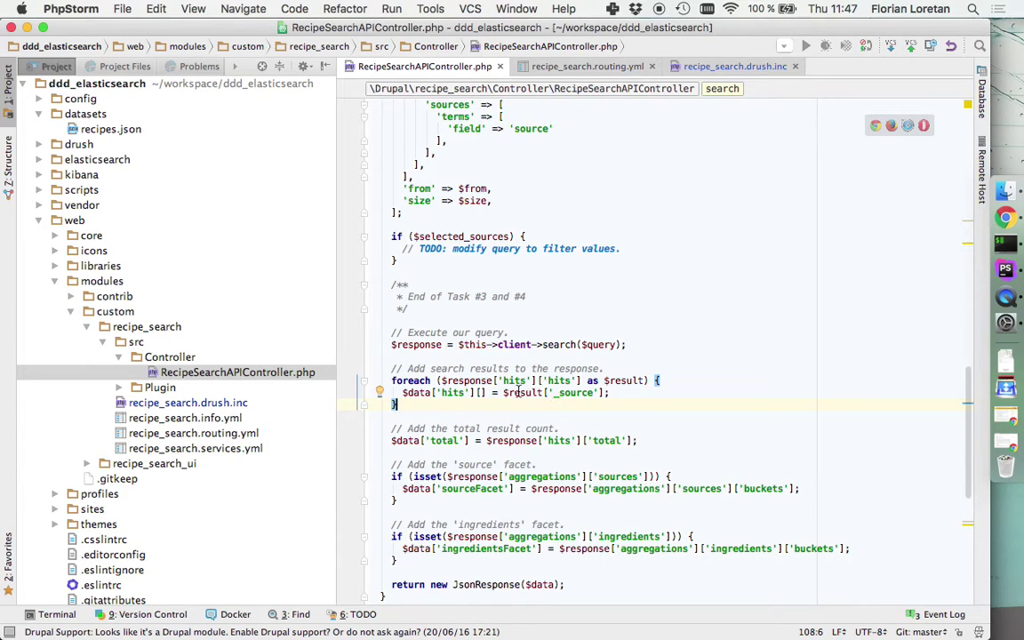
double_click(416, 392)
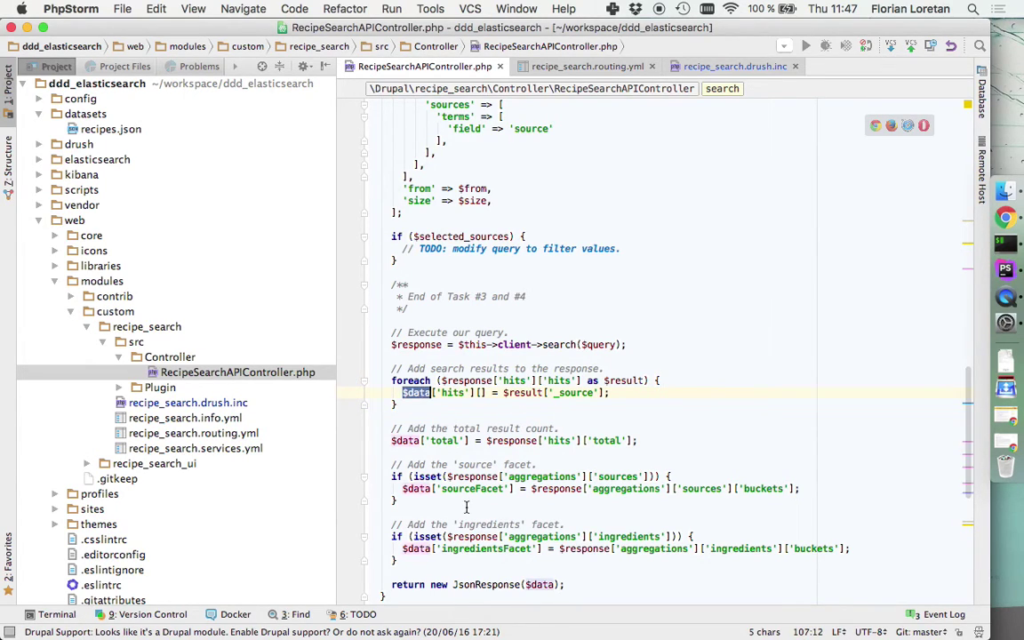
scroll(466, 506, "down", 1)
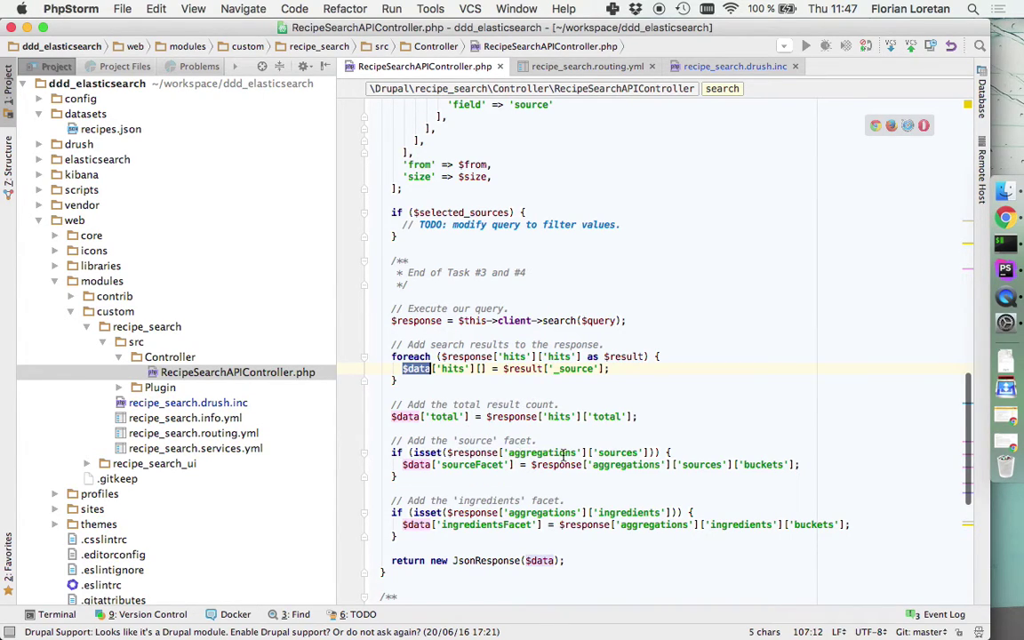
scroll(437, 412, "up", 3)
- Switch to Chrome and try selecting the Tasty Kitchen and All Recipes source filters, and clear both
key("super+Tab")
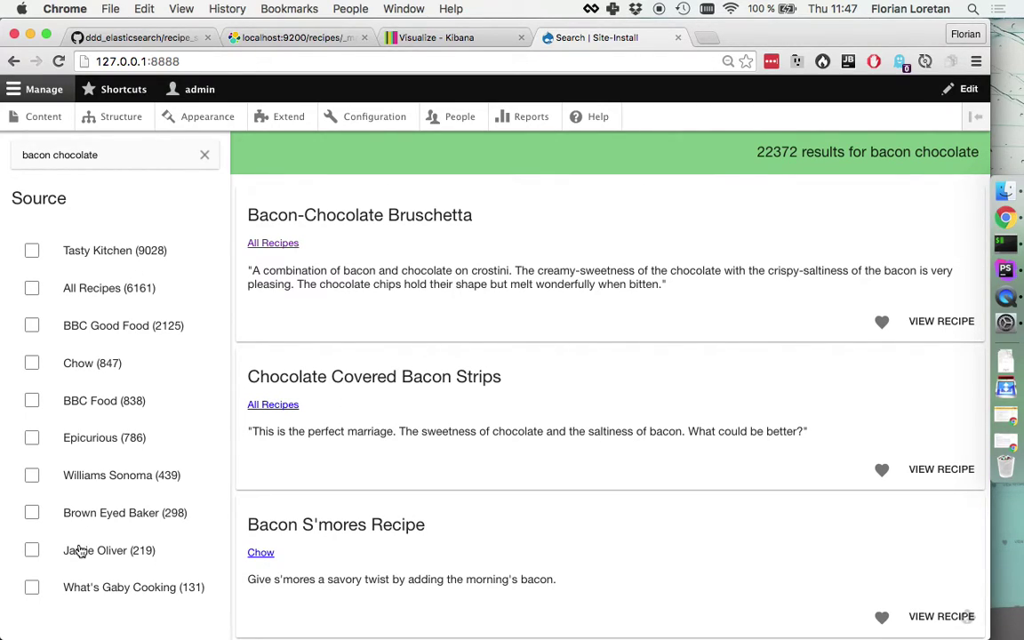
left_click(95, 257)
left_click(92, 290)
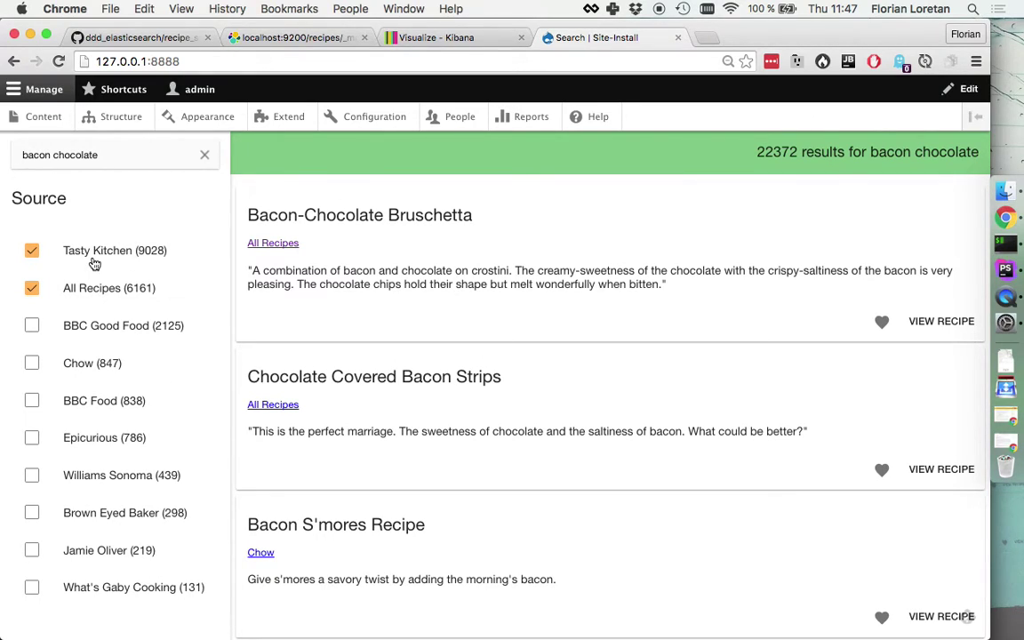
left_click(93, 261)
left_click(96, 283)
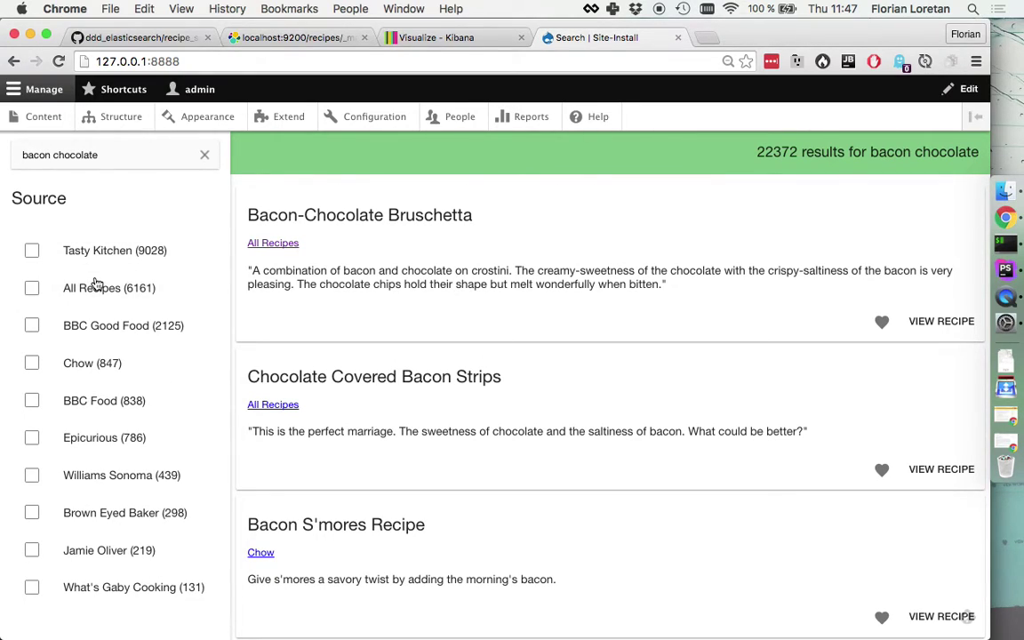
- Review the Task #3 and #4 comments in PhpStorm, and open the solutions branch's RecipeSearchAPIController.php on GitHub in Chrome
key("super+Tab")
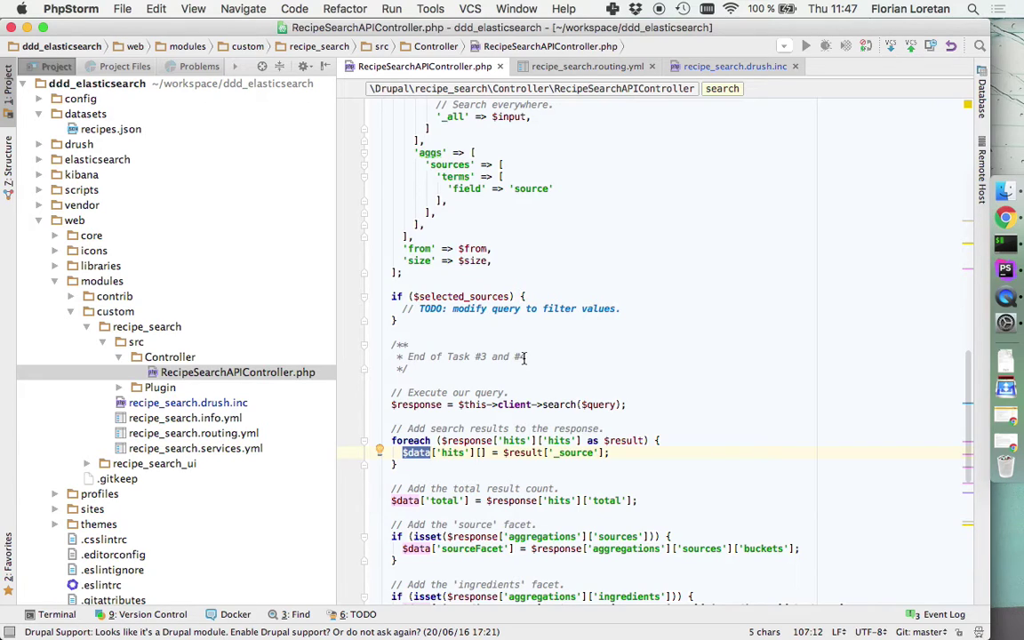
scroll(525, 356, "up", 5)
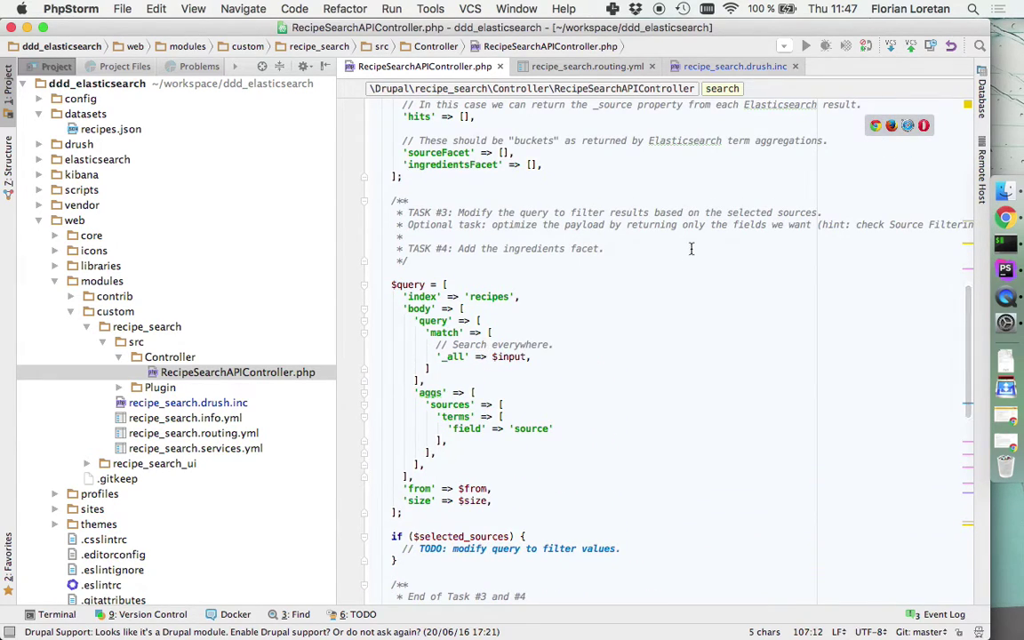
key("super+Tab")
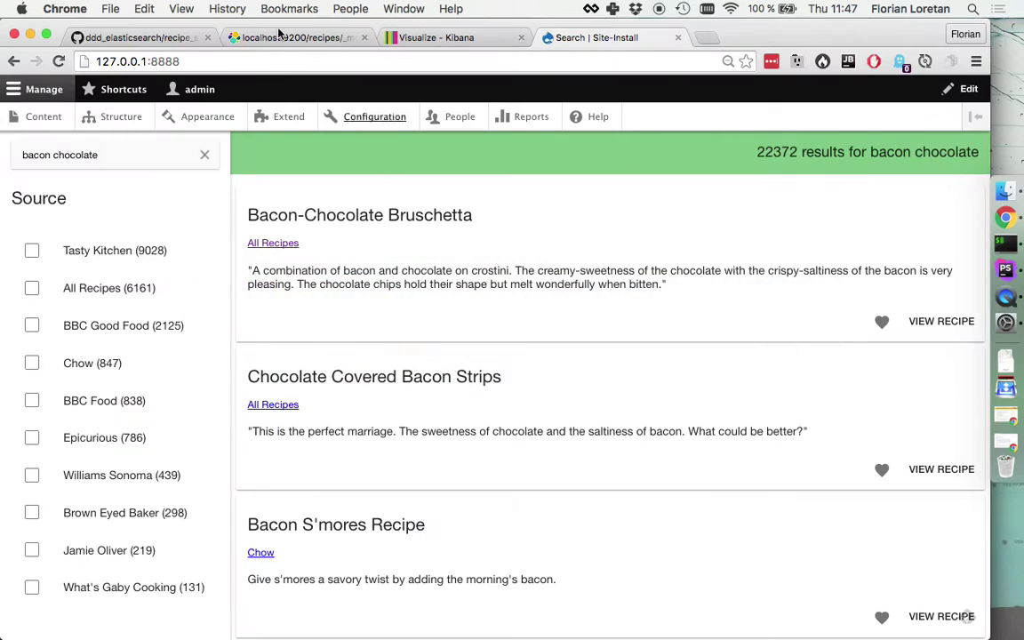
left_click(127, 37)
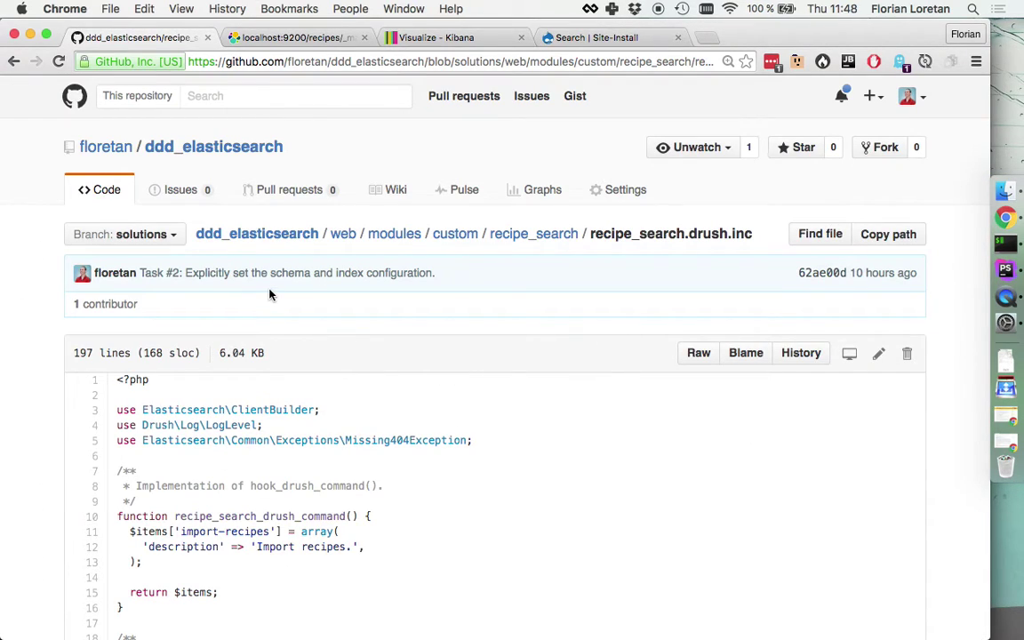
key("super+bracketleft")
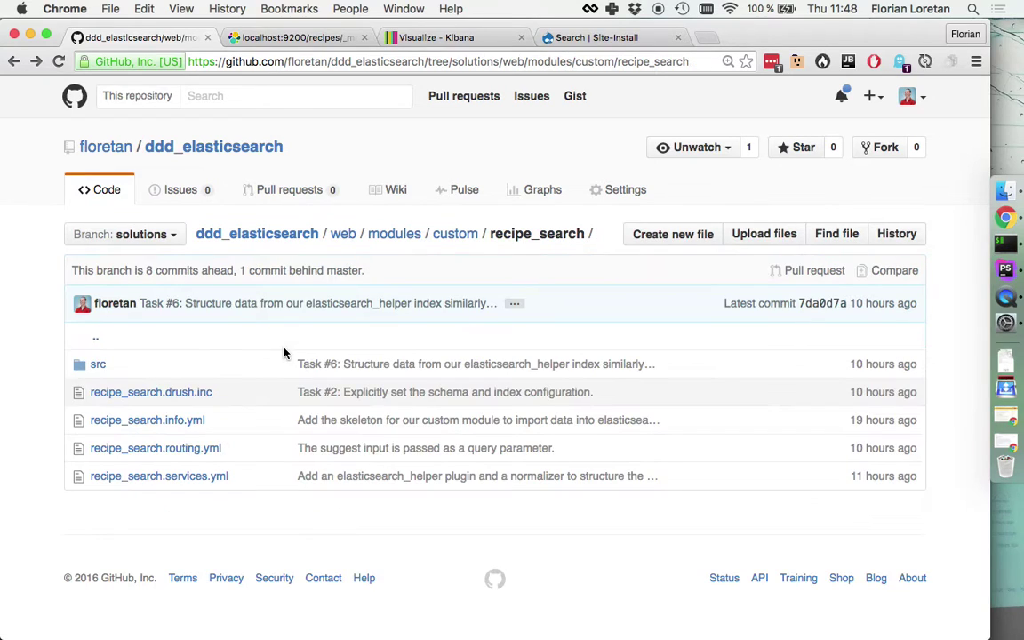
left_click(98, 372)
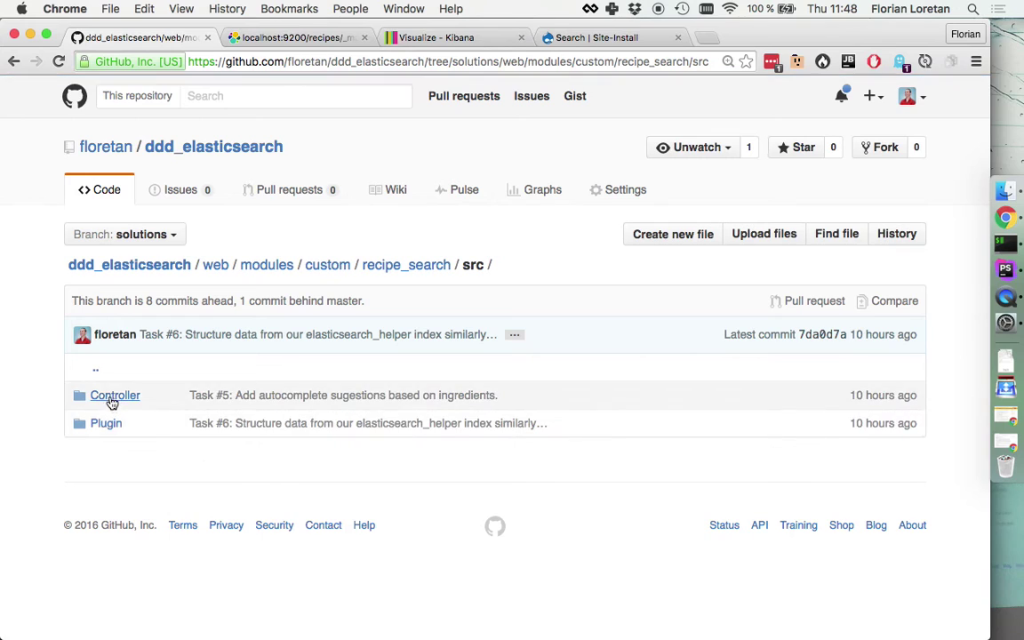
left_click(109, 397)
left_click(133, 396)
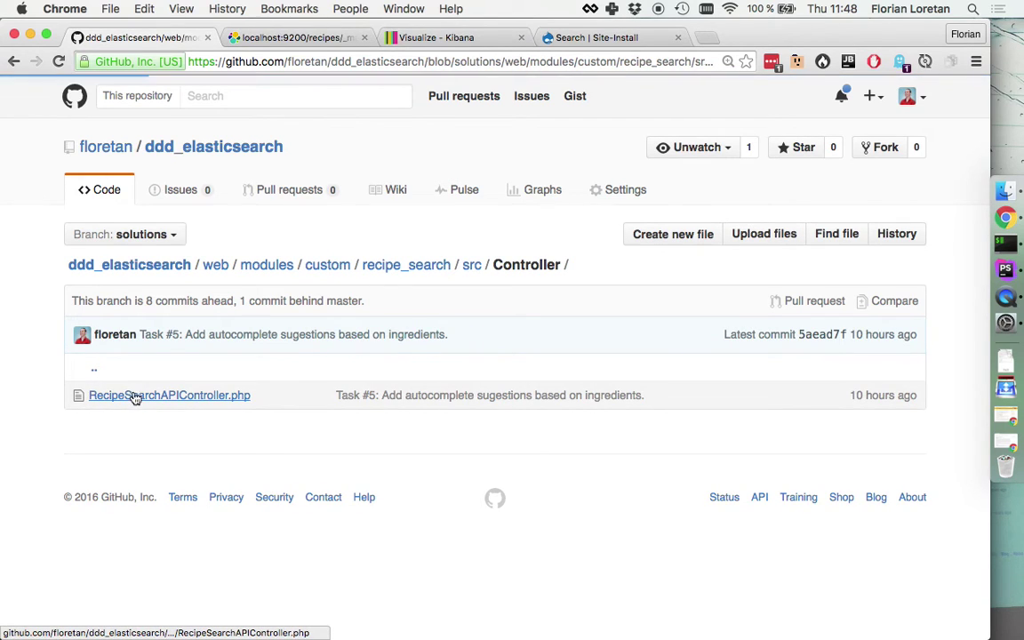
- Copy the solution code from the $query definition through the end of the $selected_ingredients condition
scroll(304, 522, "down", 5)
scroll(303, 522, "down", 10)
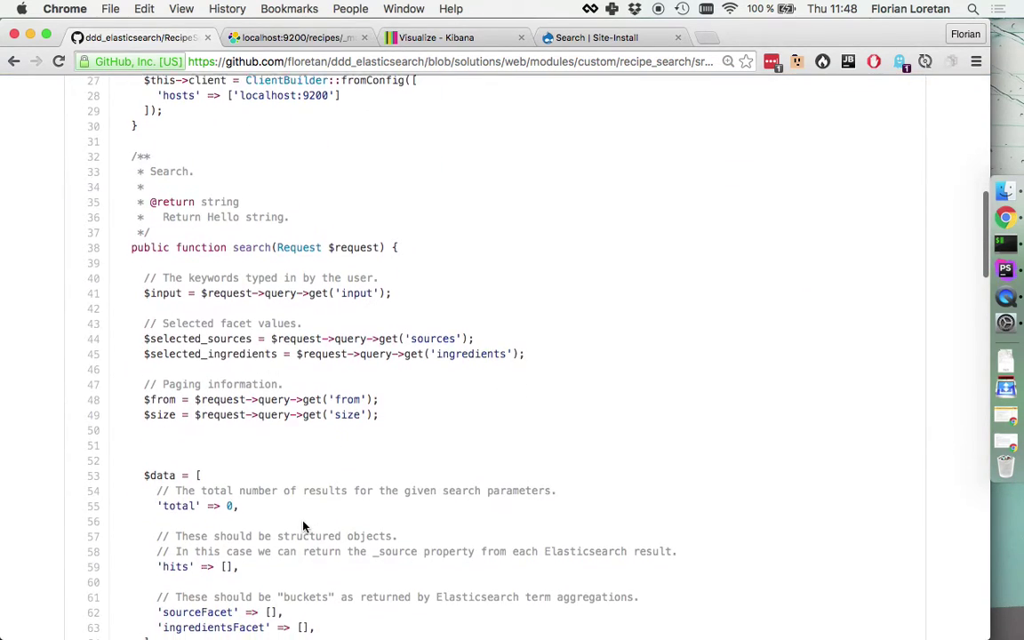
scroll(303, 528, "down", 2)
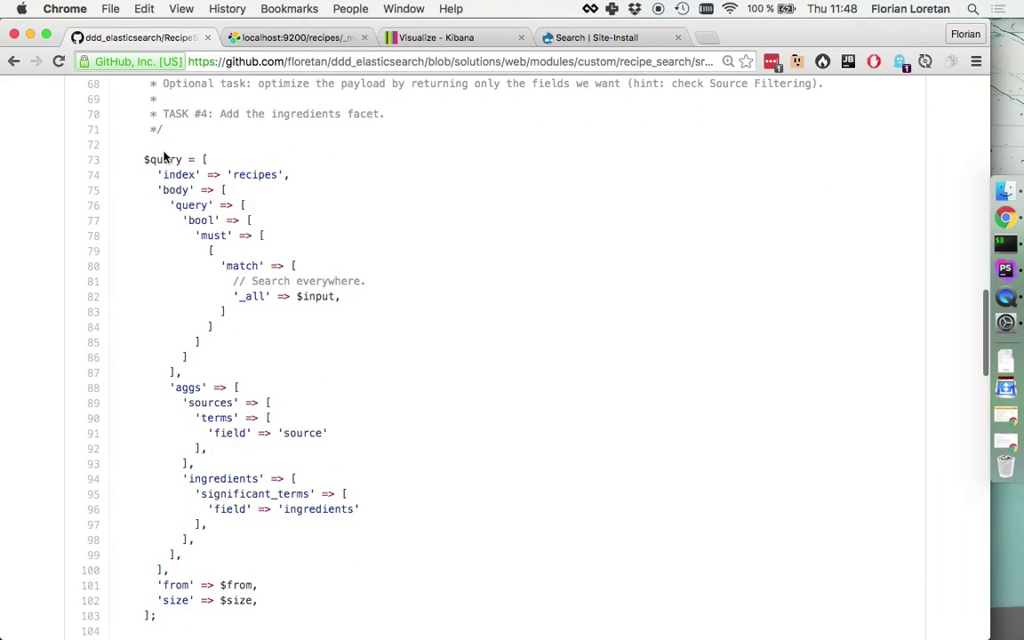
scroll(213, 528, "down", 4)
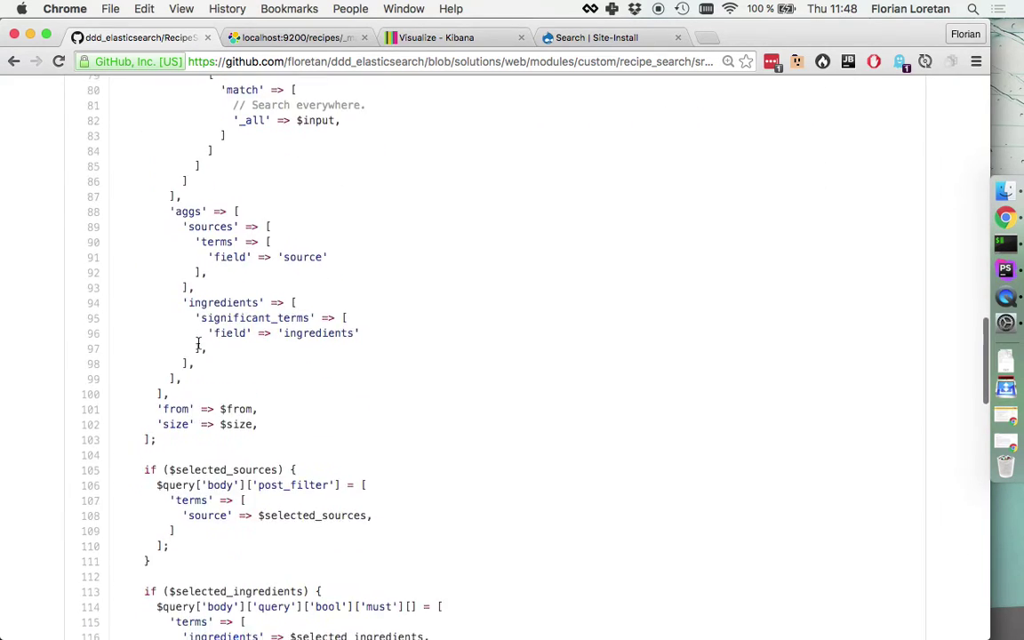
scroll(210, 521, "down", 2)
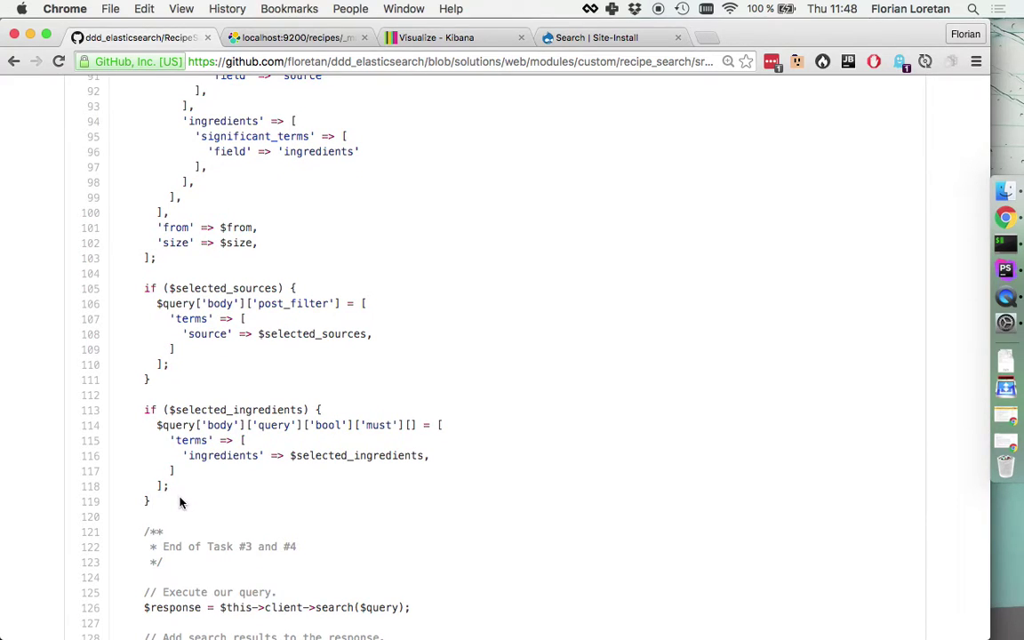
left_click(184, 501, "shift")
key("super+c")
- Switch to PhpStorm and replace the code from $query through the $selected_sources condition with the copied solution code
key("super+Tab")
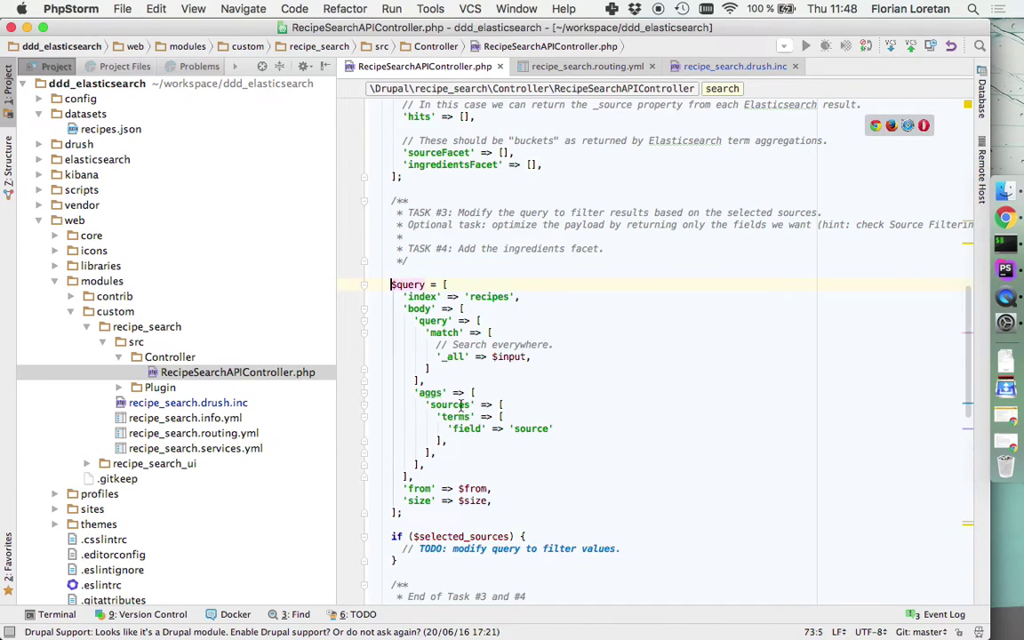
scroll(400, 302, "down", 7)
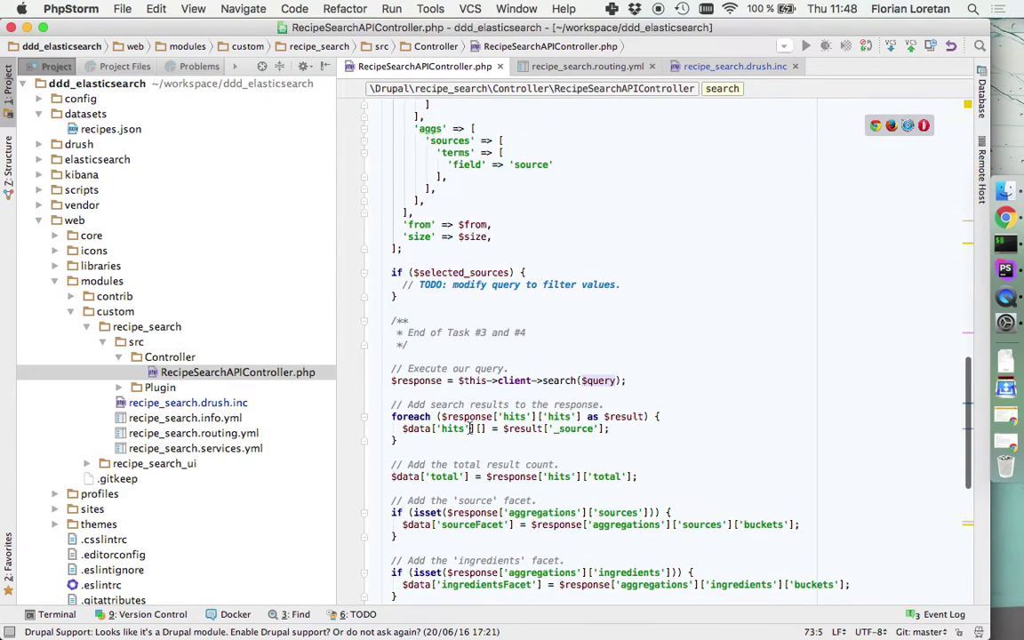
left_click(408, 300, "shift")
key("super+v")
scroll(507, 304, "down", 2)
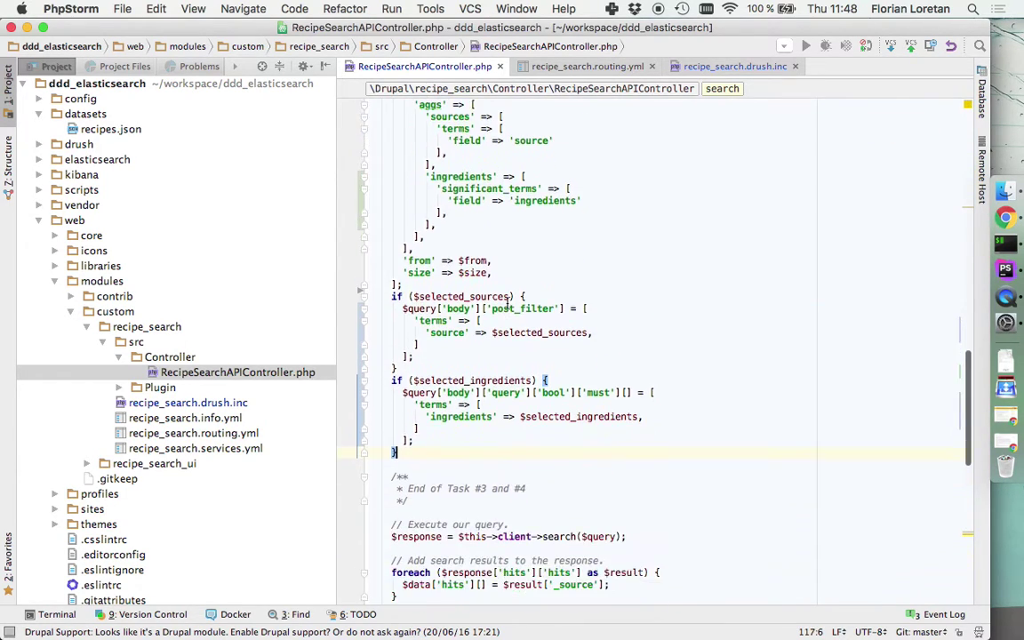
- Review the pasted bool query structure, and switch to the recipe Search page in Chrome
scroll(509, 305, "up", 10)
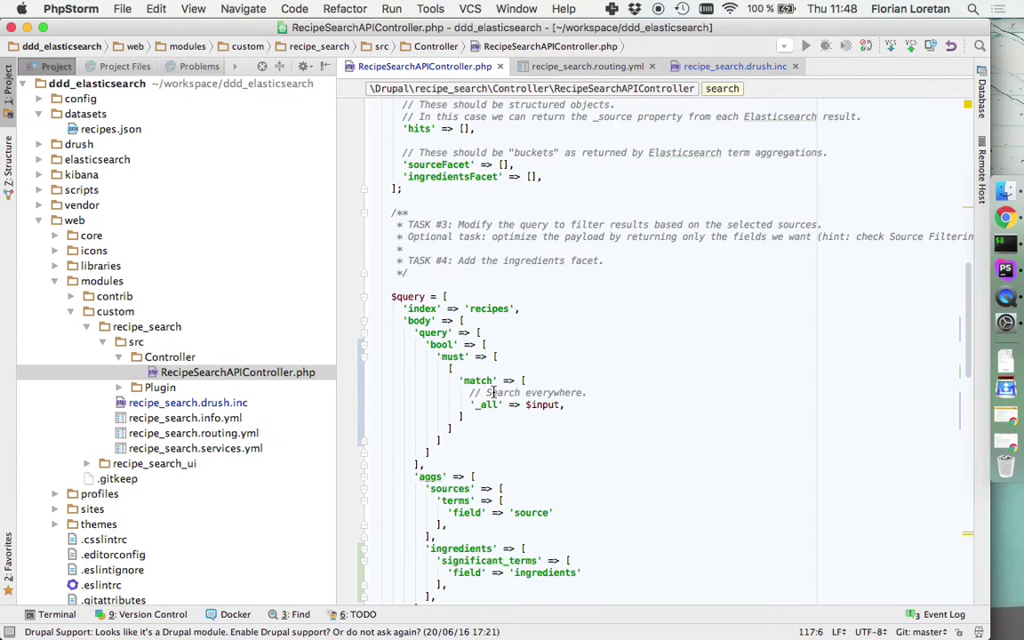
key("super+Tab")
left_click(549, 35)
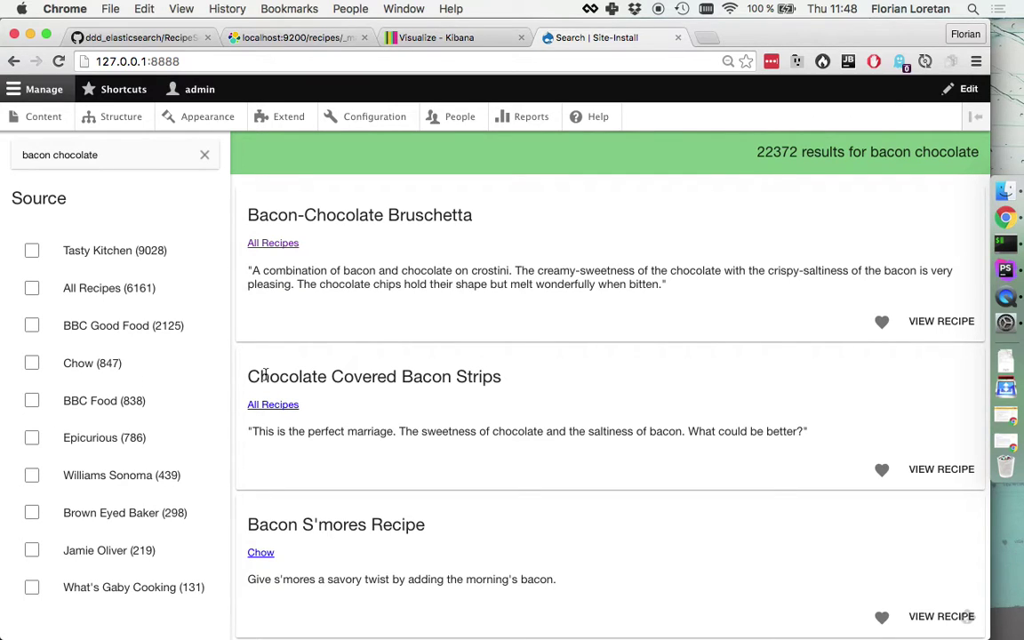
- Switch to PhpStorm and examine the new query, highlighting the bool and query keys and placing the cursor at the match clause
key("super+Tab")
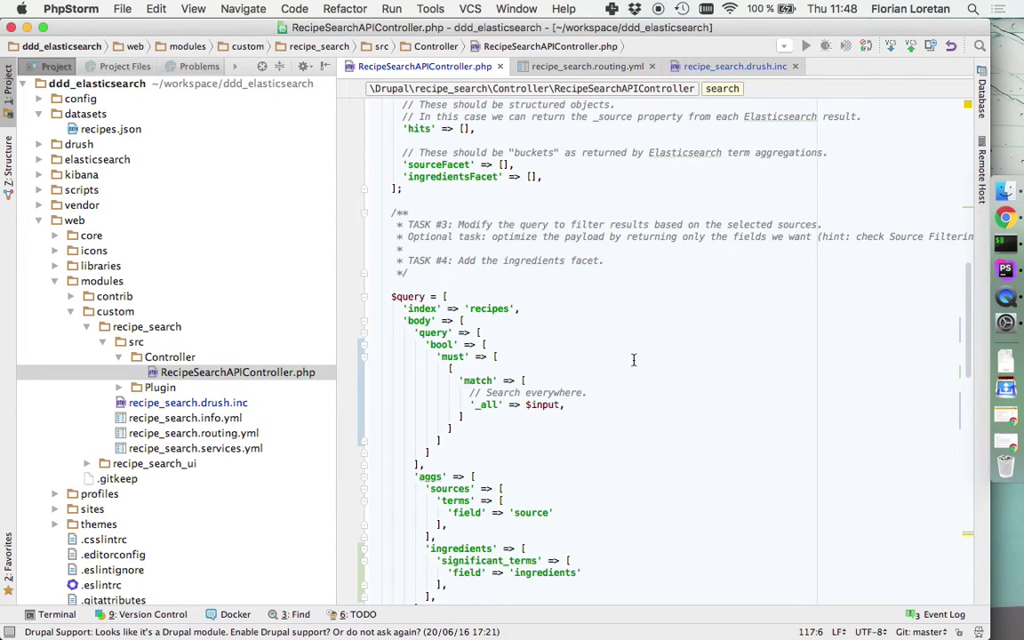
double_click(436, 345)
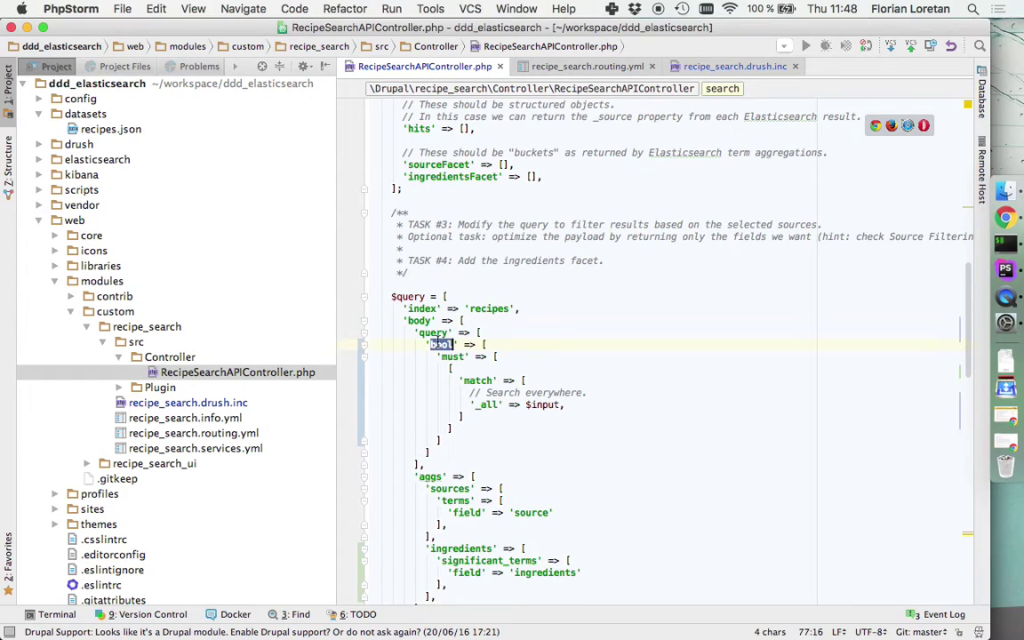
double_click(432, 333)
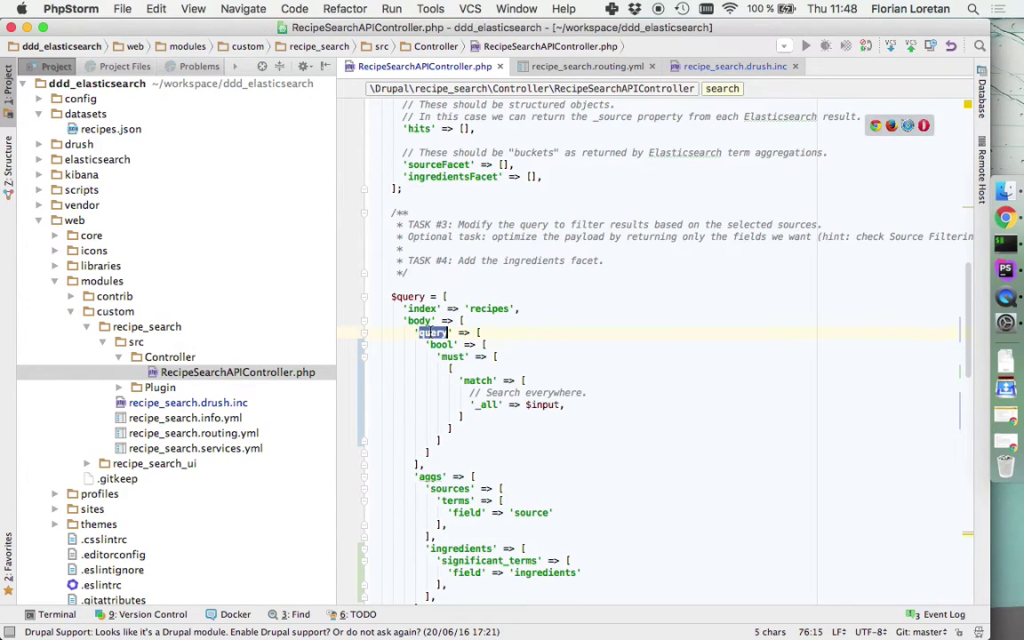
left_click(463, 381)
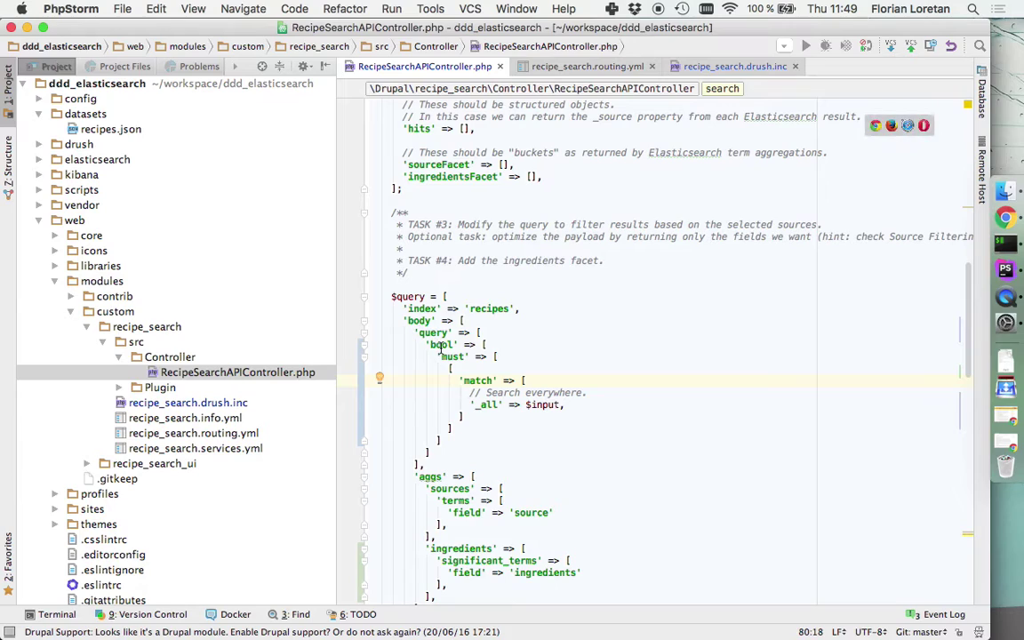
- Examine the bool query's must clause with its match on _all, and the aggregations beneath it in the $query array
double_click(440, 345)
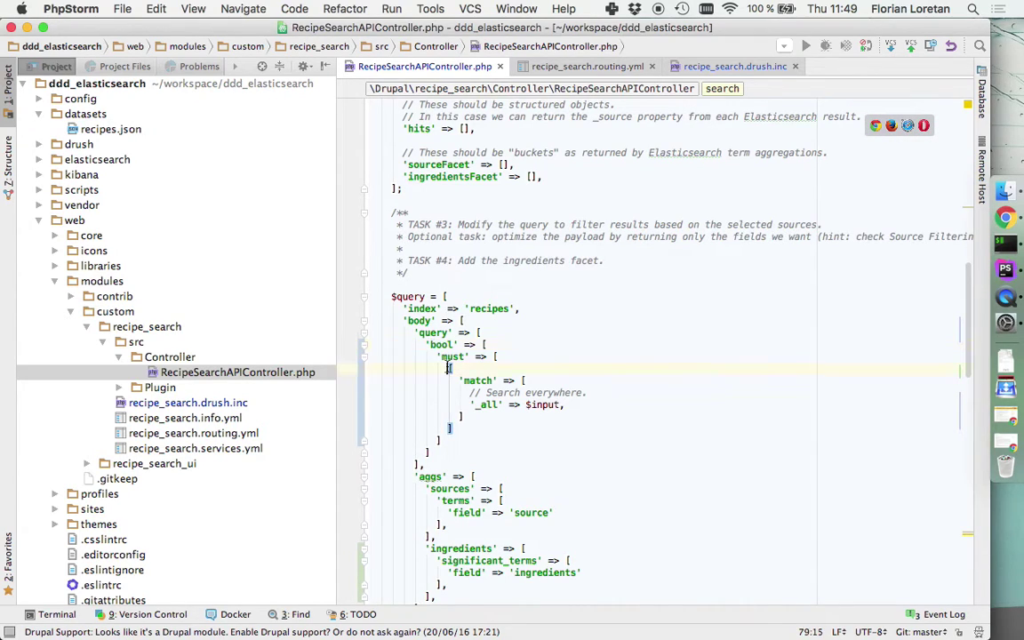
left_click_drag(449, 368, 469, 427)
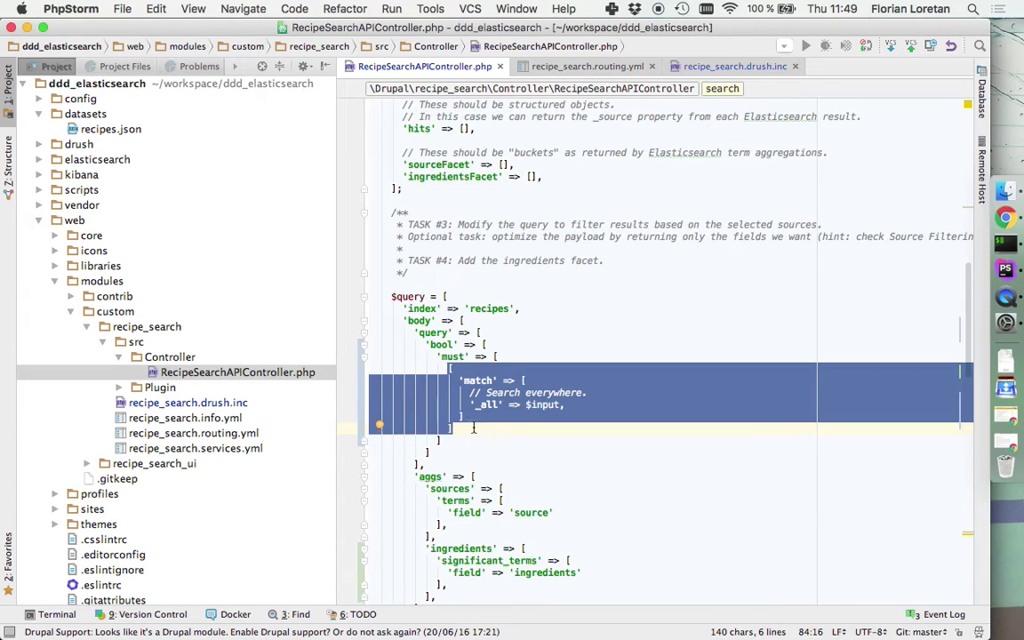
left_click(473, 428)
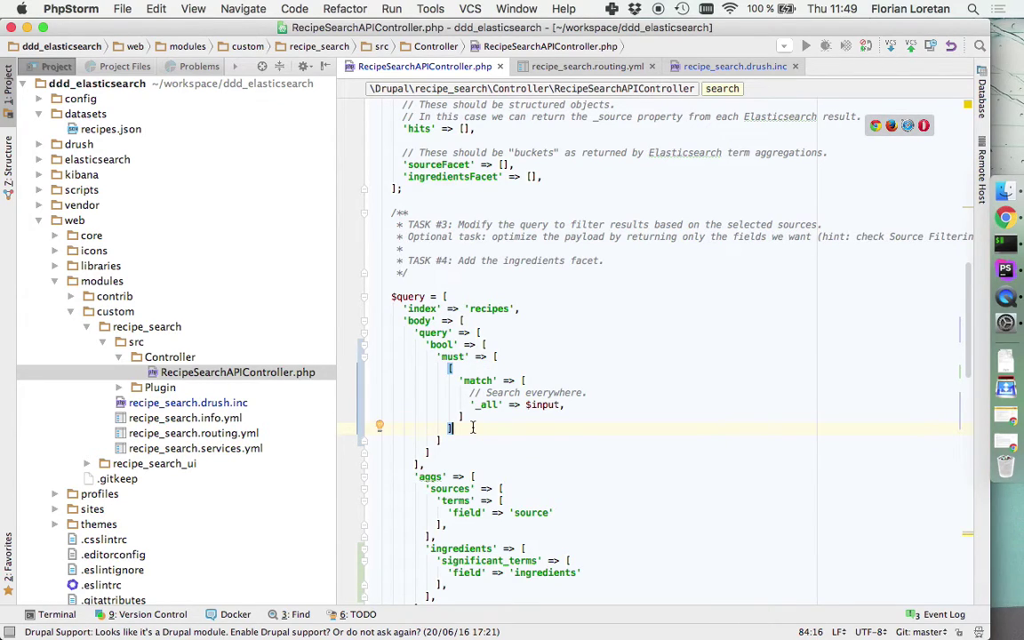
scroll(473, 428, "down", 6)
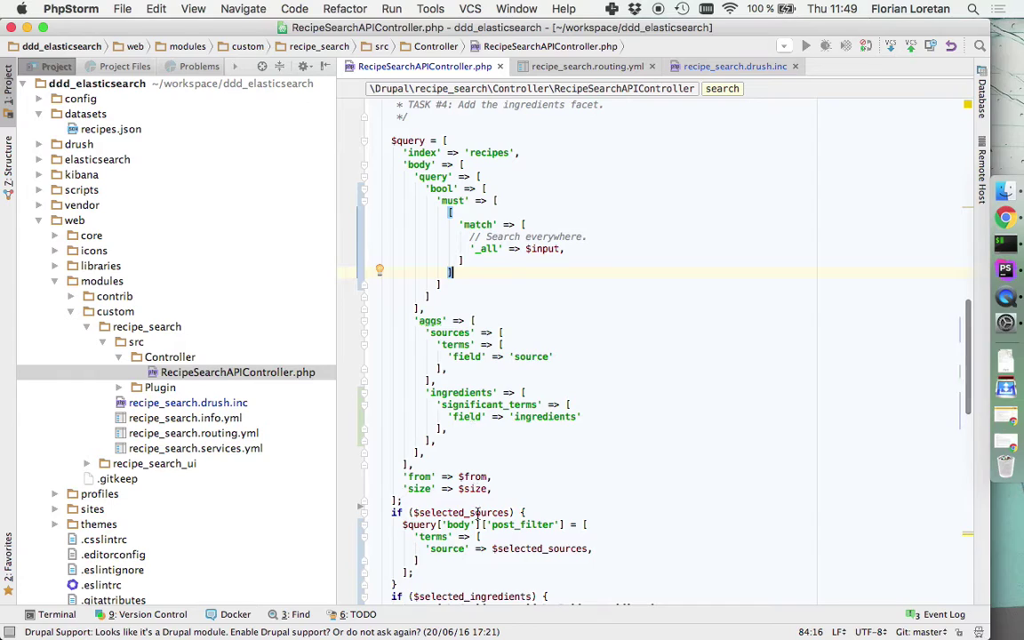
scroll(479, 525, "down", 1)
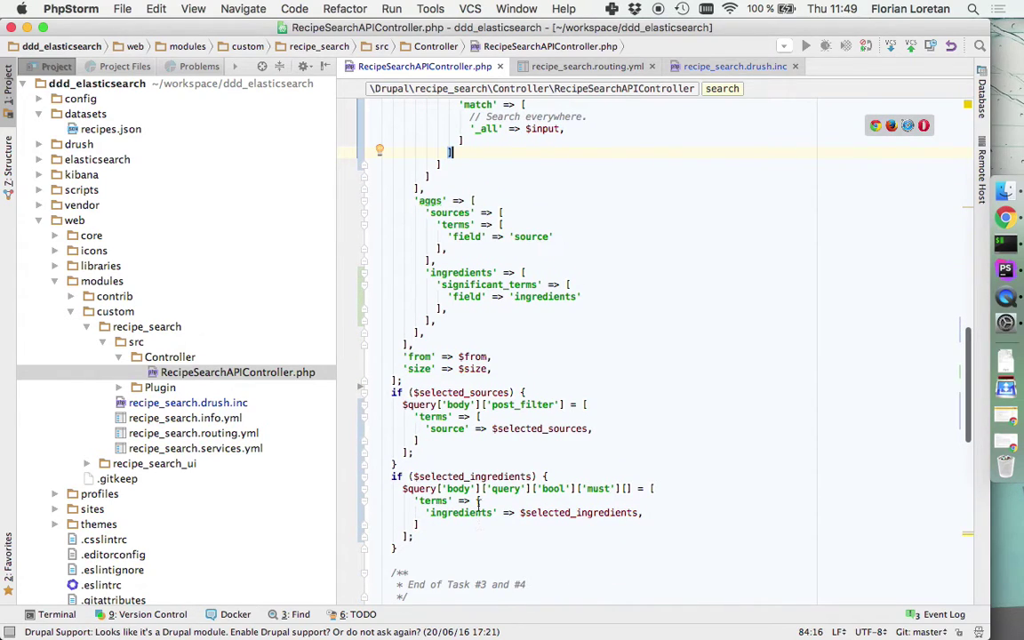
- Examine the selected-sources condition and how the selected-ingredients condition appends a terms clause to the bool query's must array
double_click(473, 392)
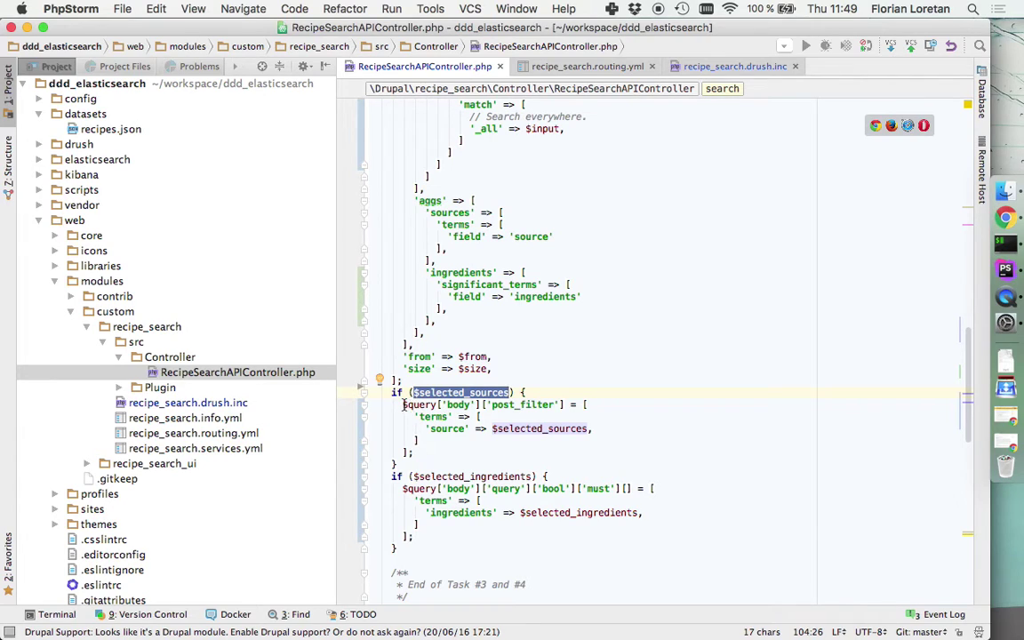
scroll(477, 481, "down", 3)
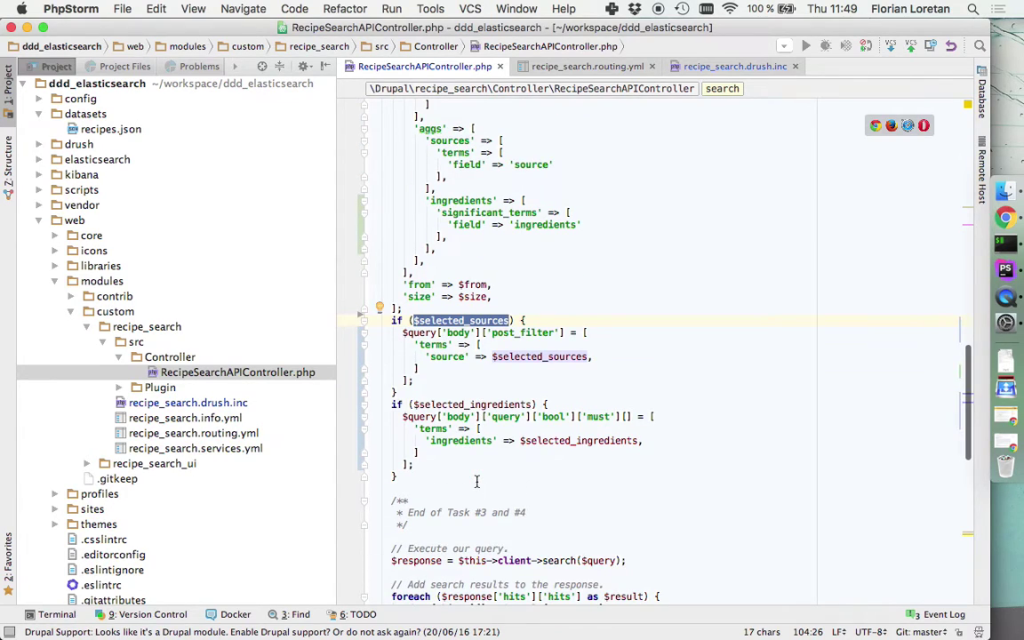
left_click(401, 416)
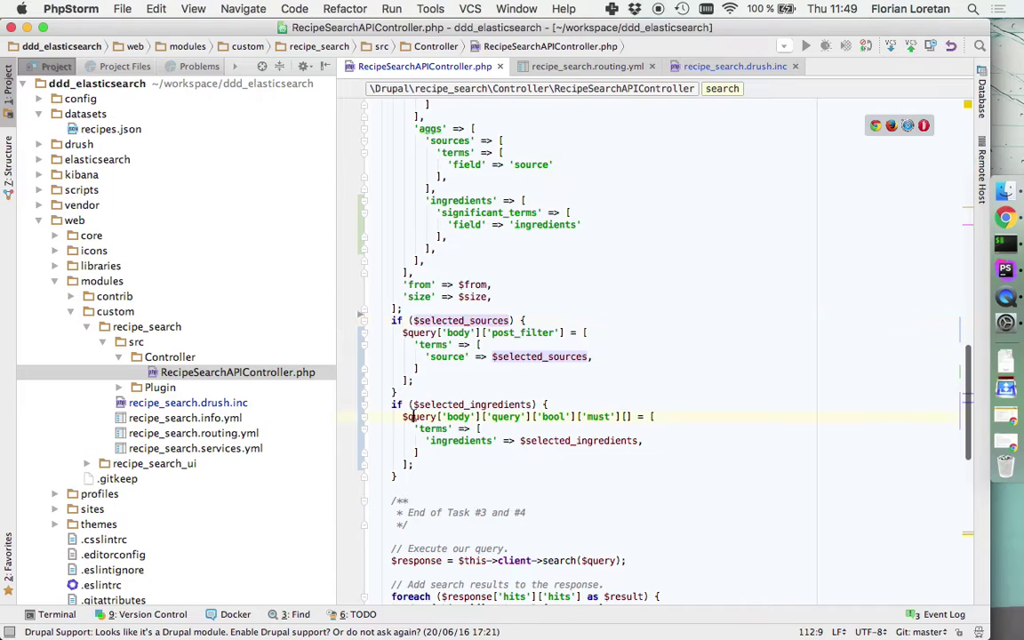
left_click(401, 416)
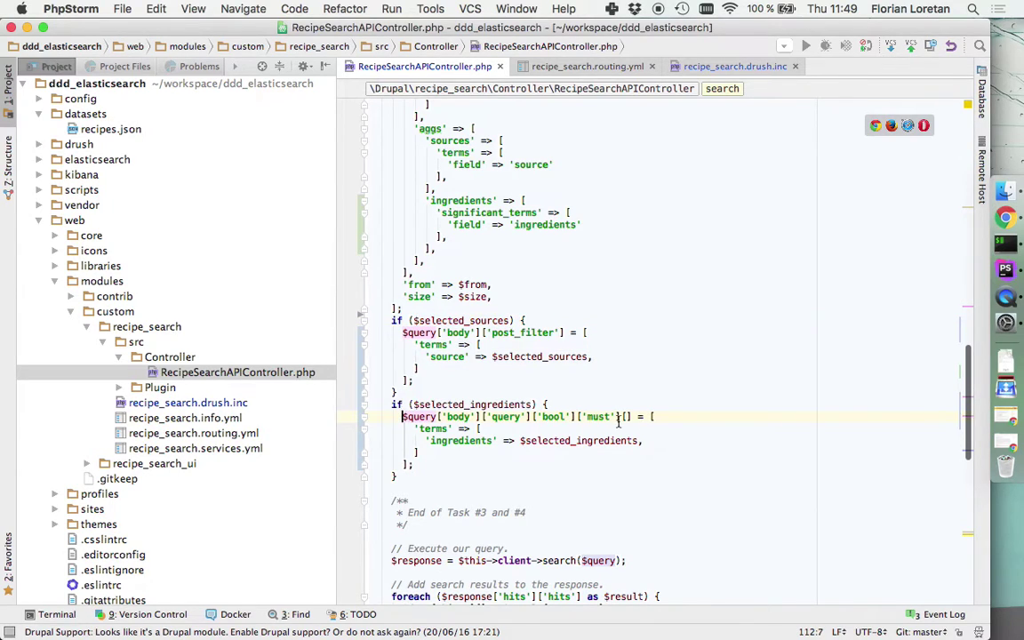
double_click(449, 416)
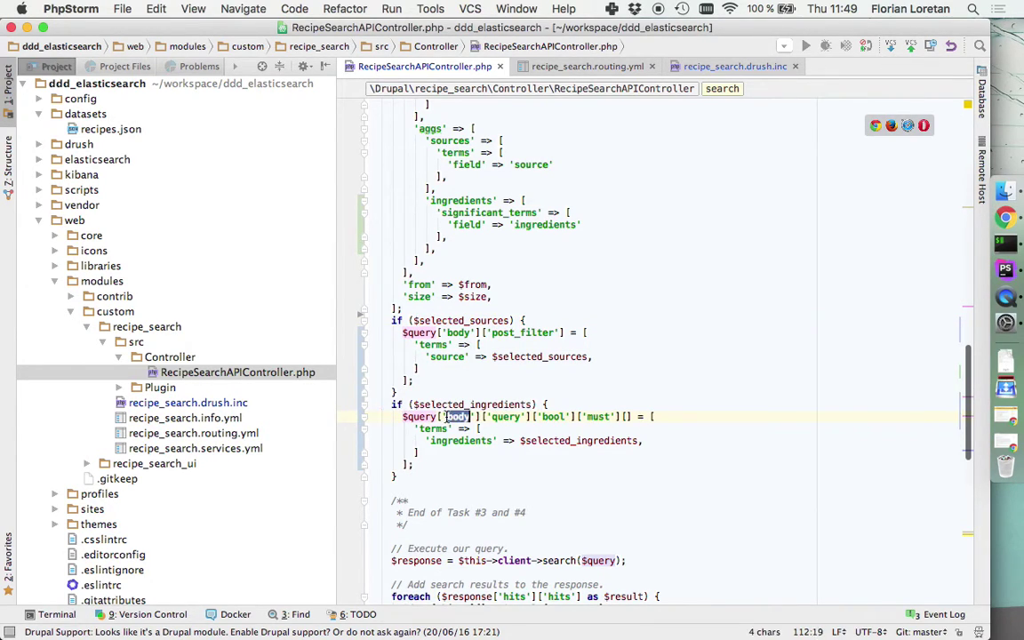
left_click_drag(449, 416, 526, 417)
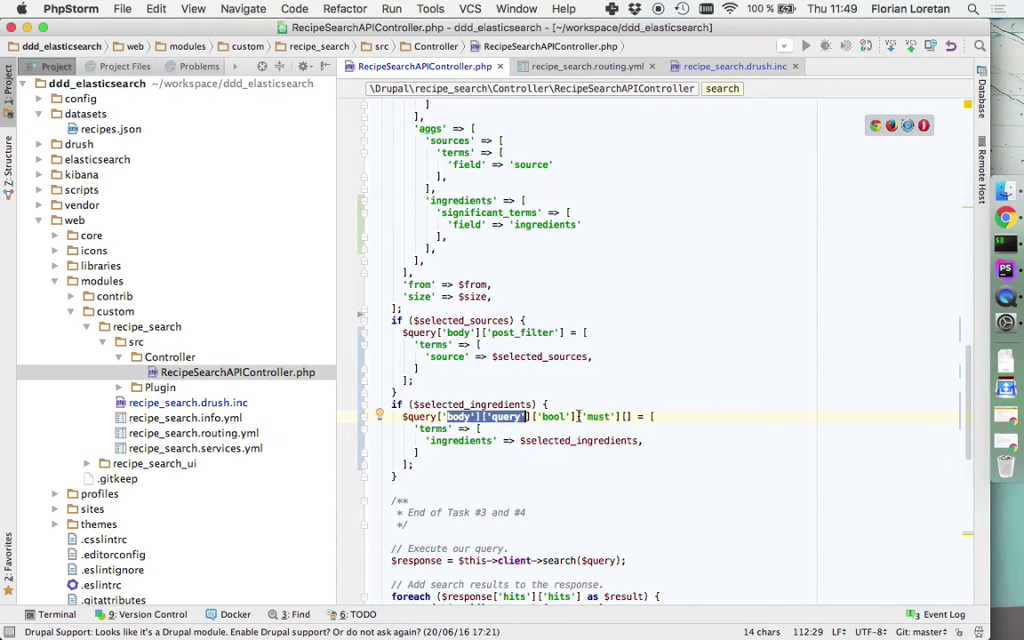
left_click(620, 416)
left_click_drag(620, 417, 631, 417)
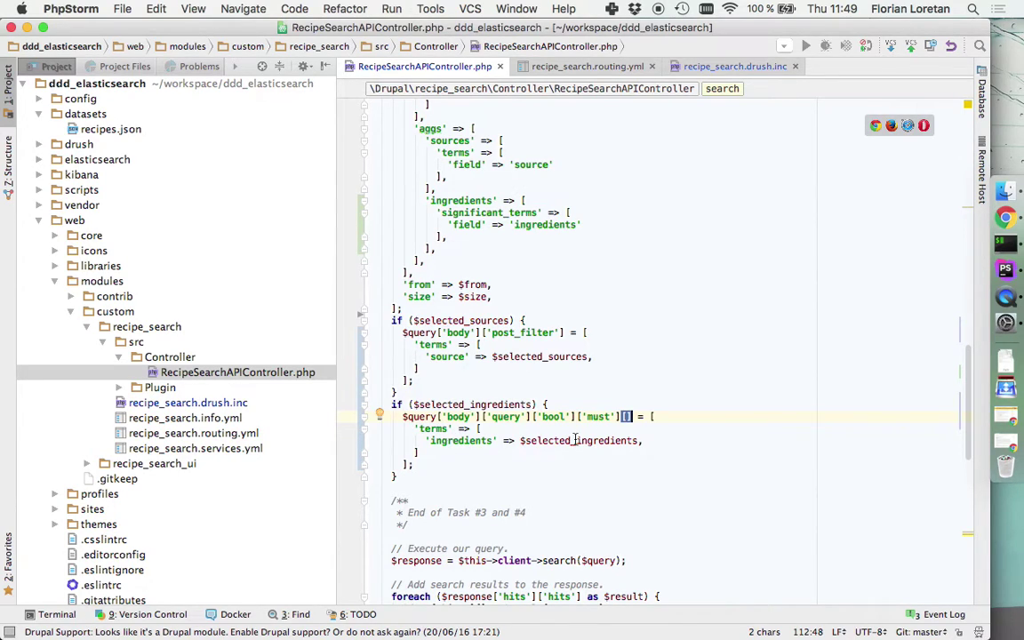
double_click(459, 442)
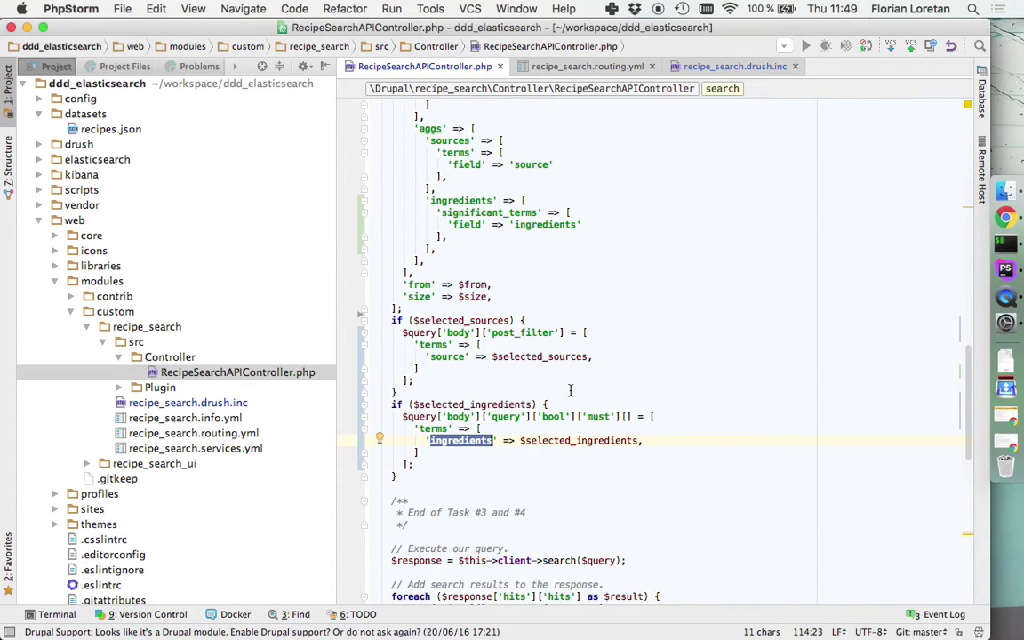
scroll(560, 374, "up", 4)
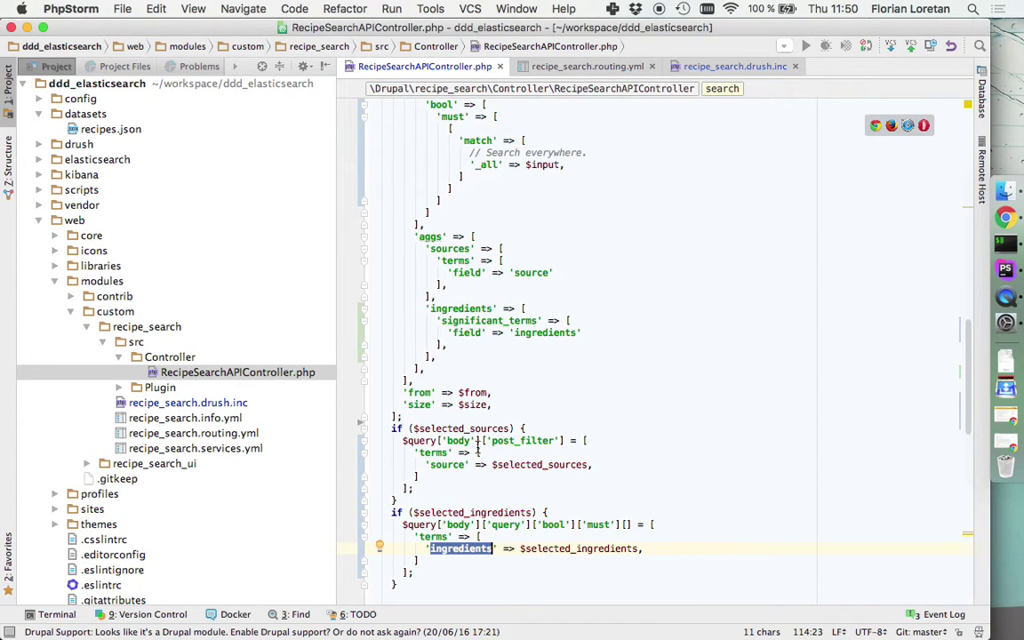
- Check the Source facet on the recipe search page in Chrome against the post_filter key in PhpStorm's controller code
key("super+Tab")
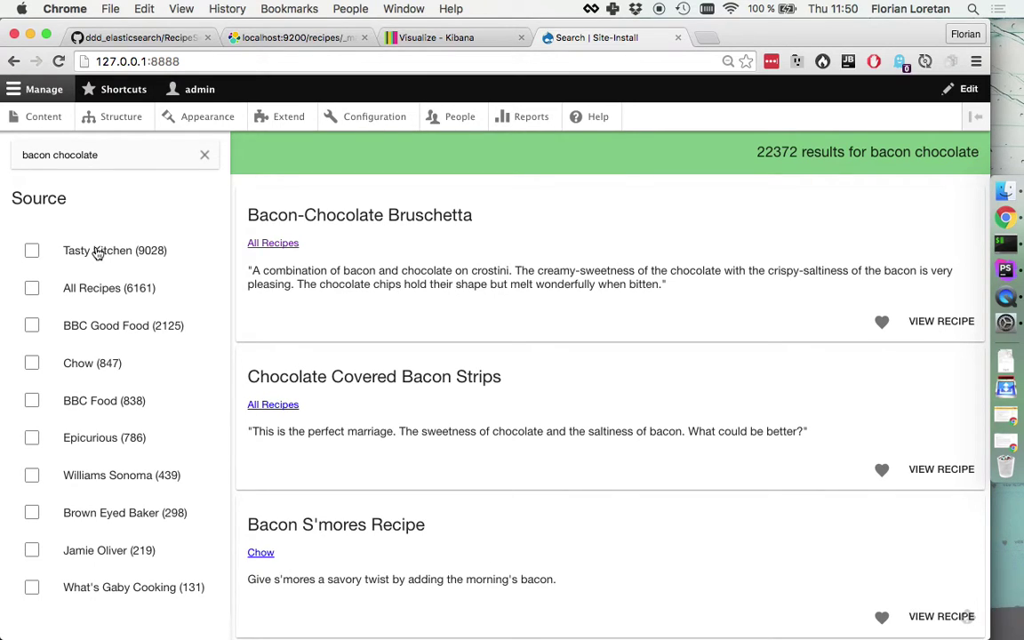
key("super+Tab")
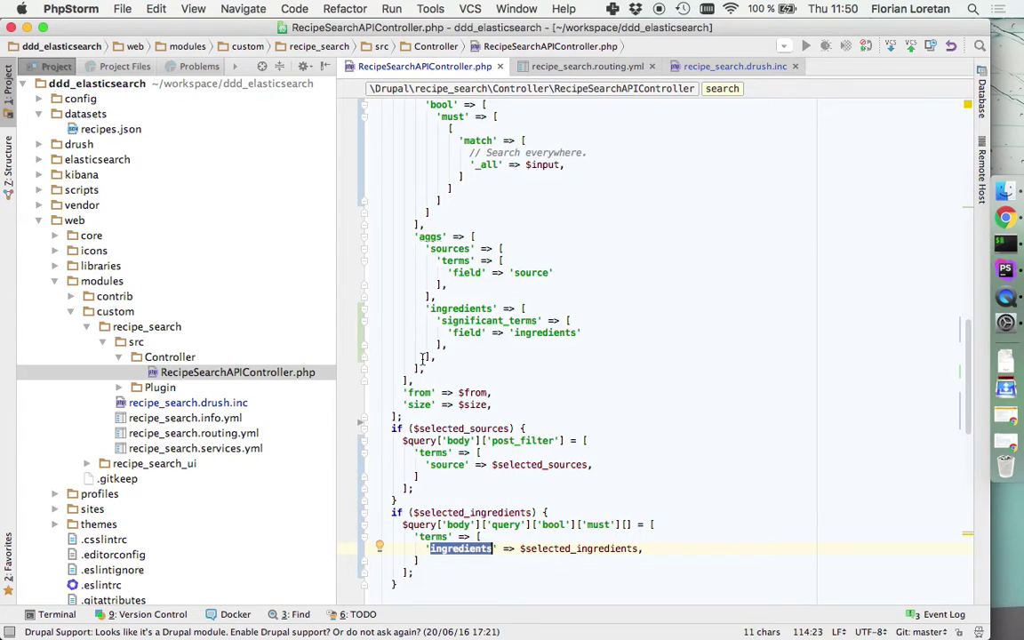
double_click(516, 442)
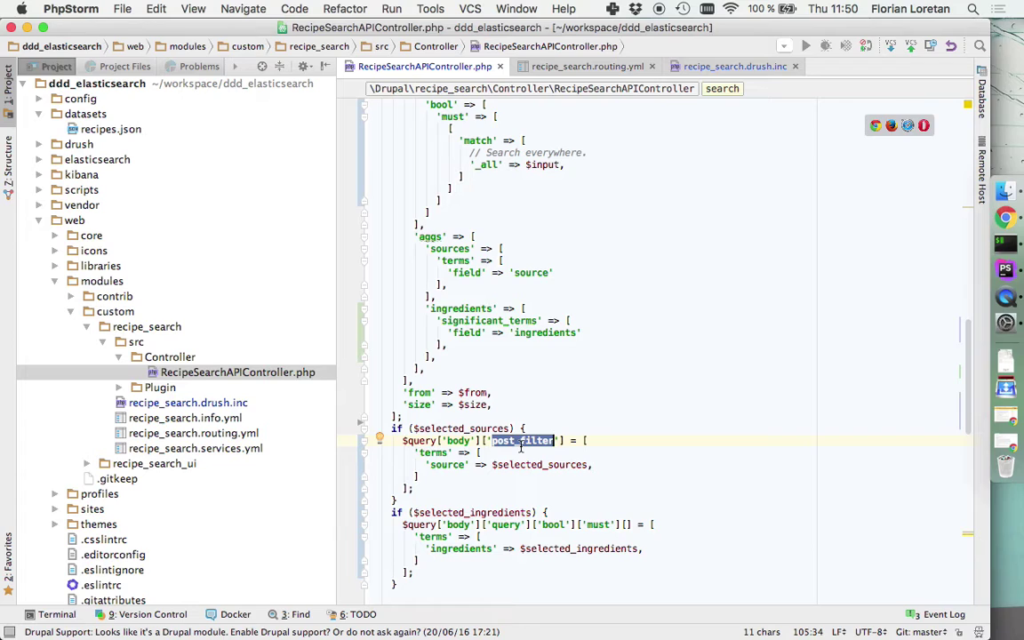
- In Chrome, filter the bacon chocolate results by the Tasty Kitchen source and inspect the Ingredients and Source facets
key("super+Tab")
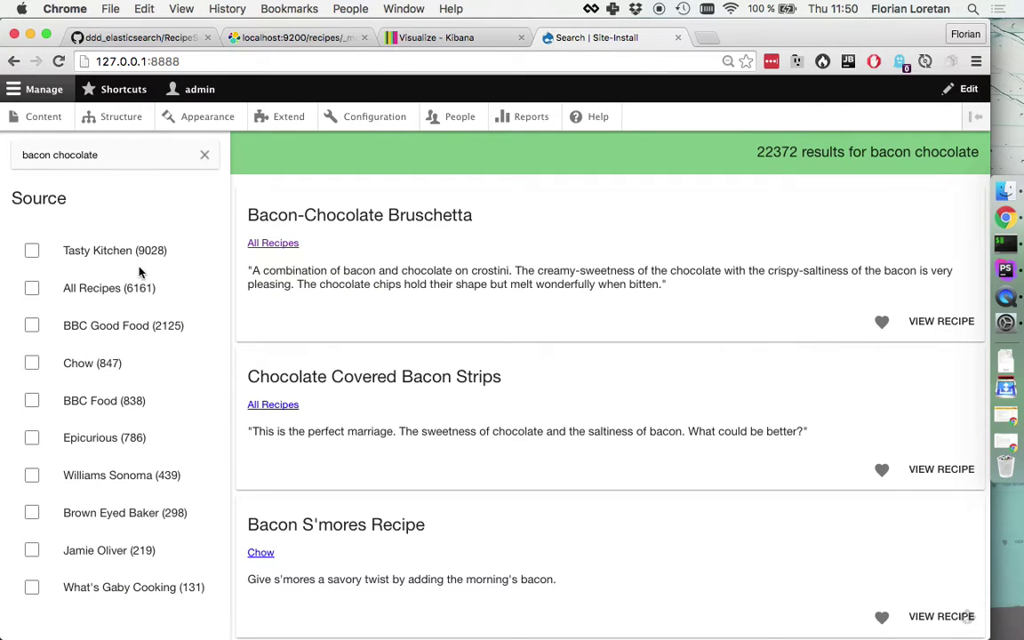
left_click(50, 255)
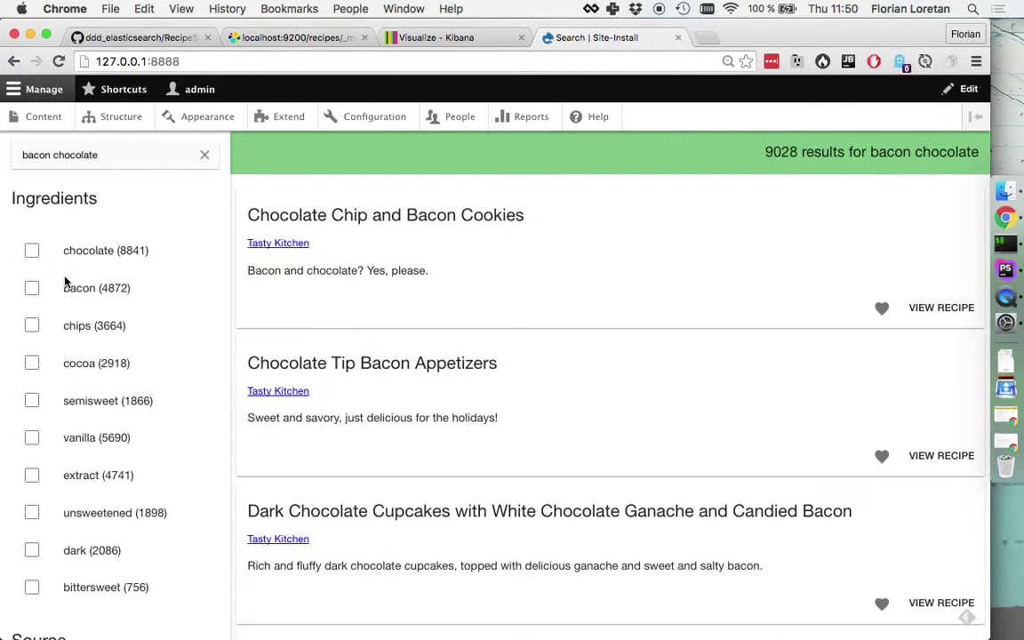
scroll(113, 409, "down", 1)
scroll(113, 409, "down", 3)
scroll(114, 407, "up", 2)
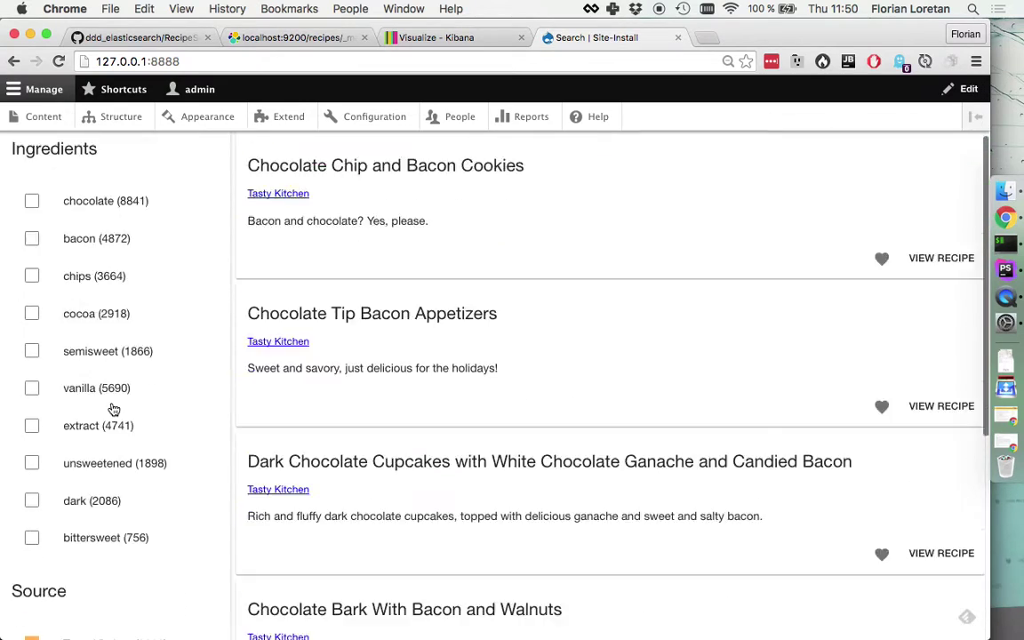
scroll(113, 414, "down", 3)
scroll(78, 524, "down", 2)
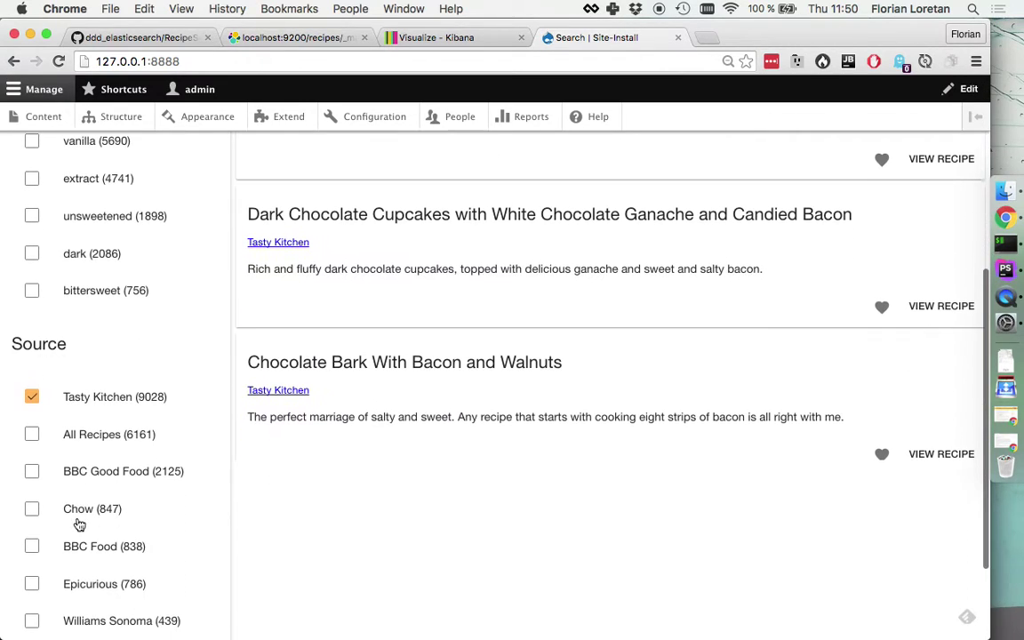
scroll(76, 565, "down", 2)
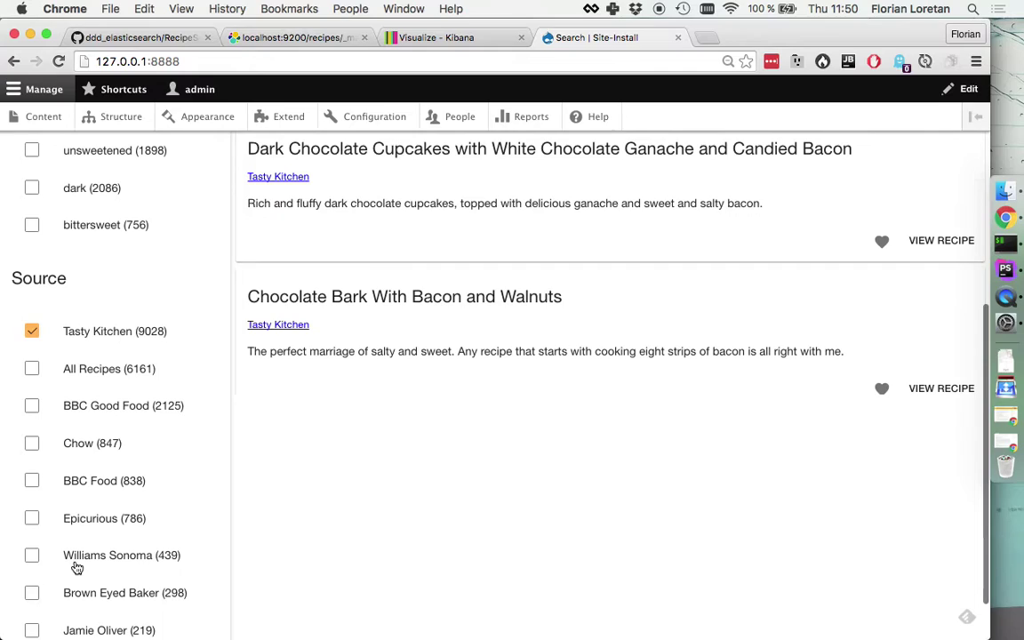
- Try adding the All Recipes source filter, remove it again, and clear the Tasty Kitchen filter
left_click(32, 370)
left_click(32, 370)
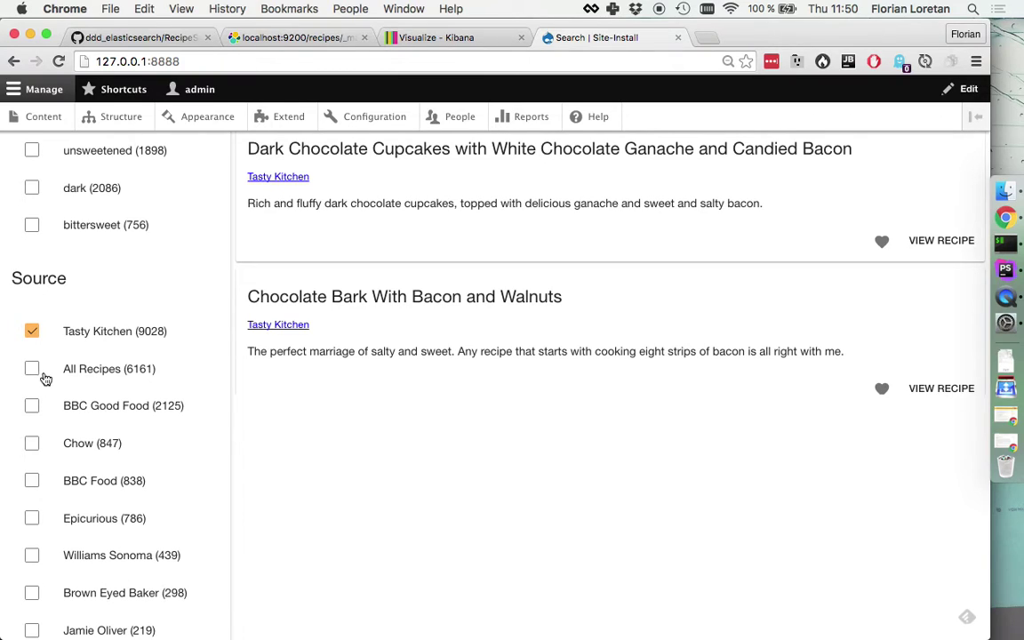
left_click(32, 370)
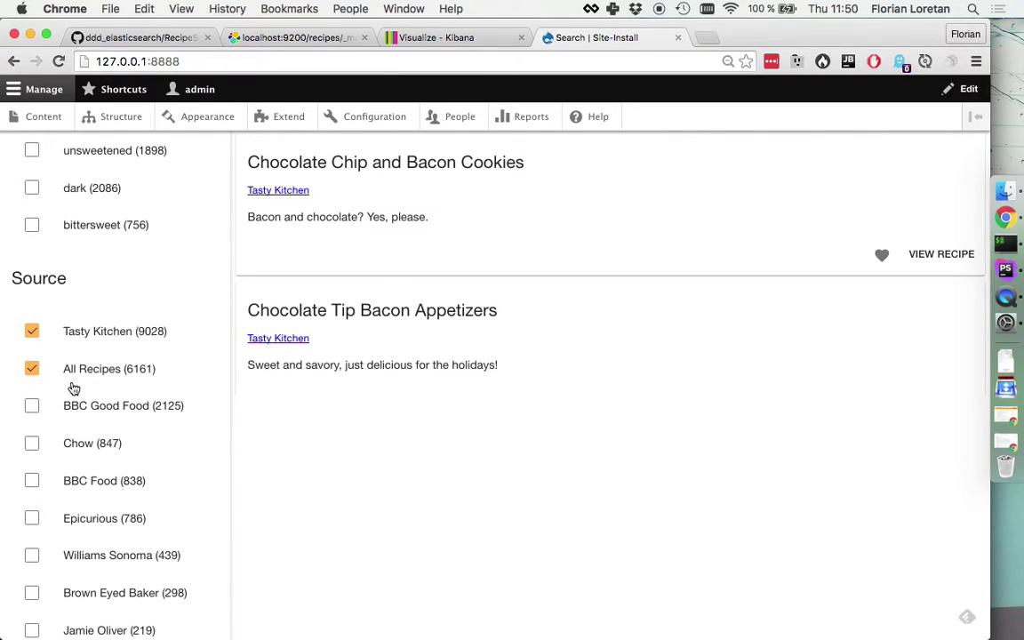
left_click(31, 379)
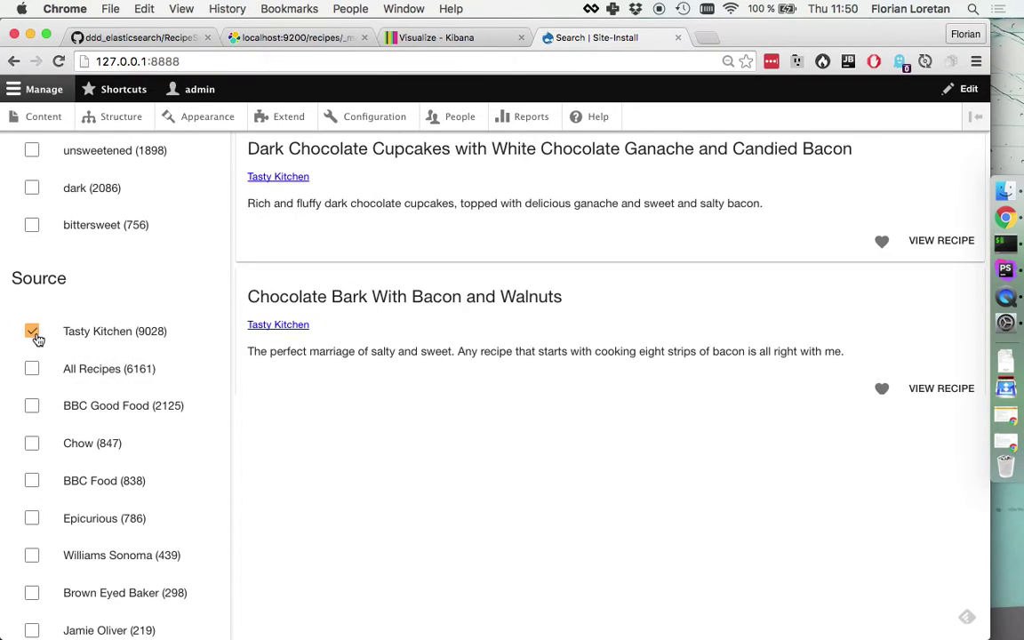
left_click(32, 328)
scroll(112, 381, "up", 5)
scroll(112, 381, "up", 2)
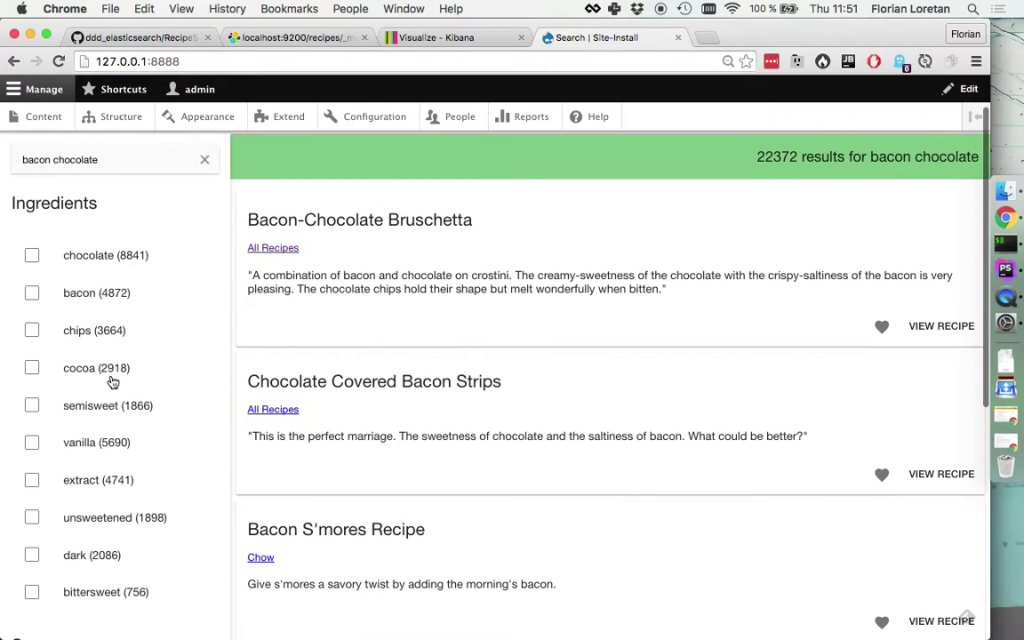
- Switch to PhpStorm and review the selected-ingredients filter that uses $selected_ingredients in the terms clause
key("super+Tab")
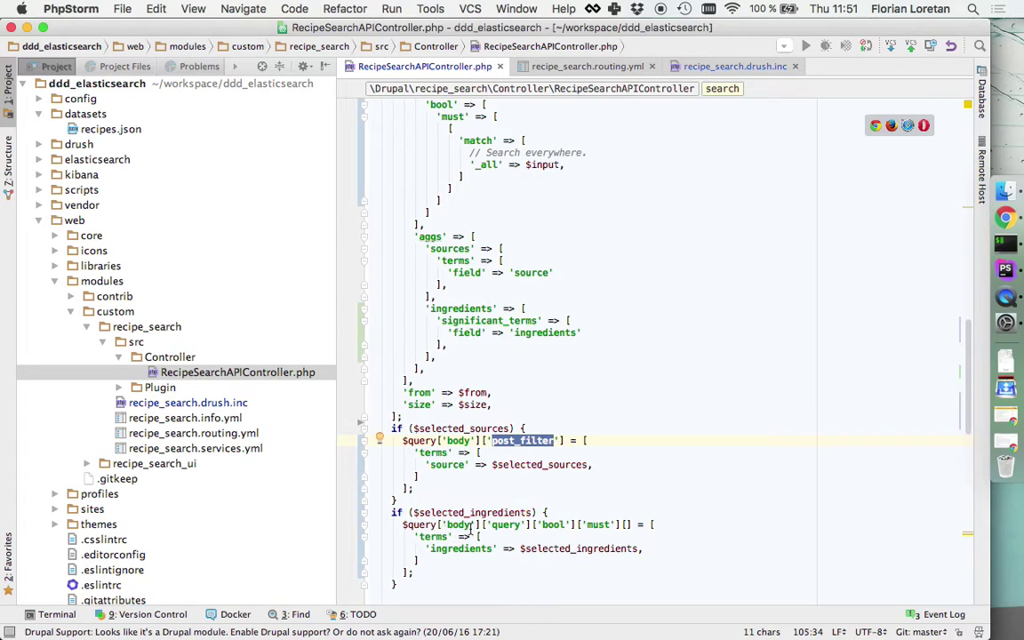
scroll(435, 538, "down", 3)
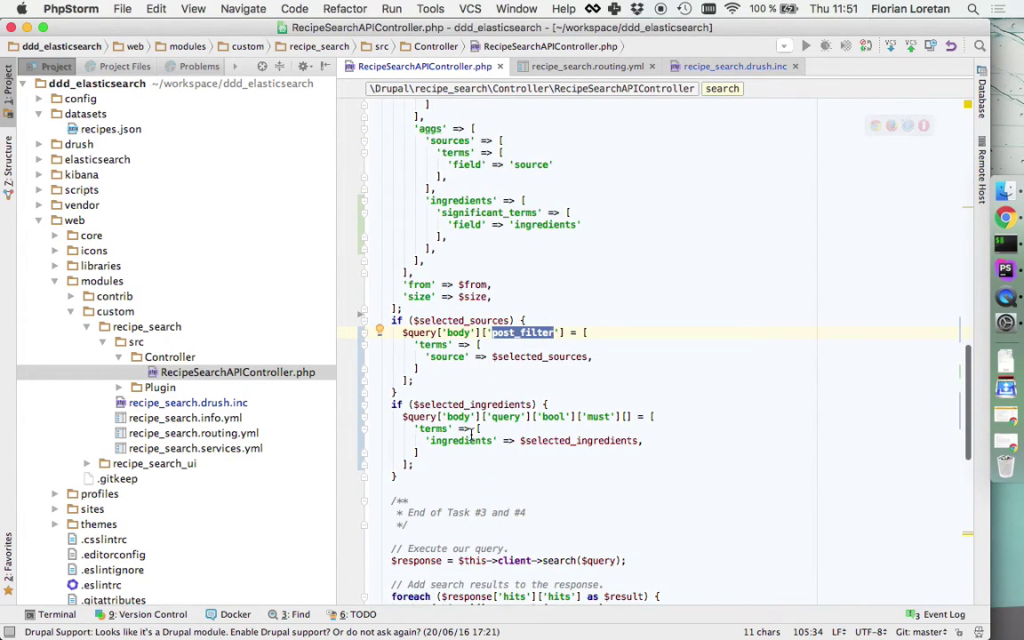
left_click(519, 440)
- Switch to Chrome and search the recipes for "chicken" in place of the current search terms
key("super+Tab")
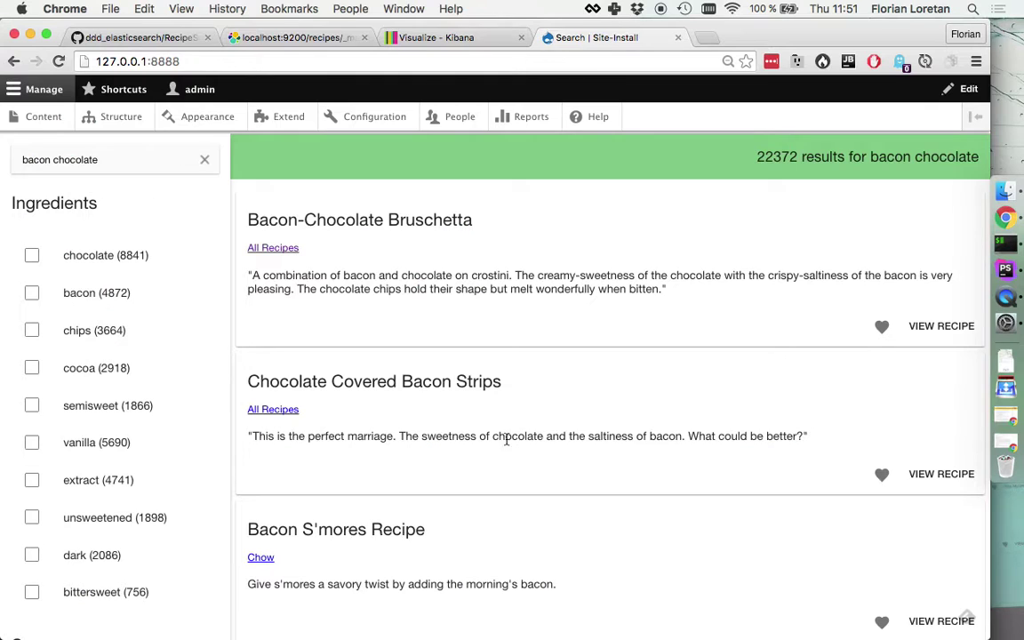
triple_click(130, 161)
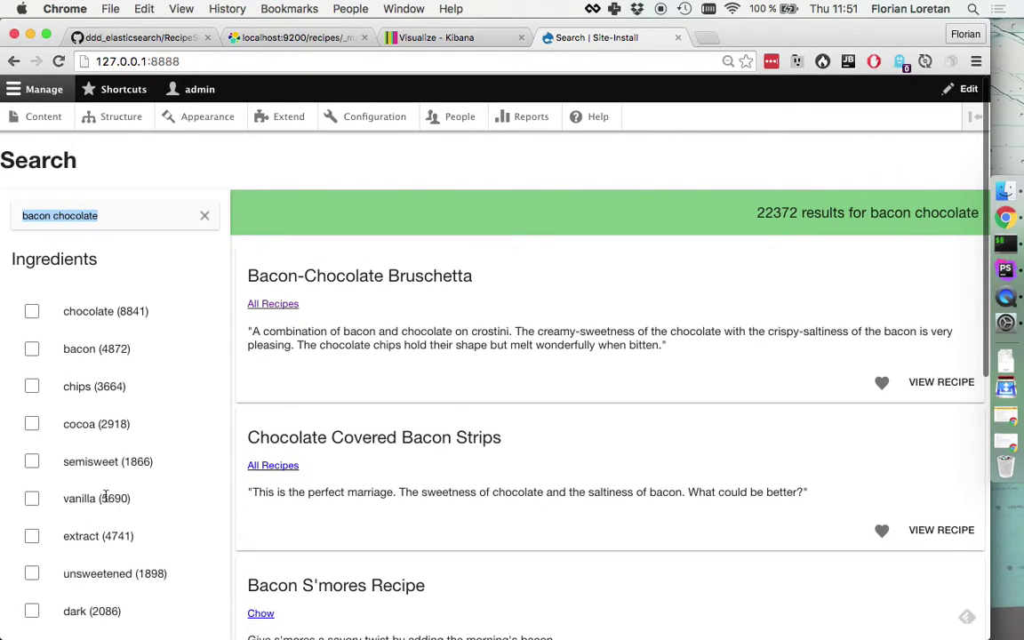
type("chec")
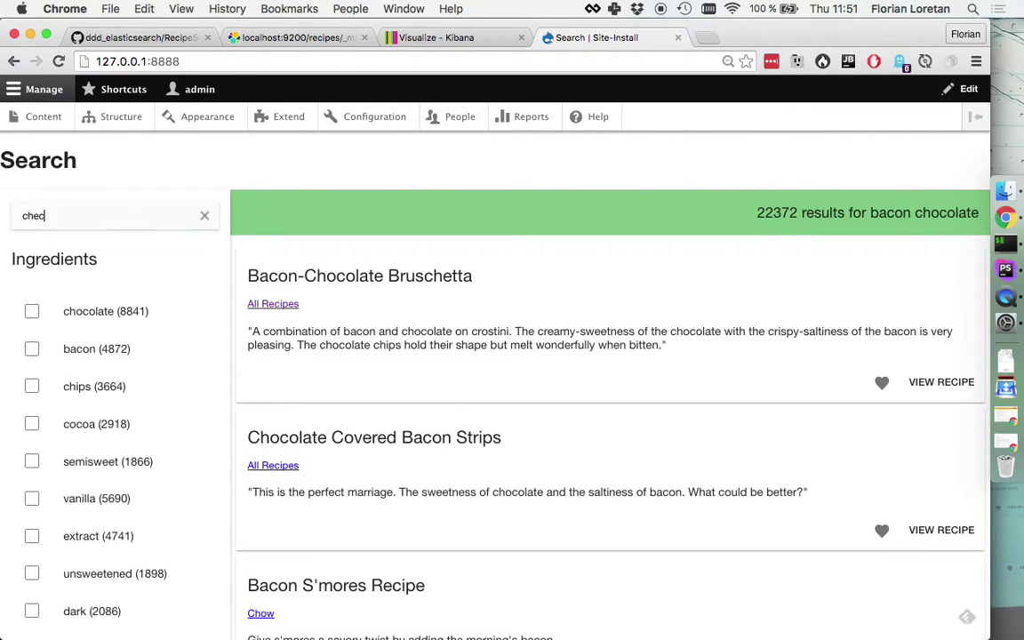
key("BackSpace")
type("icken")
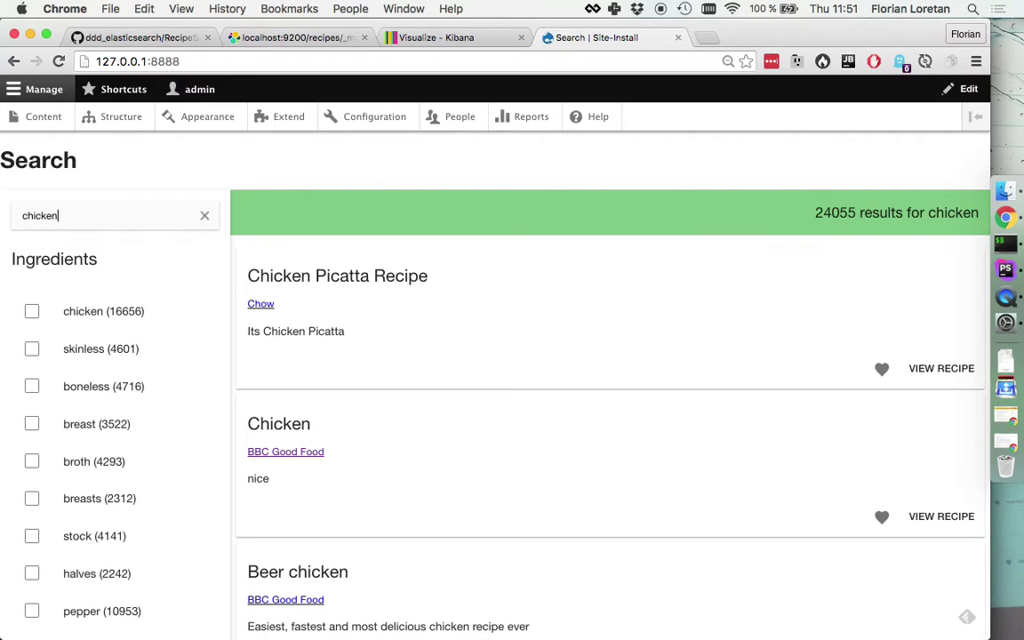
- In PhpStorm, change the ingredients aggregation type to terms in the query, and return to the recipe search page in Chrome
key("super+Tab")
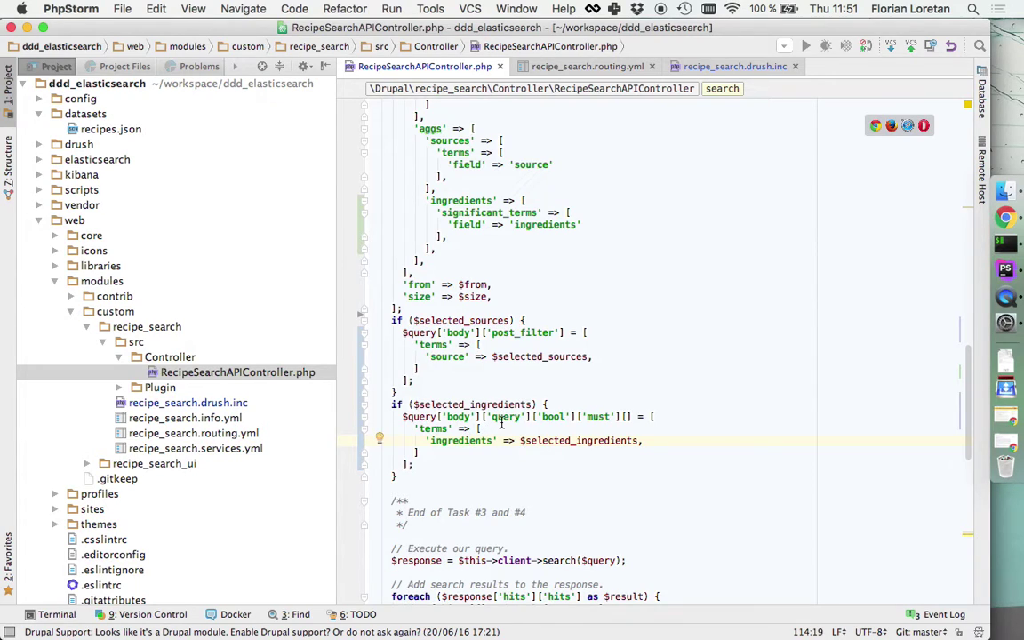
left_click(475, 212)
double_click(476, 213)
type("terms")
scroll(476, 213, "up", 2)
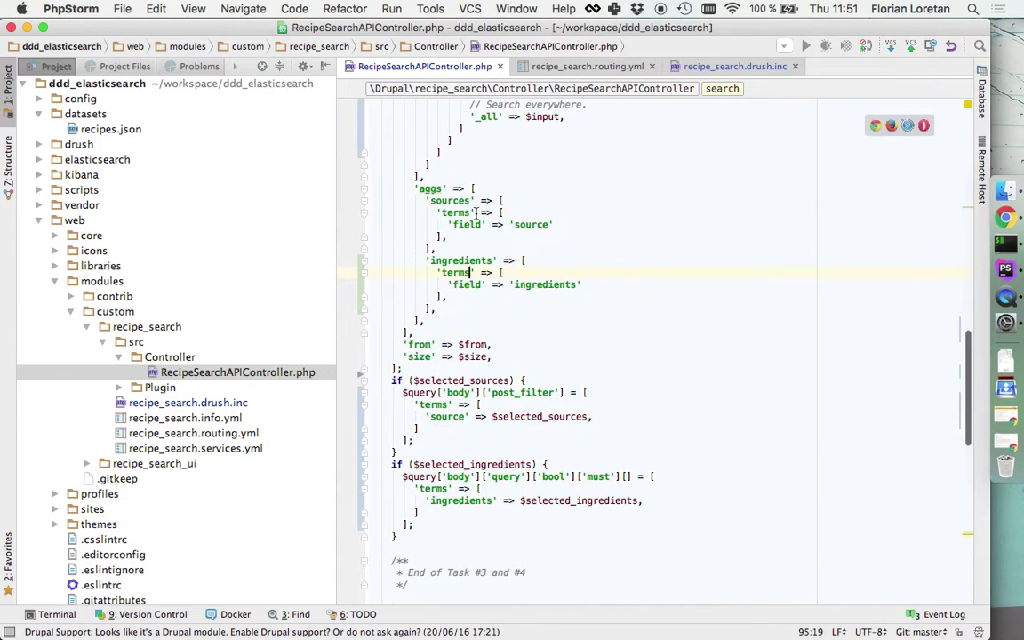
key("super+Tab")
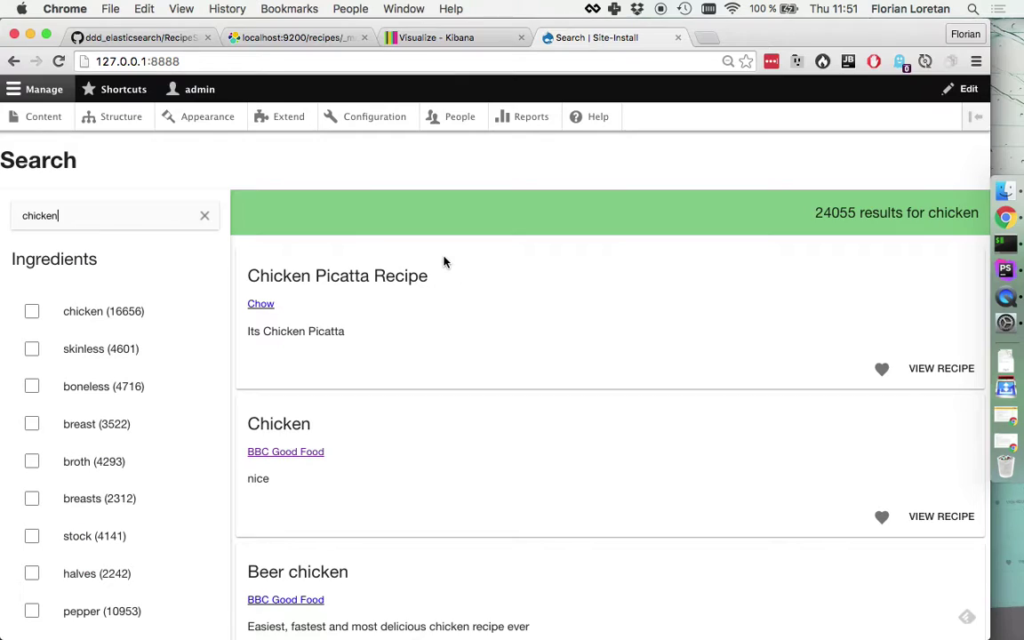
- Reload the recipe search page and search for "chicken" and "roast" to review the terms-based ingredient facets
key("Return")
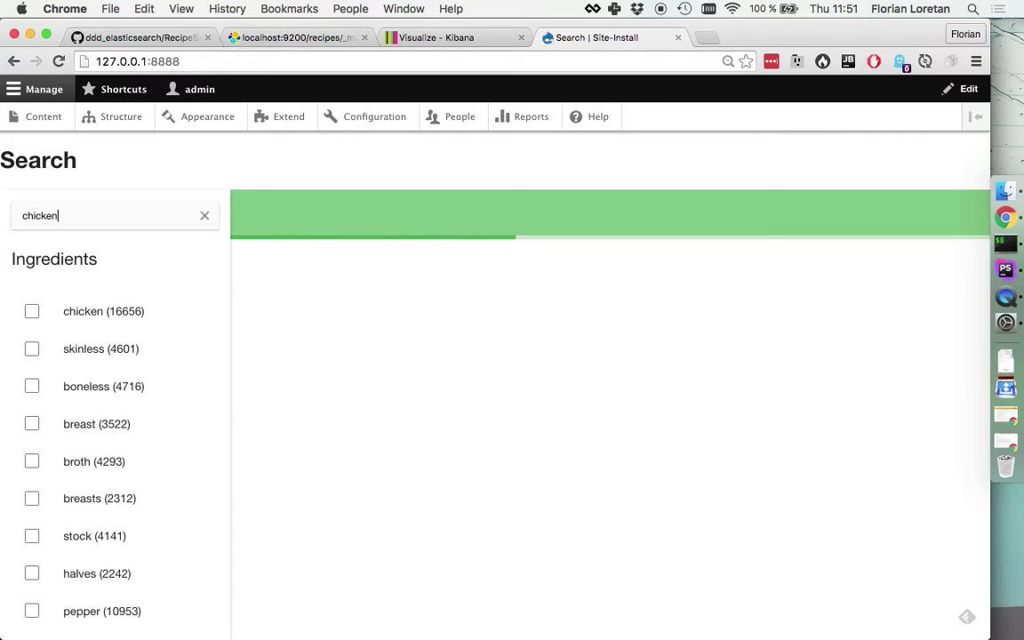
key("super+a")
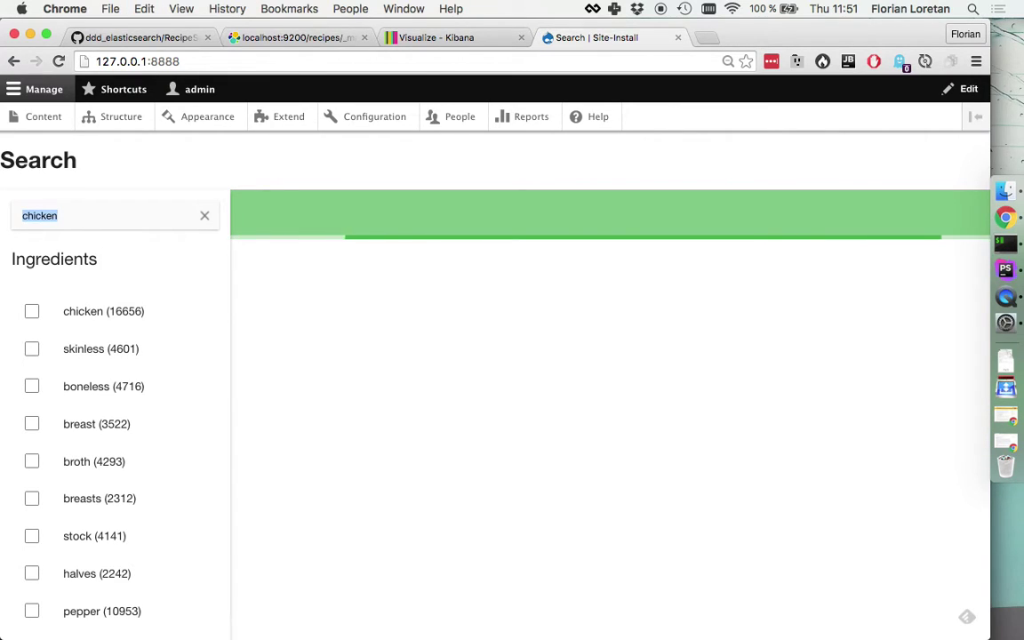
type("chicken")
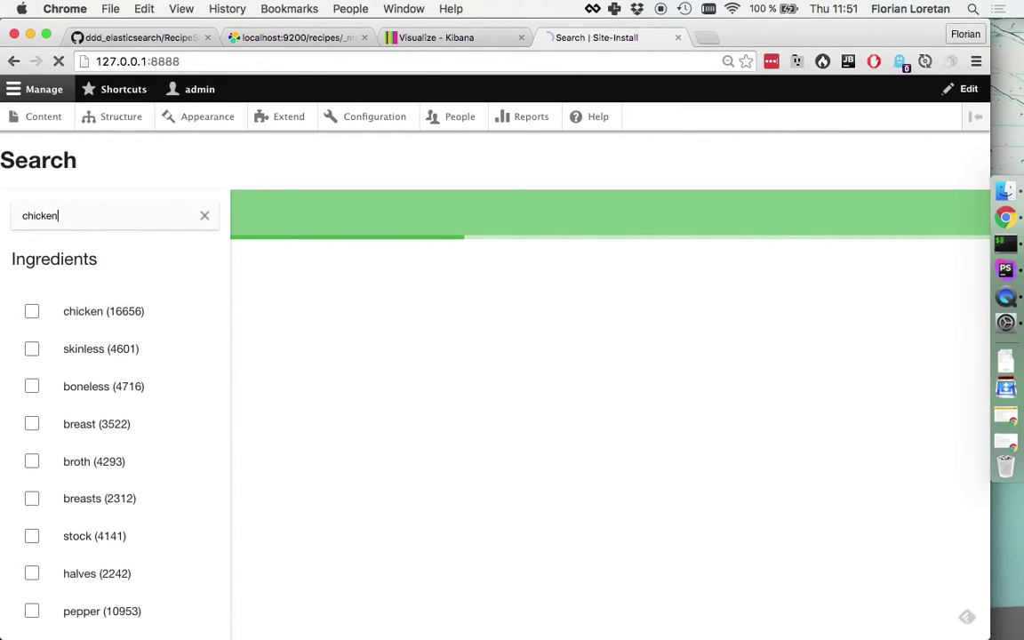
key("super+r")
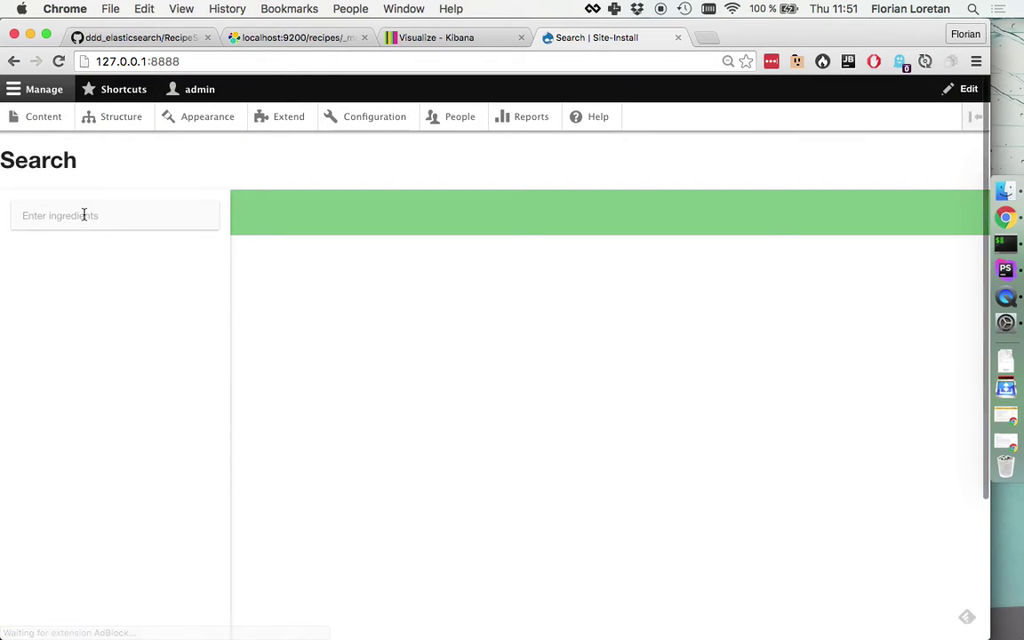
left_click(85, 216)
type("chic")
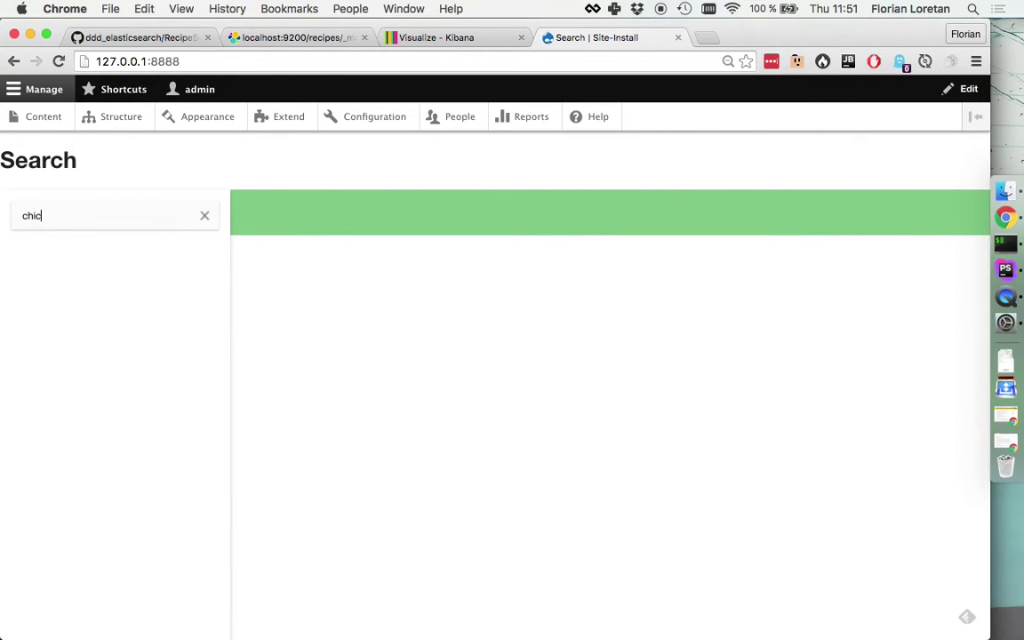
type("enken")
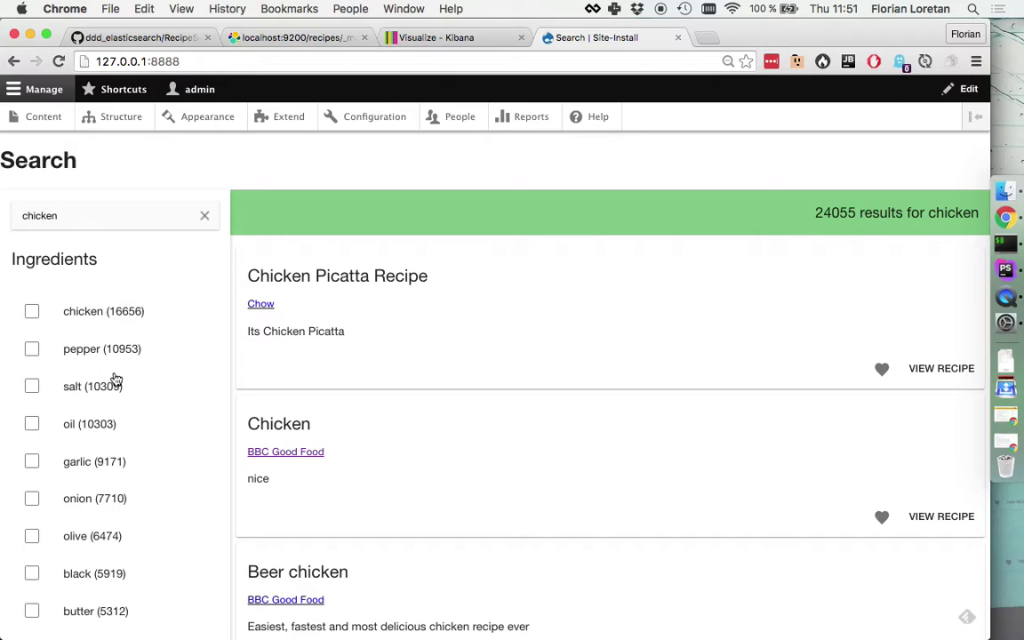
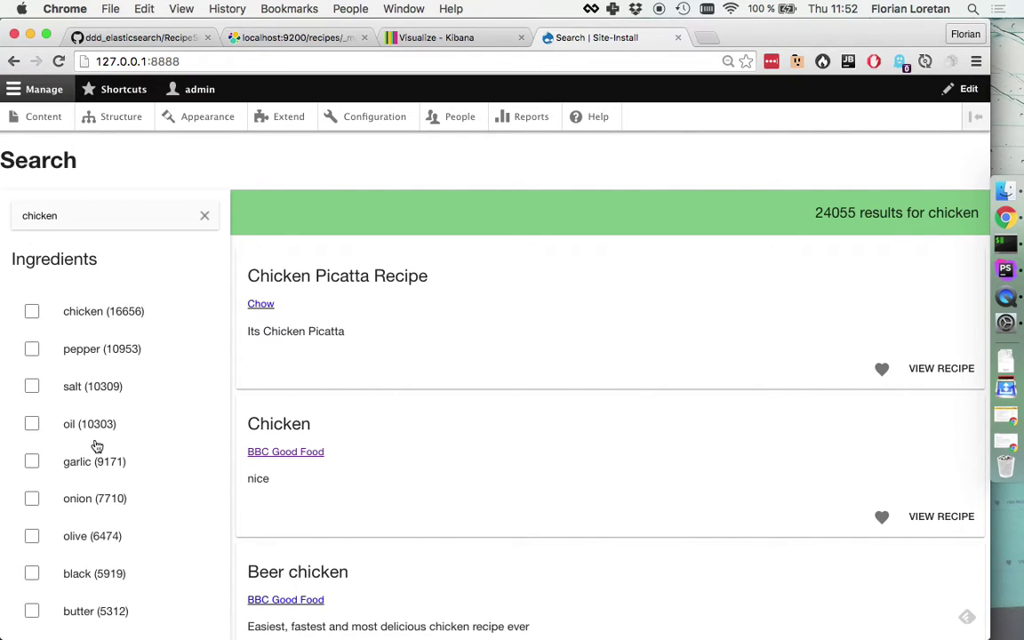
double_click(123, 220)
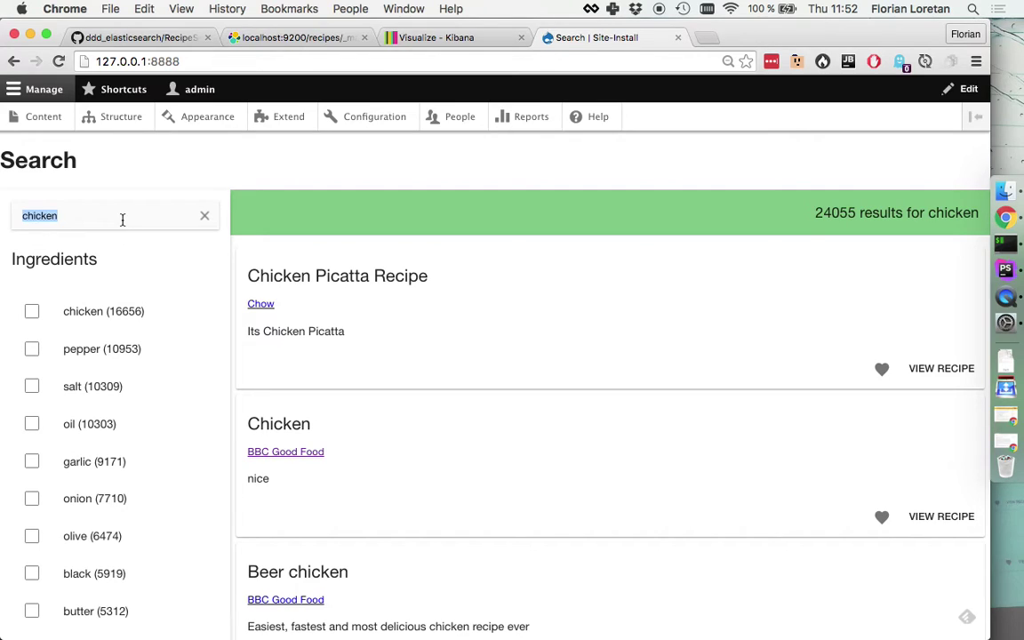
type("roast")
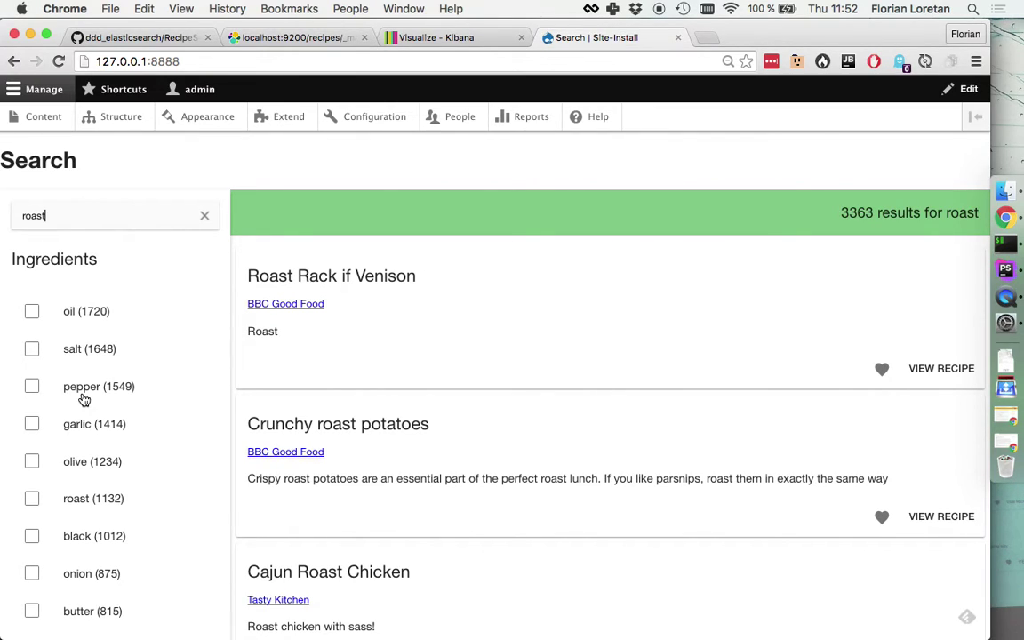
- In PhpStorm, undo the aggregation change to restore significant_terms for the ingredients, and return to the recipe search page in Chrome
key("super+Tab")
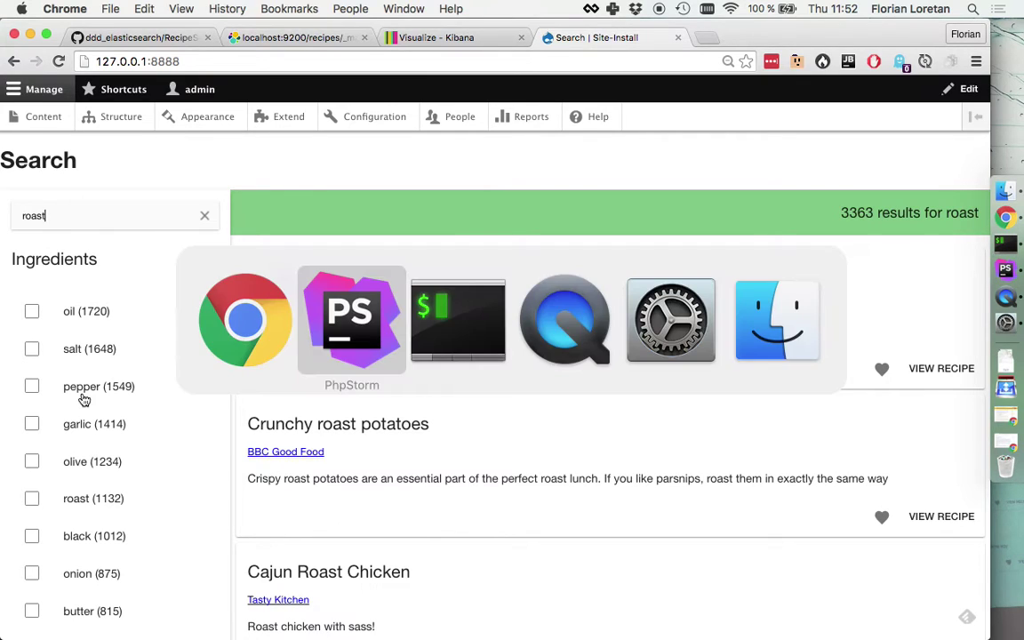
key("super+z")
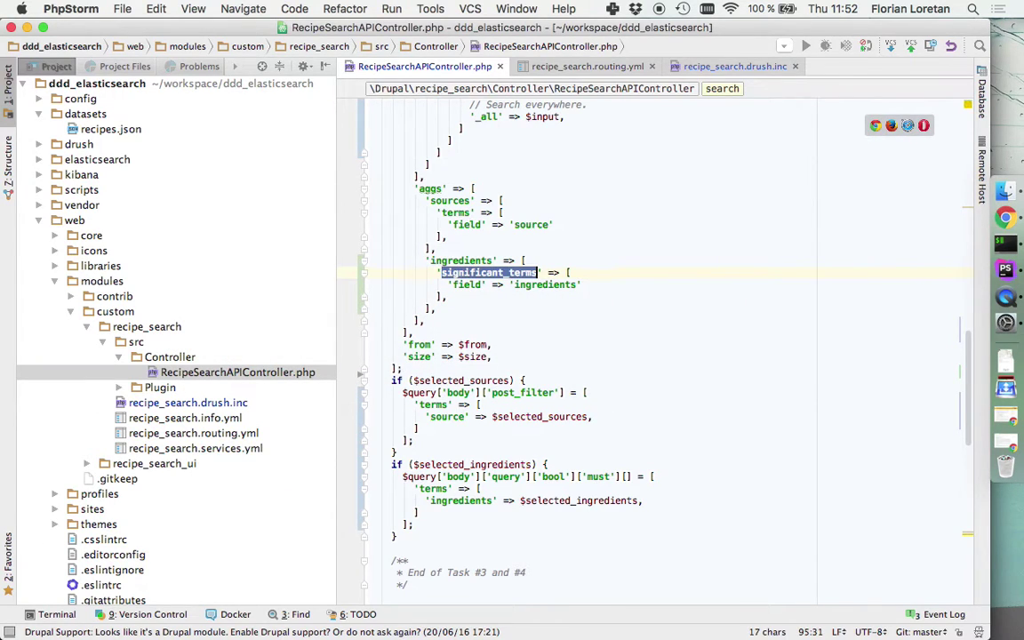
left_click(505, 273)
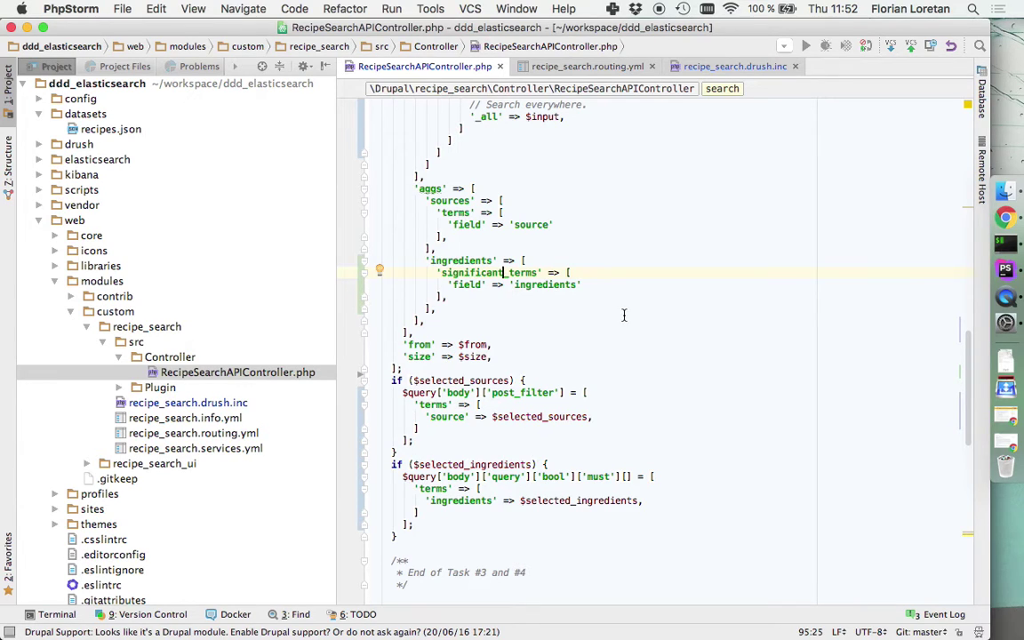
key("super+Tab")
key("super+Tab")
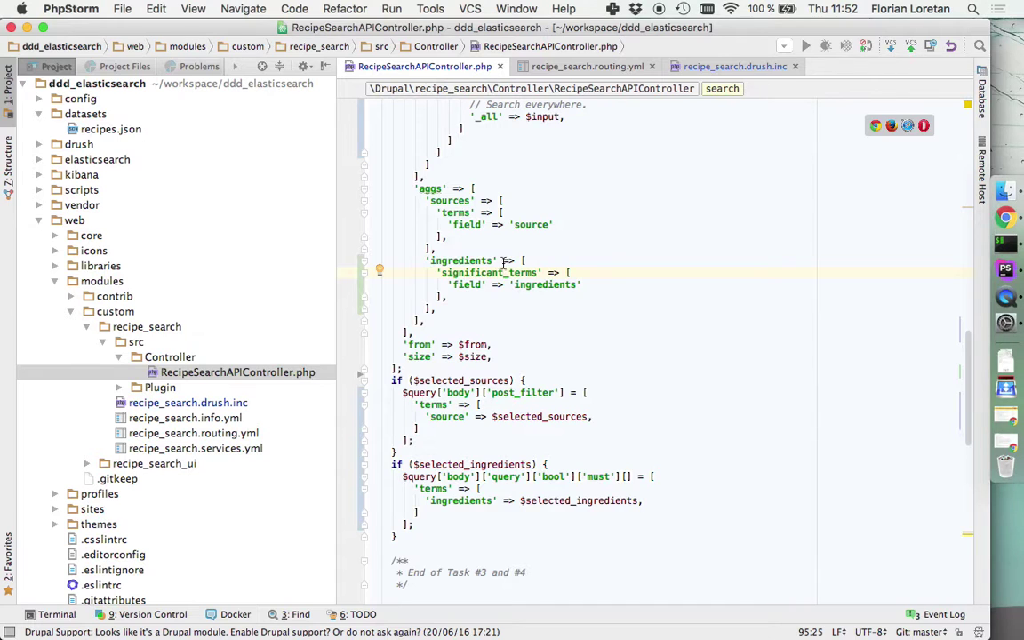
double_click(489, 272)
key("super+Tab")
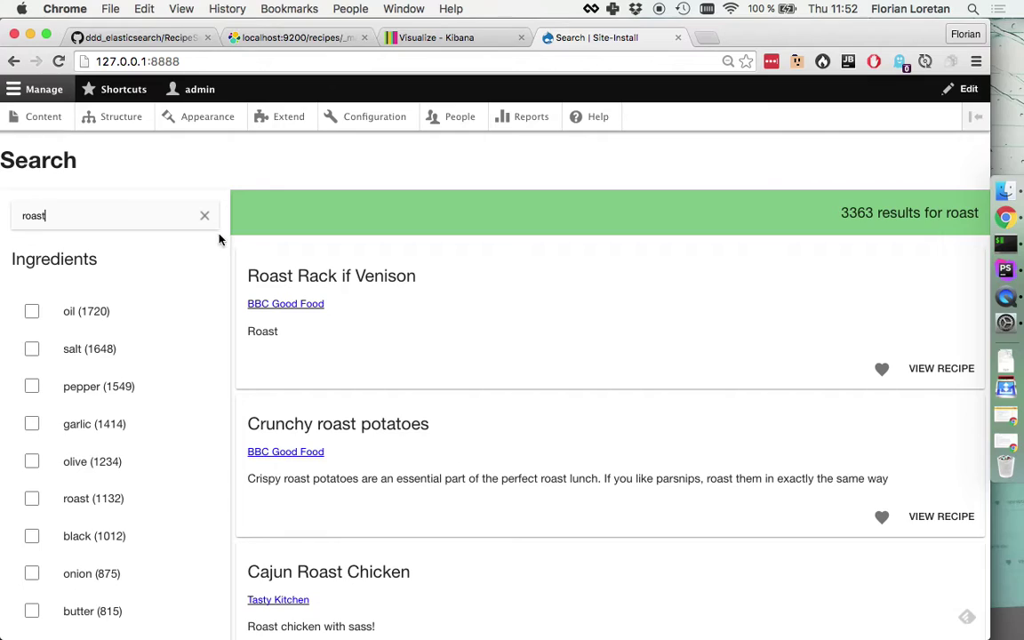
- Search the recipes for "chicken" and "vanilla" and examine the ingredient facets offered for each
double_click(68, 217)
type("chicken")
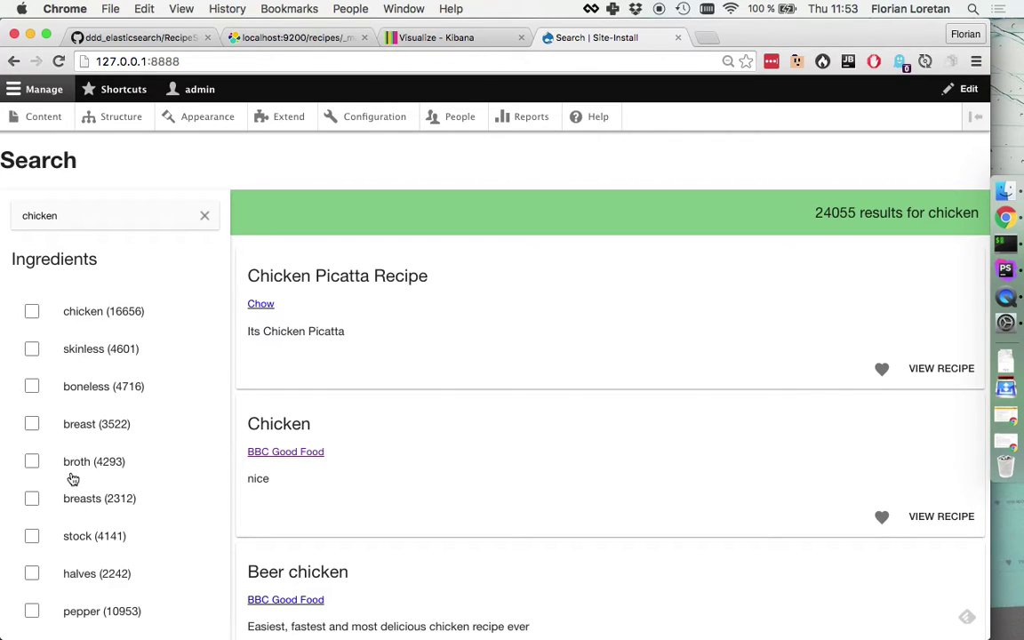
key("super+a")
type("vanilla")
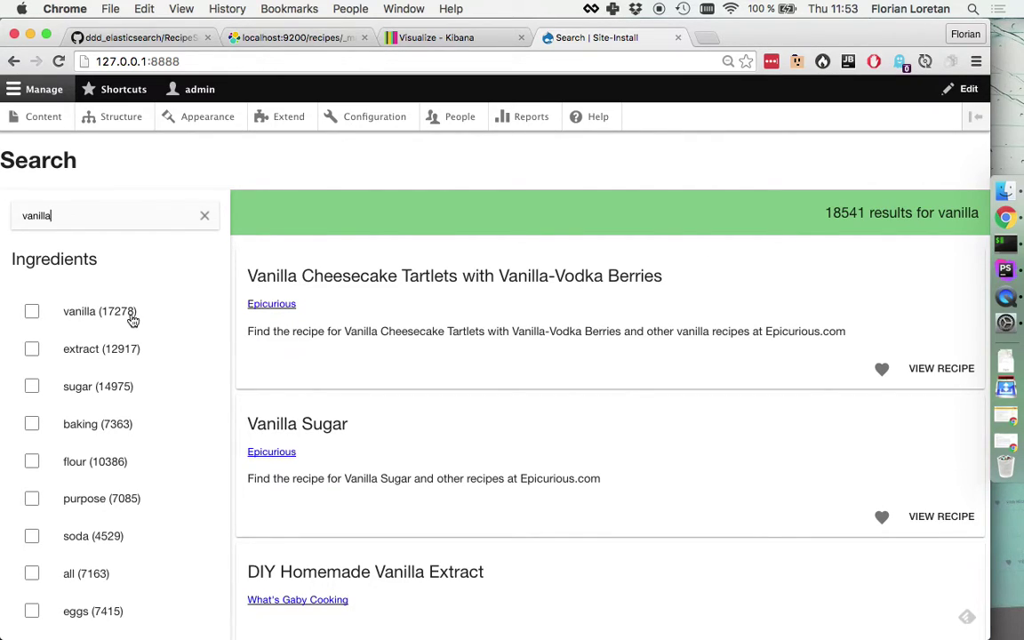
scroll(131, 369, "down", 2)
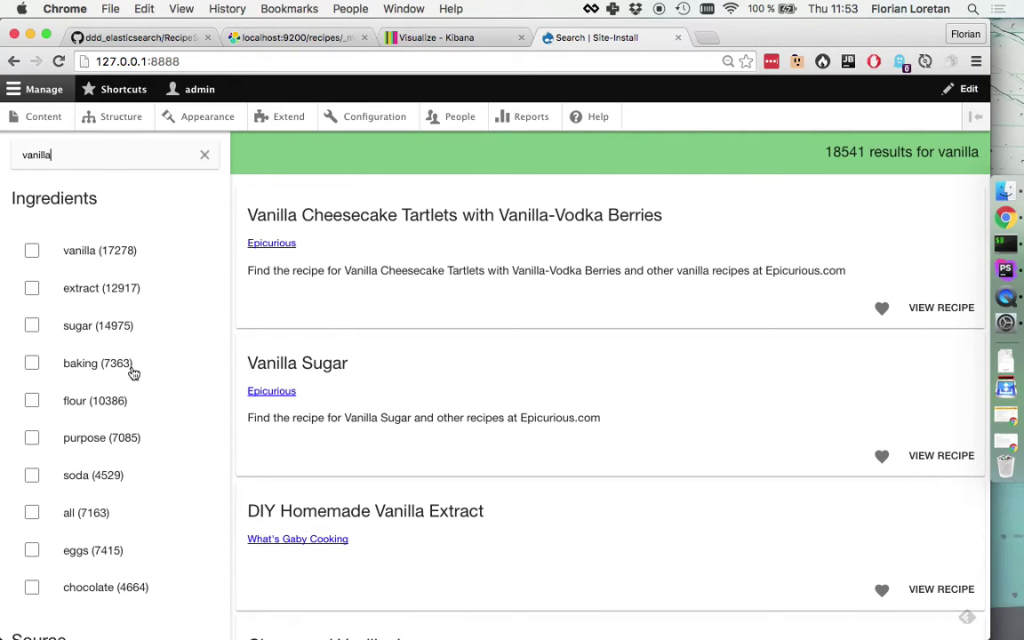
- In Kibana, create a new data table visualization from a new search and add a Split Rows bucket
left_click(442, 38)
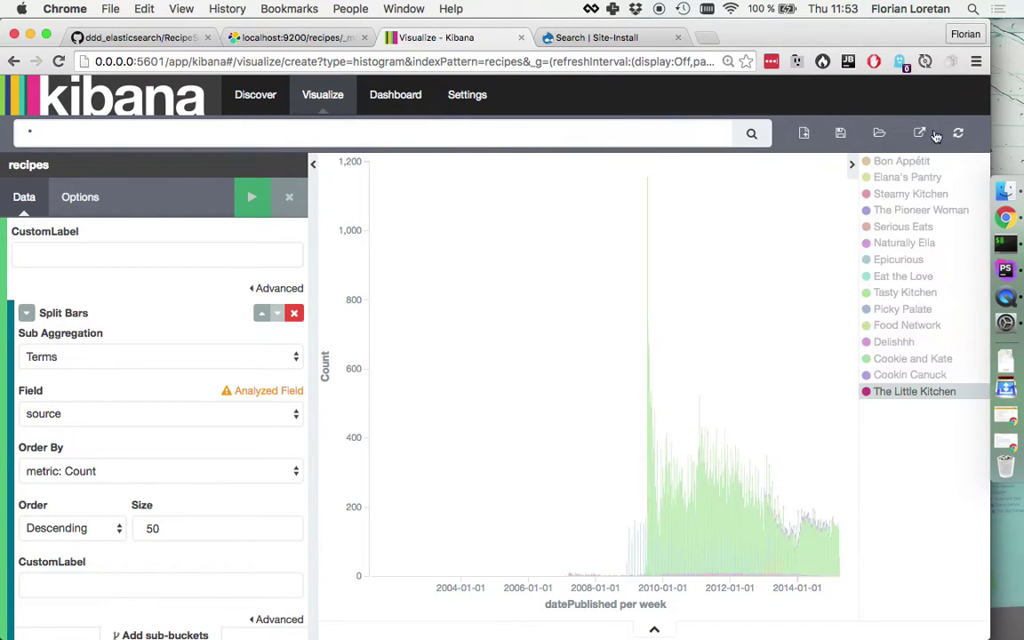
left_click(804, 133)
scroll(143, 156, "up", 3)
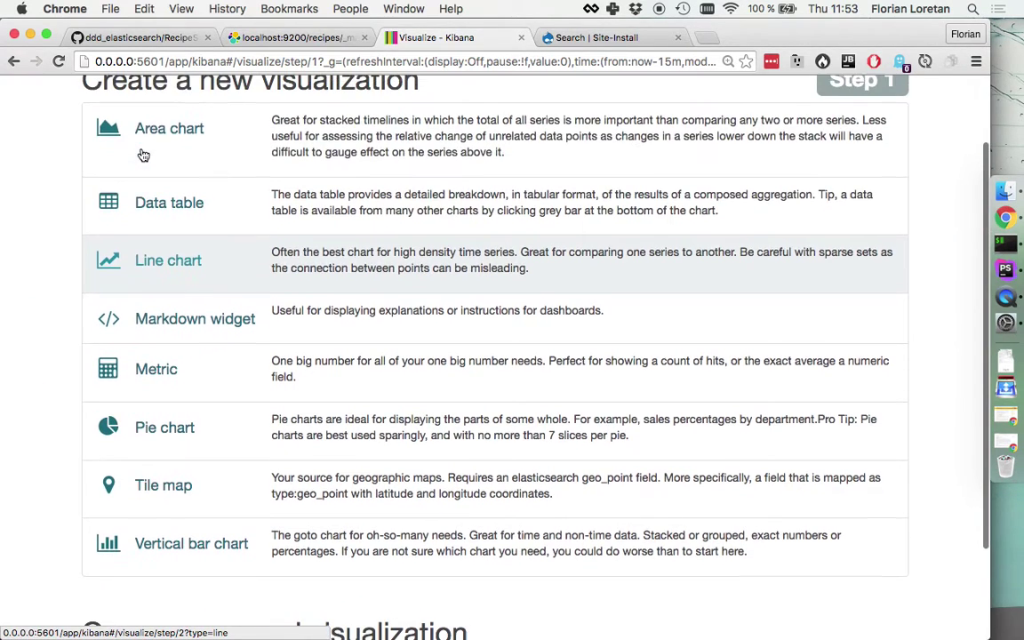
left_click(151, 205)
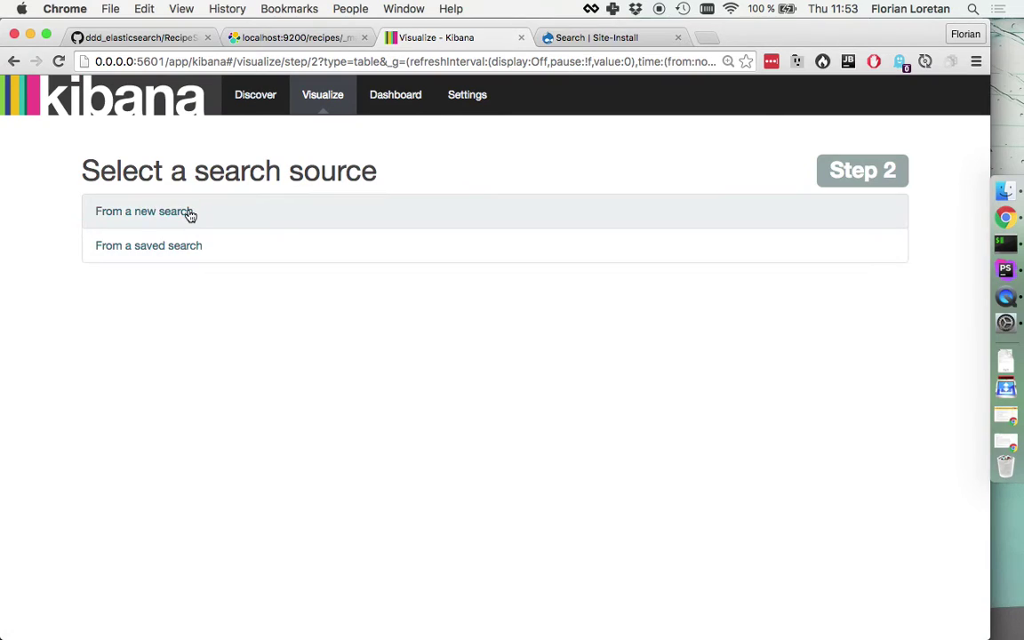
left_click(190, 213)
left_click(90, 373)
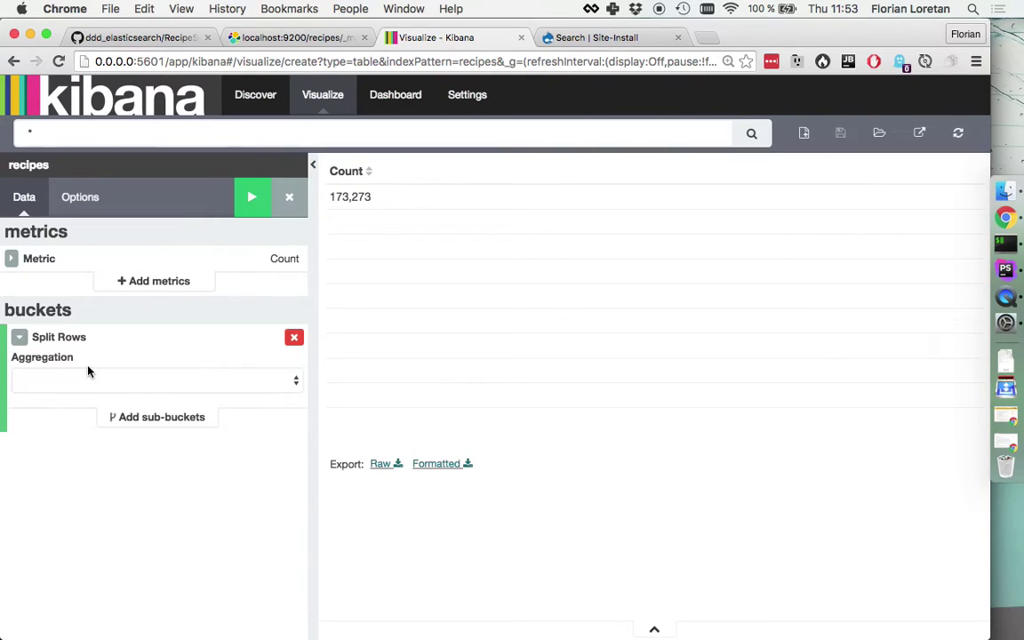
- Split the table rows by a Terms aggregation on the source field with a size of 10, and apply it
left_click(95, 380)
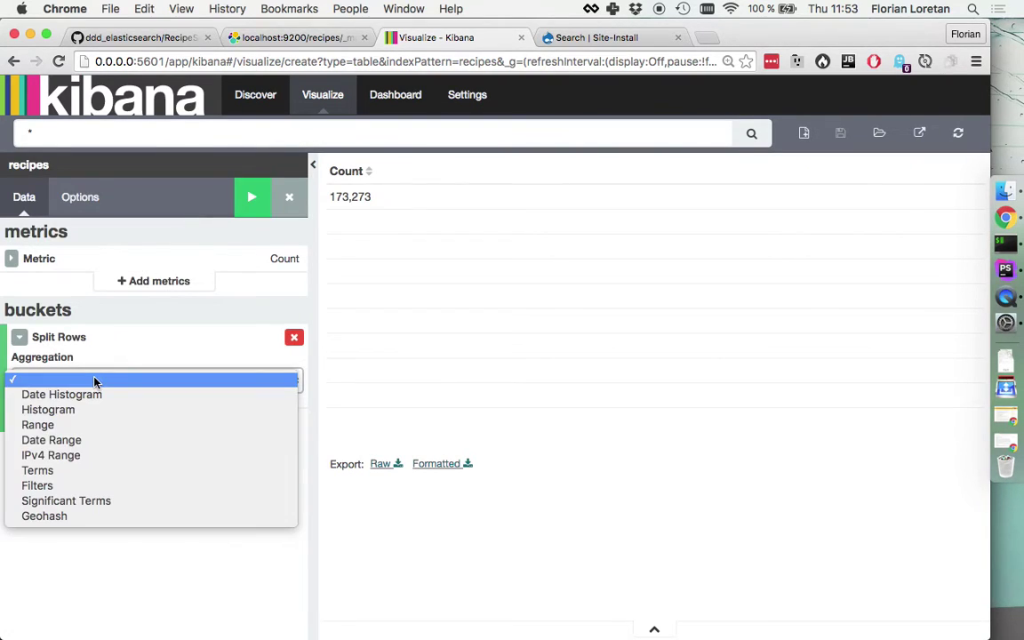
left_click(87, 471)
left_click(93, 440)
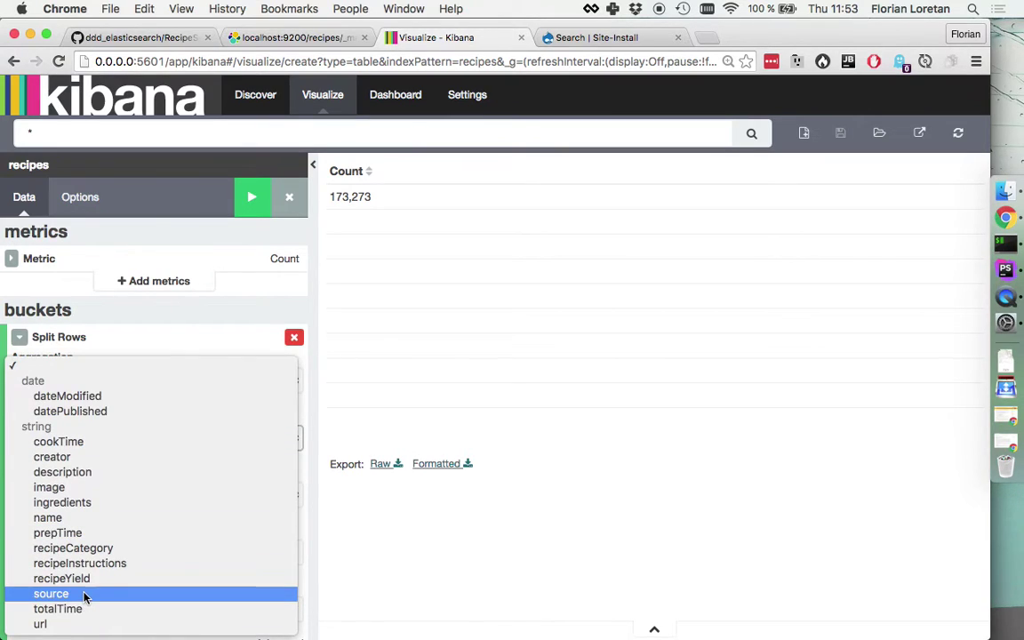
left_click(89, 591)
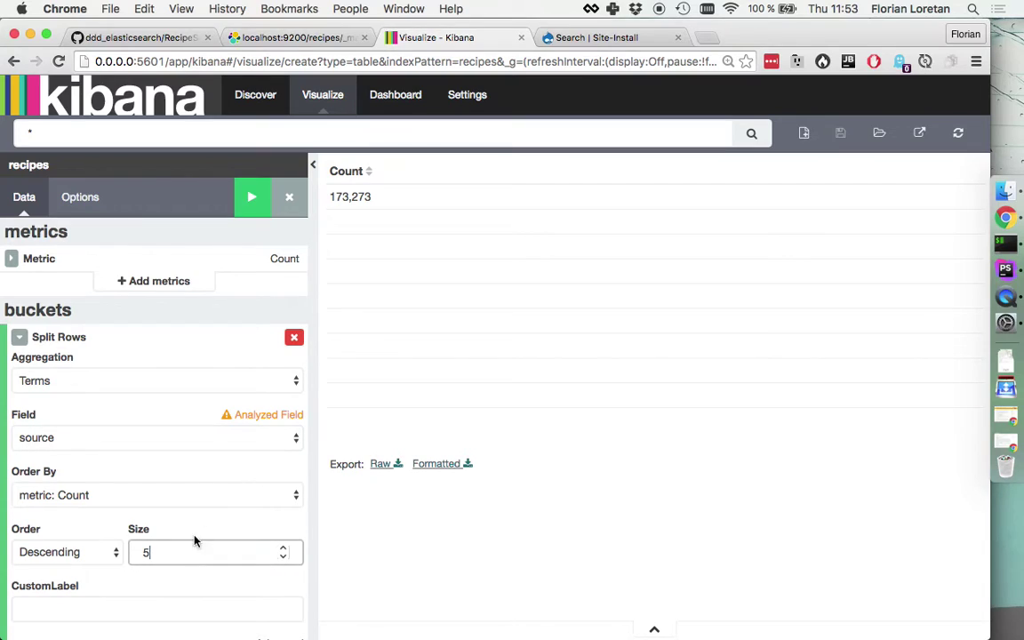
left_click(251, 198)
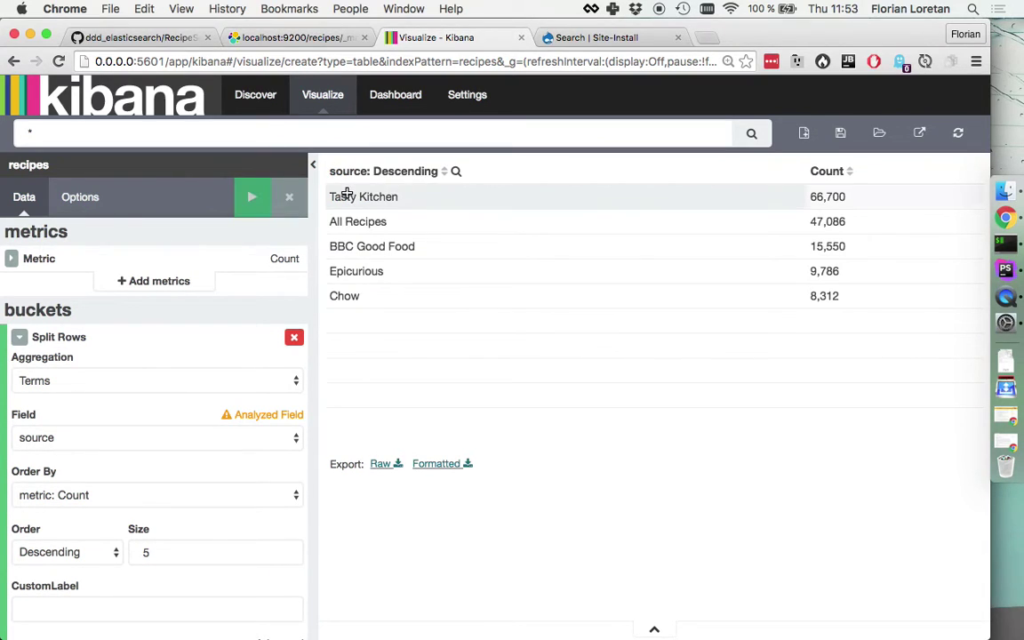
double_click(176, 563)
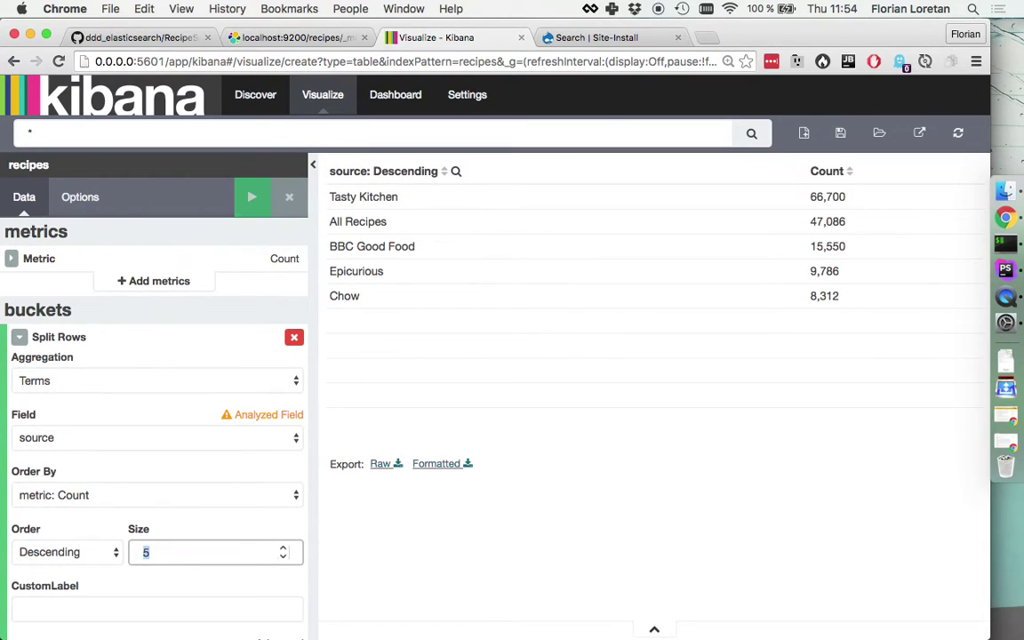
type("10")
left_click(250, 204)
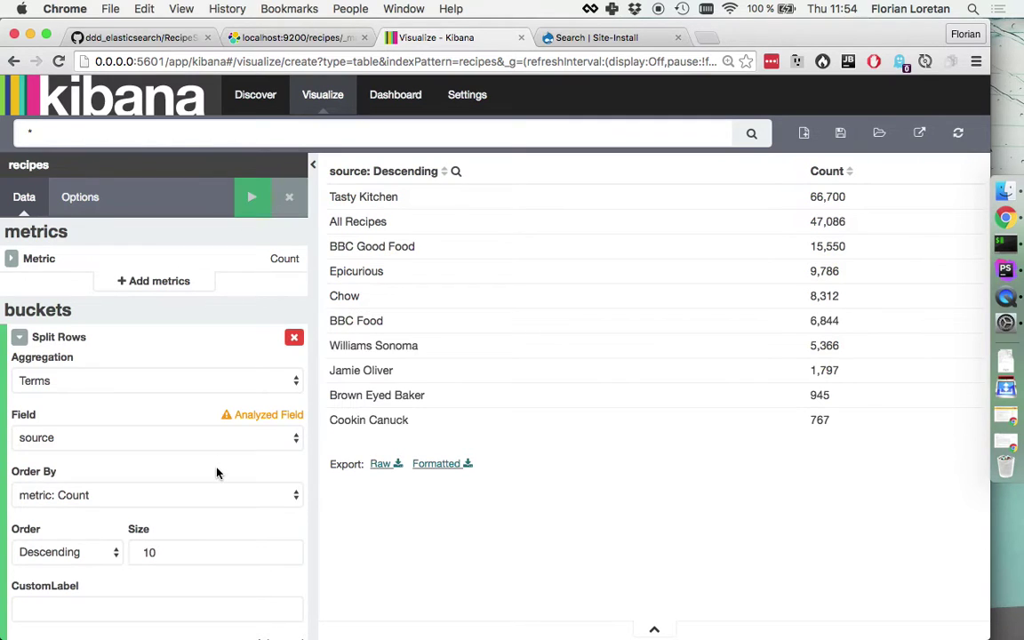
- Add a Split Rows sub-bucket below the source bucket and set its sub aggregation to Significant Terms
scroll(216, 471, "down", 2)
left_click(137, 633)
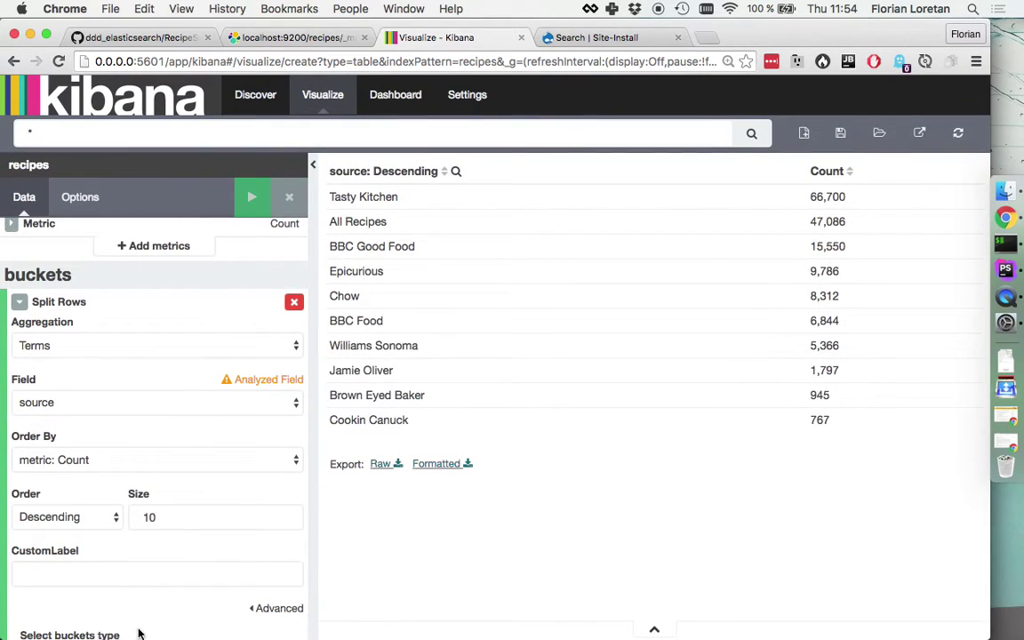
scroll(162, 560, "down", 3)
left_click(133, 563)
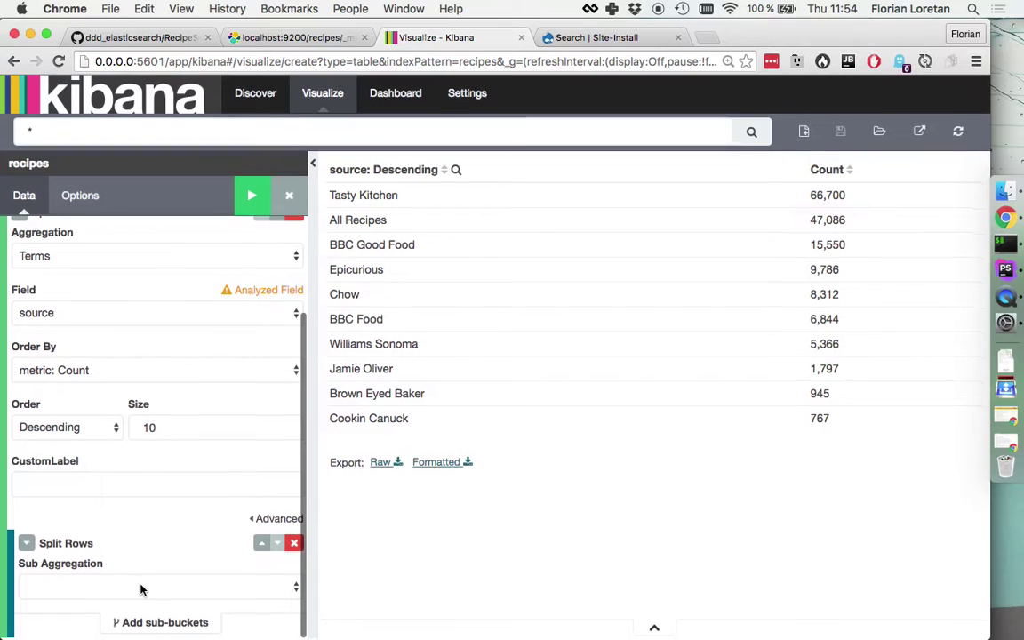
left_click(142, 590)
scroll(140, 602, "down", 5)
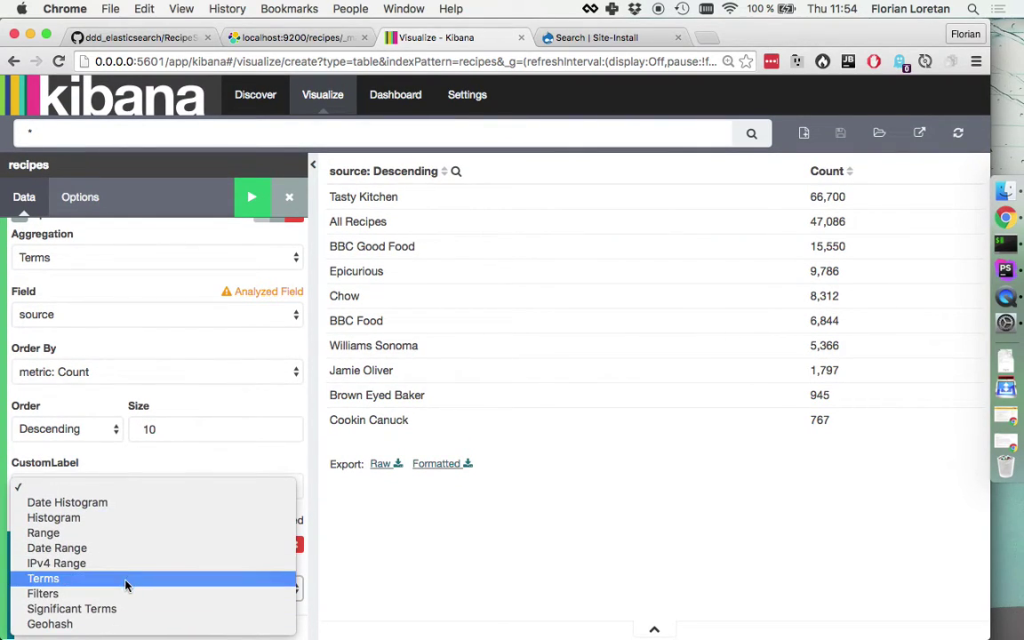
left_click(127, 581)
left_click(127, 590)
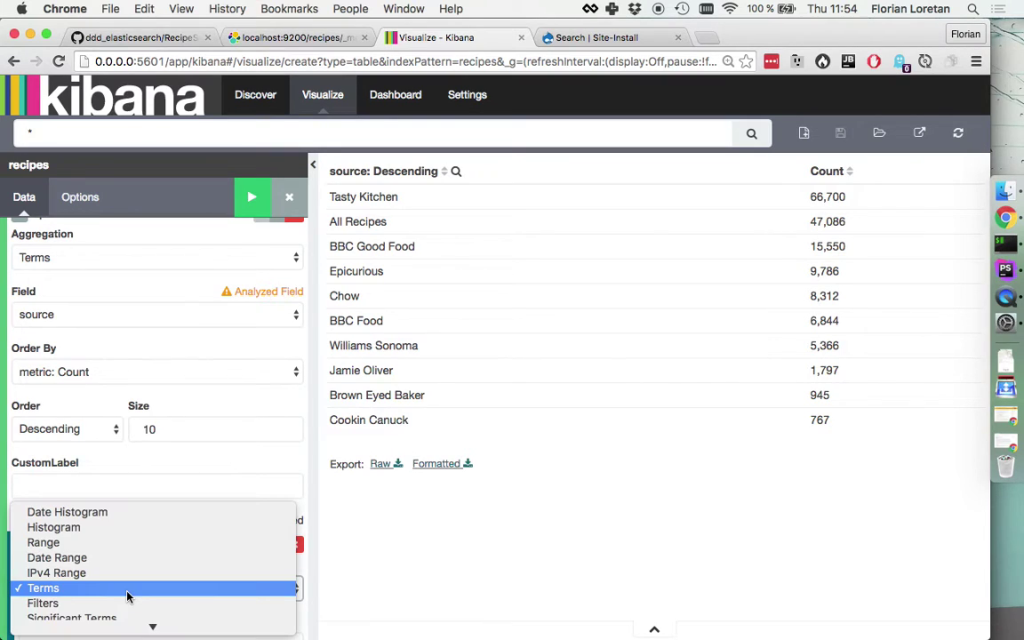
left_click(120, 611)
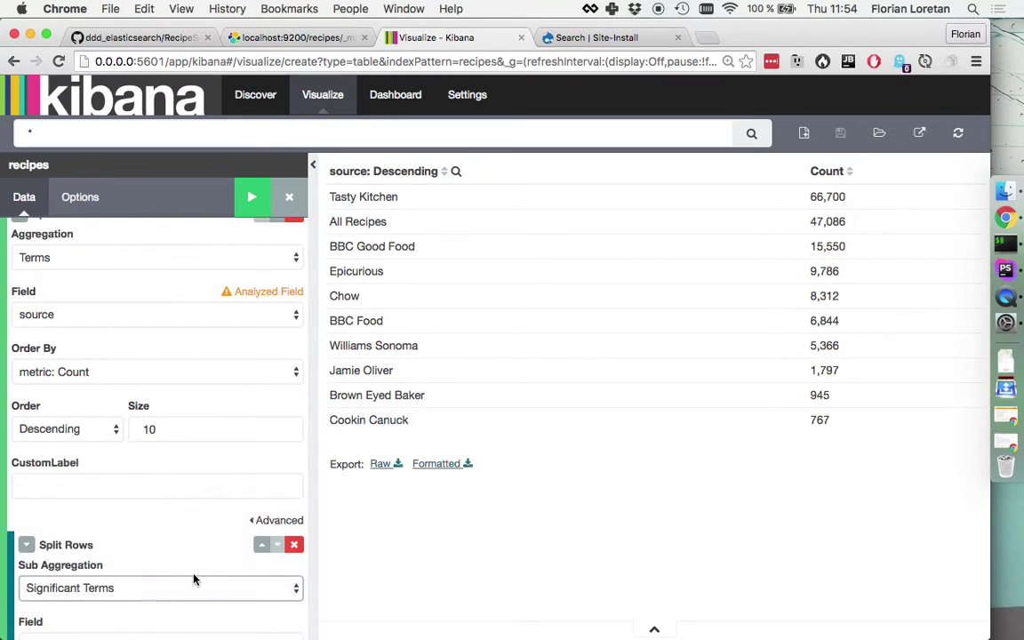
- Set the Significant Terms sub-bucket to the ingredients field with a size of 1
scroll(193, 578, "down", 4)
left_click(149, 458)
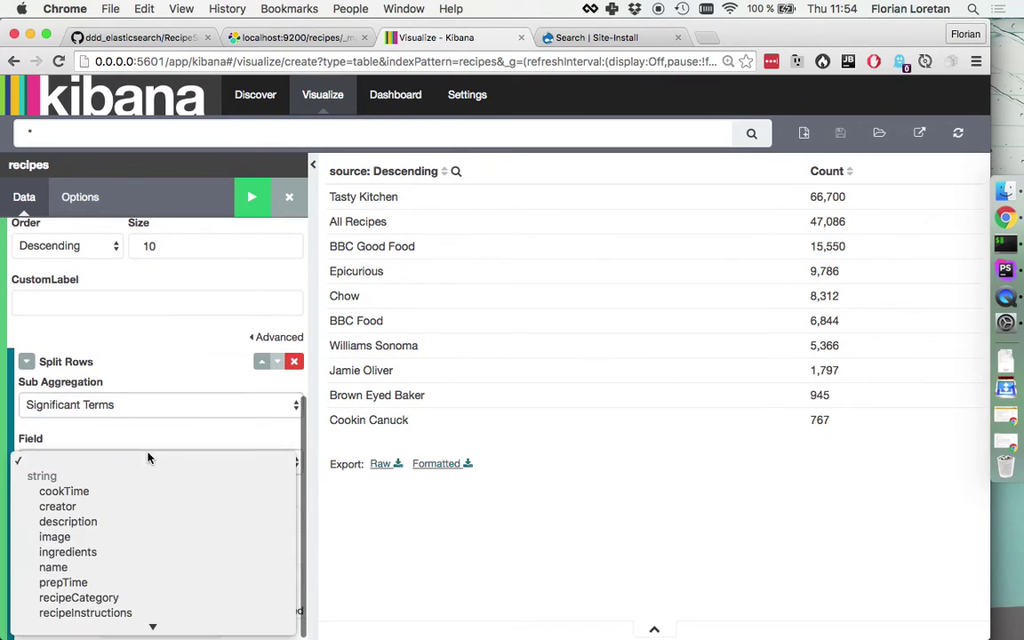
left_click(147, 556)
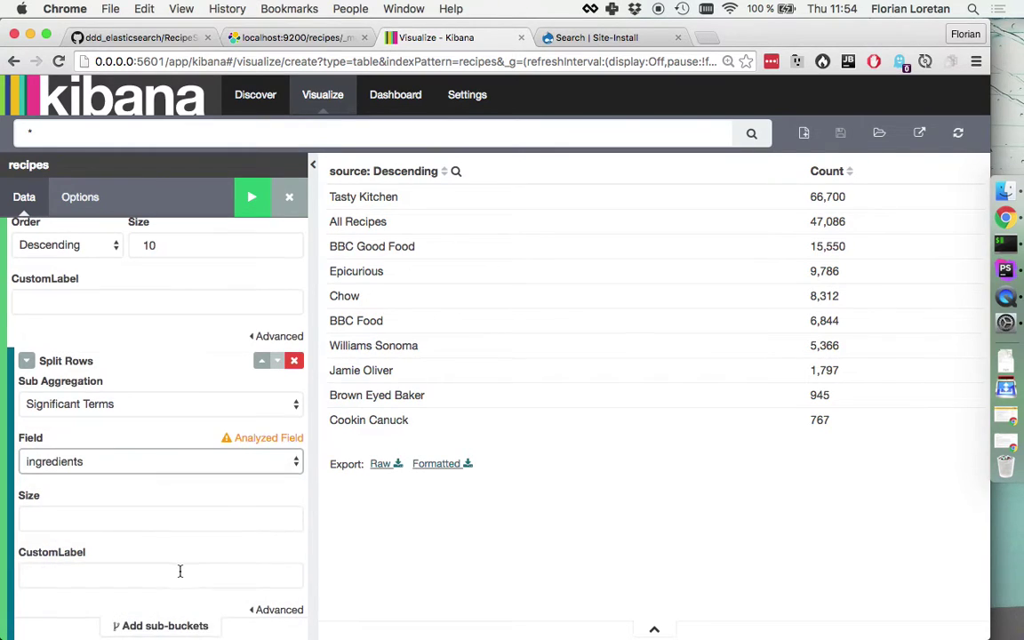
left_click(183, 520)
type("1")
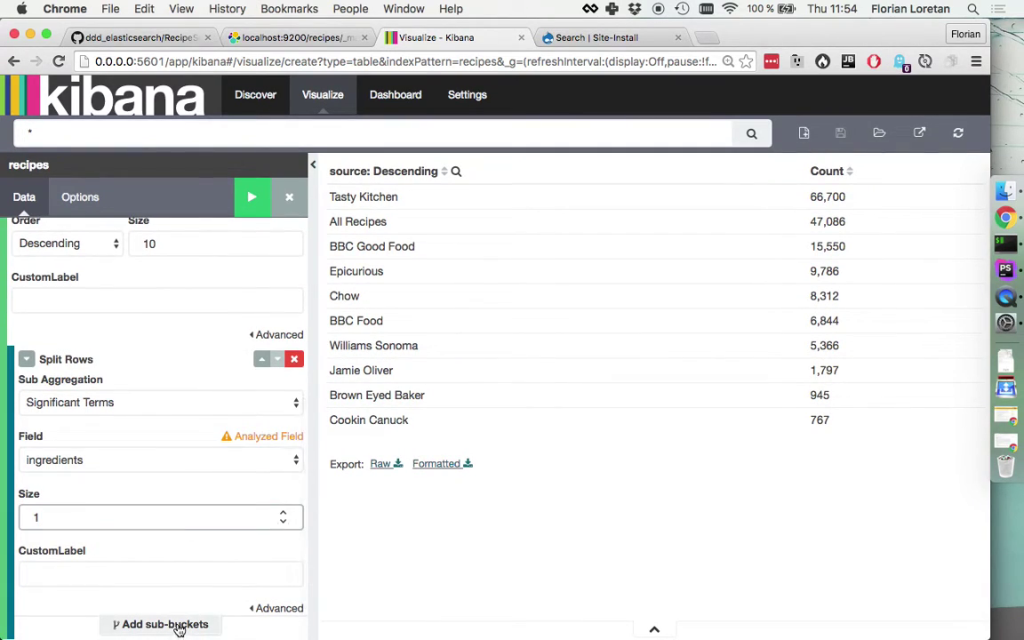
- Apply the Significant Terms sub-bucket to the Kibana table and return to the Drupal recipe search page
left_click(252, 198)
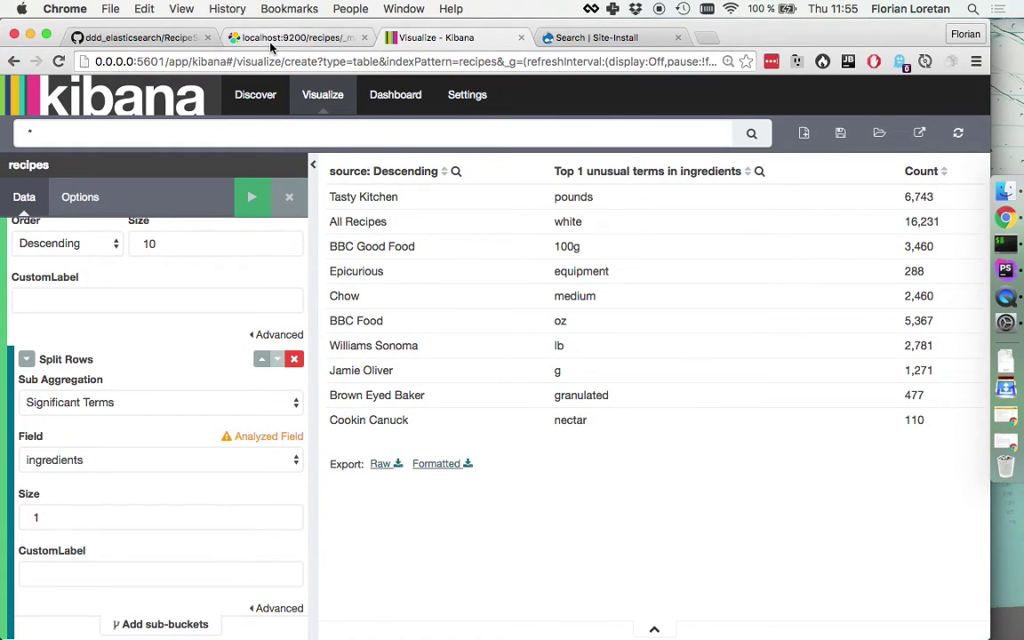
left_click(597, 38)
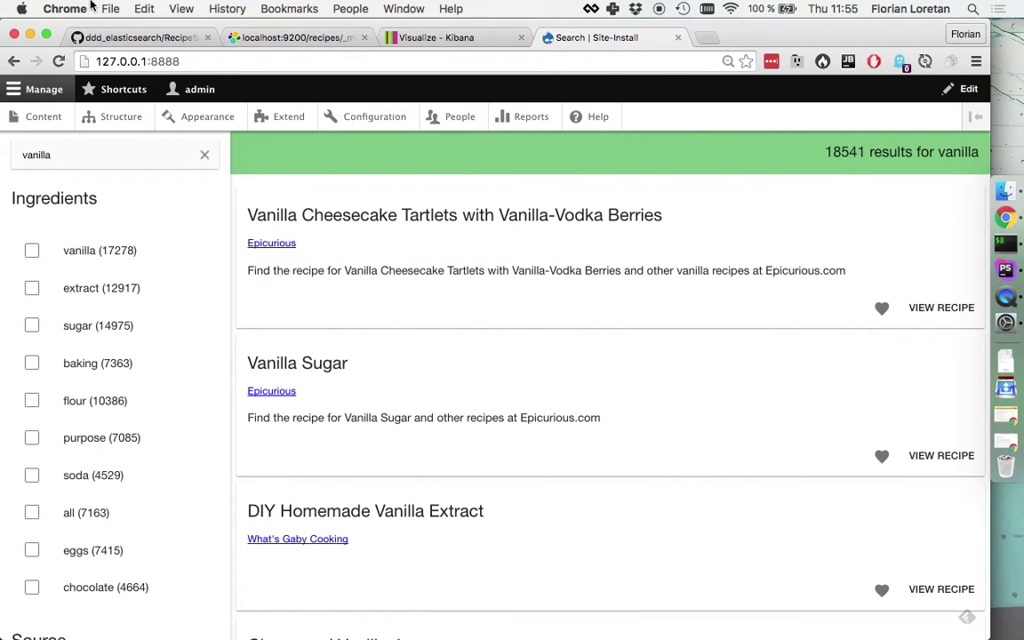
scroll(201, 258, "up", 2)
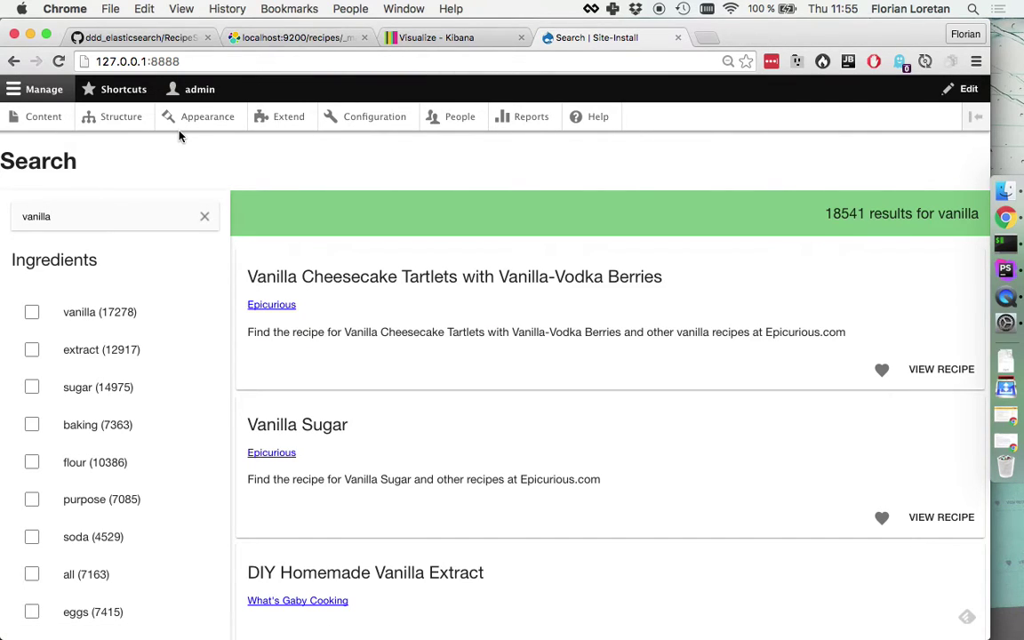
- In PhpStorm, locate the Task #5 autocomplete section in the suggest function of RecipeSearchAPIController.php
key("super+Tab")
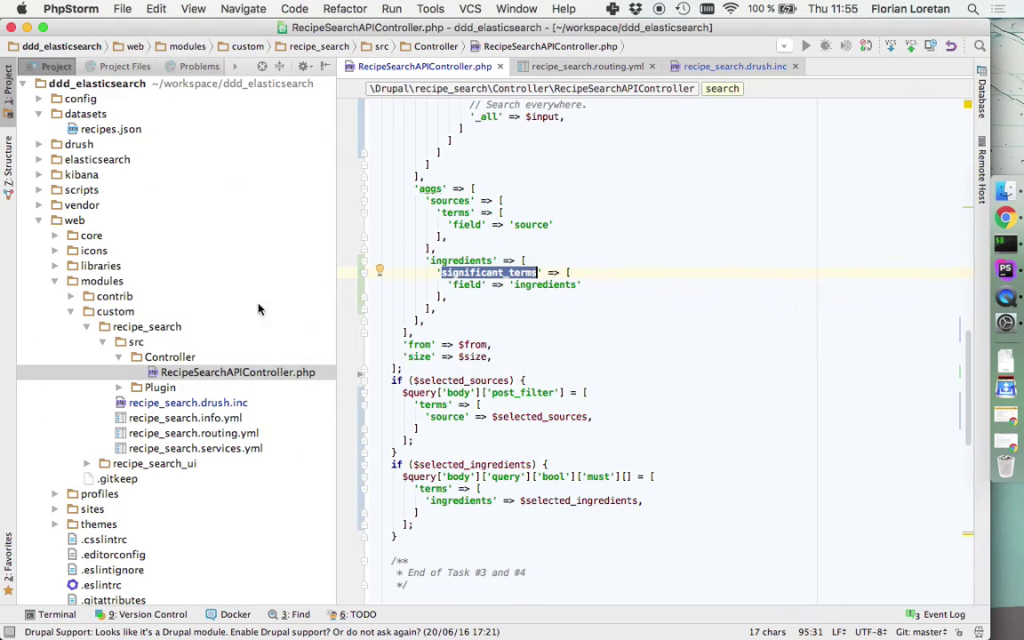
scroll(523, 491, "down", 5)
scroll(523, 491, "down", 5)
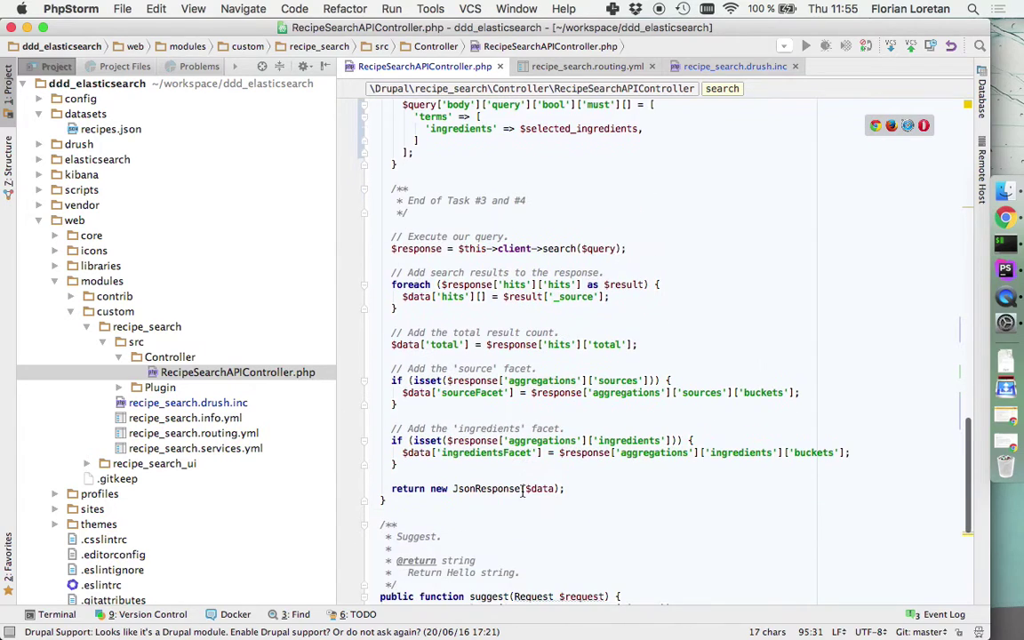
scroll(523, 490, "down", 8)
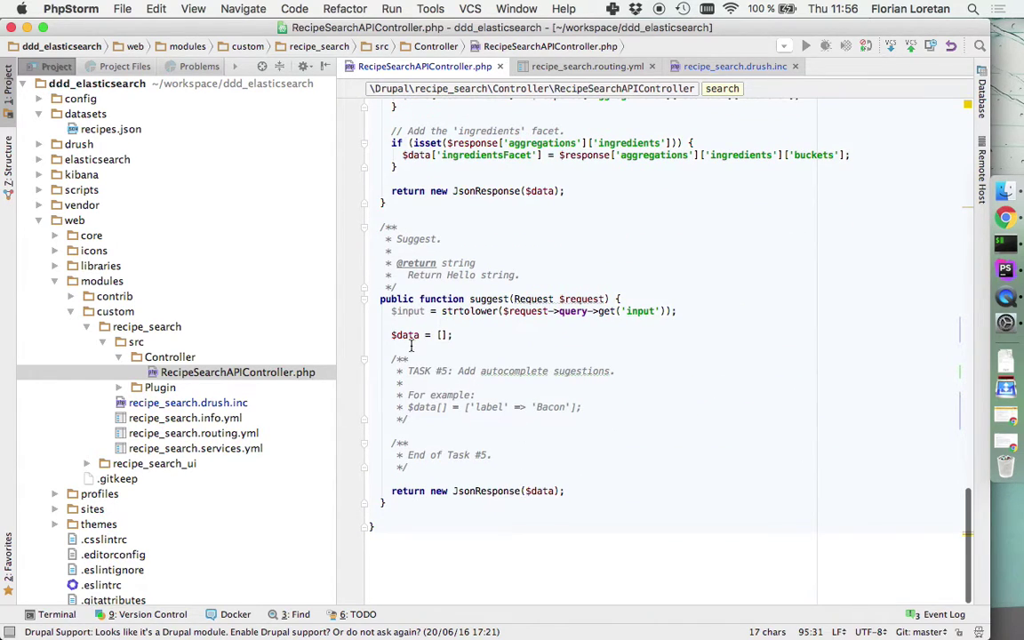
- In Chrome, copy the complete if ($input) block of the Task #5 solution from the controller's GitHub page
key("super+Tab")
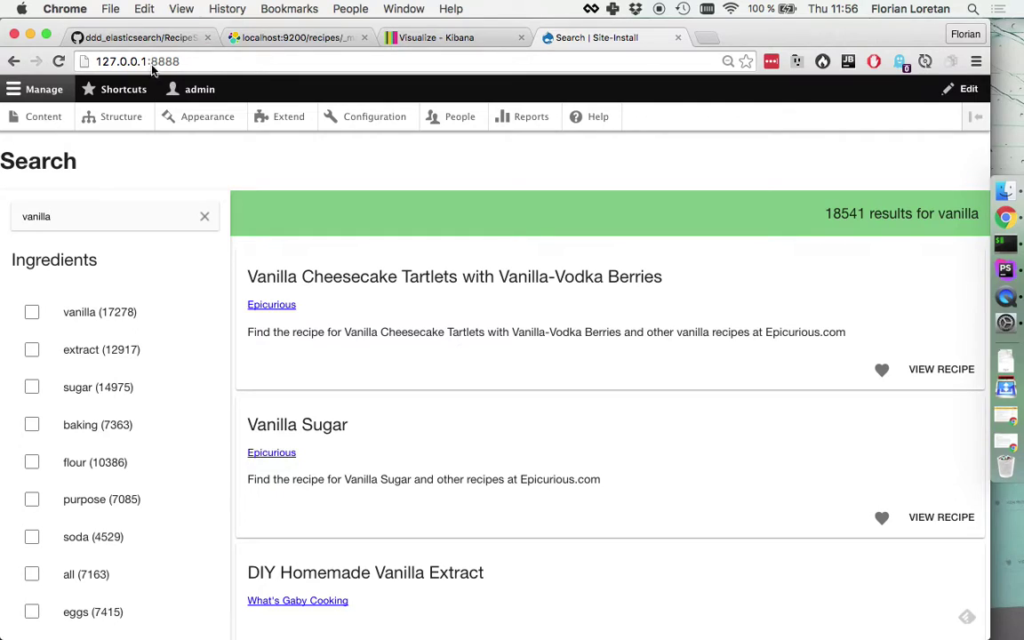
left_click(137, 39)
scroll(335, 442, "down", 20)
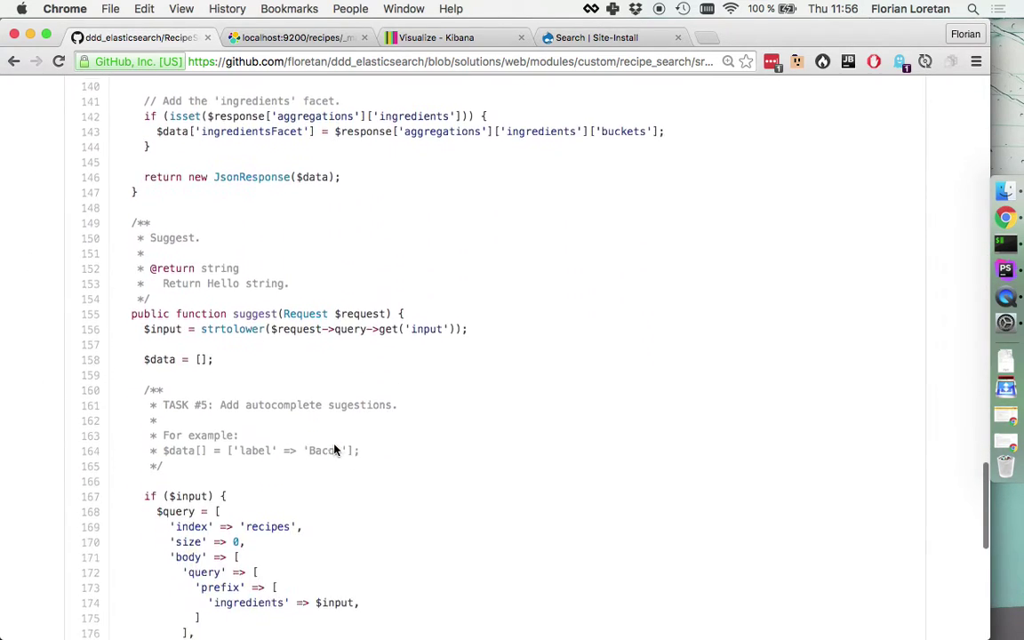
scroll(334, 442, "down", 2)
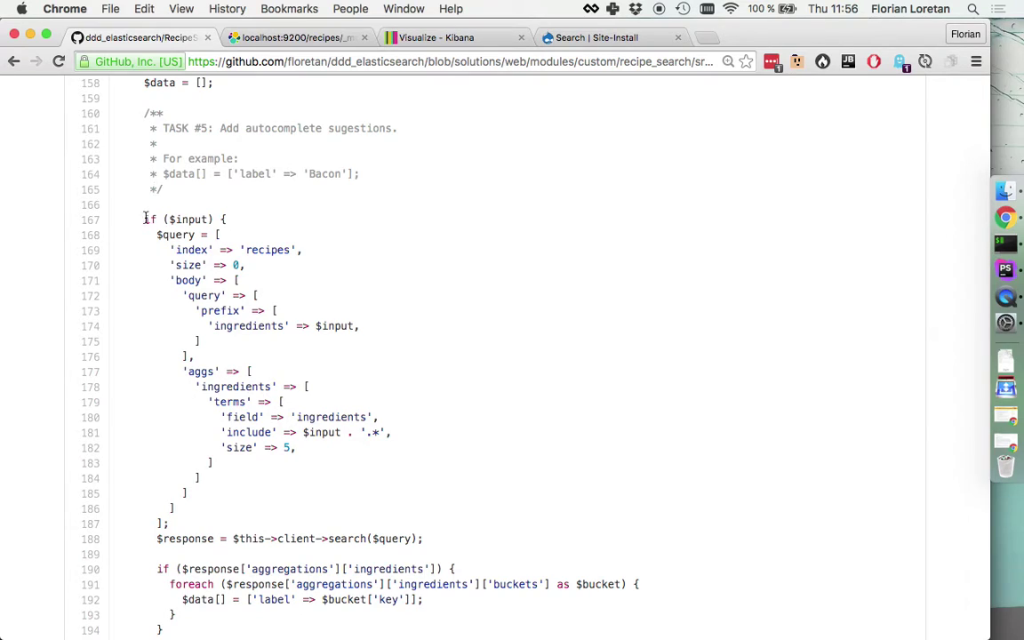
left_click_drag(145, 219, 268, 637)
key("ctrl+c")
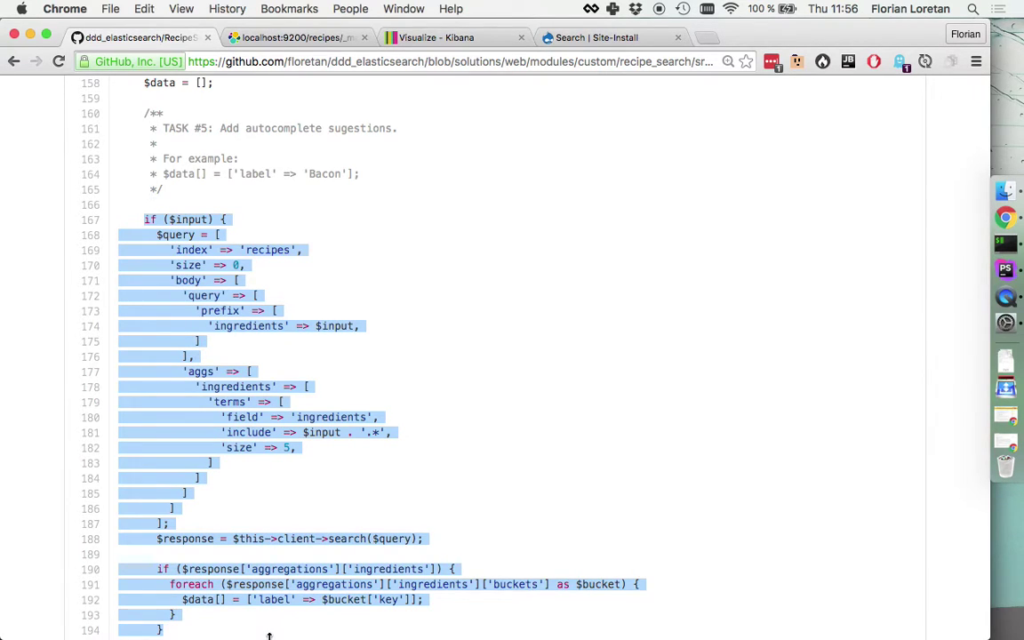
scroll(268, 637, "down", 2)
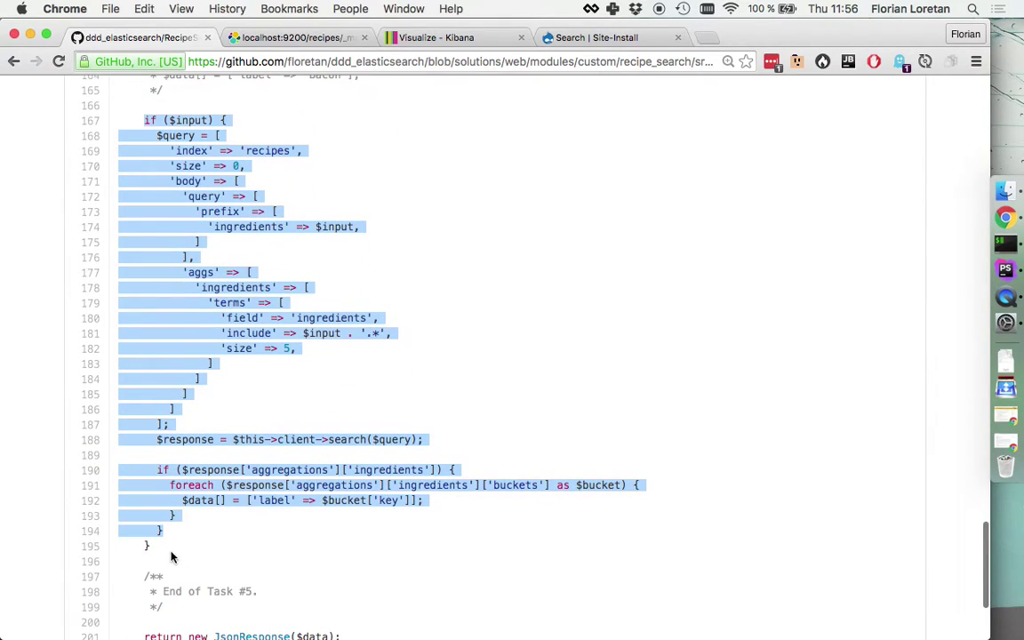
- In PhpStorm, paste the copied autocomplete code below the Task #5 comment in the suggest function
key("super+Tab")
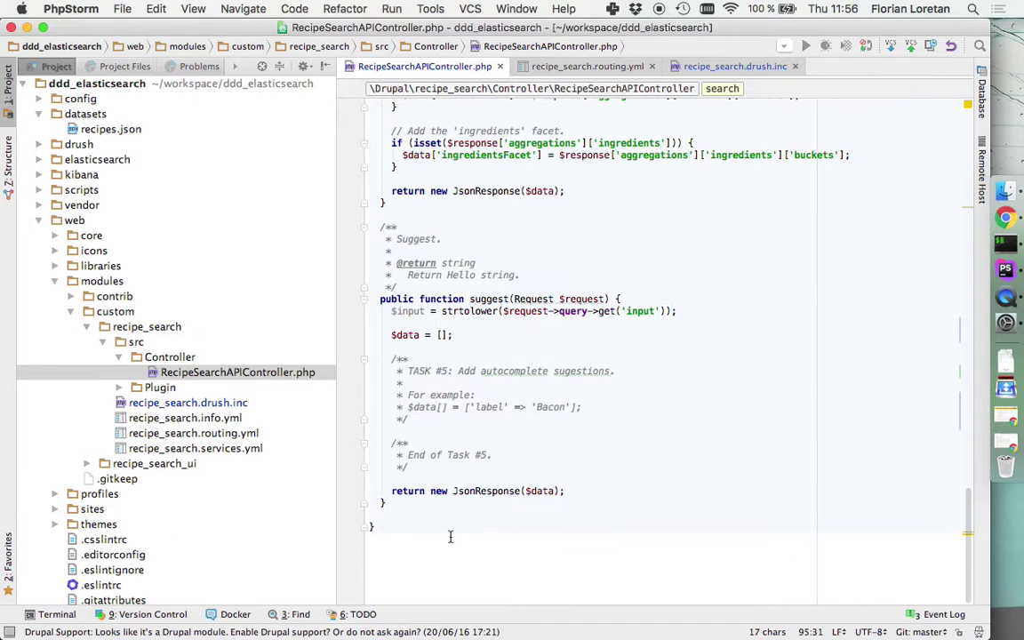
left_click(397, 455)
left_click(407, 419)
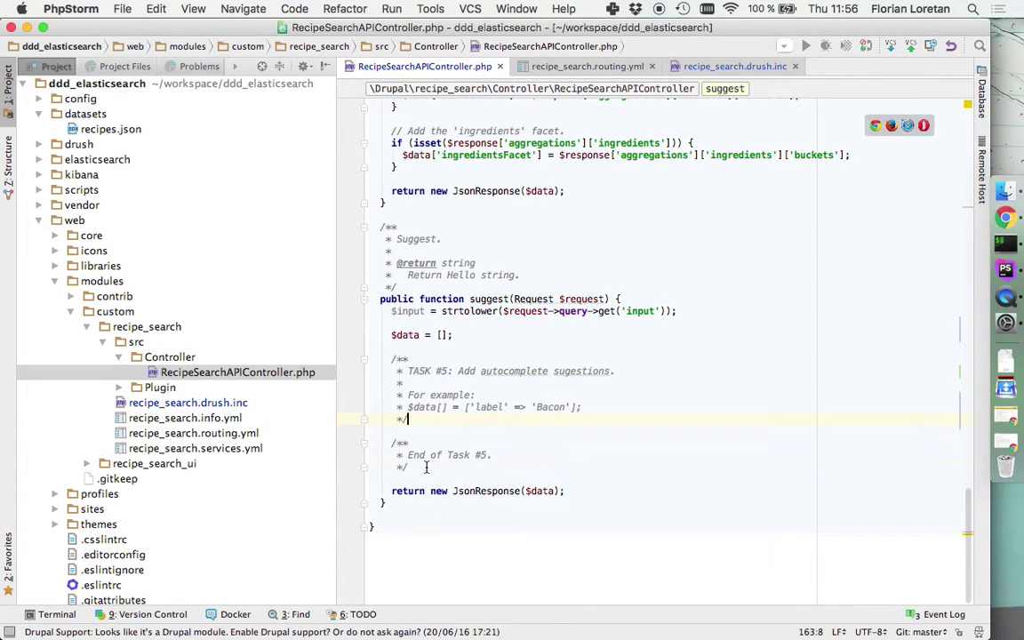
key("Return")
key("Return")
key("ctrl+v")
scroll(488, 347, "up", 2)
- Examine the prefix query and the field, include and size settings of the ingredients terms aggregation in the pasted code
left_click(520, 347)
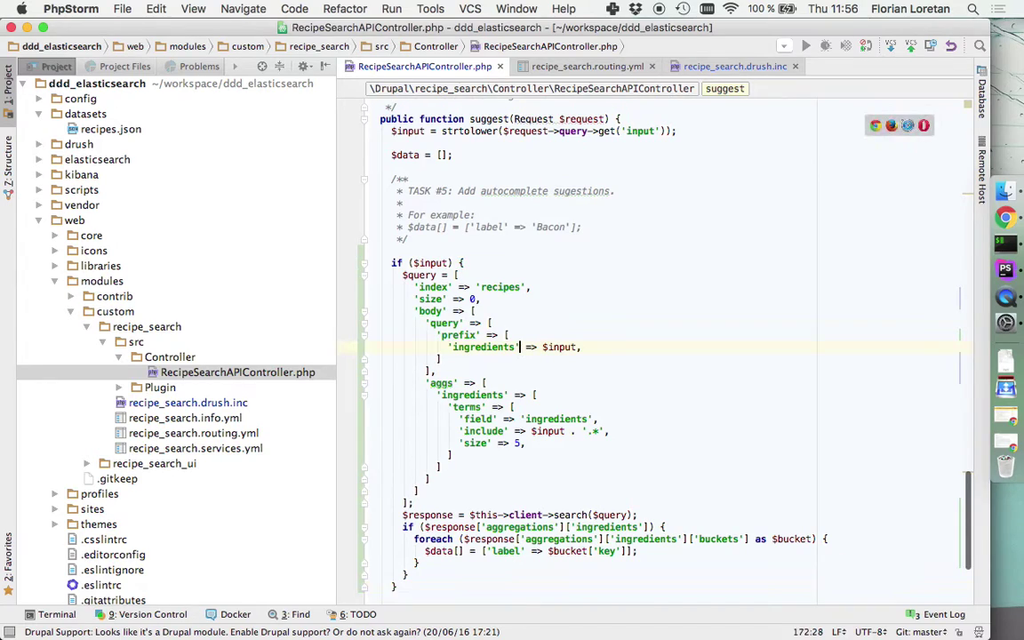
double_click(546, 431)
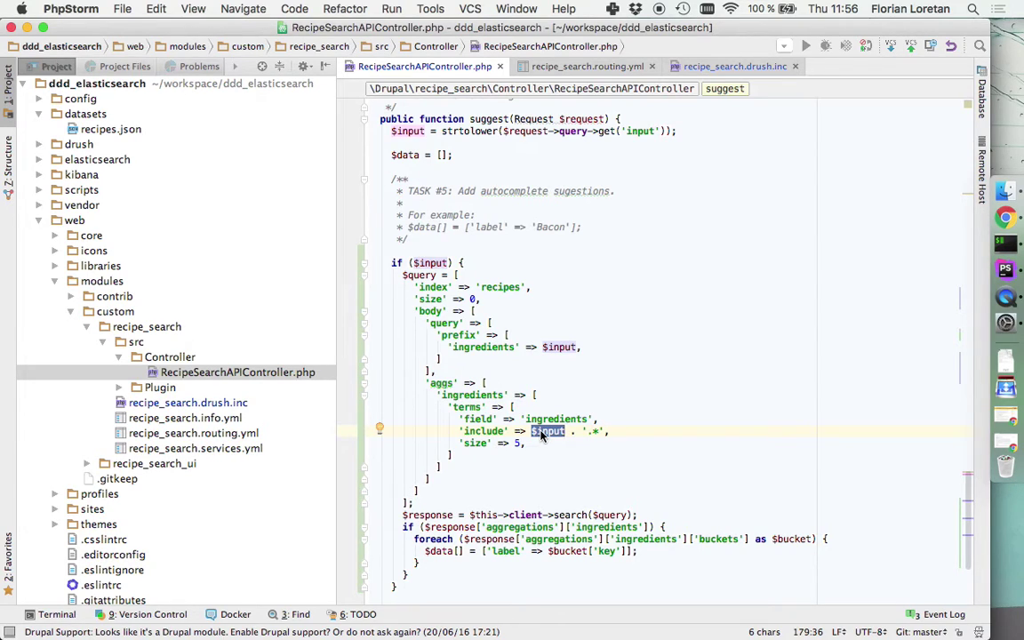
left_click(530, 459)
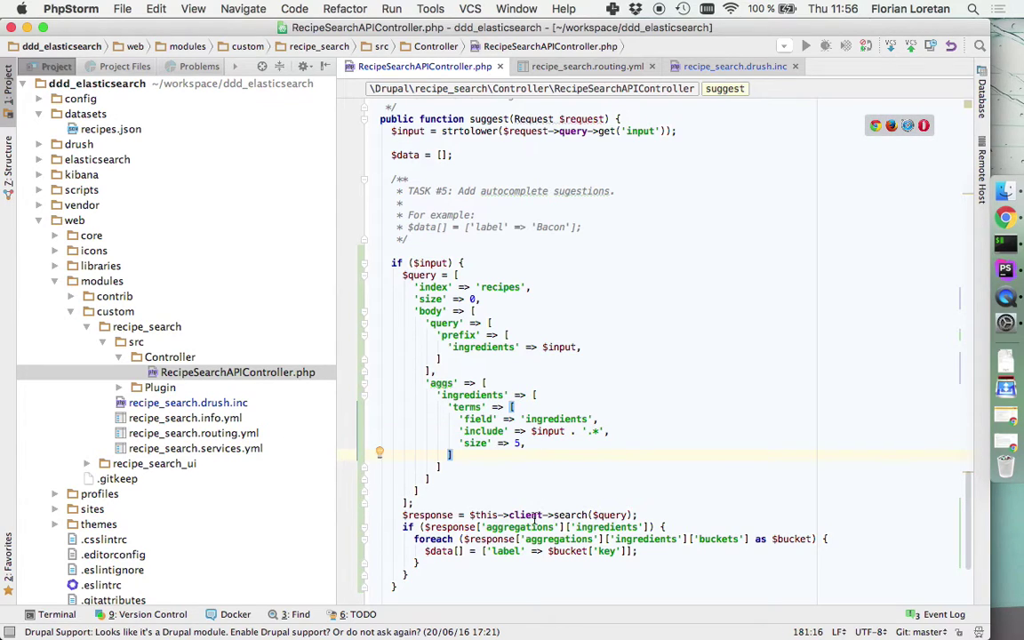
scroll(529, 532, "down", 3)
scroll(529, 532, "down", 1)
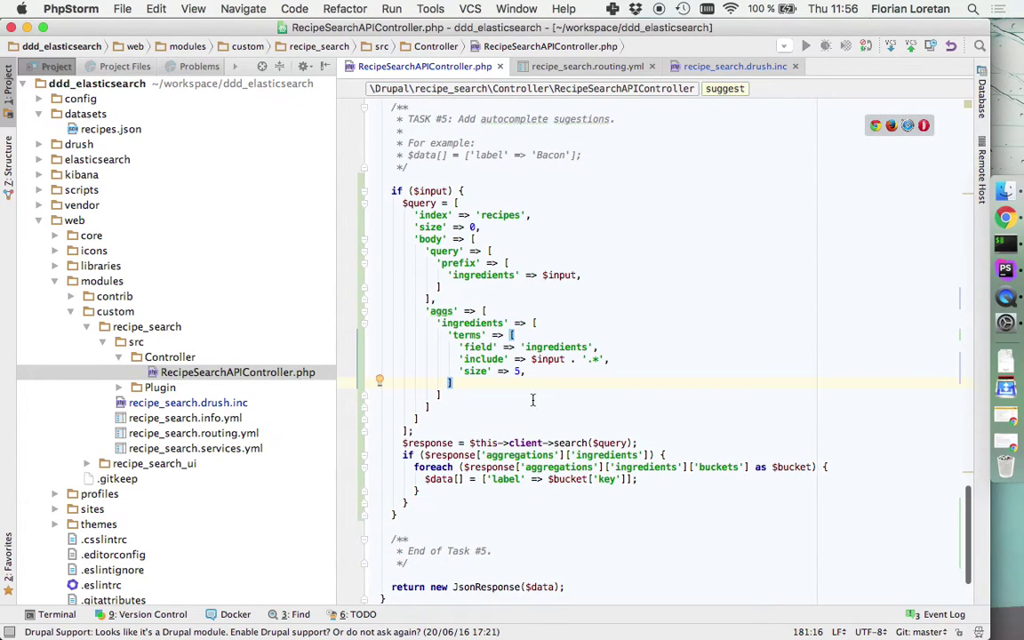
double_click(545, 346)
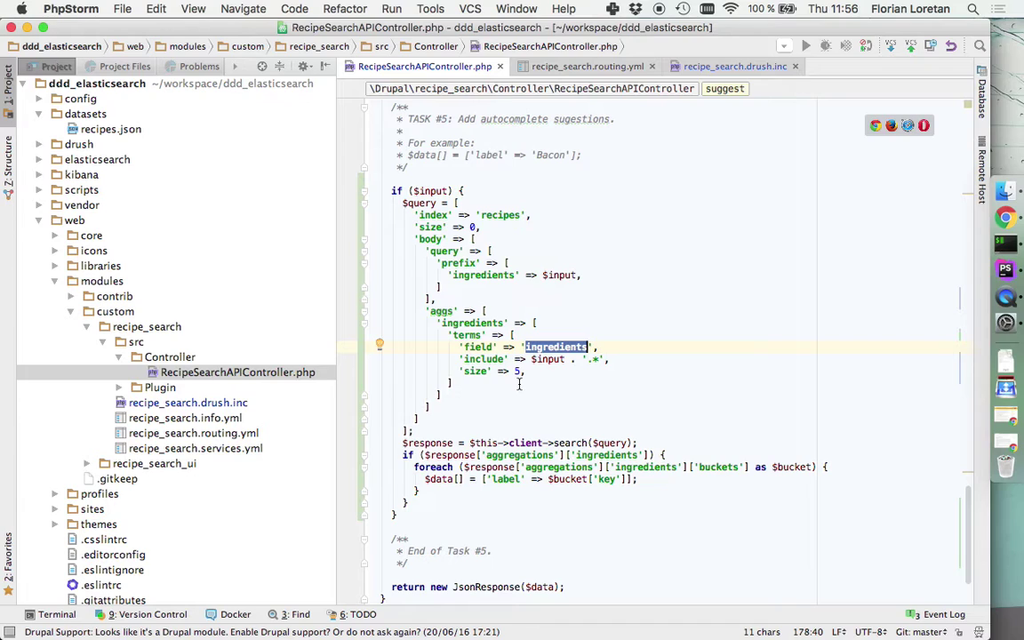
- On the Drupal search page in Chrome, test the autocomplete suggestions by entering "bacon" and "chocol" in the search field
key("super+Tab")
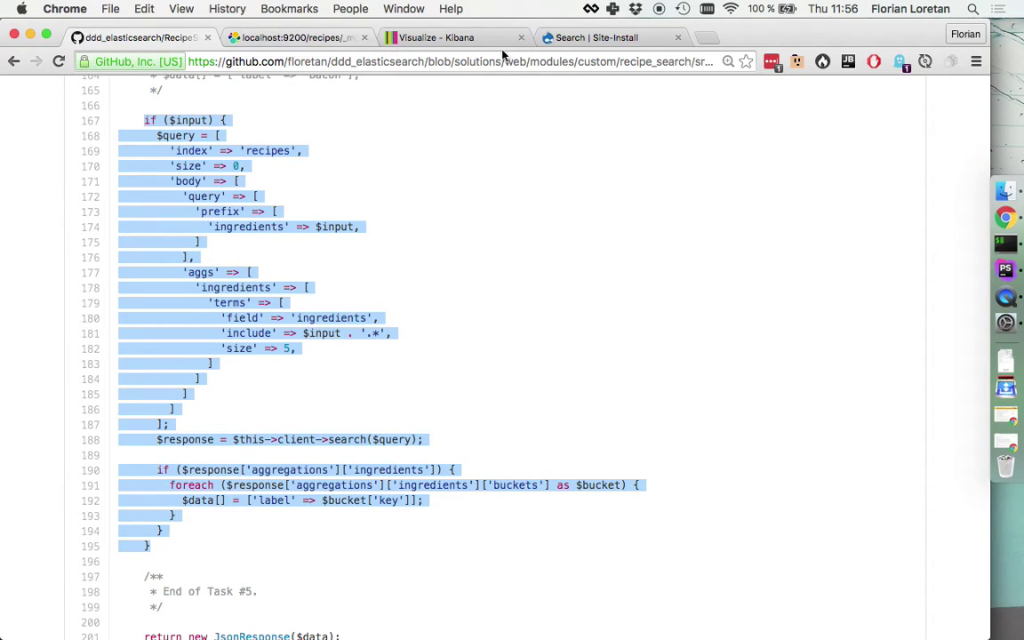
left_click(598, 39)
double_click(48, 218)
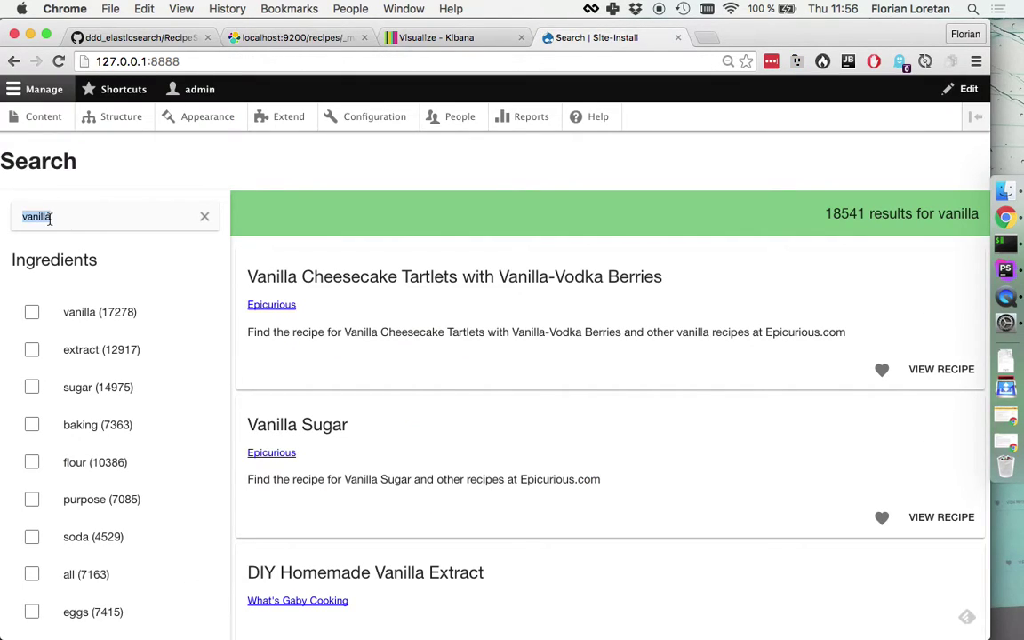
type("ba")
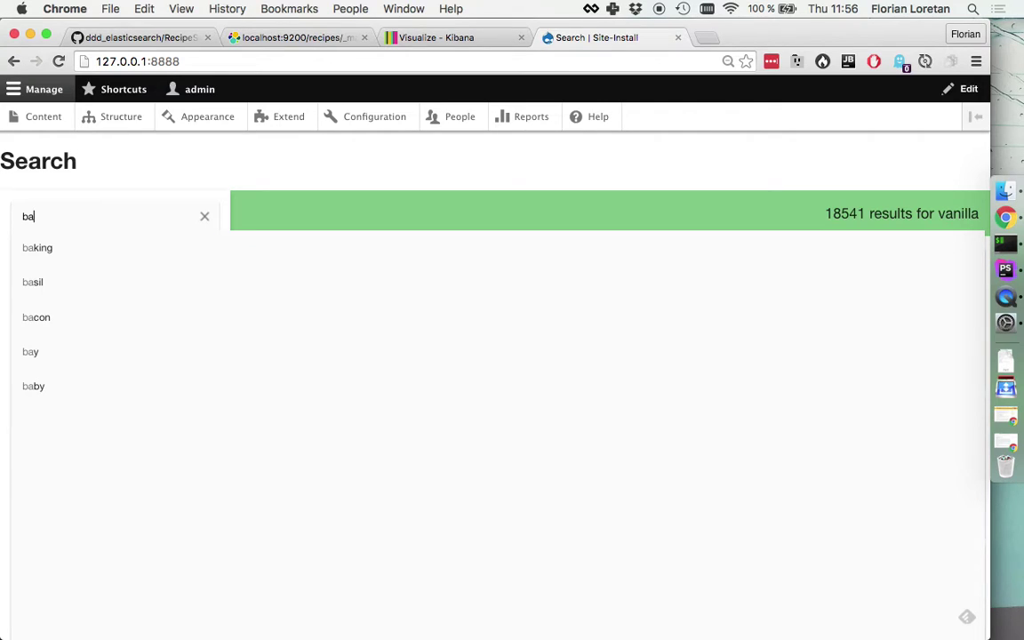
type("con")
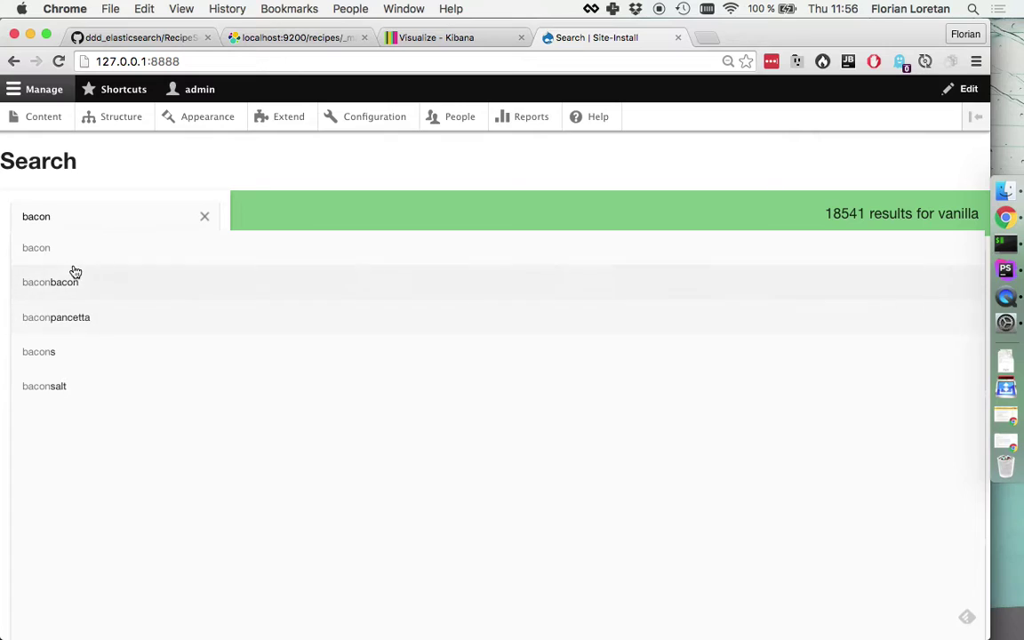
double_click(77, 211)
type("cho")
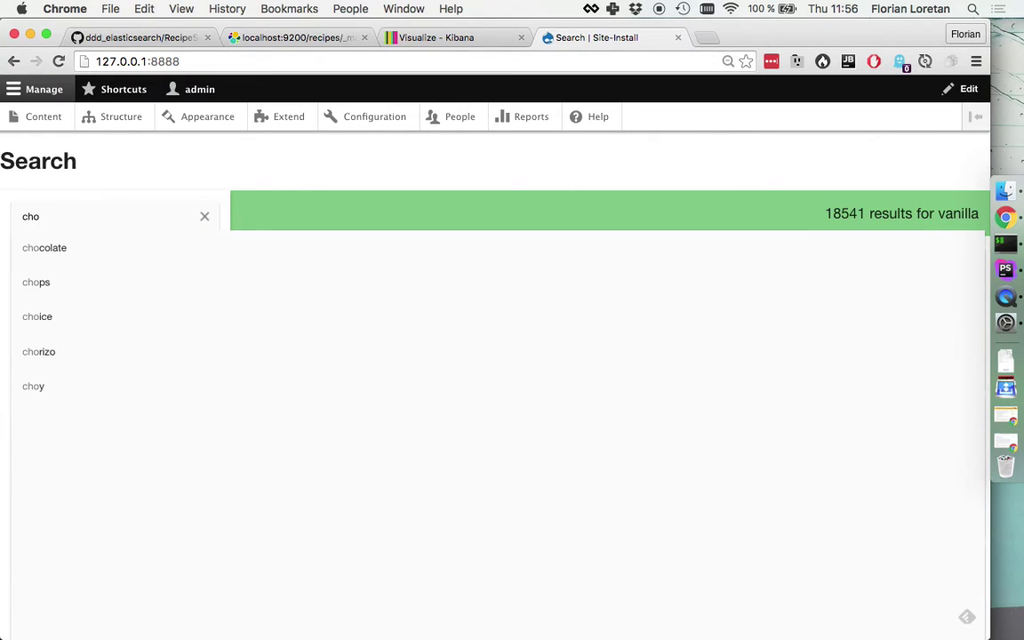
type("co")
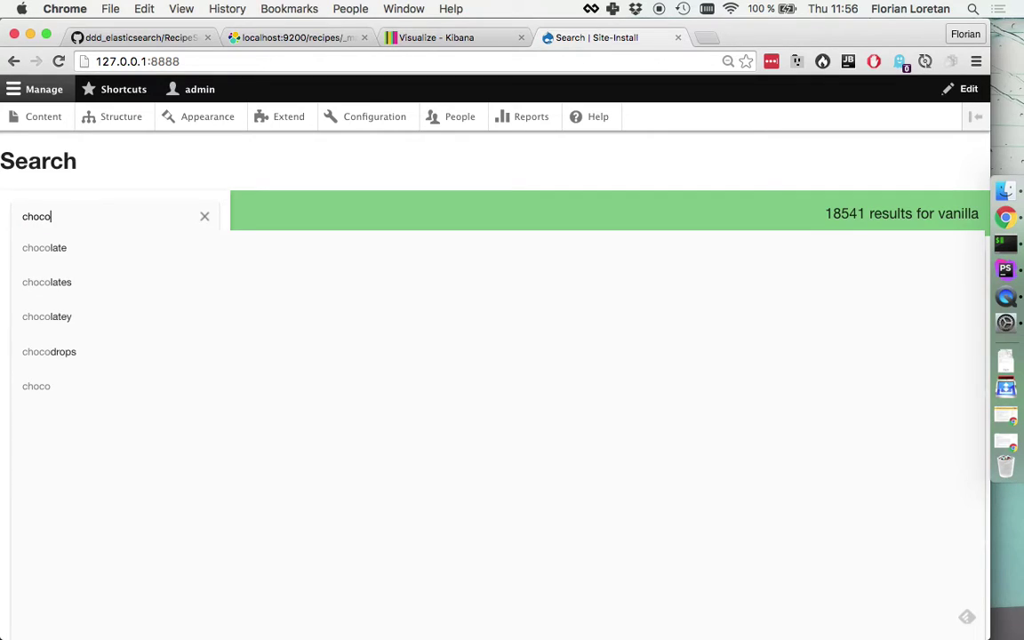
type("l")
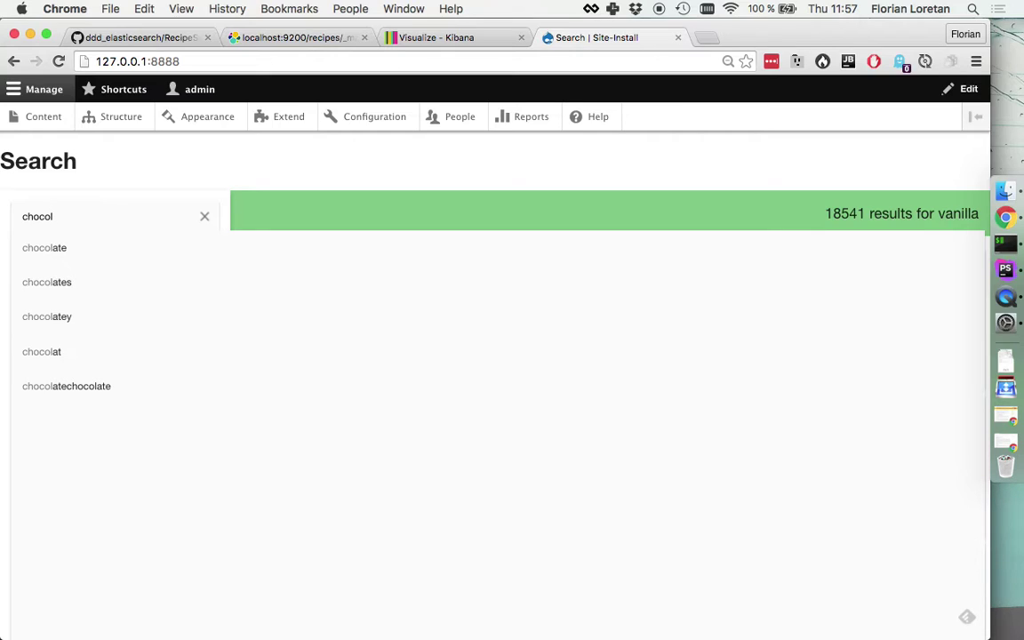
- In PhpStorm, review the suggest function and highlight the query's 'size' => 0 setting
key("super+Tab")
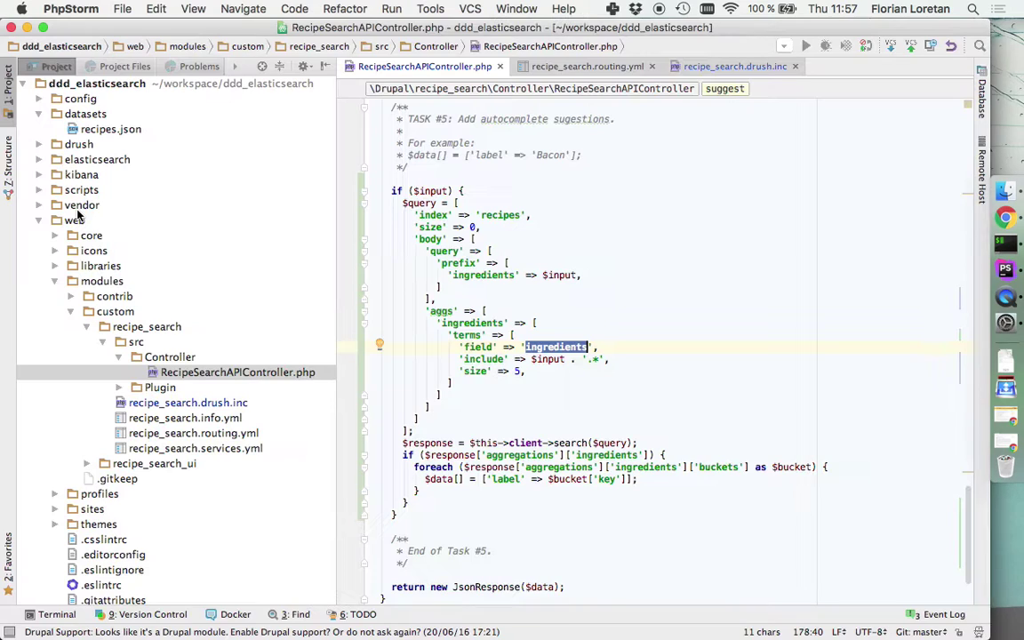
scroll(501, 477, "down", 3)
scroll(501, 478, "up", 12)
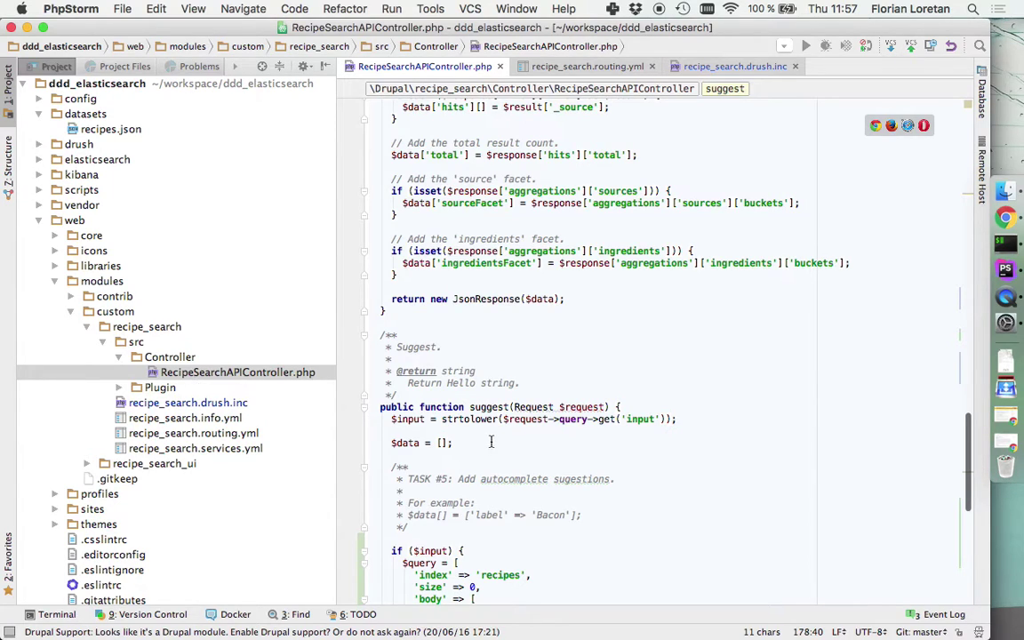
scroll(515, 552, "down", 7)
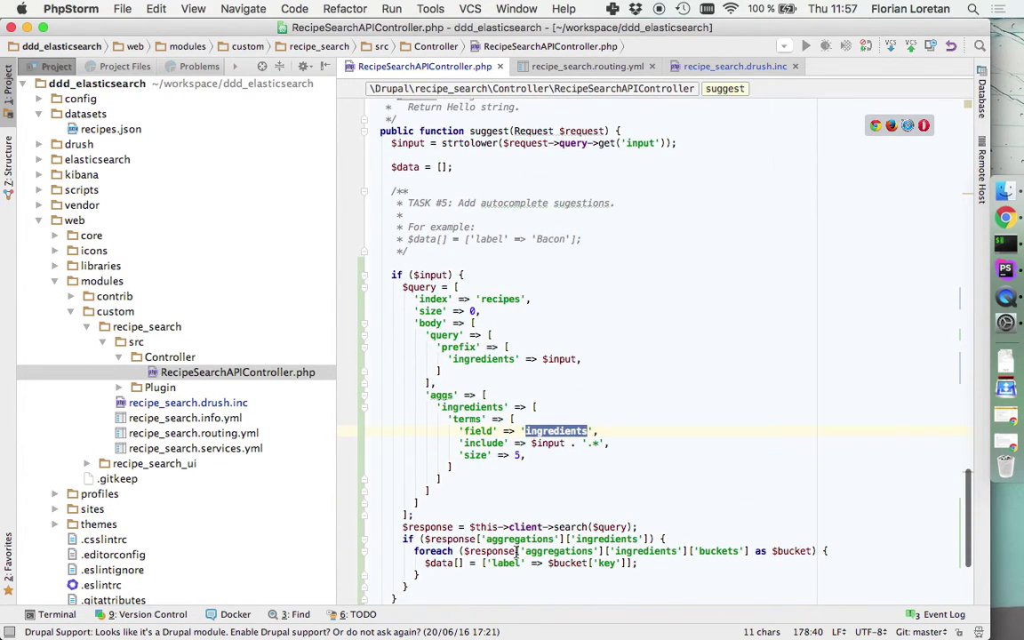
left_click(419, 311)
key("shift+Down")
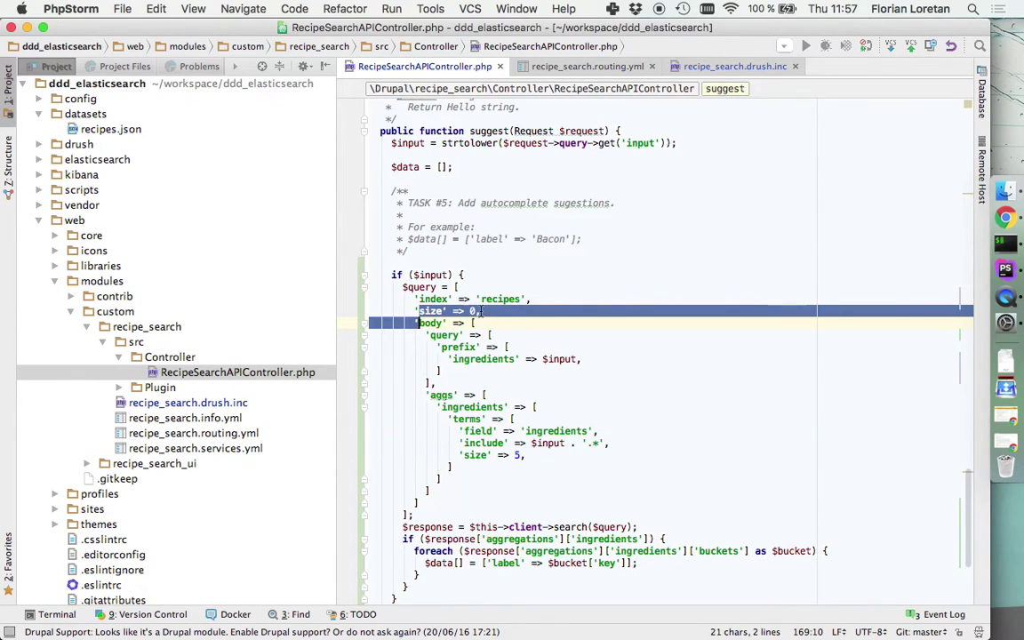
left_click(481, 311, "shift")
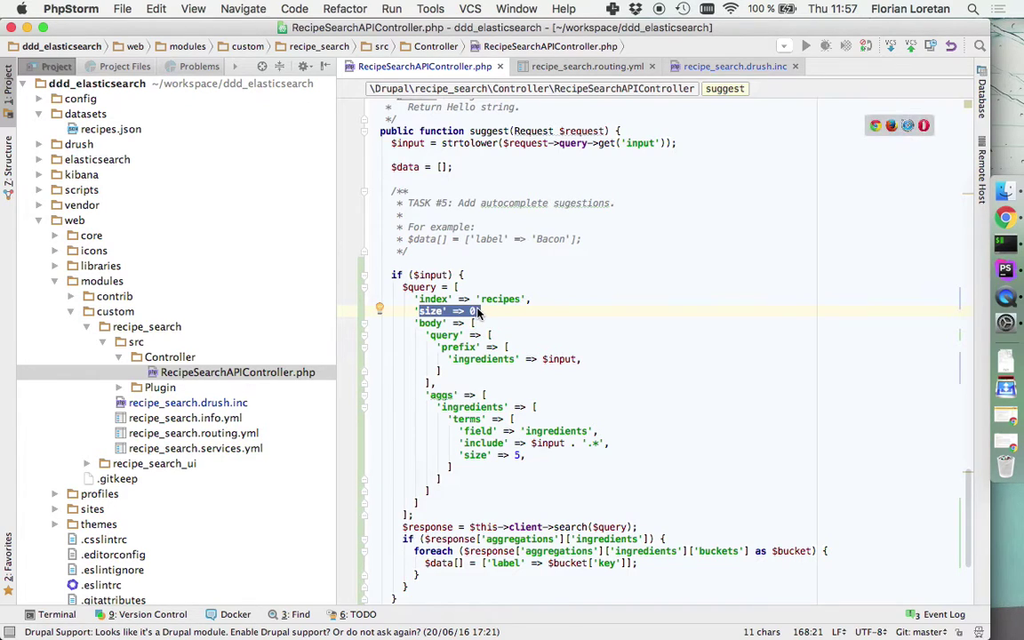
scroll(489, 407, "down", 3)
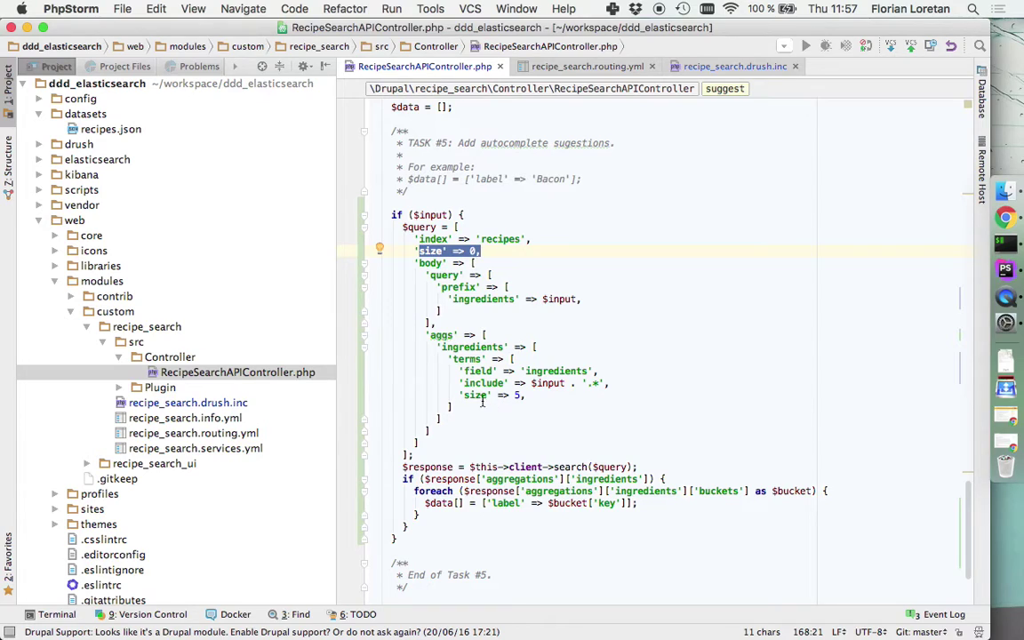
- Go through the suggest query line by line down to the field setting of its ingredients terms aggregation
key("Down")
key("Down")
key("Down")
key("Down")
key("Down")
key("Down")
key("Down")
key("Down")
key("Down")
key("Down")
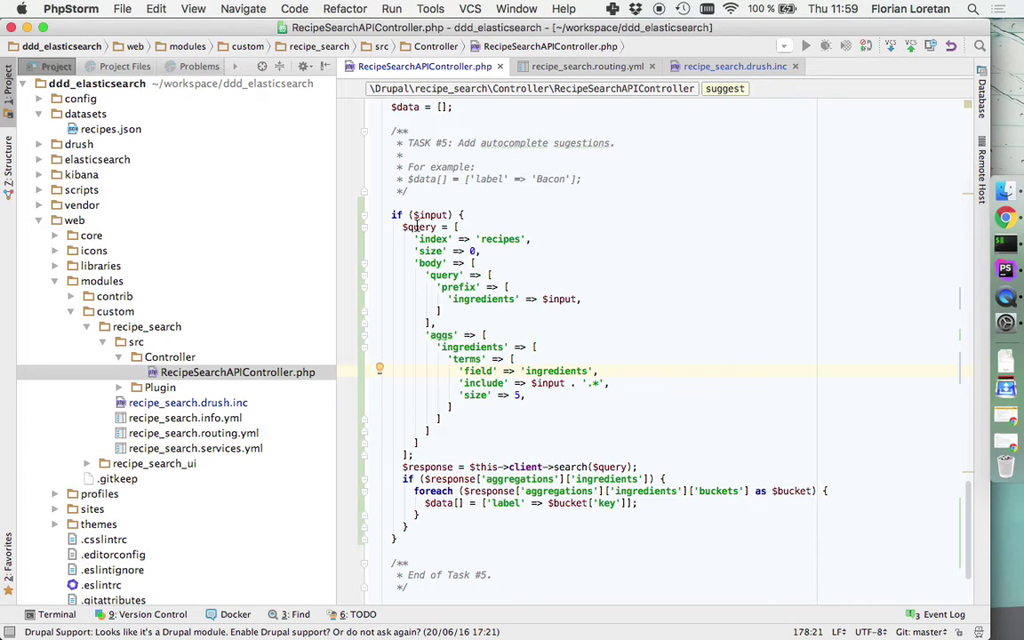
- On the Drupal search page in Chrome, open the developer tools' network recording and test the autocomplete suggestions for "choc"
key("super+Tab")
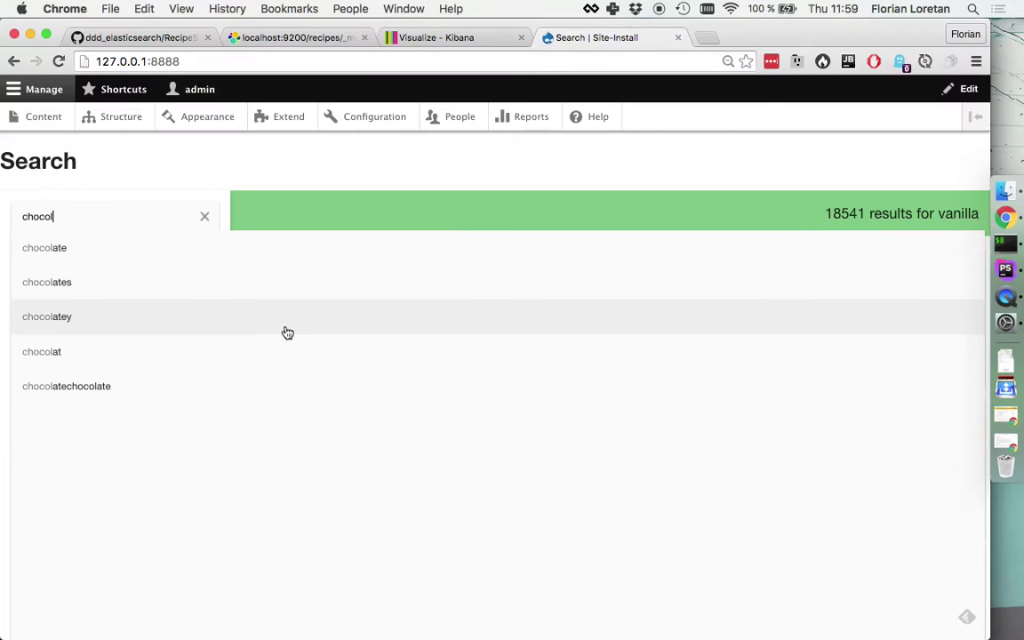
key("super+alt+i")
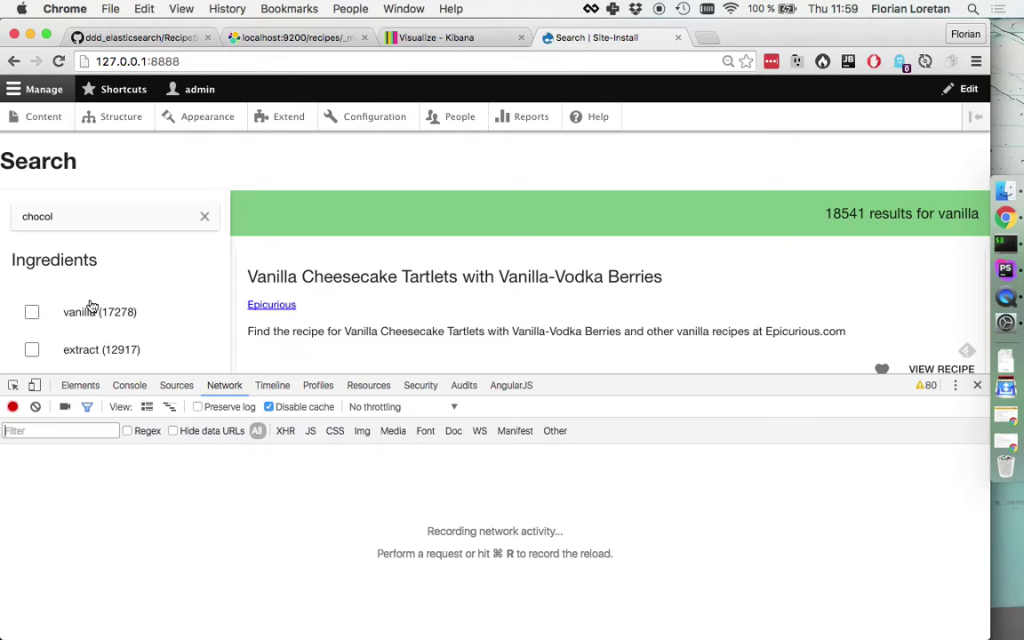
left_click(108, 208)
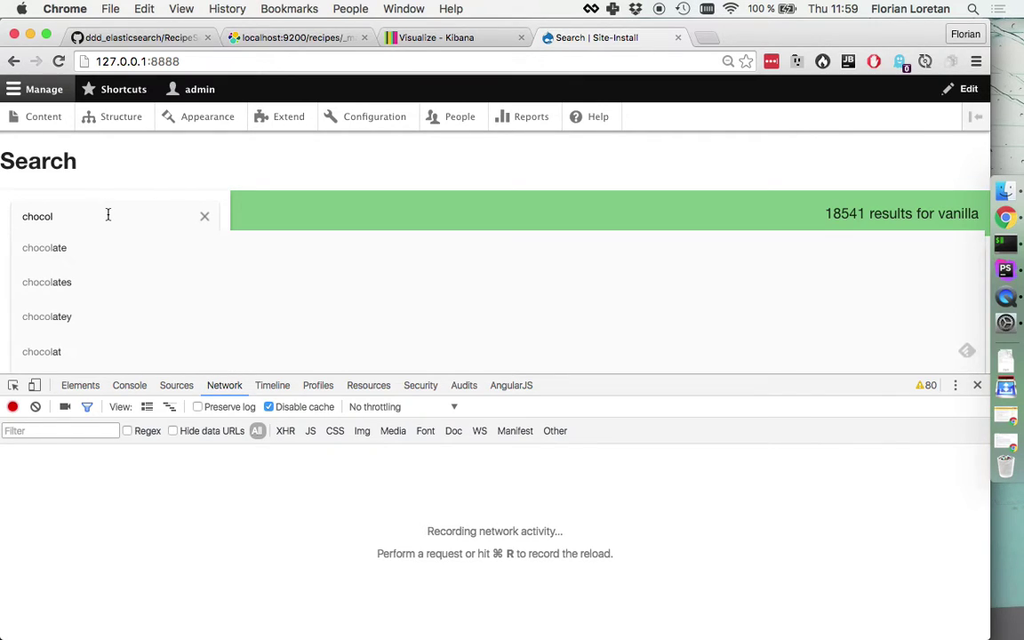
double_click(84, 217)
type("cho")
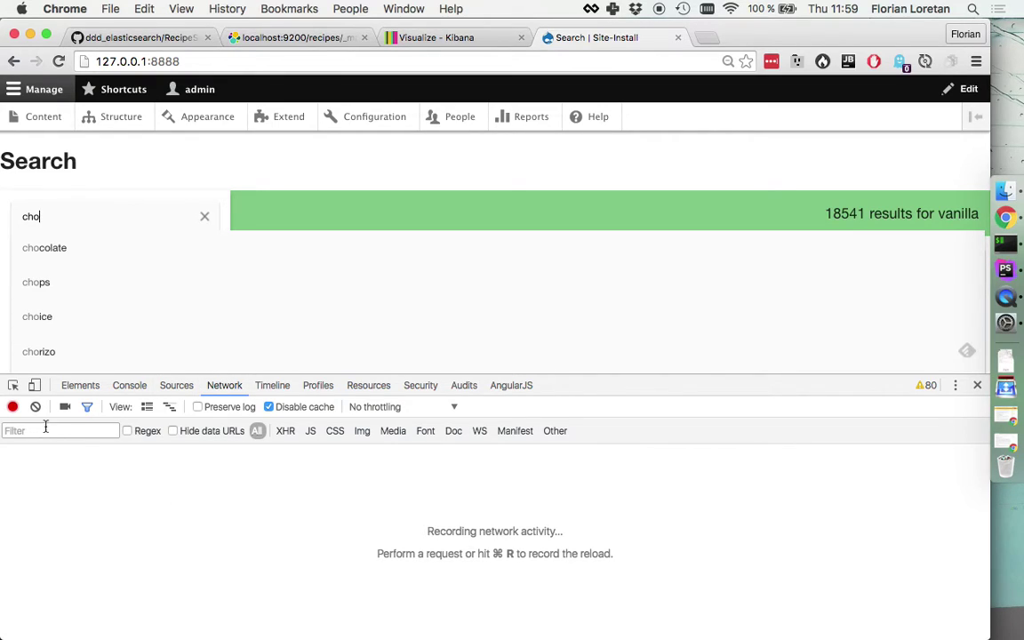
type("c")
- Test the autocomplete suggestions by entering "ba" and "vanill" in the search field
key("super+a")
type("ba")
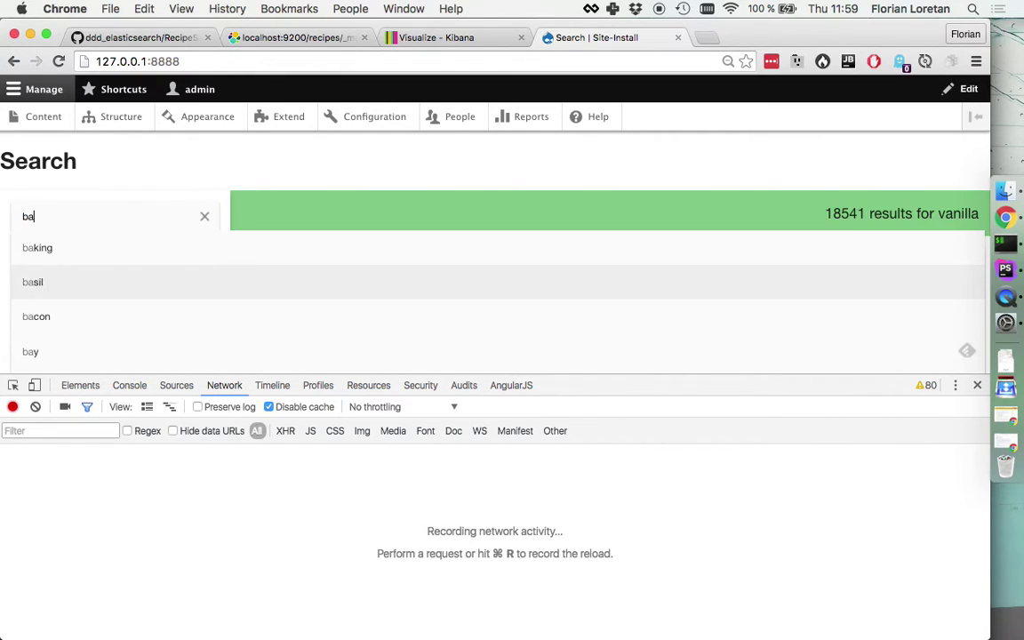
key("BackSpace")
key("BackSpace")
type("van")
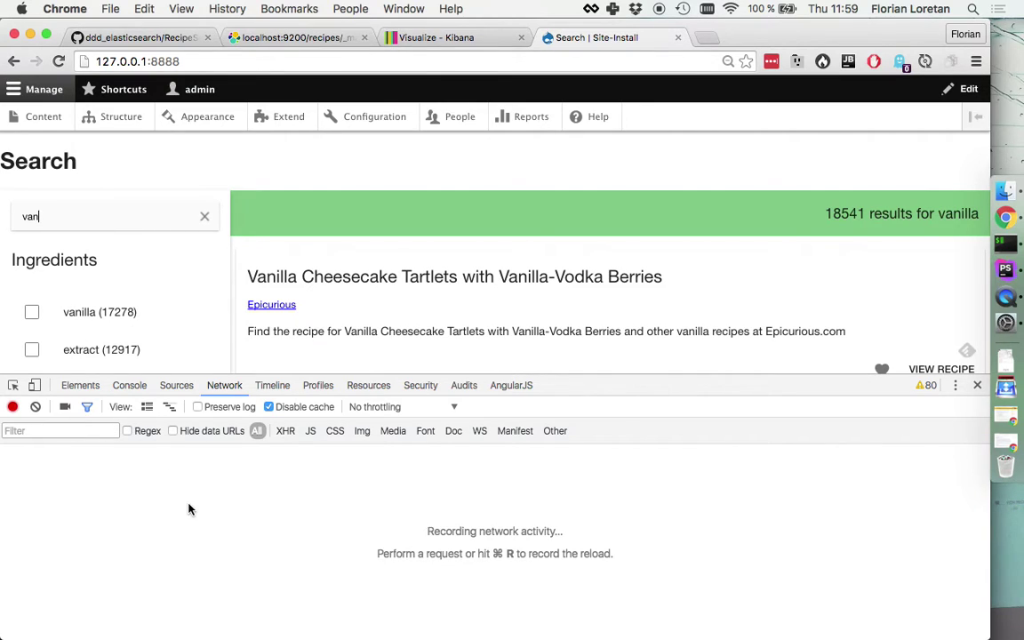
type("ill")
- Enter "a" in the search field and inspect the timing breakdown of the recorded suggest request
double_click(83, 206)
type("a")
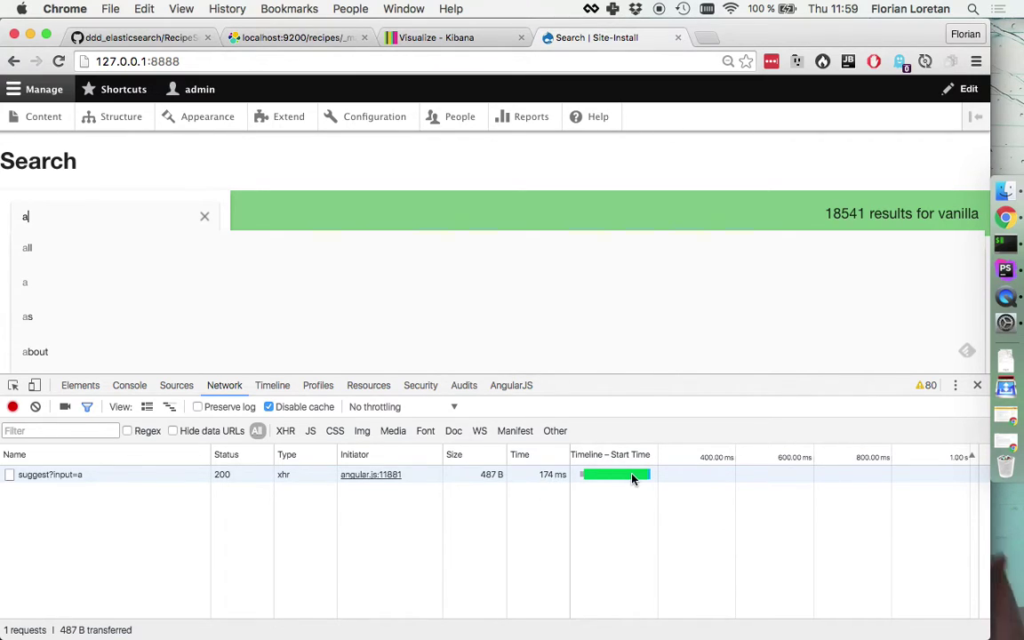
mouse_move(633, 478)
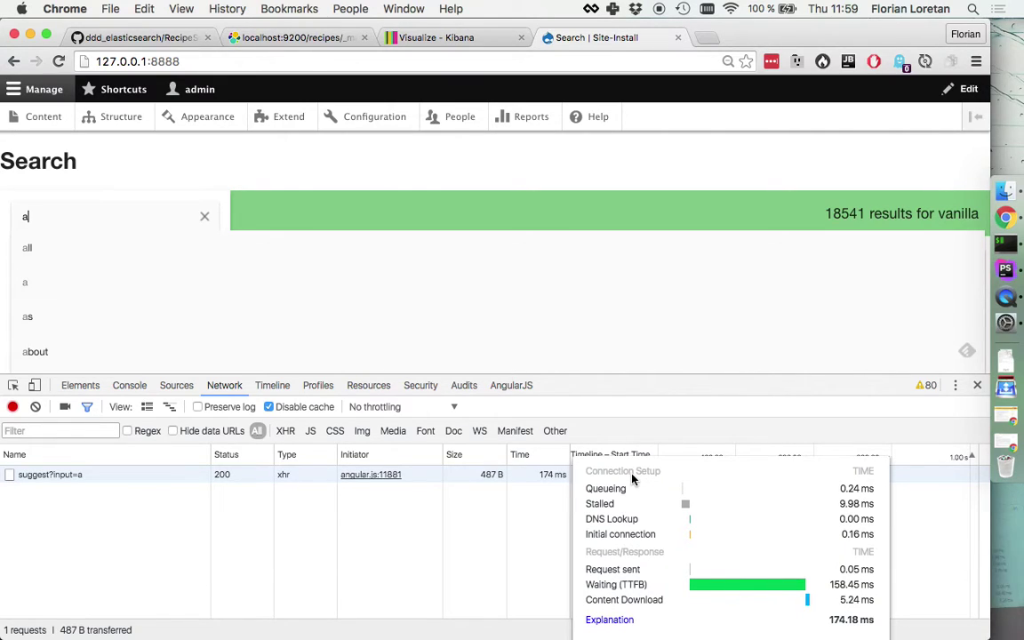
left_click(416, 171)
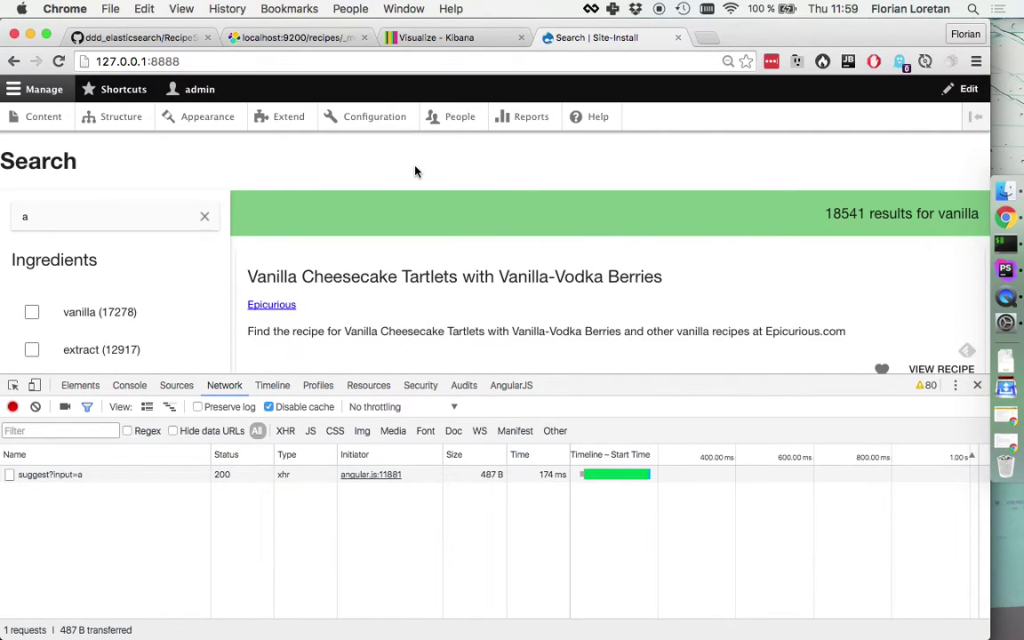
- Review RecipeSearchAPIController.php on the GitHub solutions branch, from the suggest function up to the file header
left_click(123, 36)
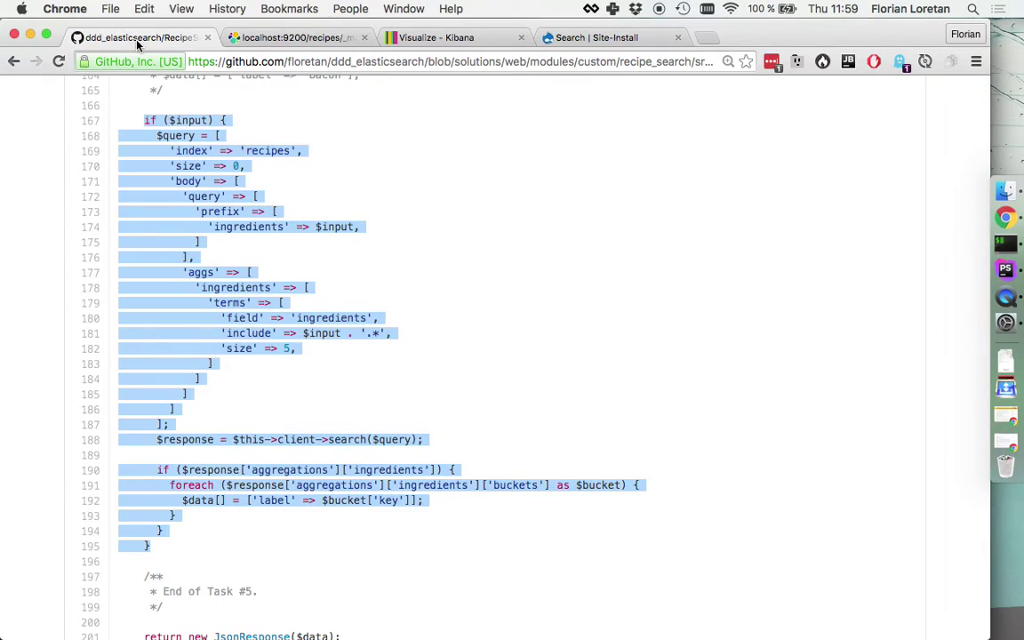
left_click(418, 401)
scroll(418, 401, "up", 10)
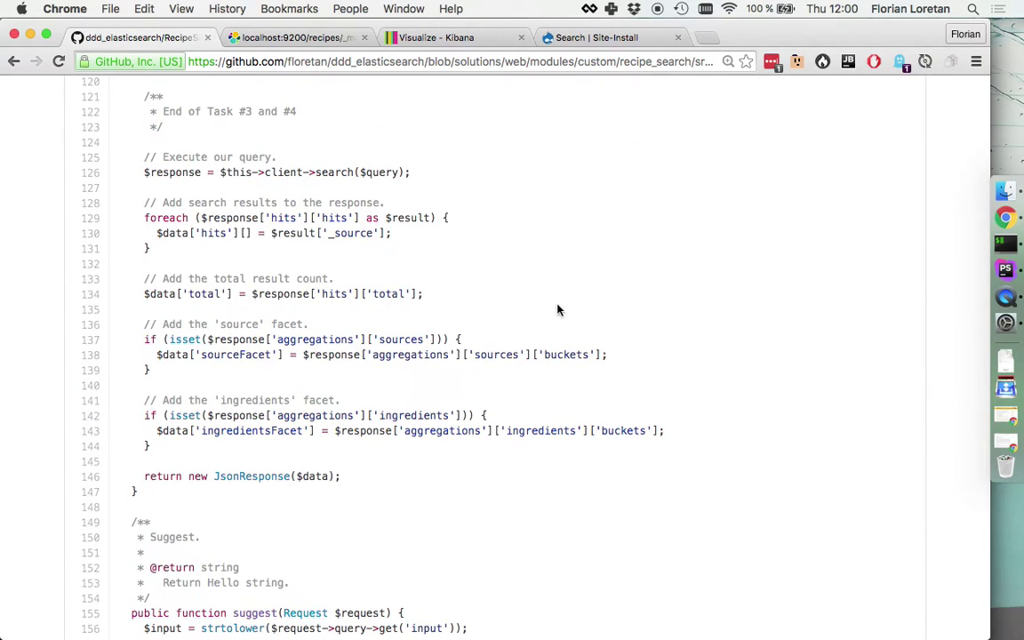
scroll(492, 341, "down", 3)
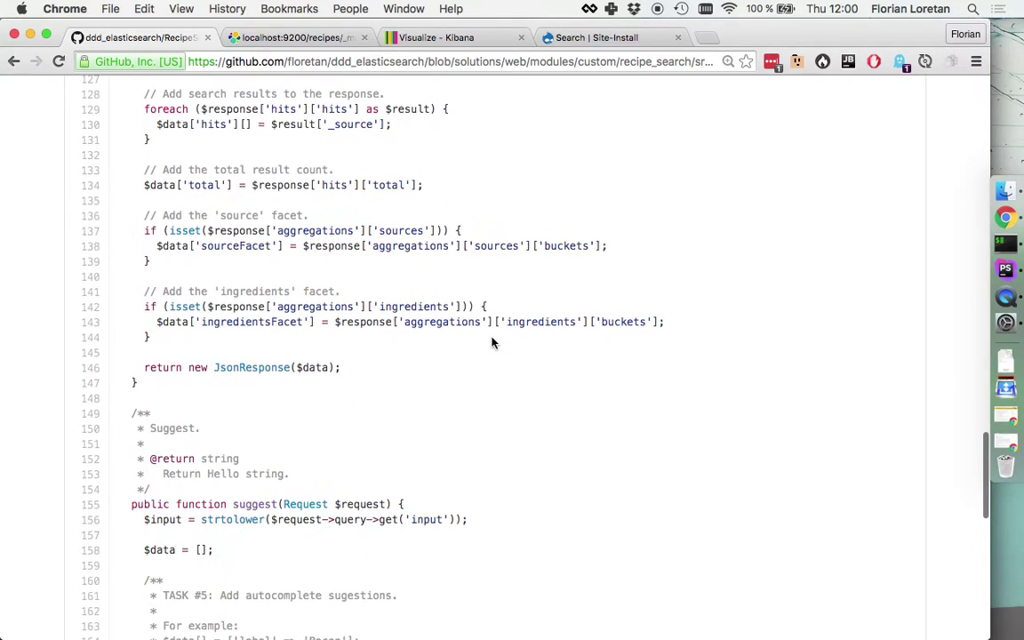
scroll(492, 340, "up", 20)
scroll(493, 342, "up", 3)
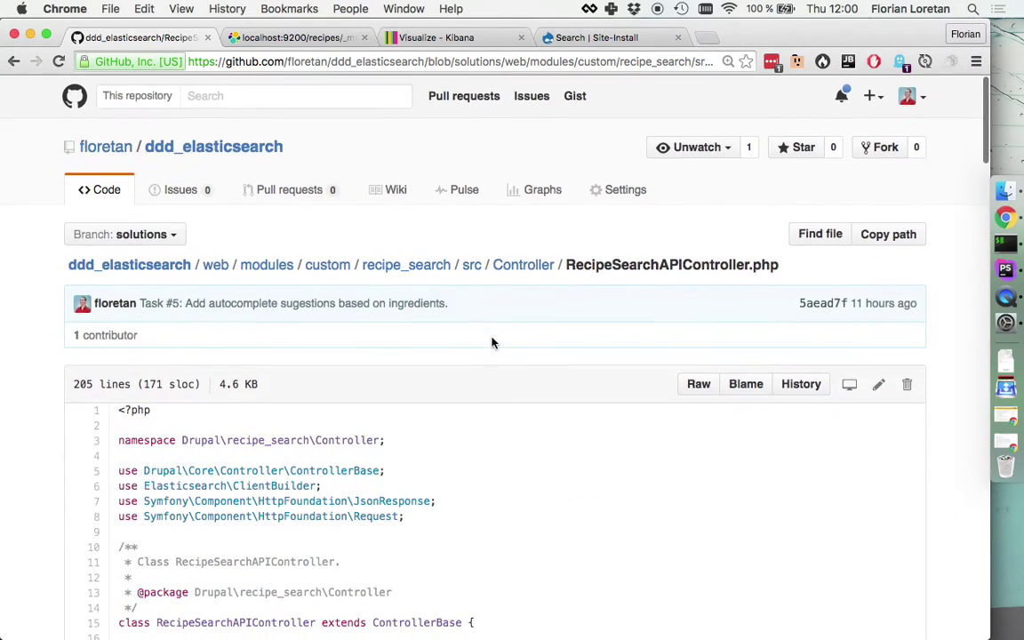
key("super+Tab")
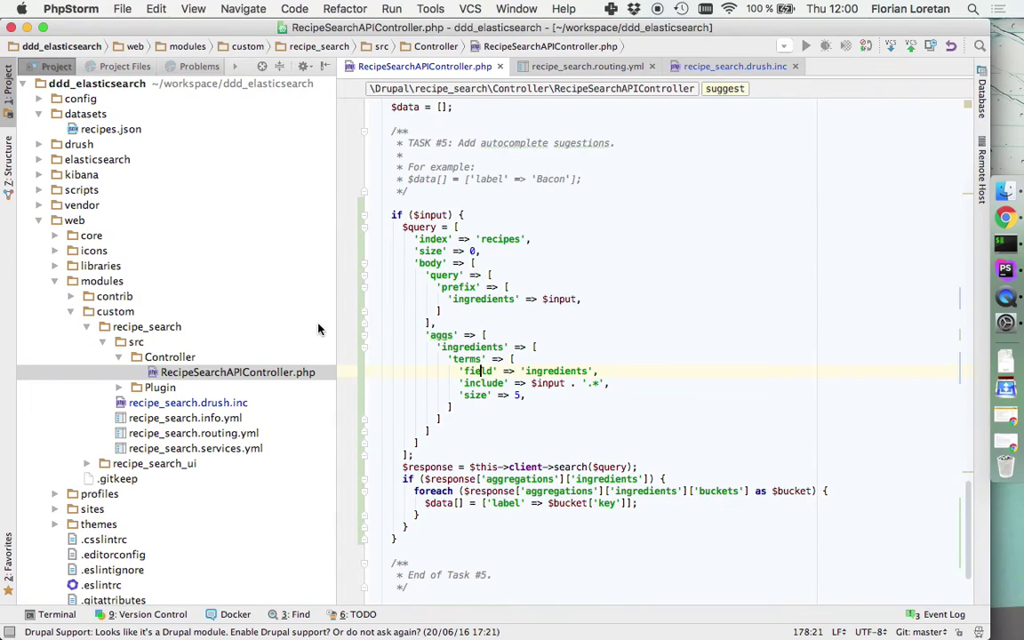
key("super+Tab")
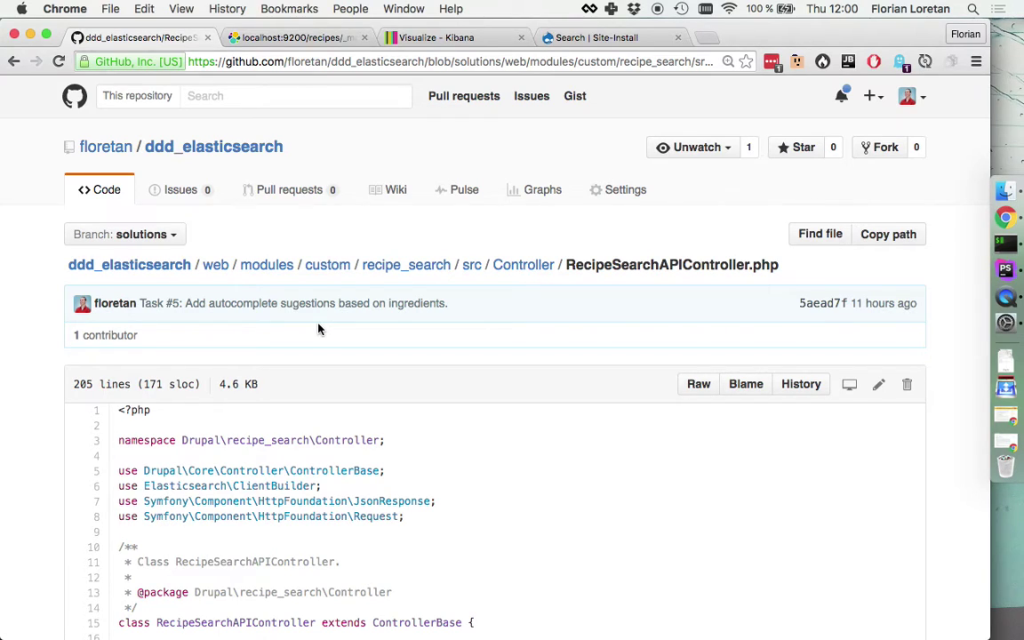
- In PhpStorm, start a $this->client-> call below the suggest query array and browse the client's available methods down to cat()
key("super+Tab")
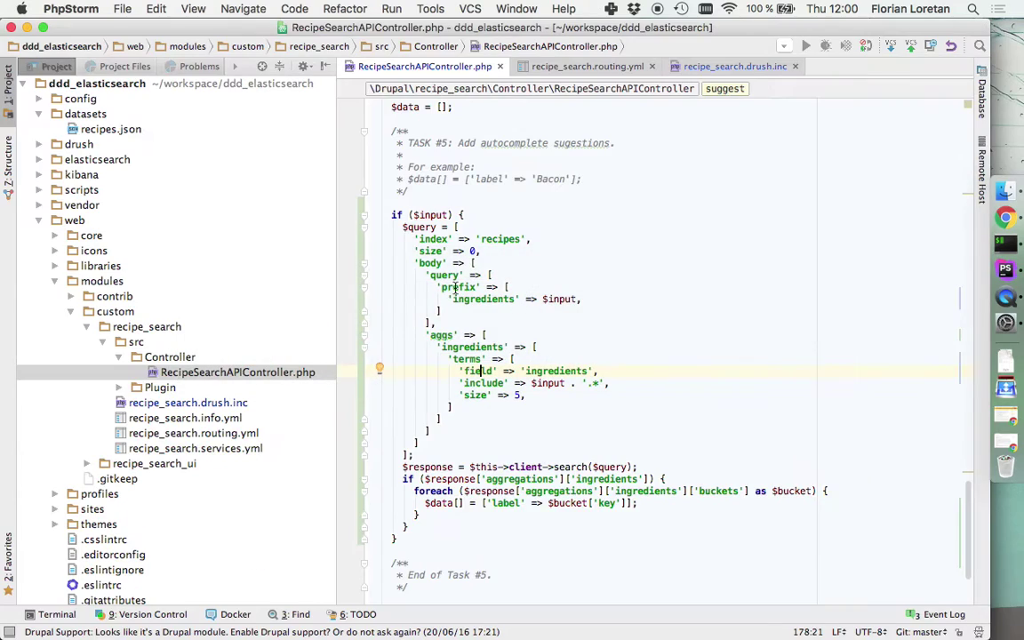
left_click(462, 454)
key("Return")
type("$this->clei")
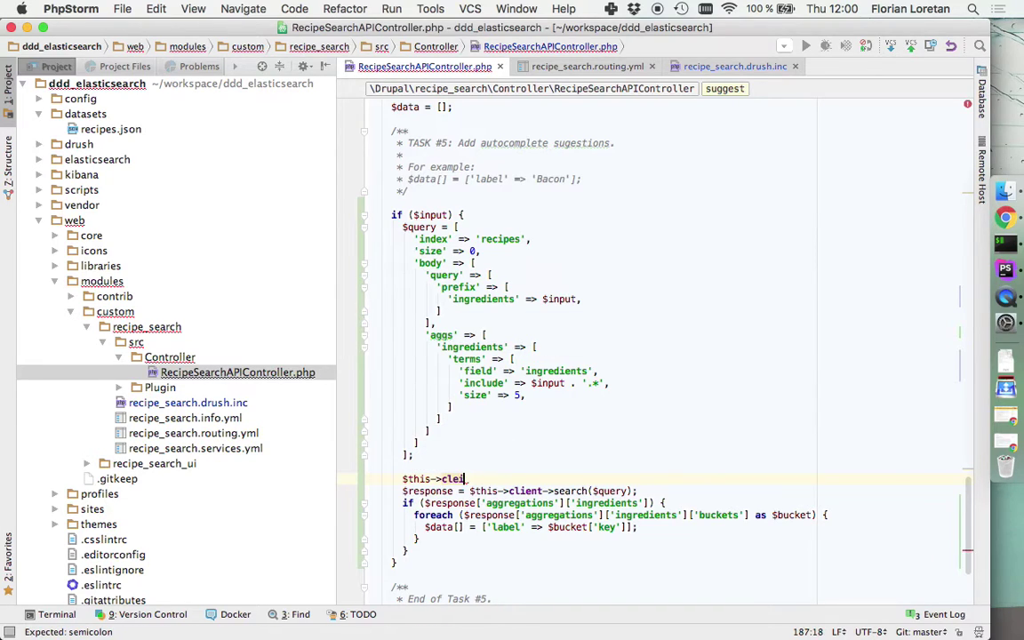
key("BackSpace")
key("BackSpace")
type("ie")
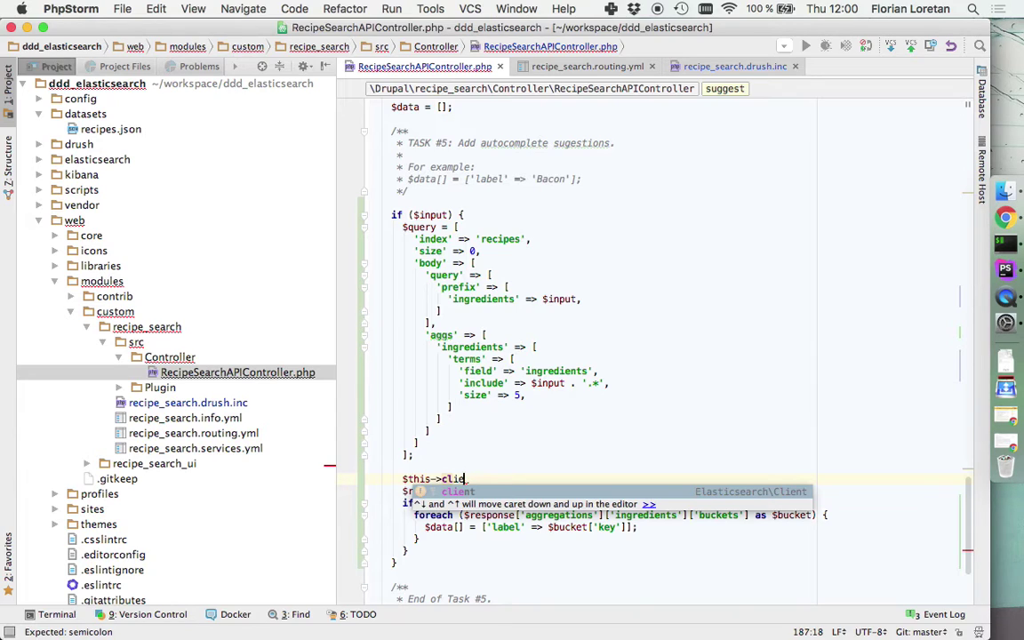
key("Return")
type("->")
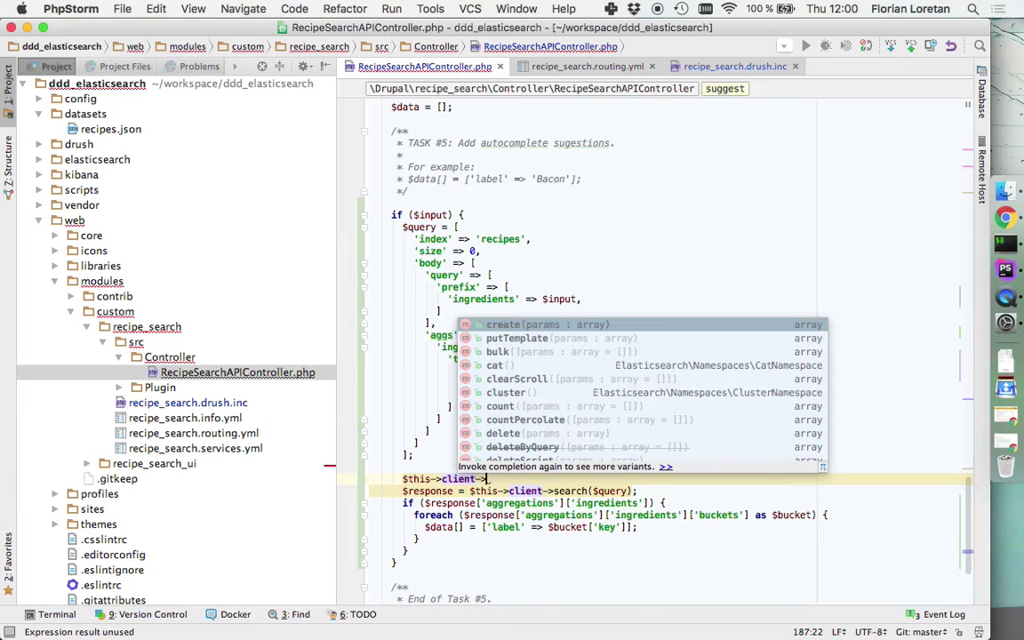
key("Down")
key("Down")
key("Down")
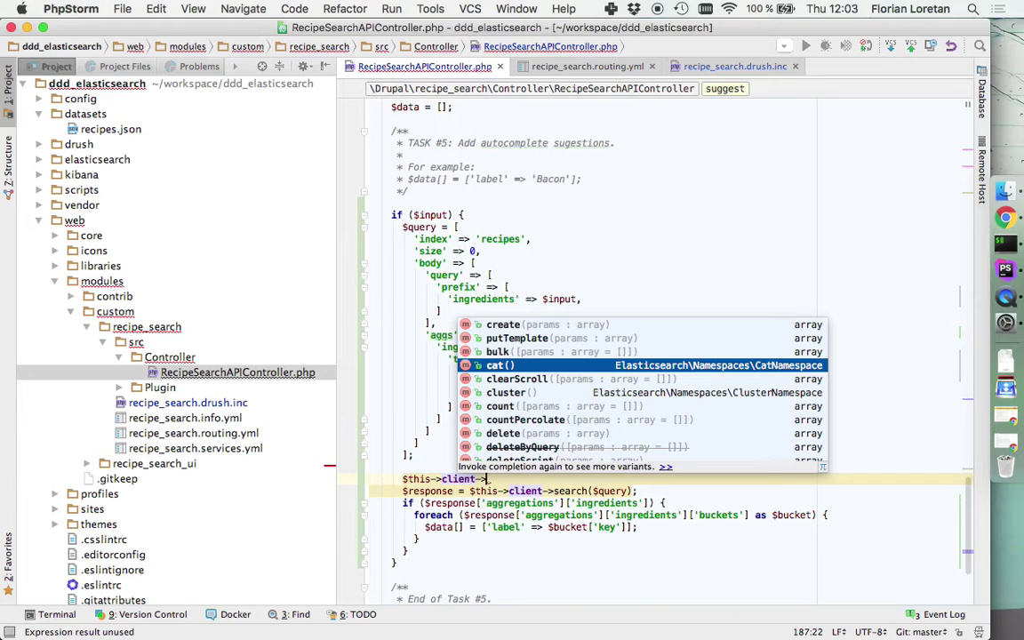
- In Chrome, open the drupal.org project page of the Elasticsearch Helper module in a new tab and read its description
key("super+Tab")
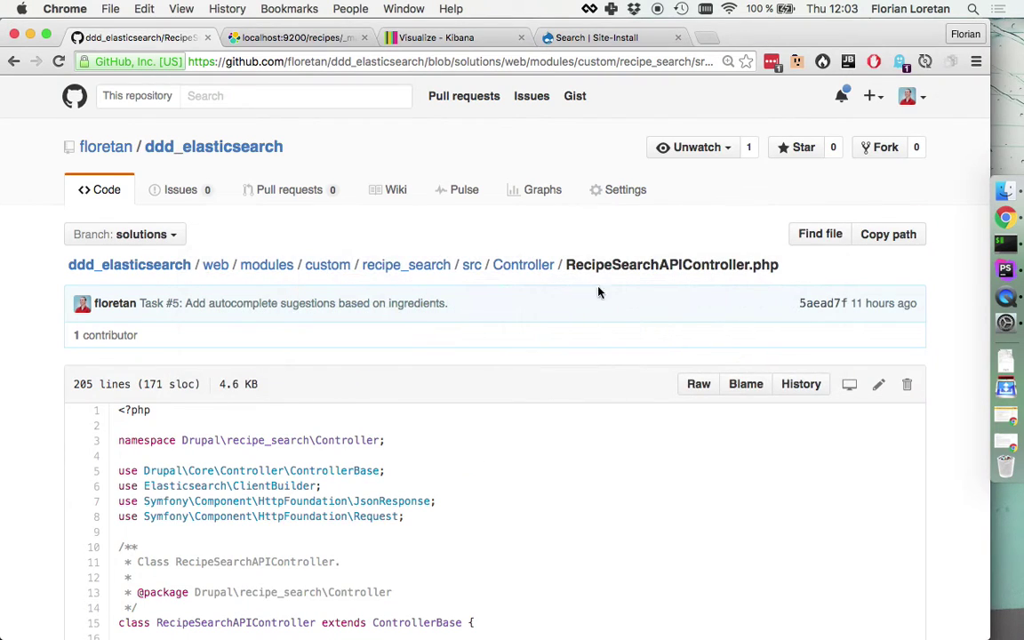
key("super+t")
type("drupal.org/project/")
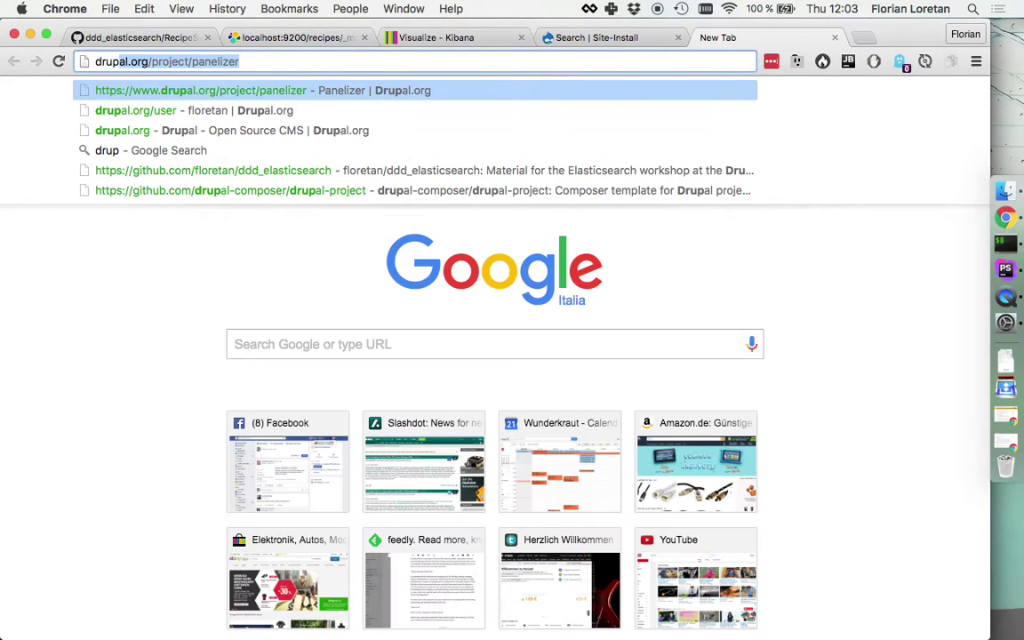
type("elast")
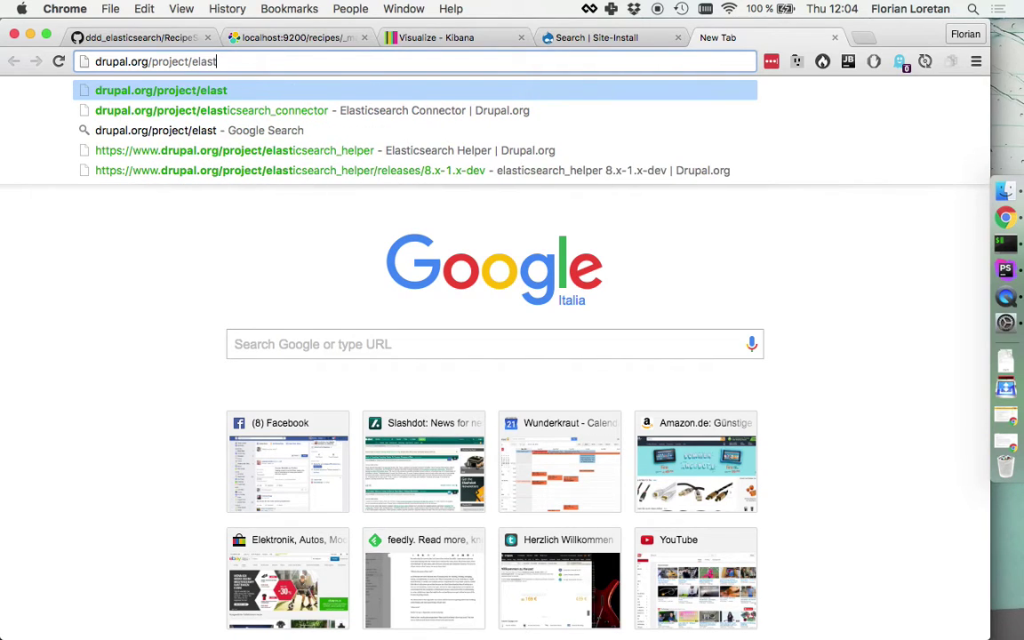
key("Down")
key("Down")
key("Down")
key("Return")
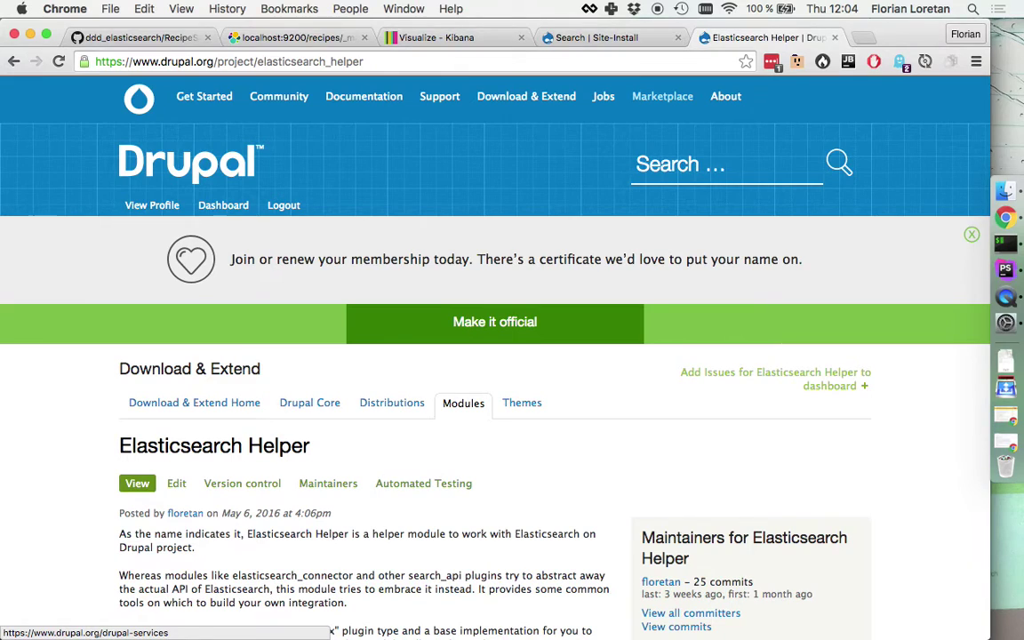
scroll(465, 538, "down", 5)
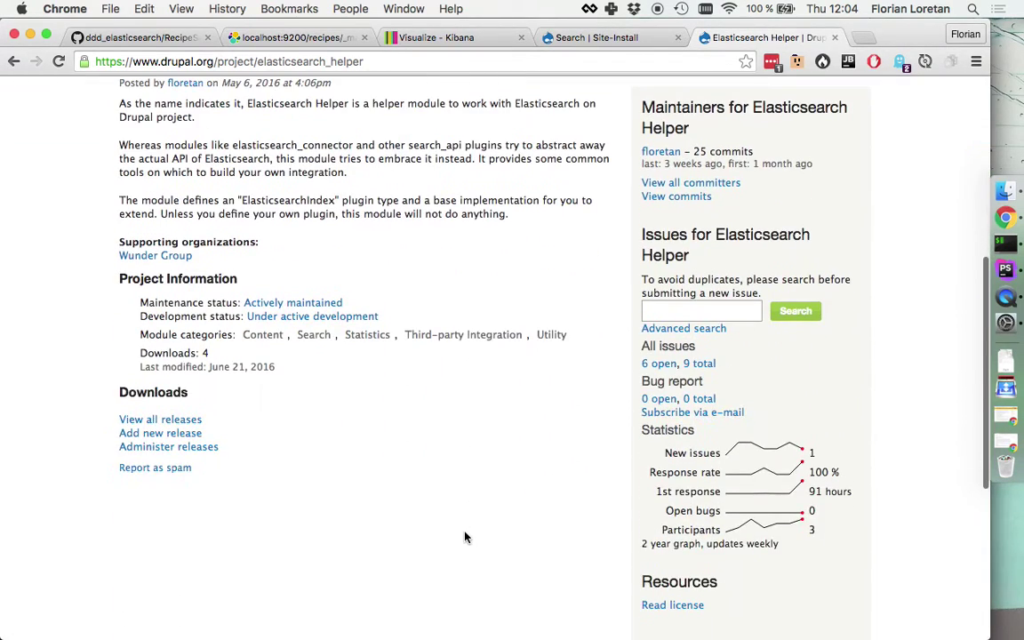
scroll(464, 537, "up", 2)
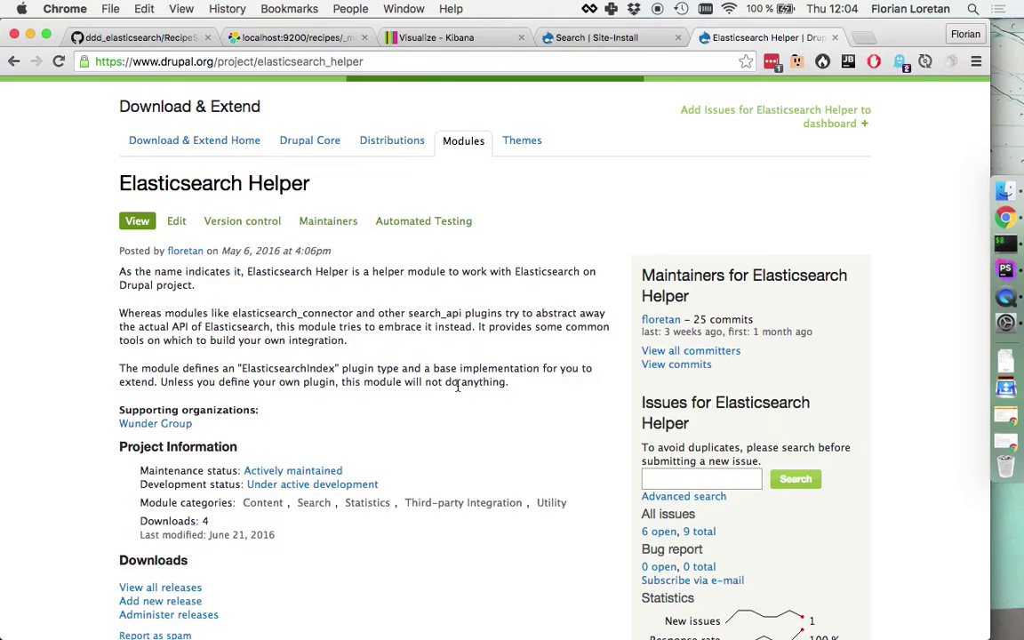
- In iTerm, check the repository with git st and stash the uncommitted changes with git stash
key("super+Tab")
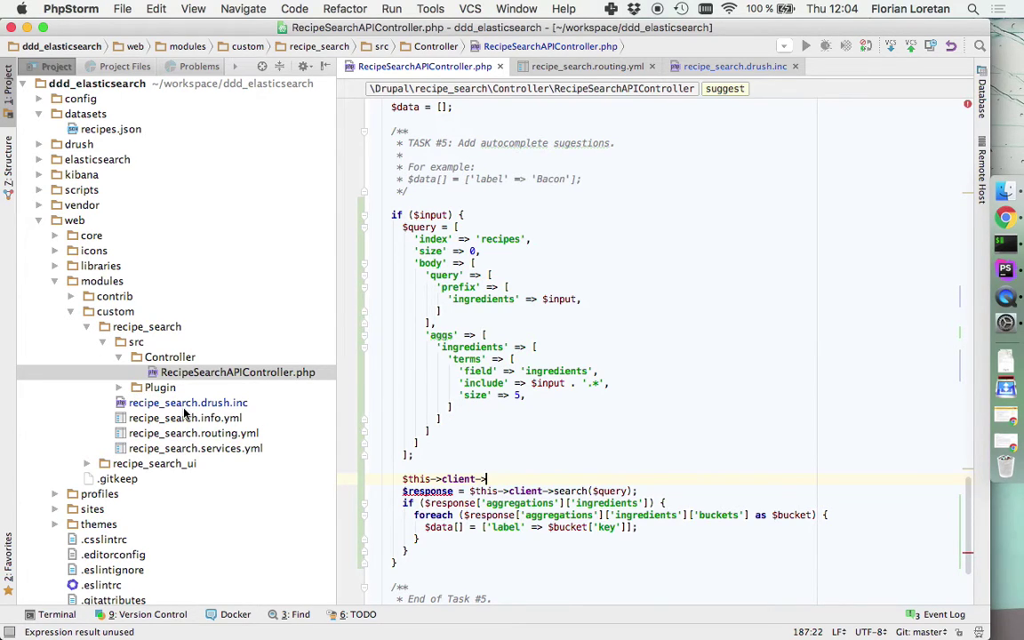
key("super+Tab")
key("super+Tab")
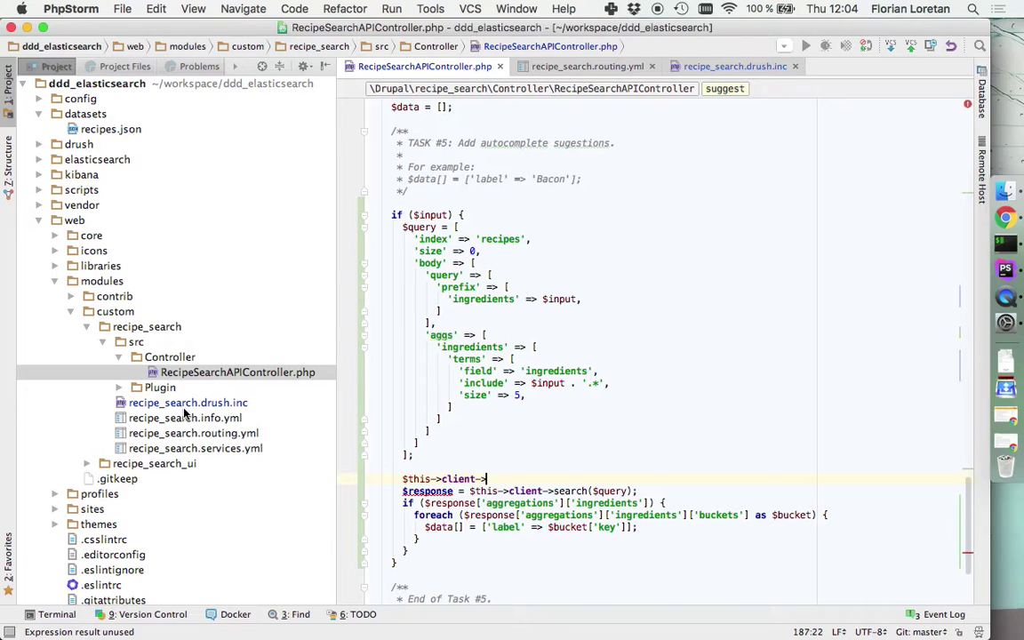
left_click(1006, 242)
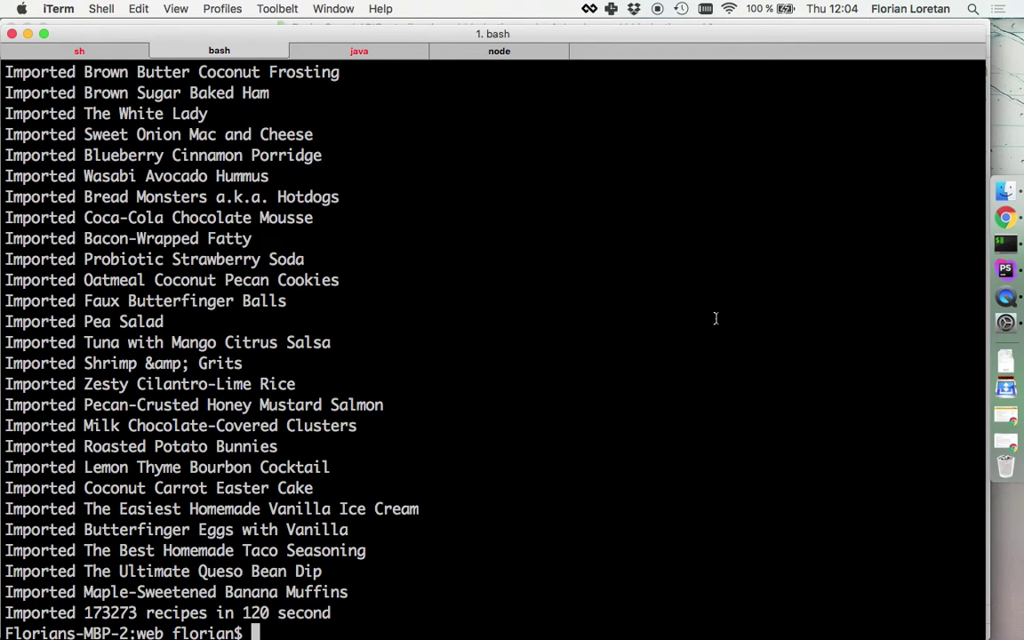
type("git st")
key("Return")
type("git")
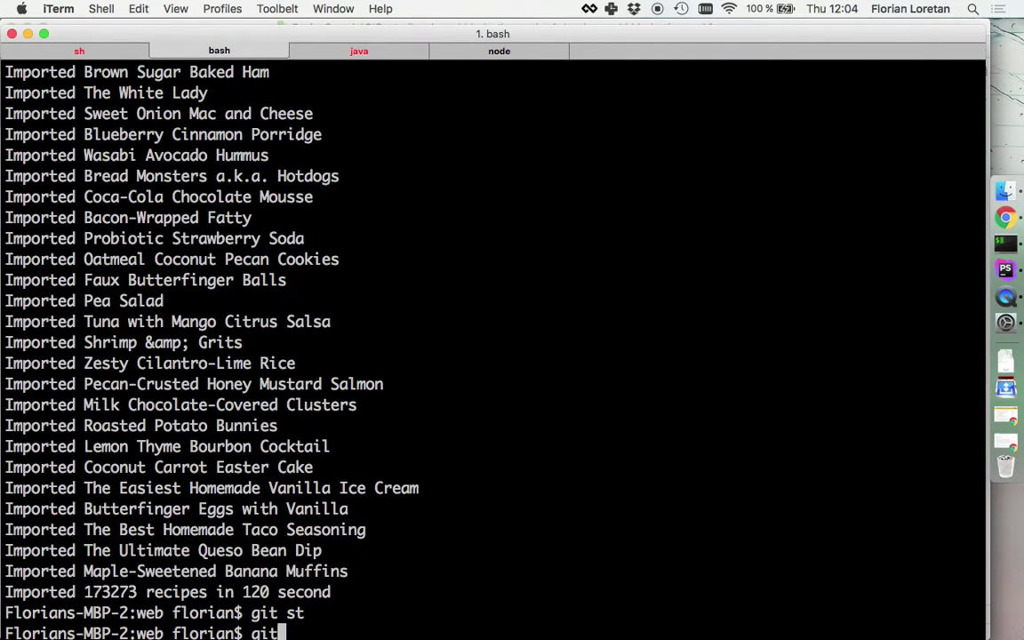
type(" stash")
key("Return")
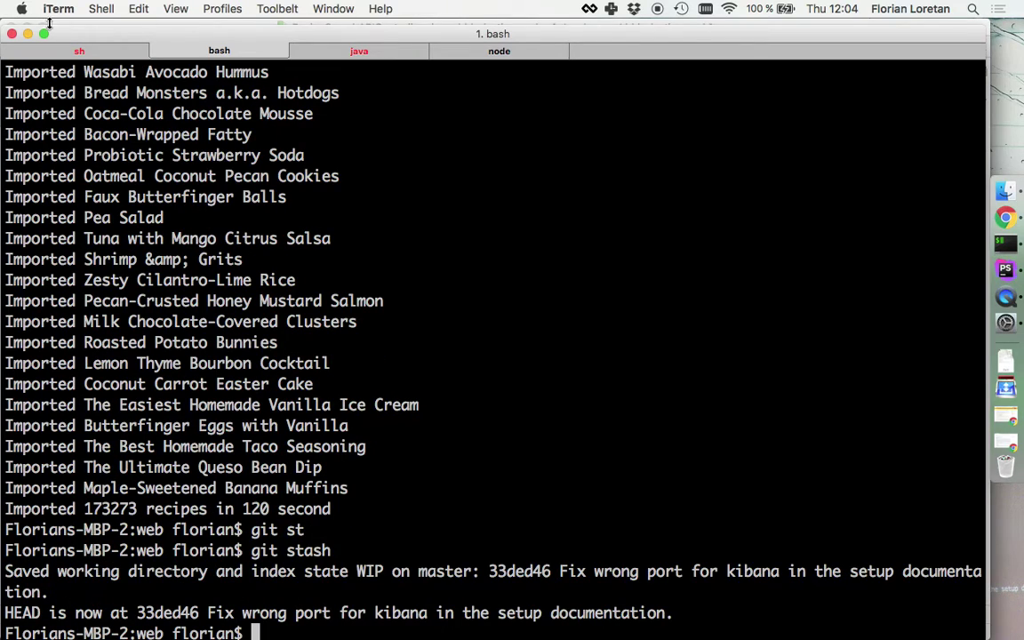
left_click_drag(71, 35, 71, 29)
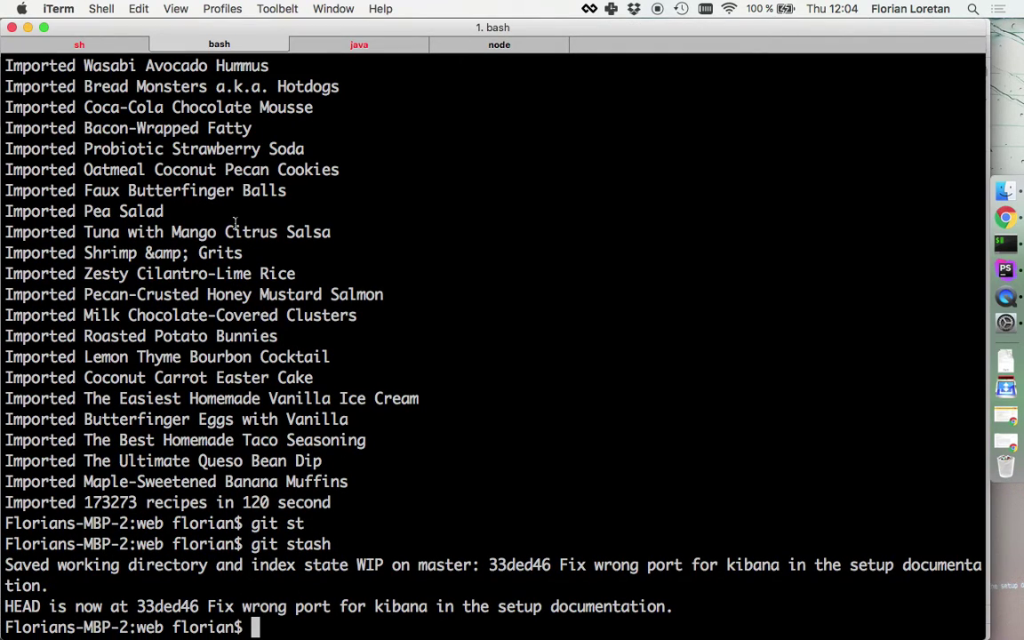
- Check out the solutions branch with git checkout solutions and return to PhpStorm
type("git checkout solutions")
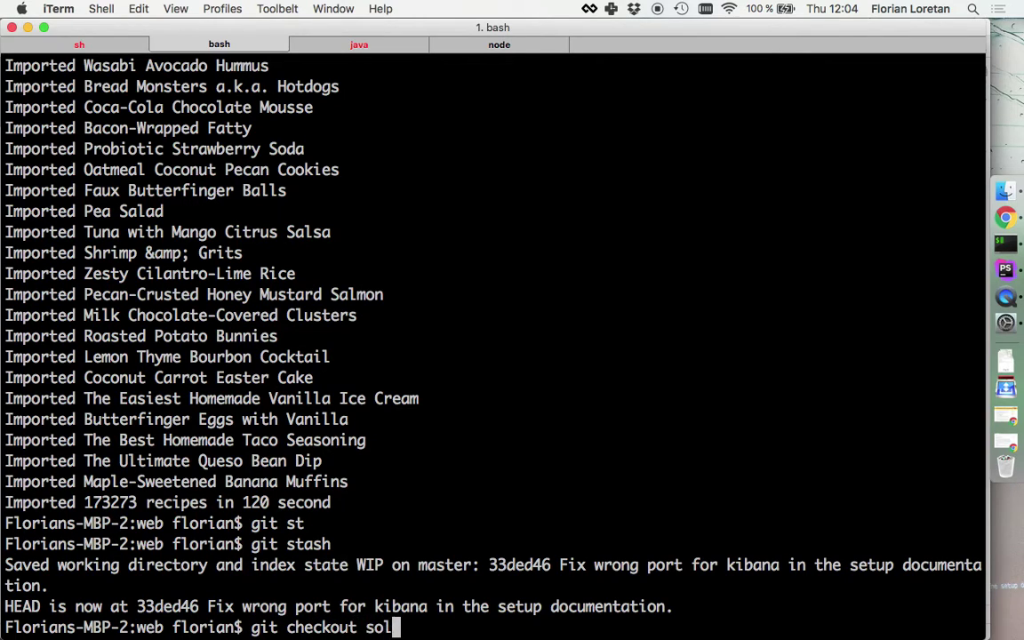
key("Return")
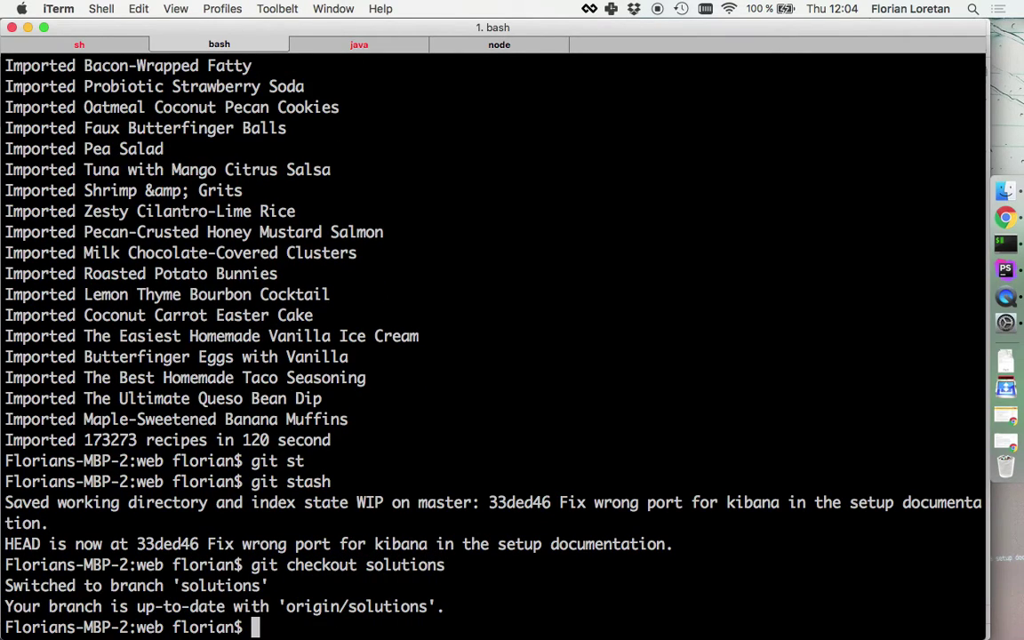
key("super+Tab")
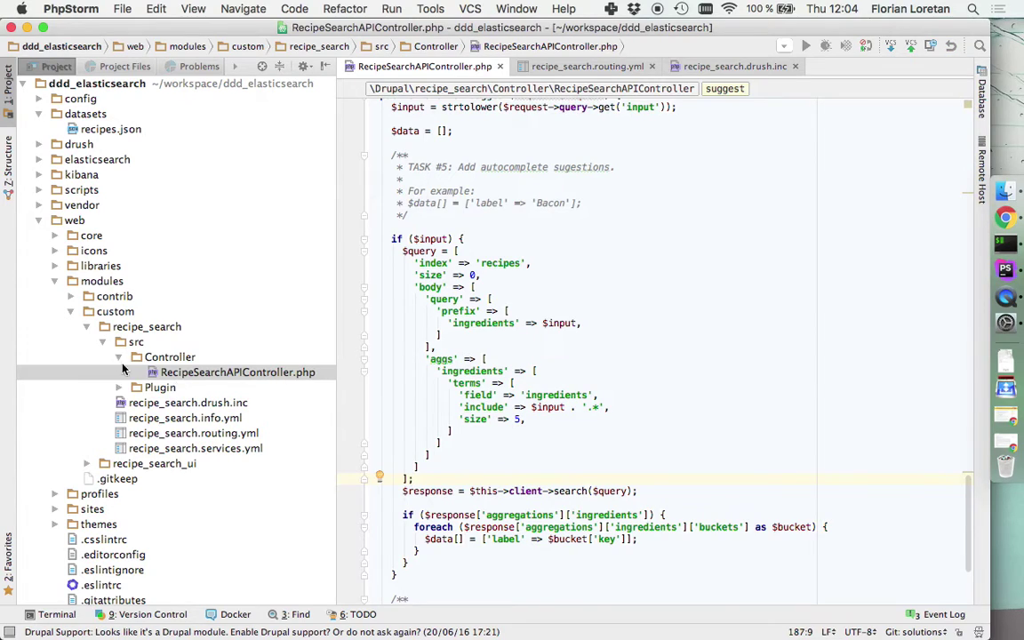
- Expand the recipe_search module's Plugin and ElasticsearchIndex folders and open RecipeIndex.php
left_click(118, 387)
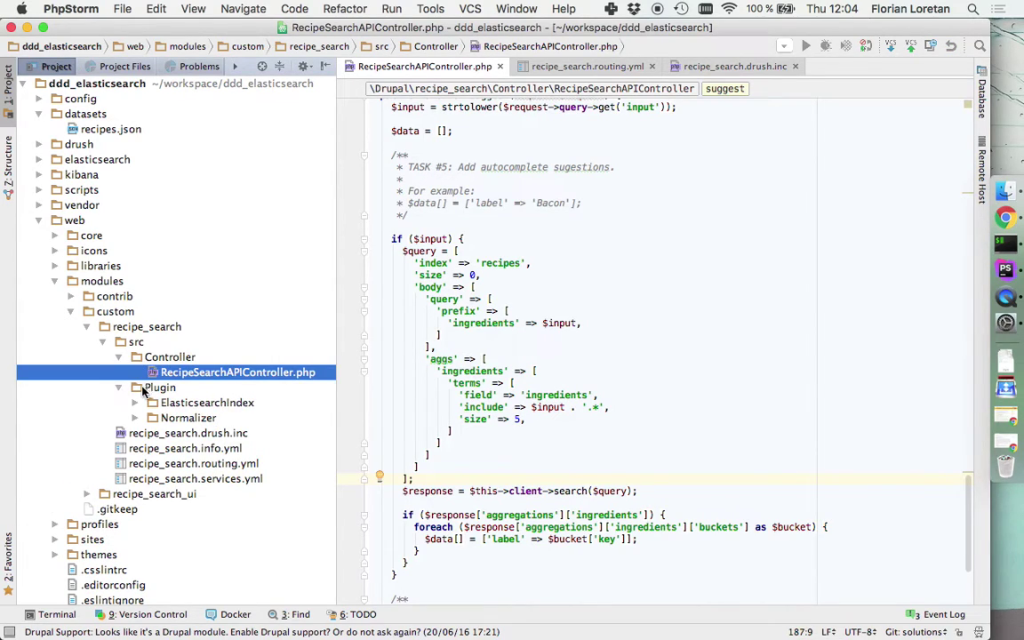
left_click(201, 408)
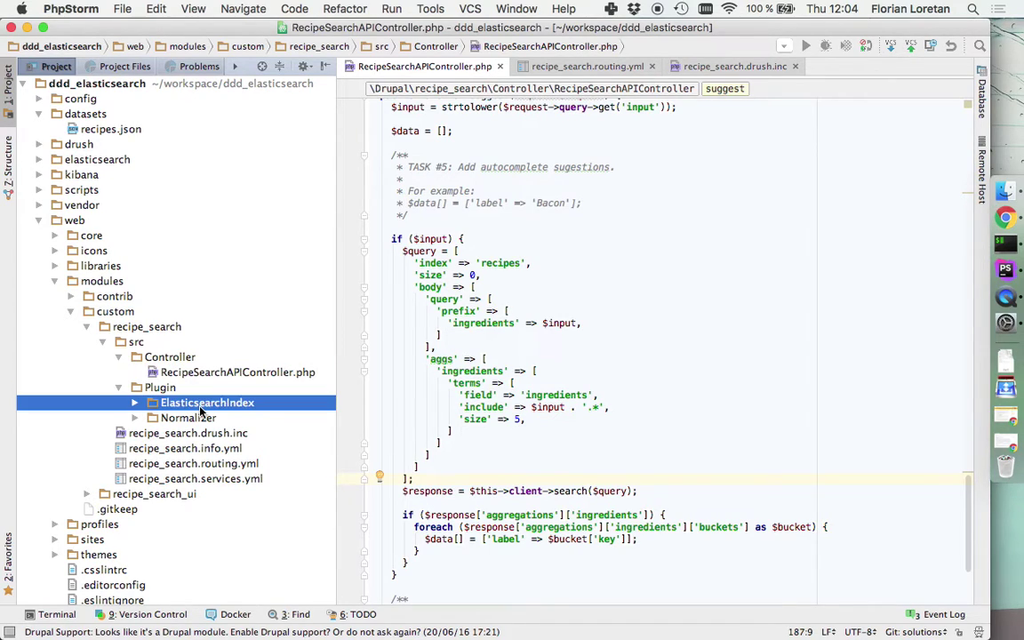
double_click(201, 408)
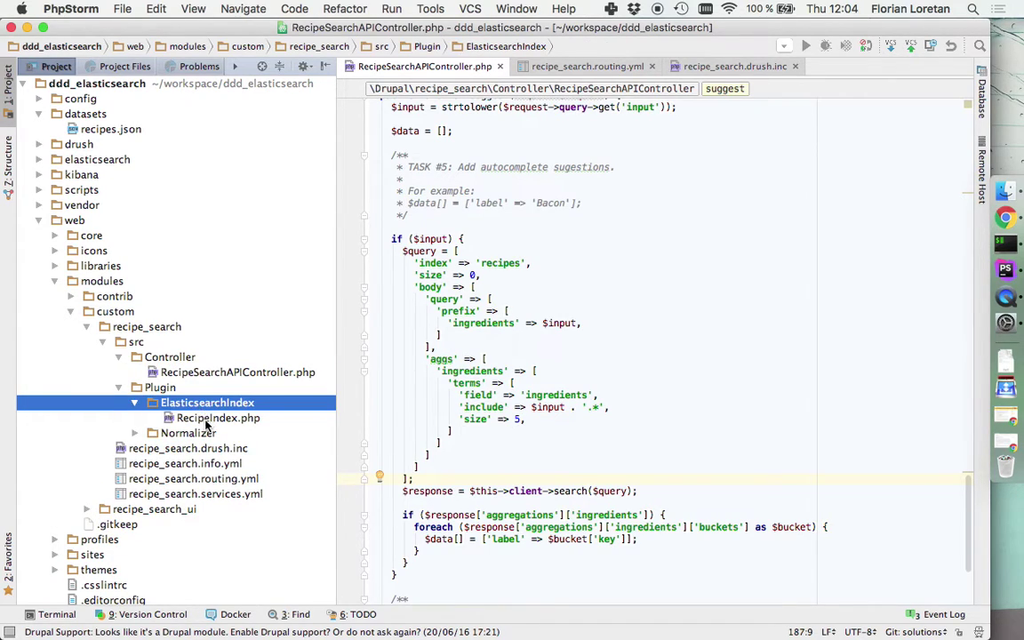
double_click(204, 419)
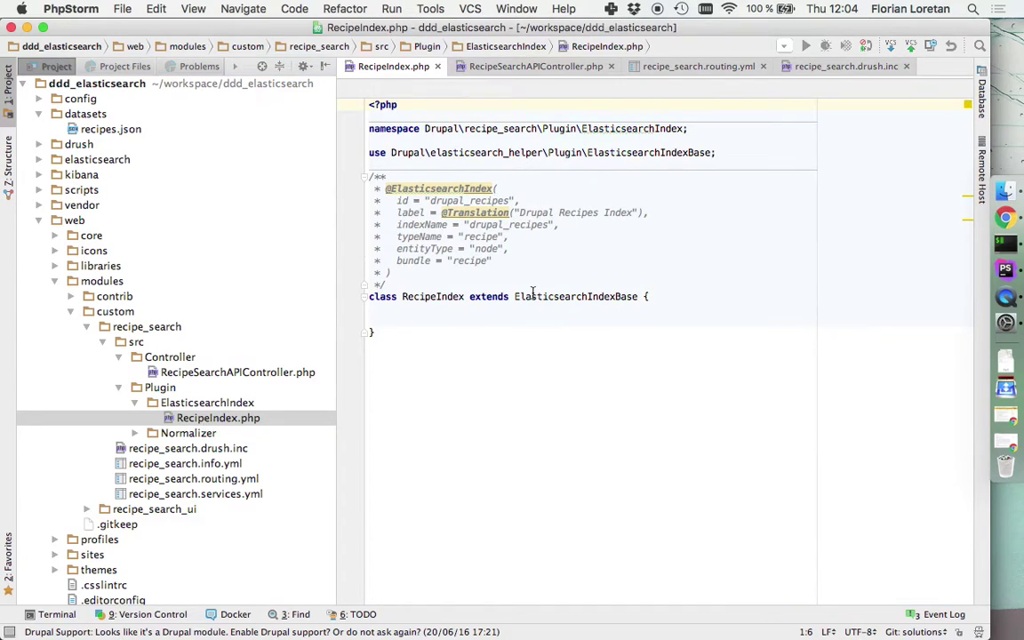
- Examine the RecipeIndex class, its ElasticsearchIndexBase parent and the indexName, typeName, entityType and bundle keys of its annotation
double_click(409, 296)
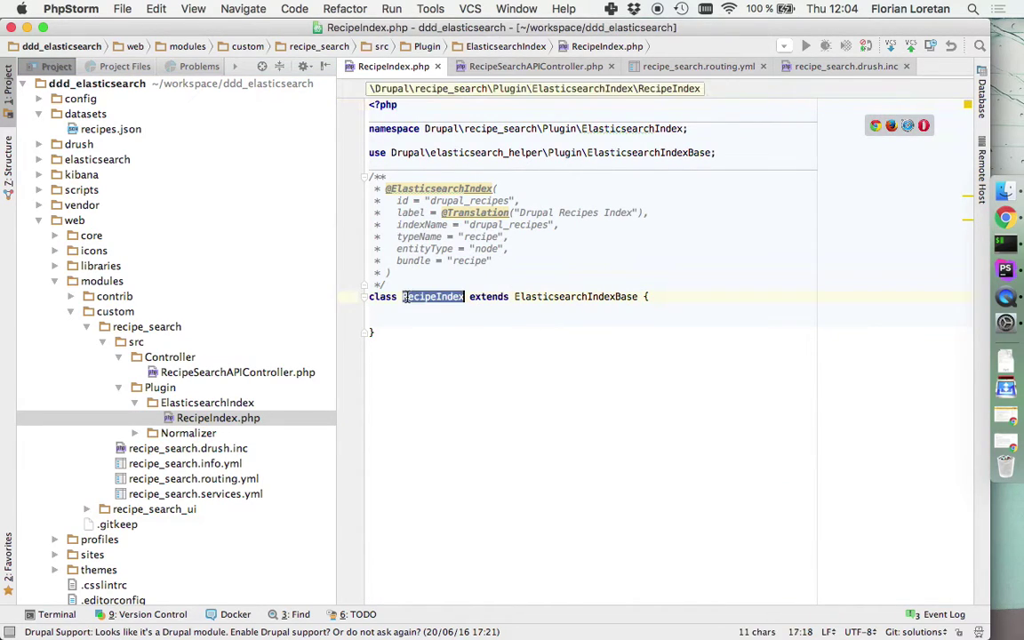
double_click(562, 296)
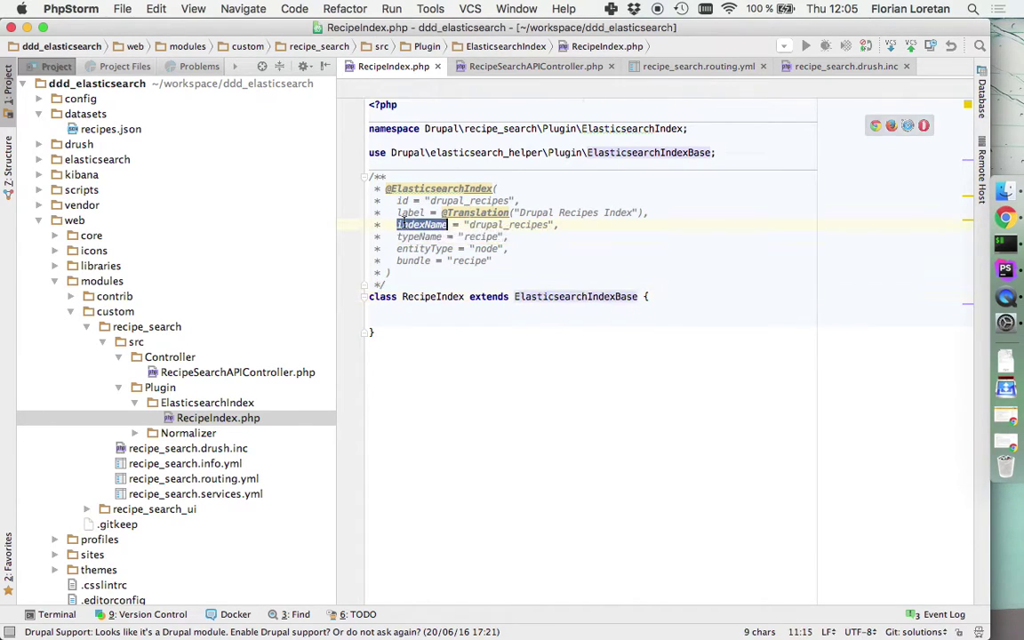
double_click(416, 237)
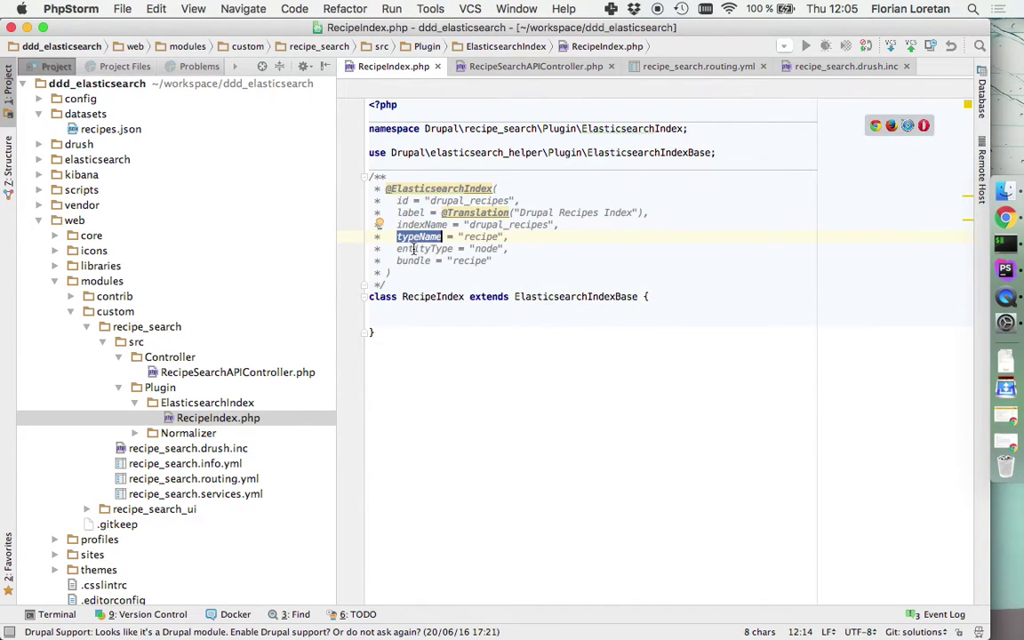
double_click(415, 249)
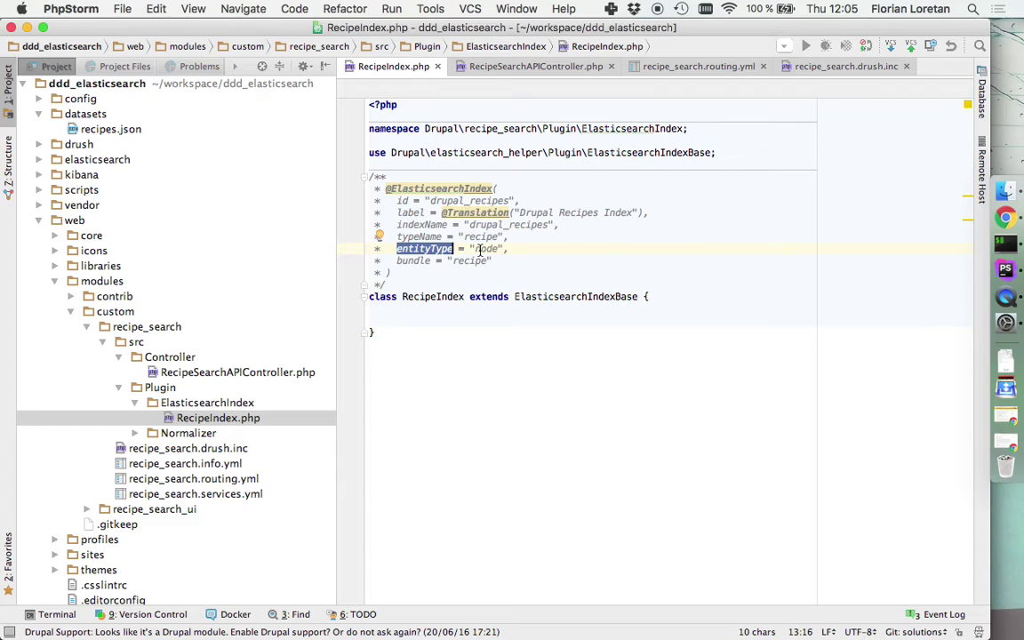
double_click(409, 261)
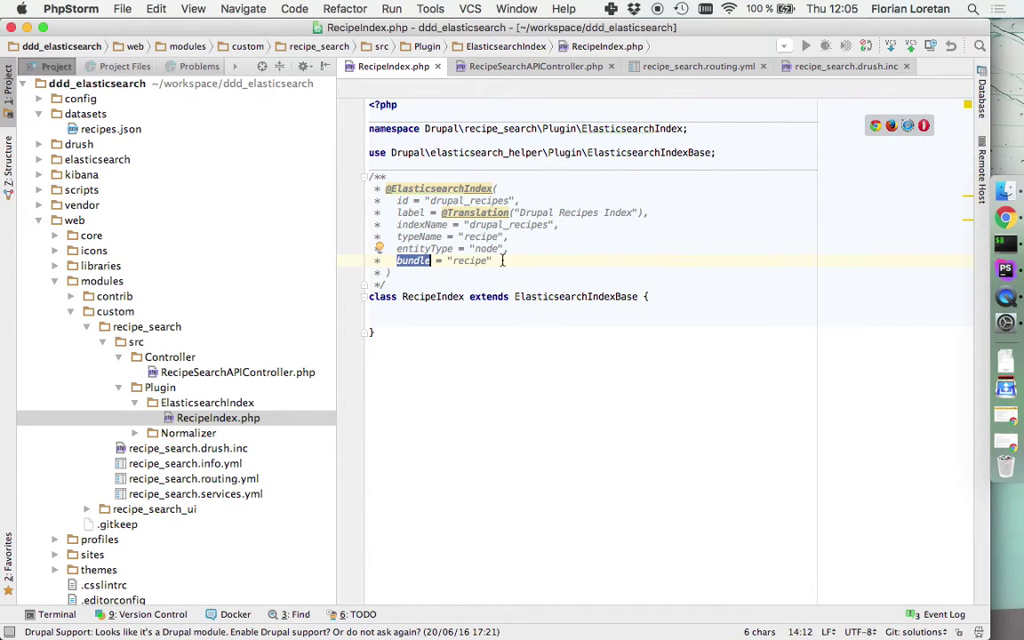
- Switch to Chrome and open the form for adding a new Recipe node on the Drupal site
key("super+Tab")
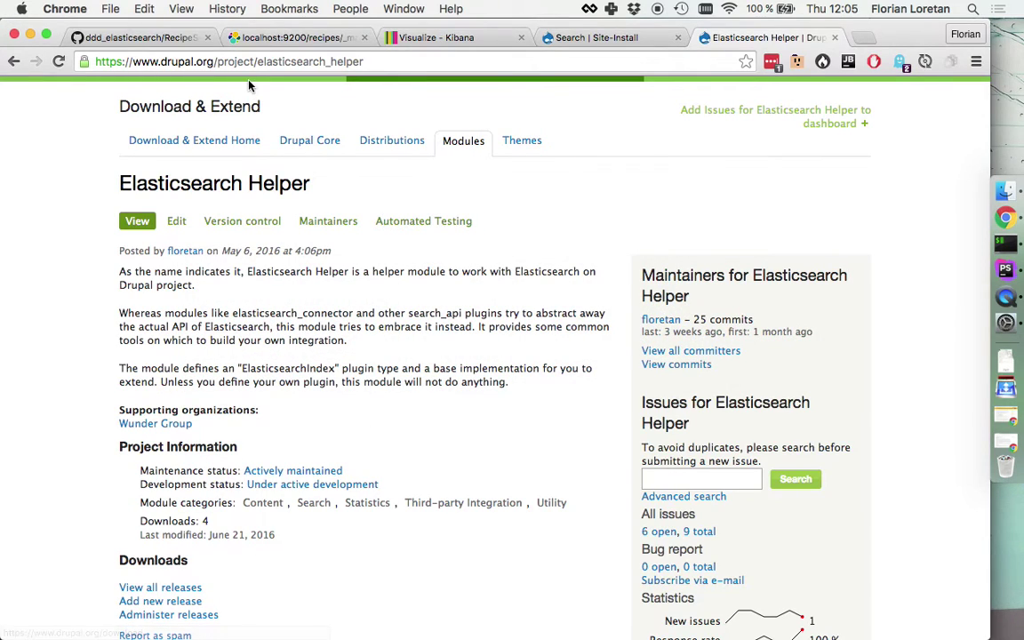
left_click(609, 33)
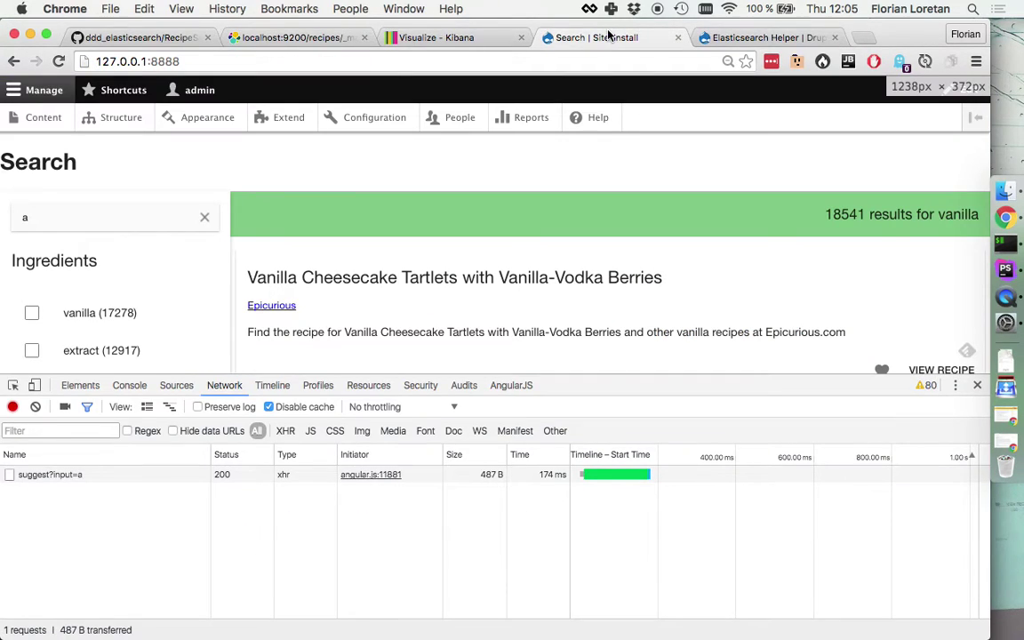
left_click(45, 119)
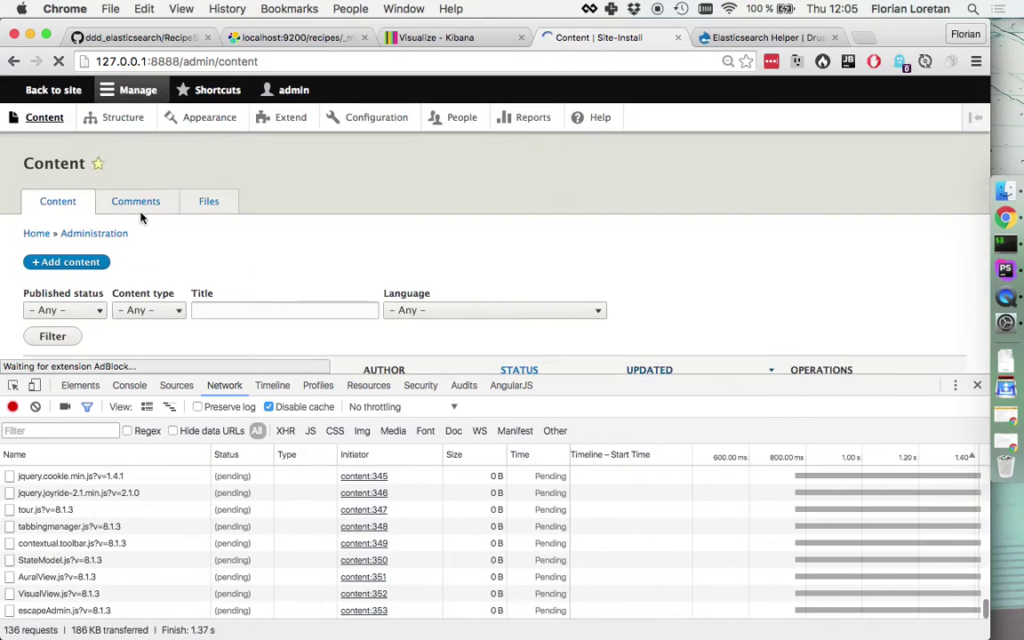
left_click(72, 263)
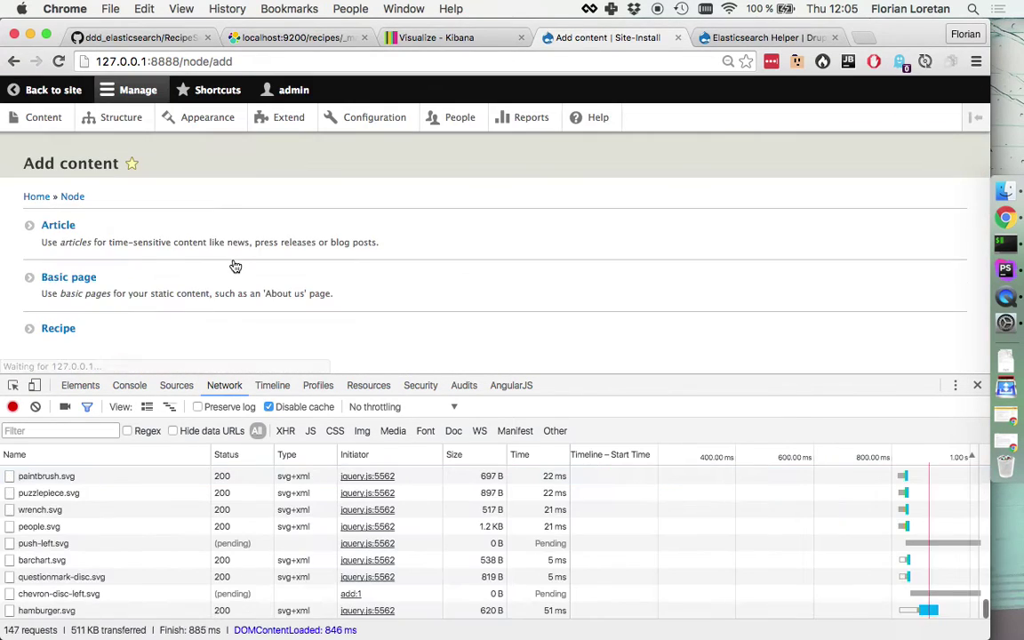
left_click(49, 320)
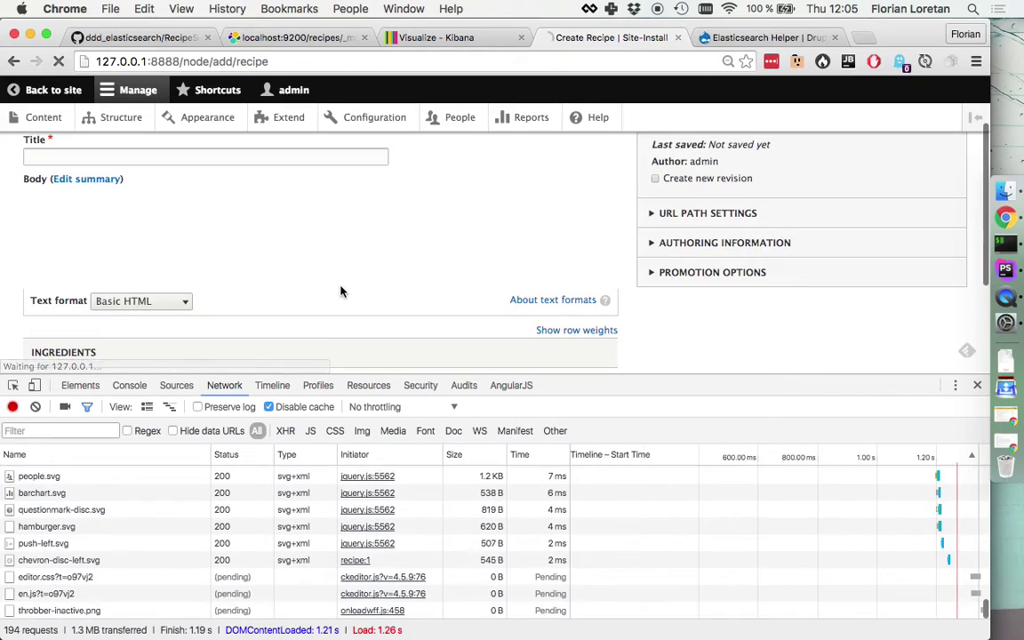
- Create and publish a recipe titled "Bacon bacon bacon" with the body "More bacon" and the ingredient "bacon"
left_click(189, 157)
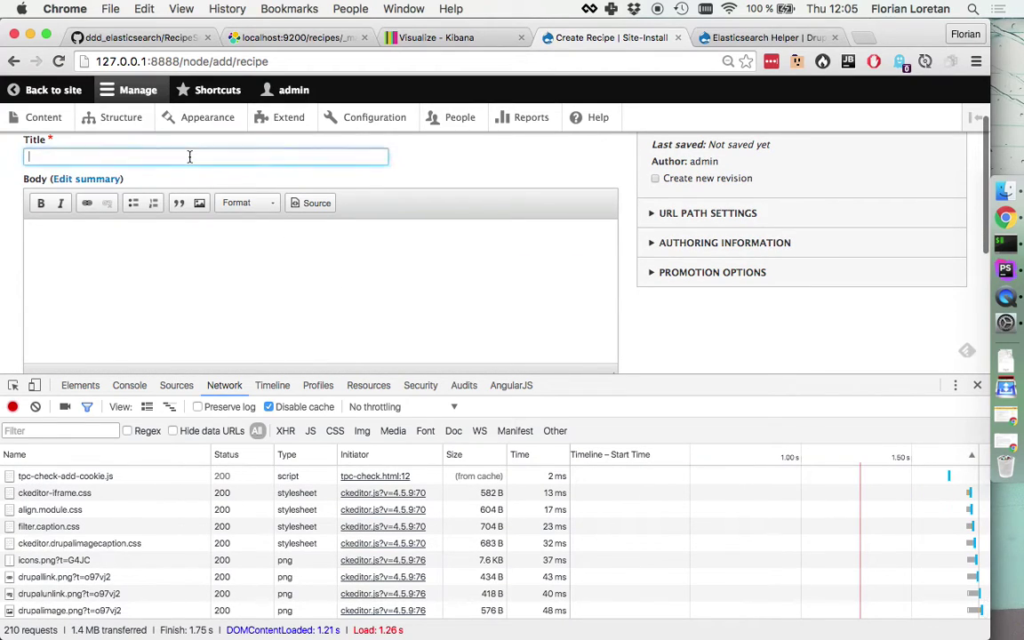
type("Bacon bacon bacon")
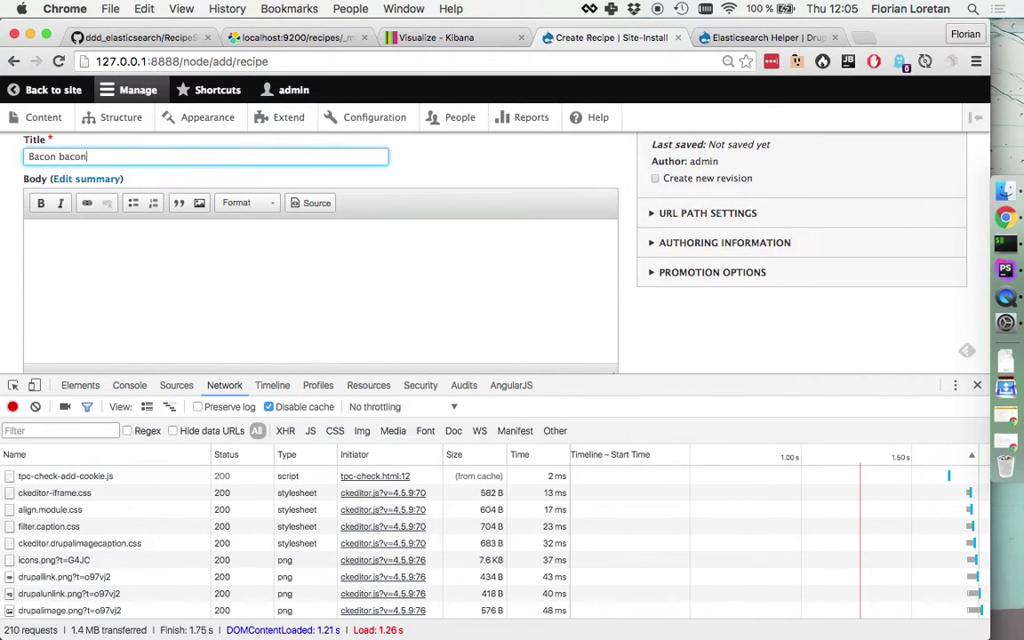
left_click(211, 270)
type("More bacon")
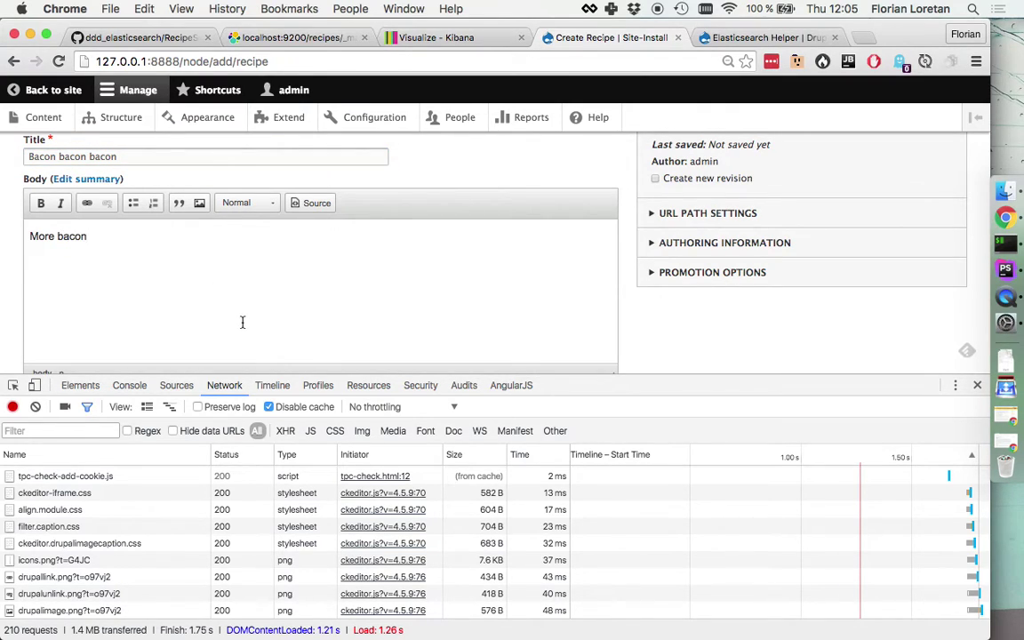
scroll(242, 323, "down", 5)
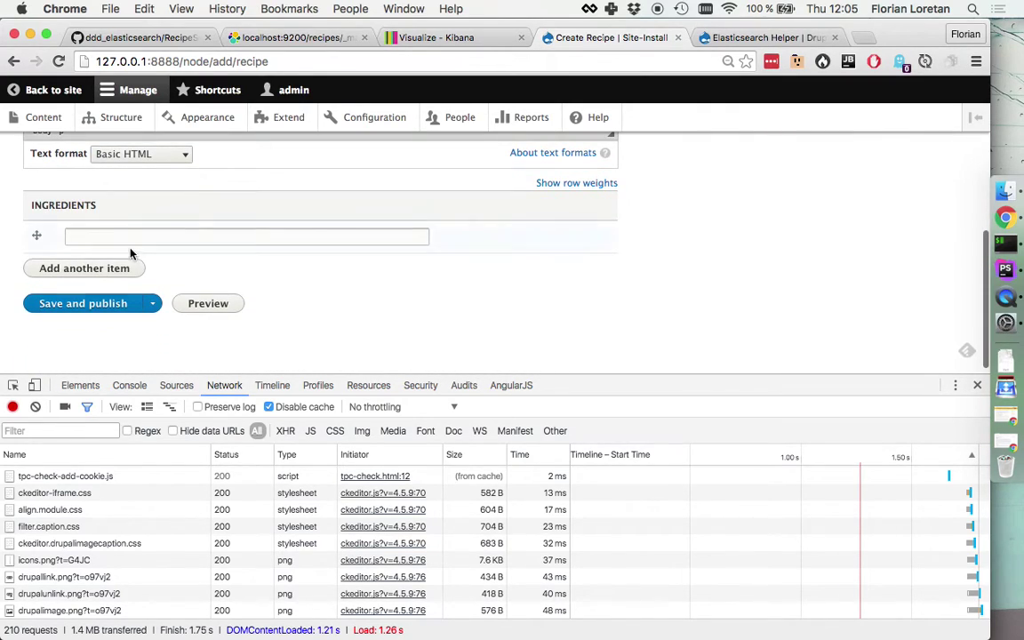
type("bacon")
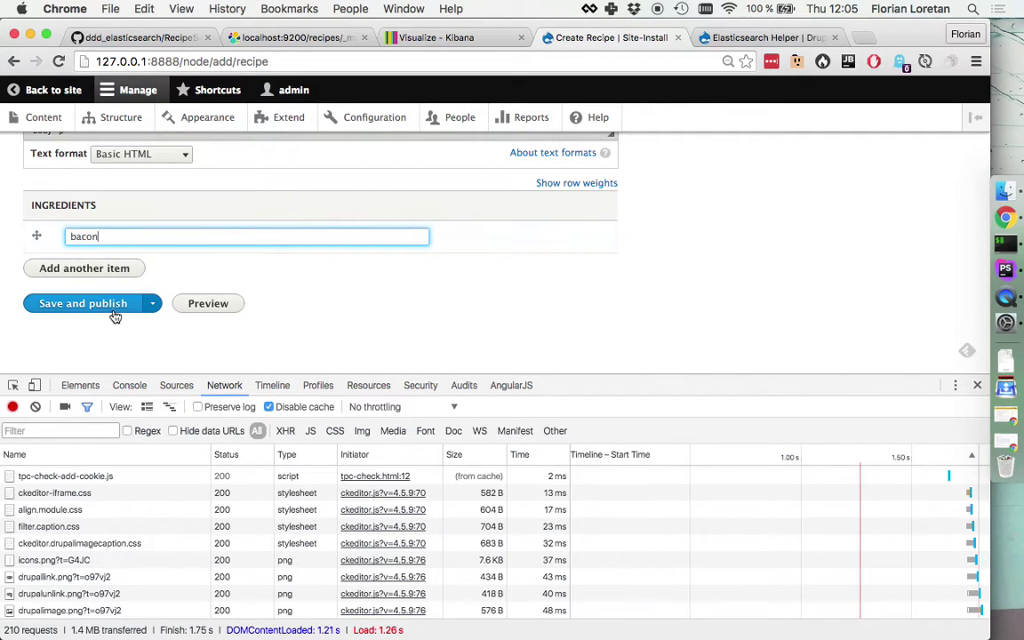
left_click(113, 305)
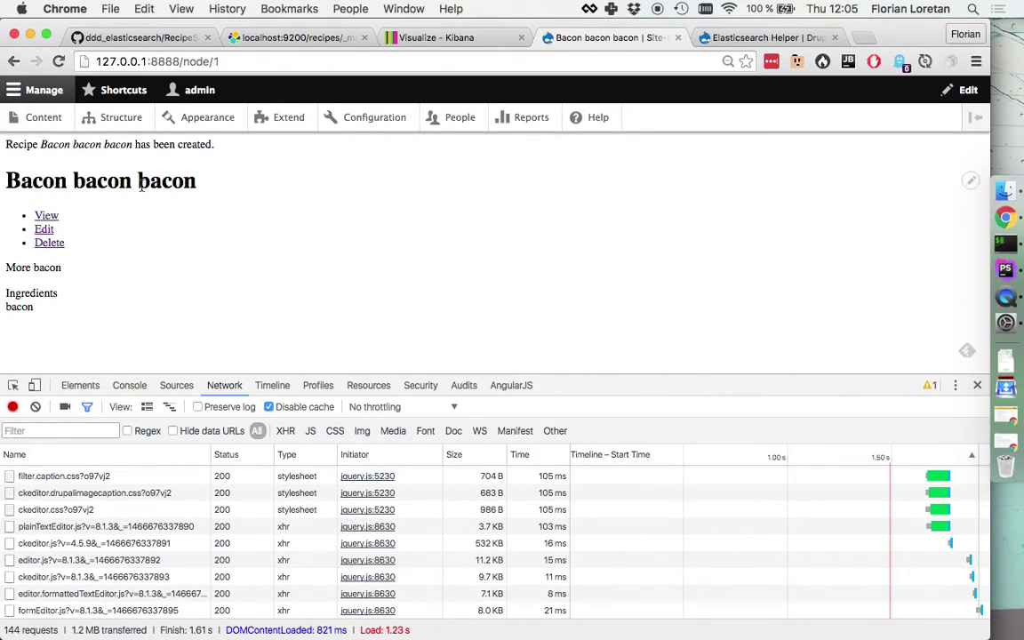
- Load the mapping at localhost:9200/drupal_recipes/_mapping?pretty in Chrome, copying the index name from RecipeIndex.php in PhpStorm into the existing mapping URL
key("super+Tab")
left_click(313, 40)
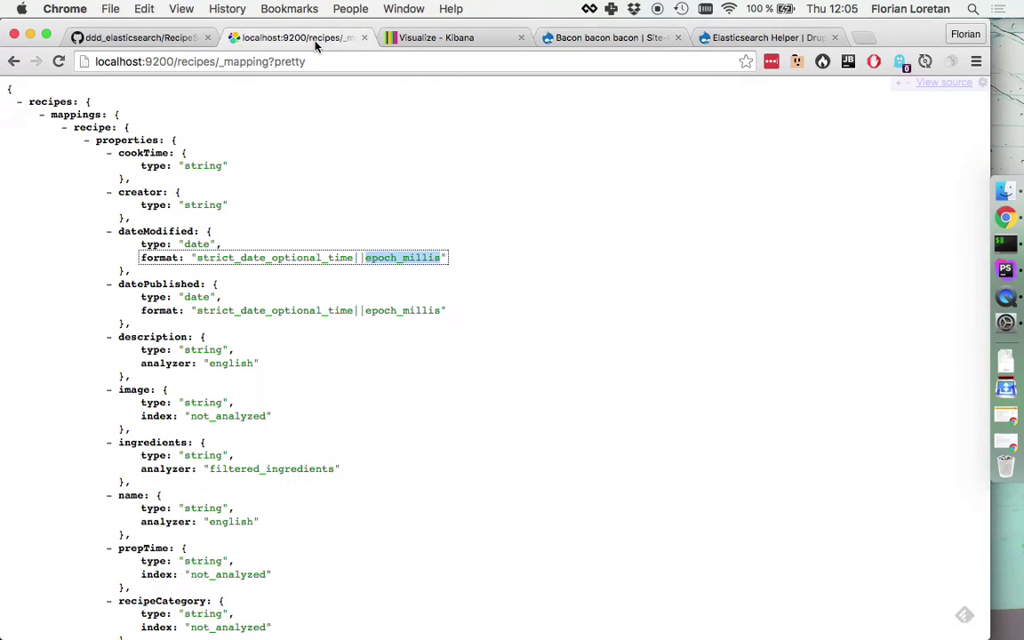
double_click(184, 63)
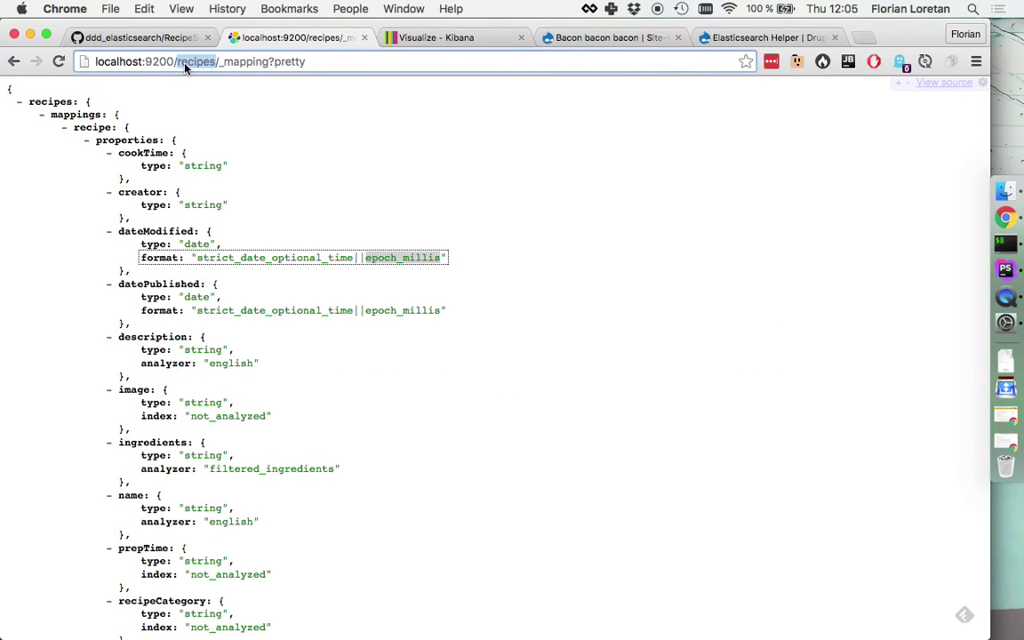
key("super+Tab")
double_click(511, 224)
key("super+c")
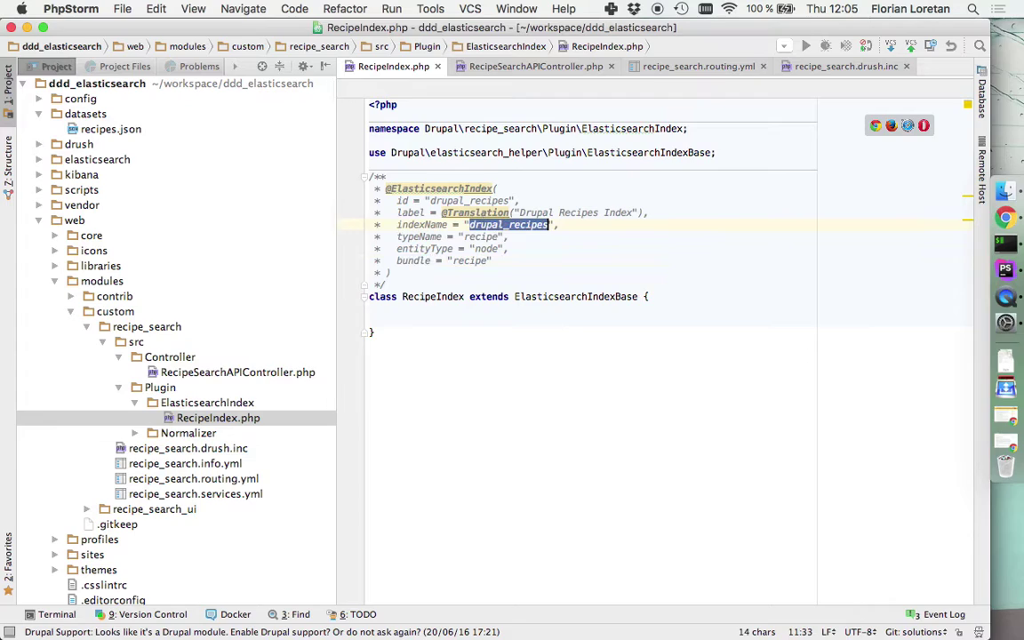
key("super+Tab")
key("super+v")
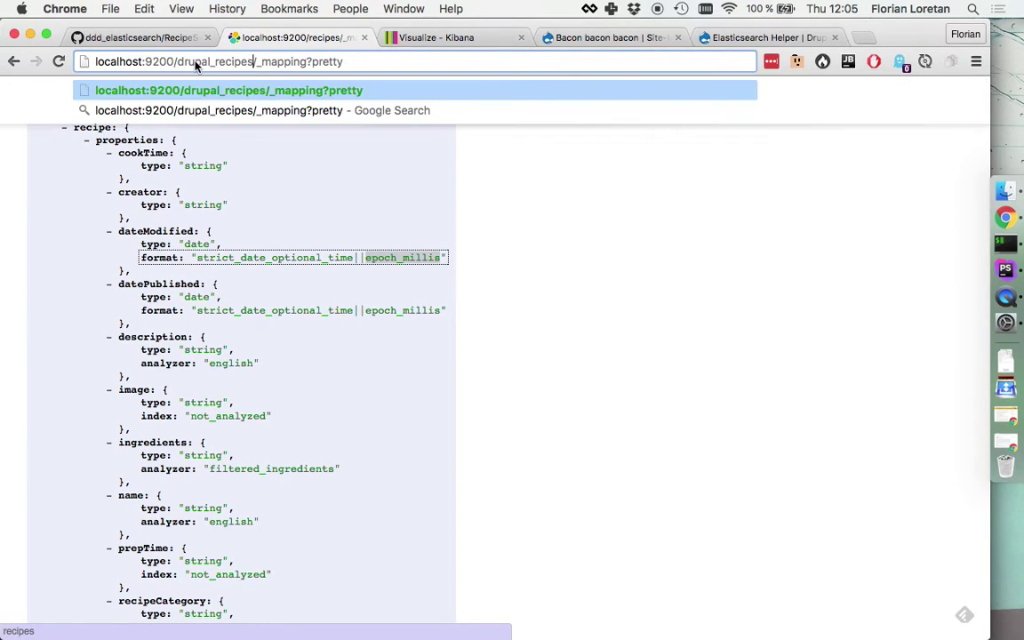
key("Return")
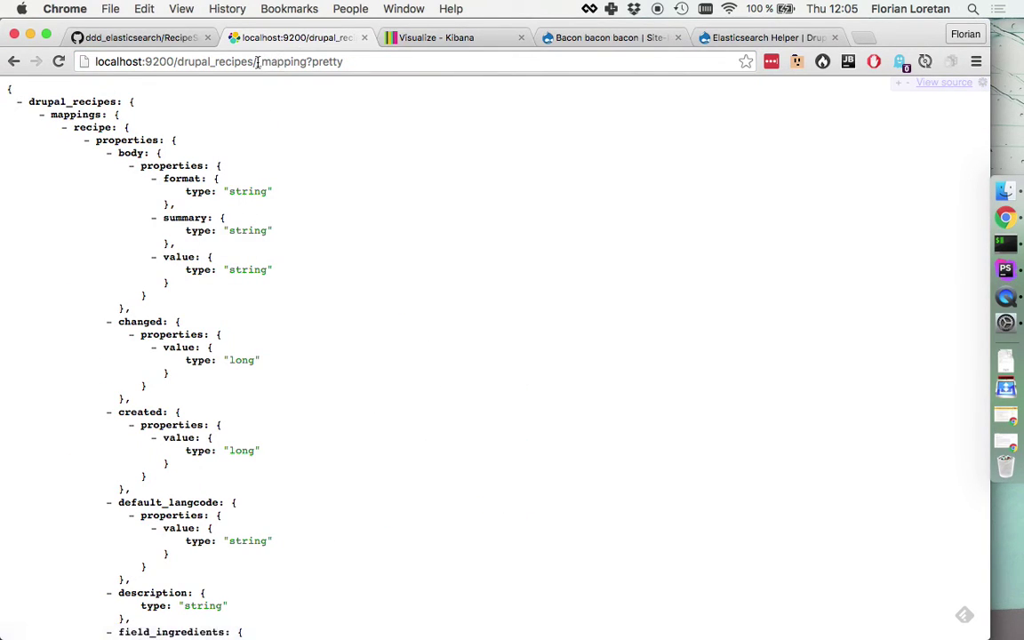
- Query the documents of the index at localhost:9200/drupal_recipes/_search and read the indexed recipe
left_click_drag(260, 63, 351, 80)
type("_search")
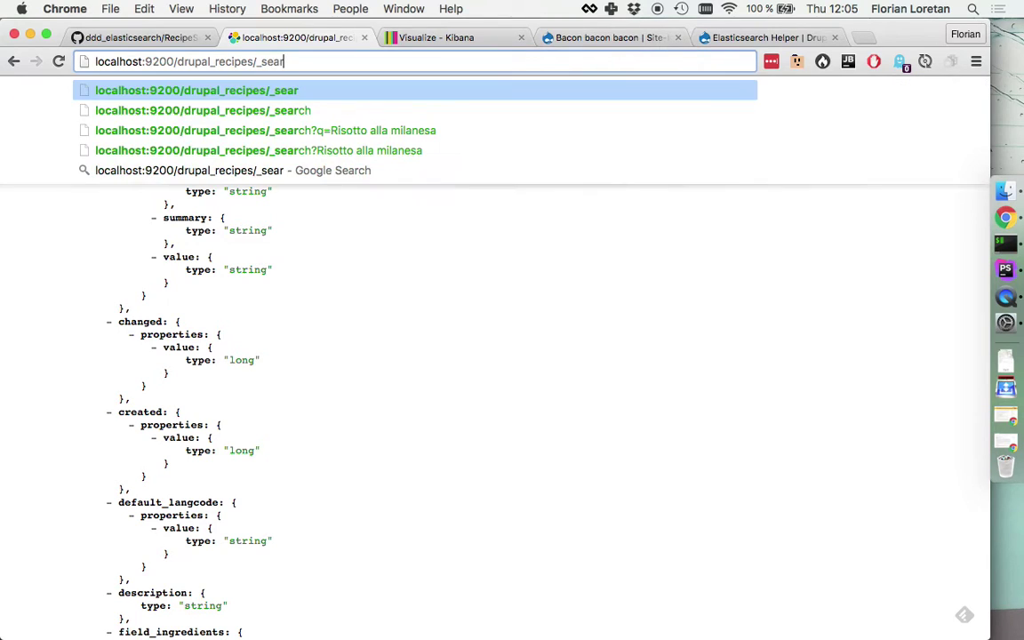
key("Return")
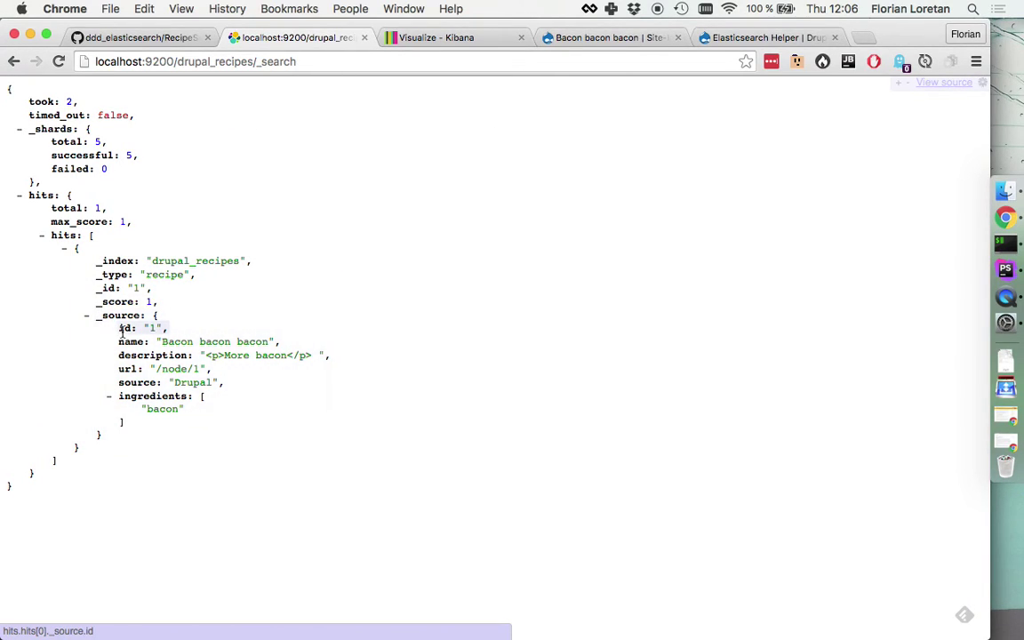
- Return to PhpStorm and open NodeNormalizer.php from the recipe_search module's Normalizer folder
key("super+Tab")
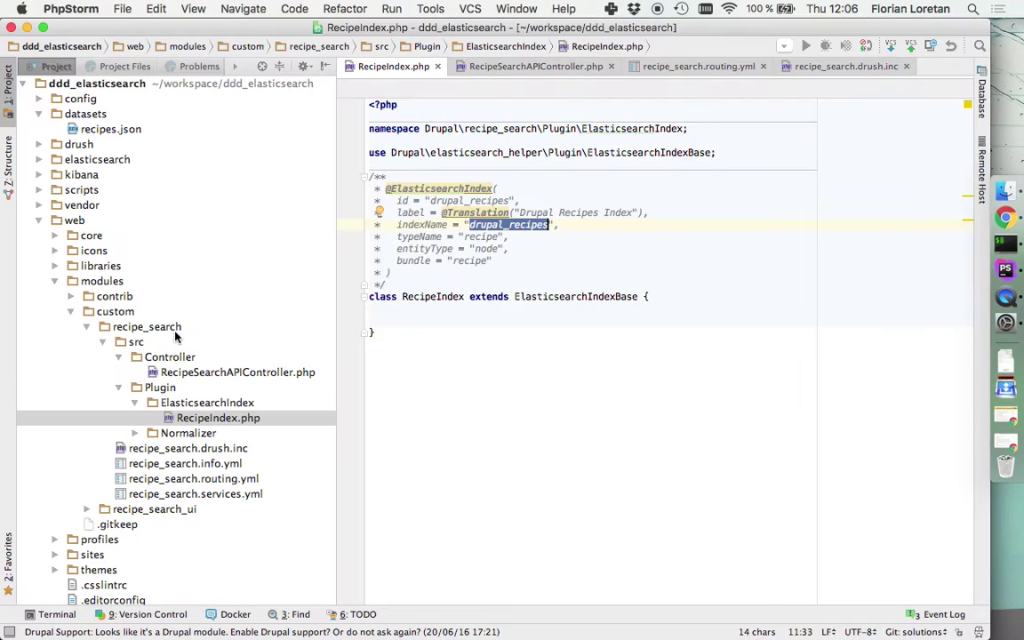
double_click(174, 433)
double_click(211, 449)
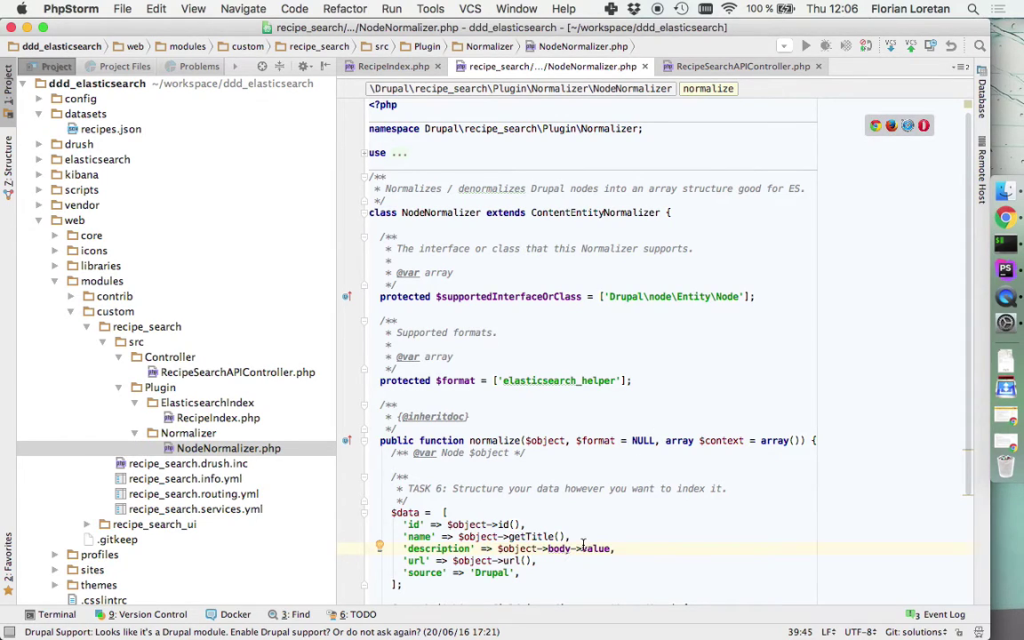
- Examine the normalizer's supported format and the $data array in normalize(), and compare them with the indexed document in Chrome
scroll(584, 544, "down", 4)
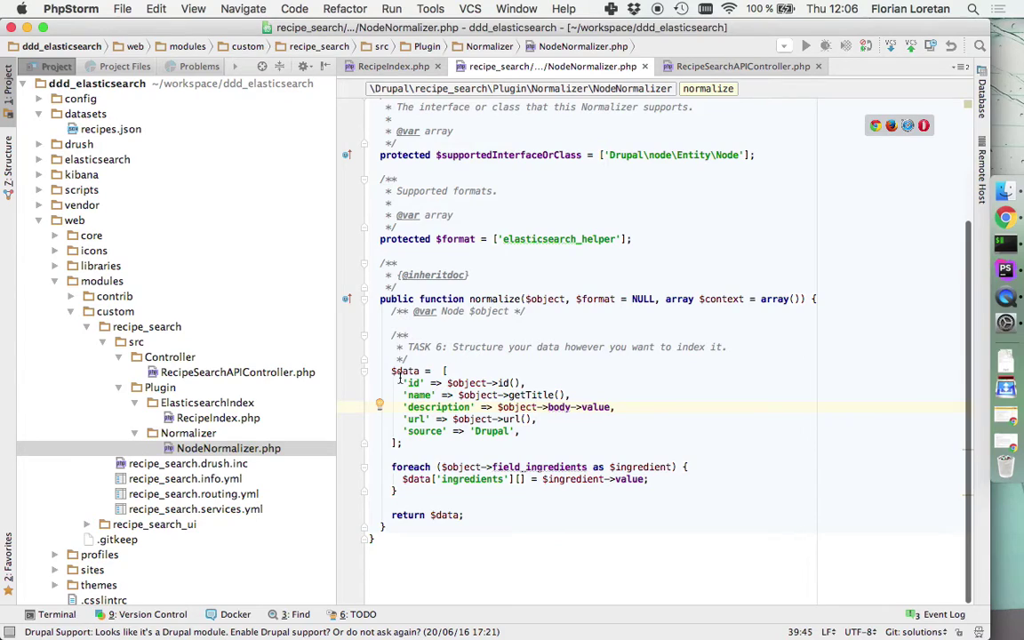
double_click(539, 236)
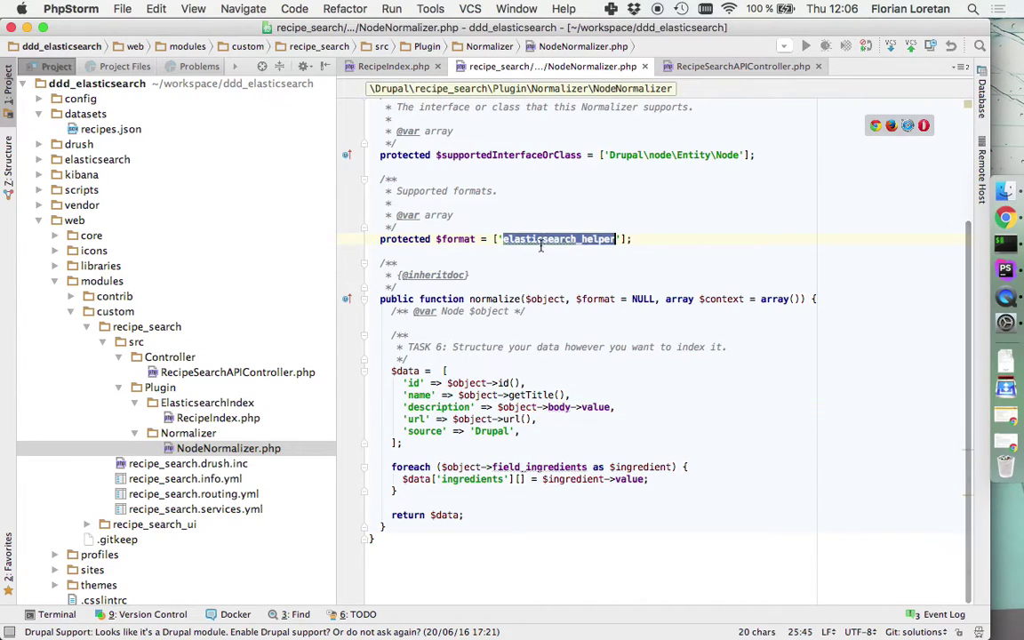
left_click_drag(409, 382, 525, 437)
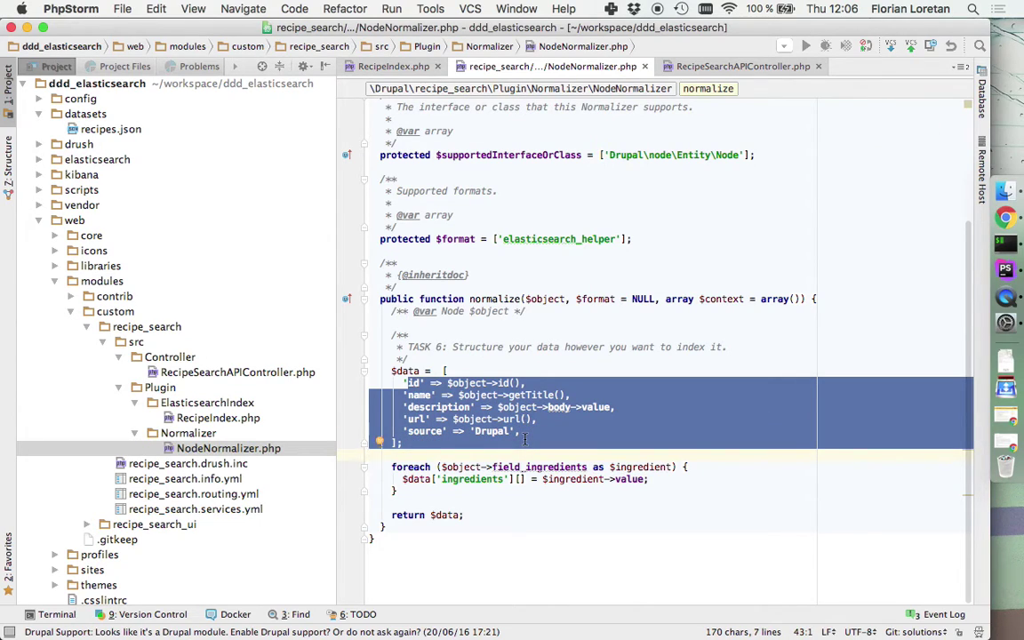
left_click(525, 439)
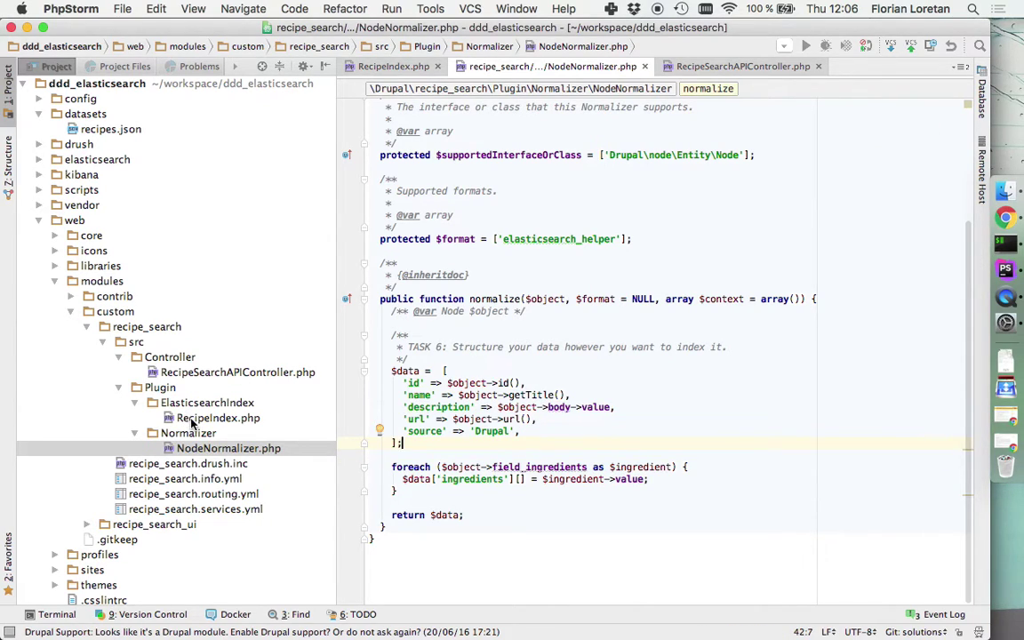
key("super+Tab")
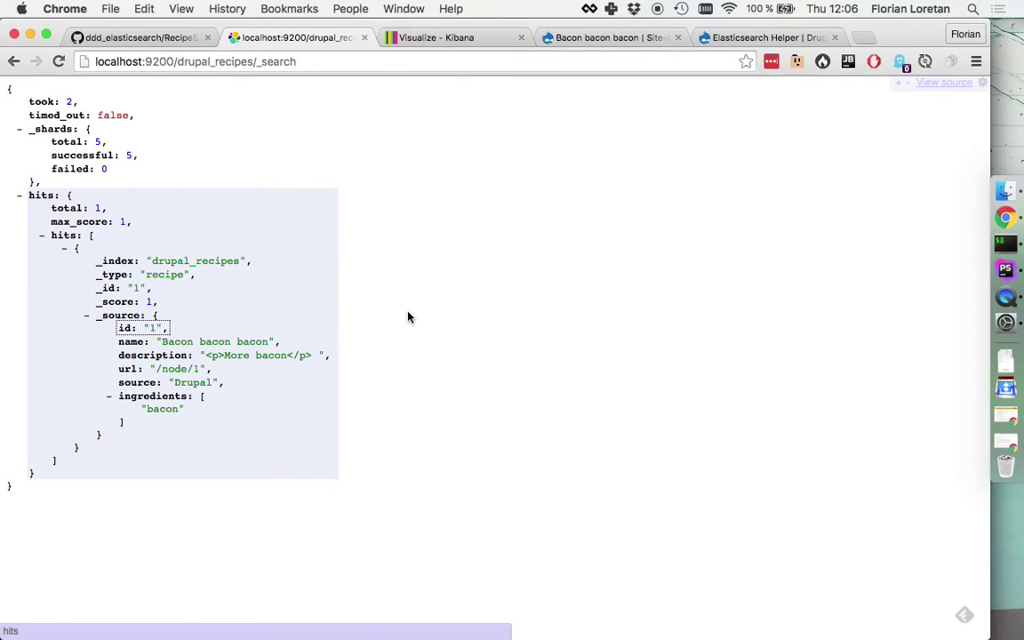
key("super+Tab")
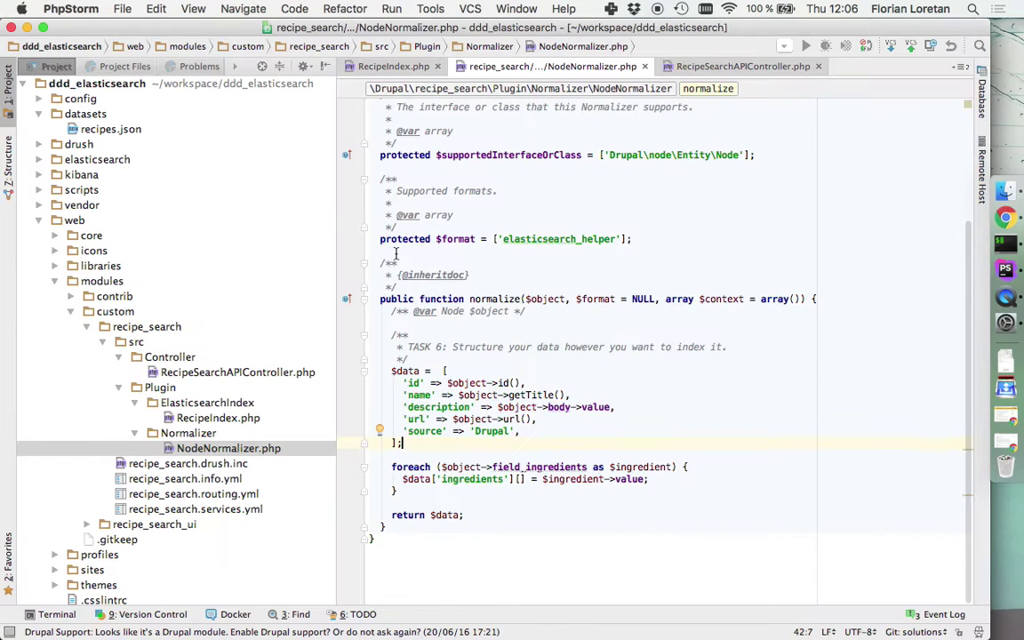
- In RecipeSearchAPIController.php, set the index of the suggest() query to 'drupal_recipes,recipes'
left_click(745, 66)
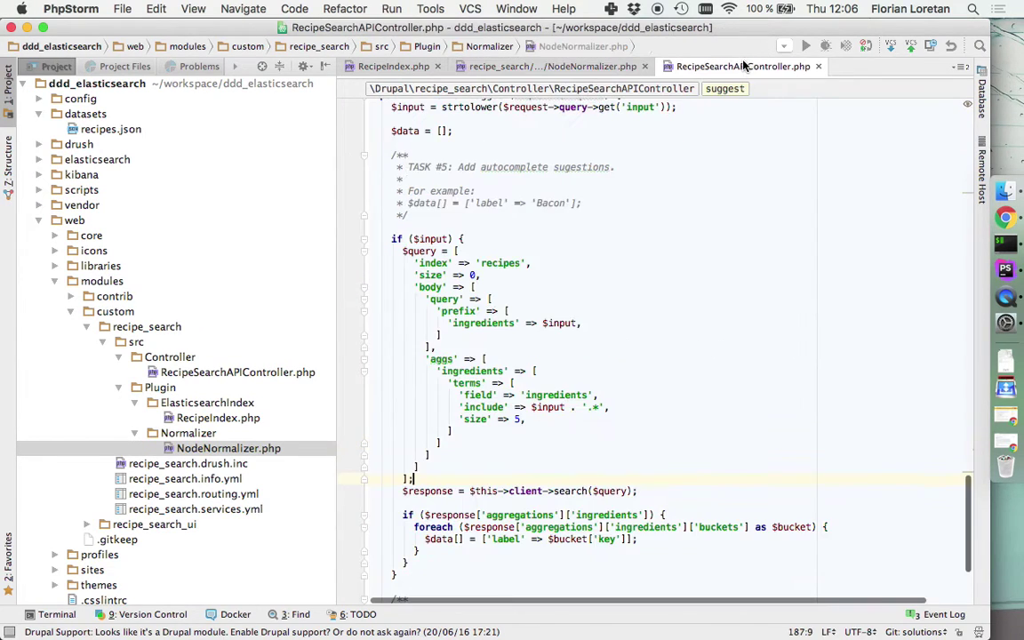
left_click(480, 263)
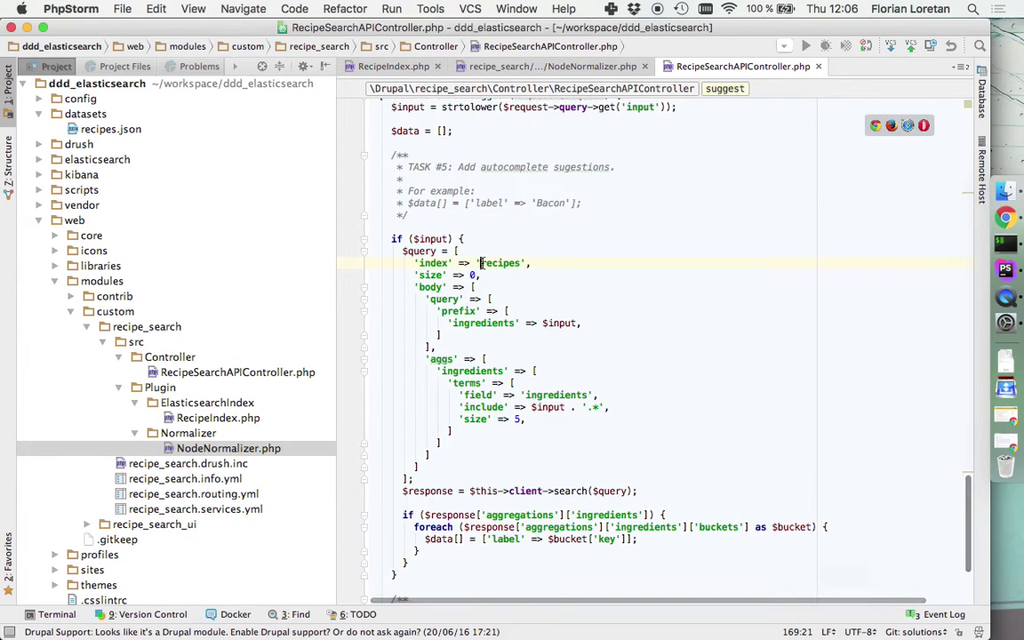
type("dr")
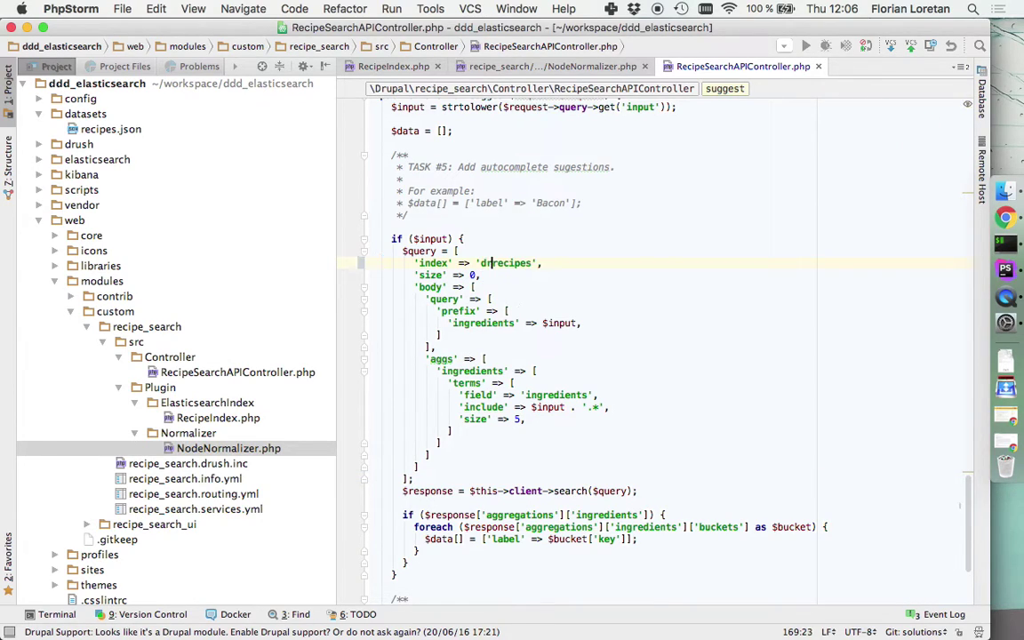
type("upal_recipes,r")
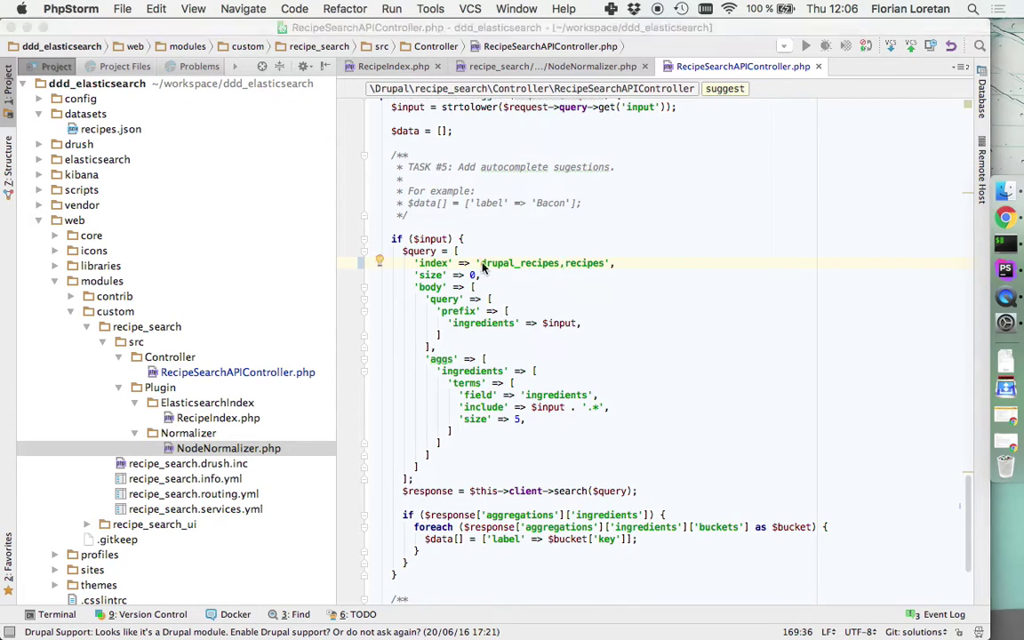
- Switch to Chrome and load the Drupal site's search page at 127.0.0.1:8888 in place of the recipe node page
key("super+Tab")
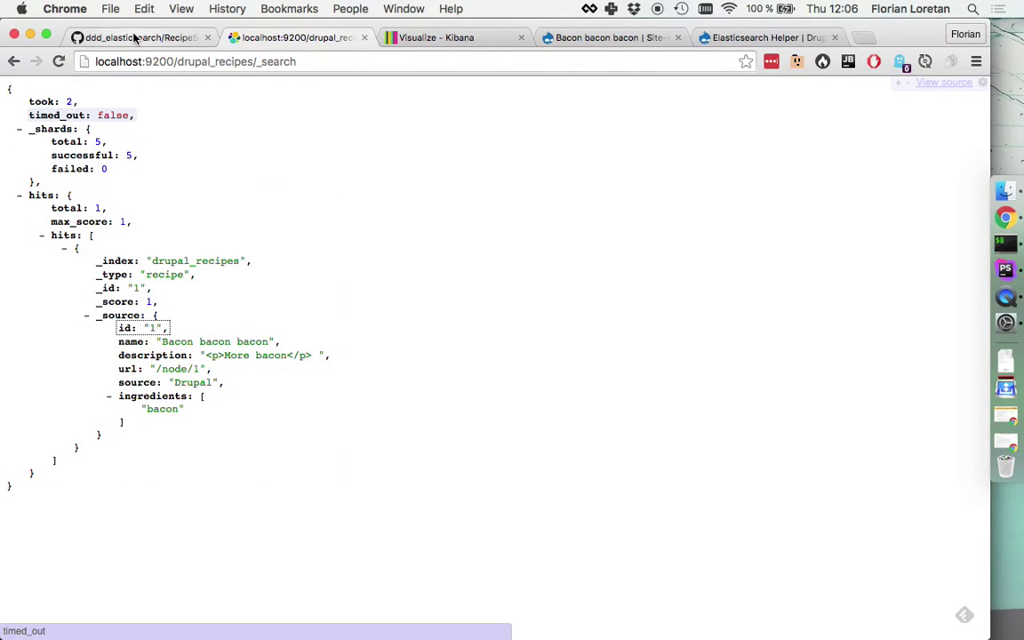
left_click(610, 37)
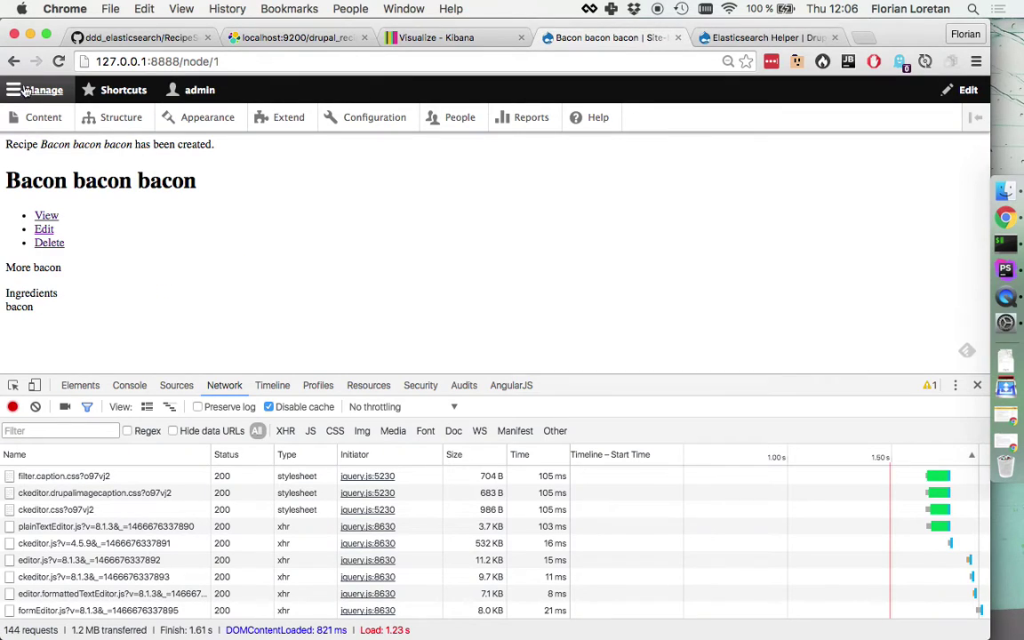
left_click(242, 62)
left_click_drag(241, 62, 179, 61)
key("BackSpace")
key("Return")
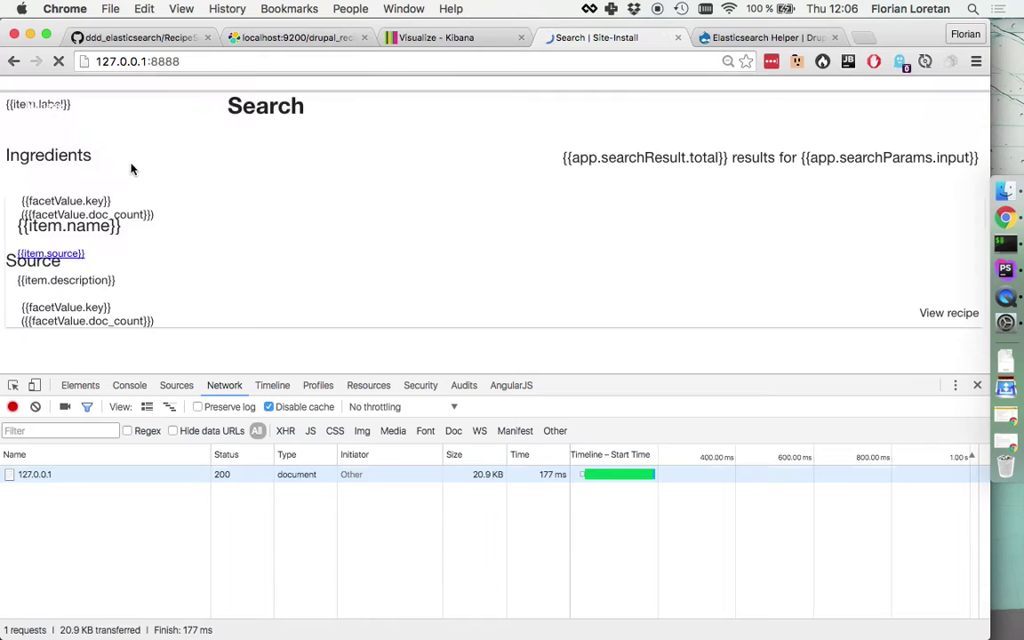
- Search the recipes for "bacon" using the autocomplete suggestion and look through the results and facets
left_click(89, 215)
type("baco")
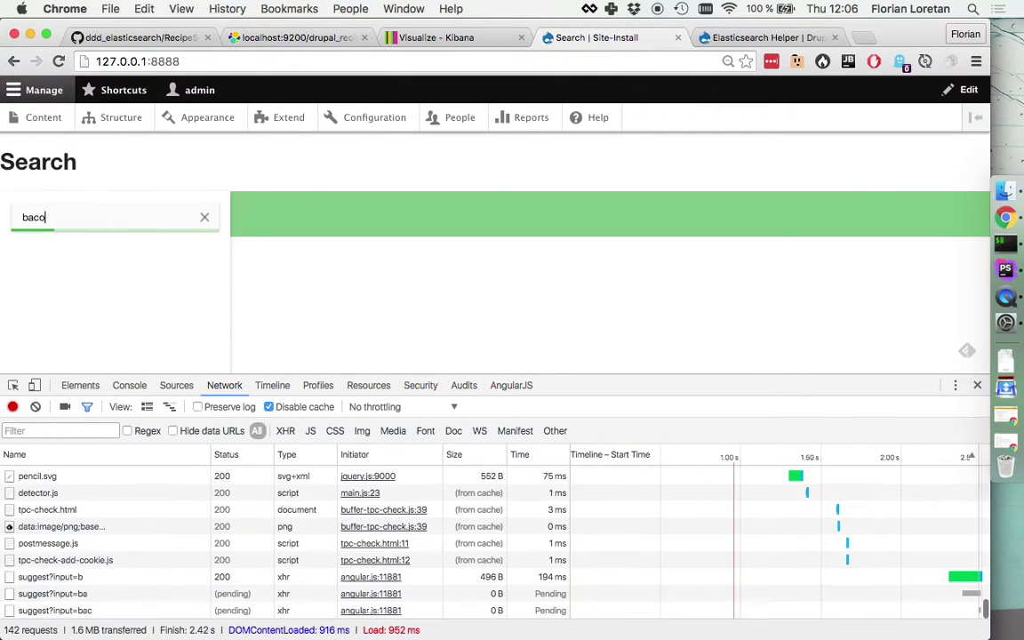
type("n")
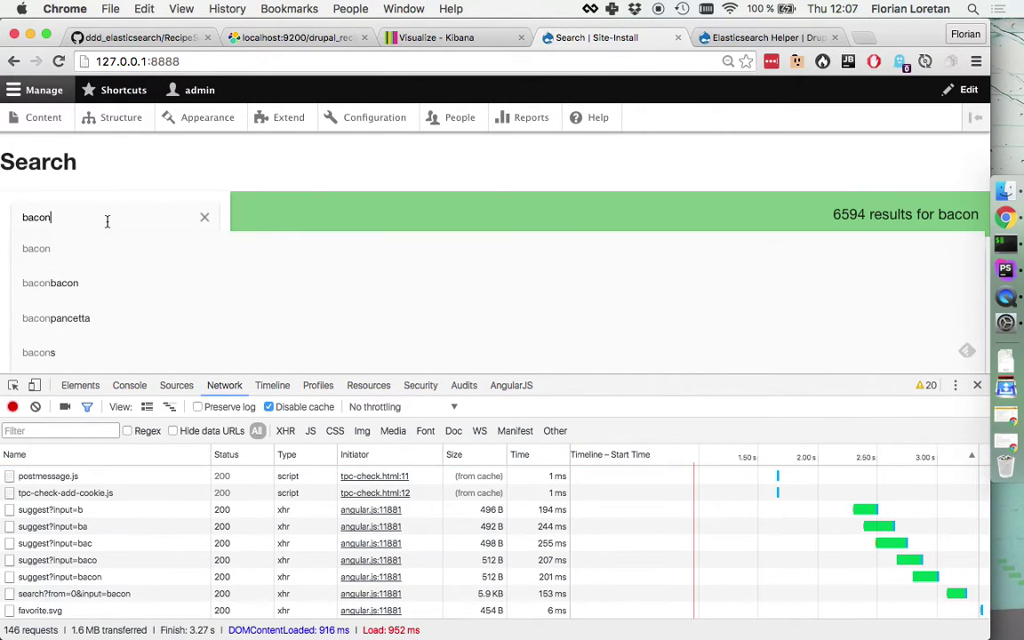
left_click(101, 252)
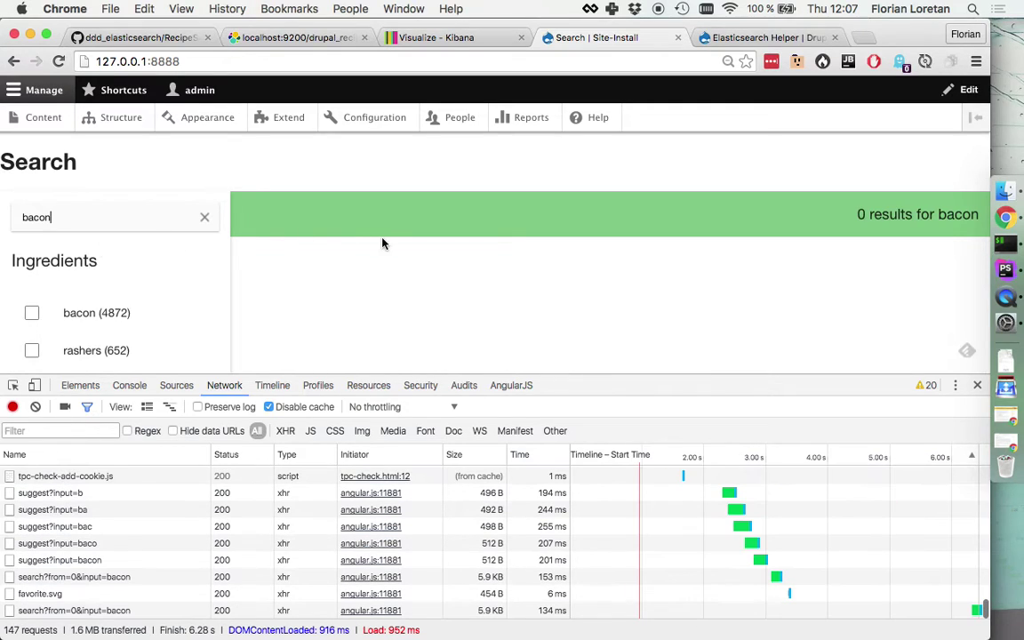
scroll(355, 309, "down", 4)
scroll(354, 308, "down", 8)
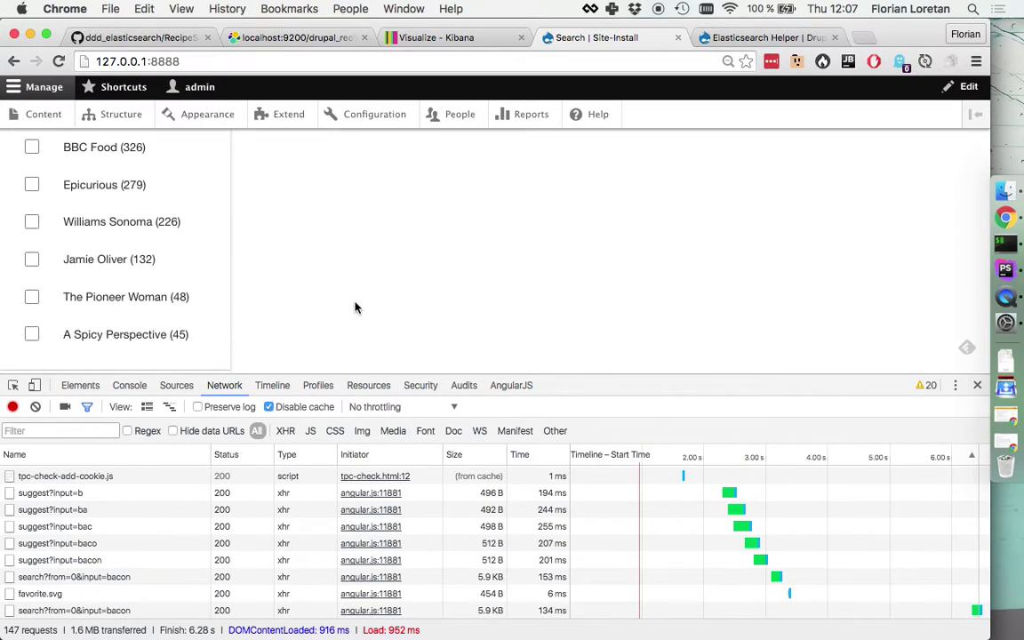
scroll(204, 201, "up", 12)
- Repeat the "bacon" search on the reloaded page and check its Source facet with the developer tools closed
key("super+r")
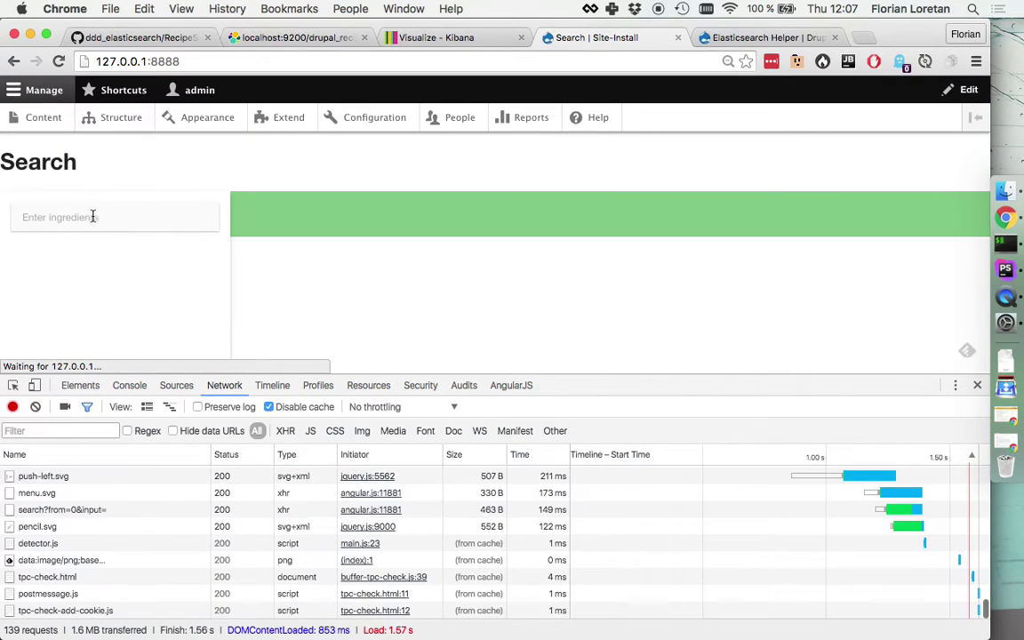
left_click(92, 217)
type("bacon")
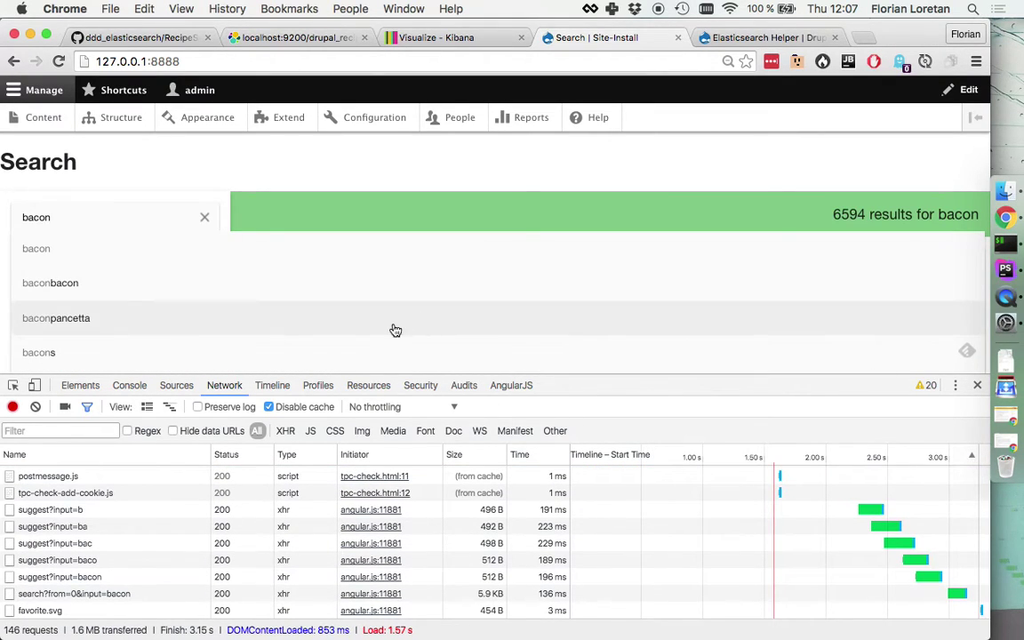
left_click(313, 207)
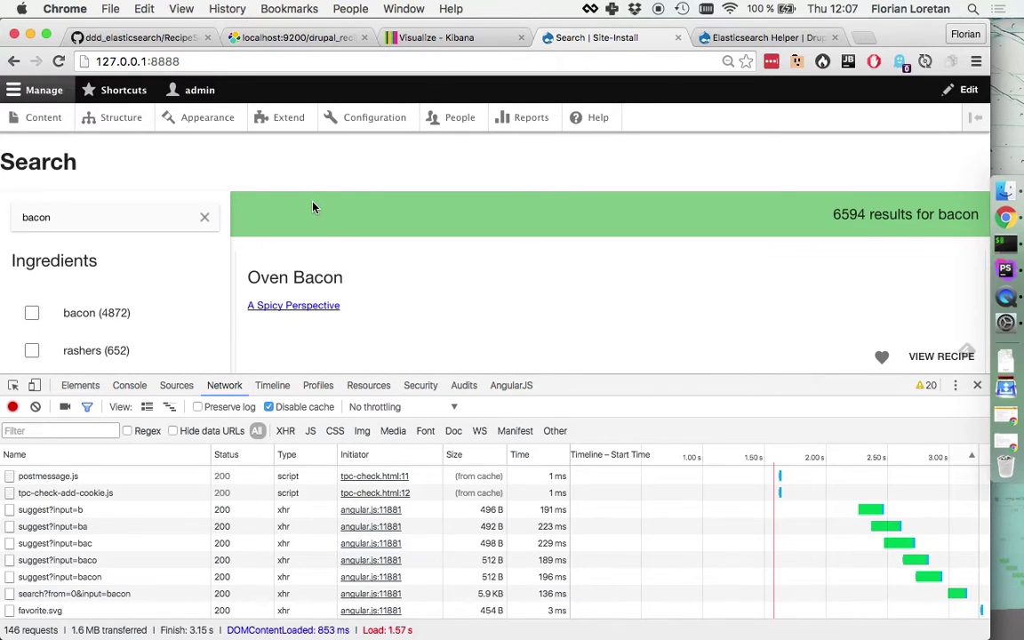
scroll(457, 282, "down", 1)
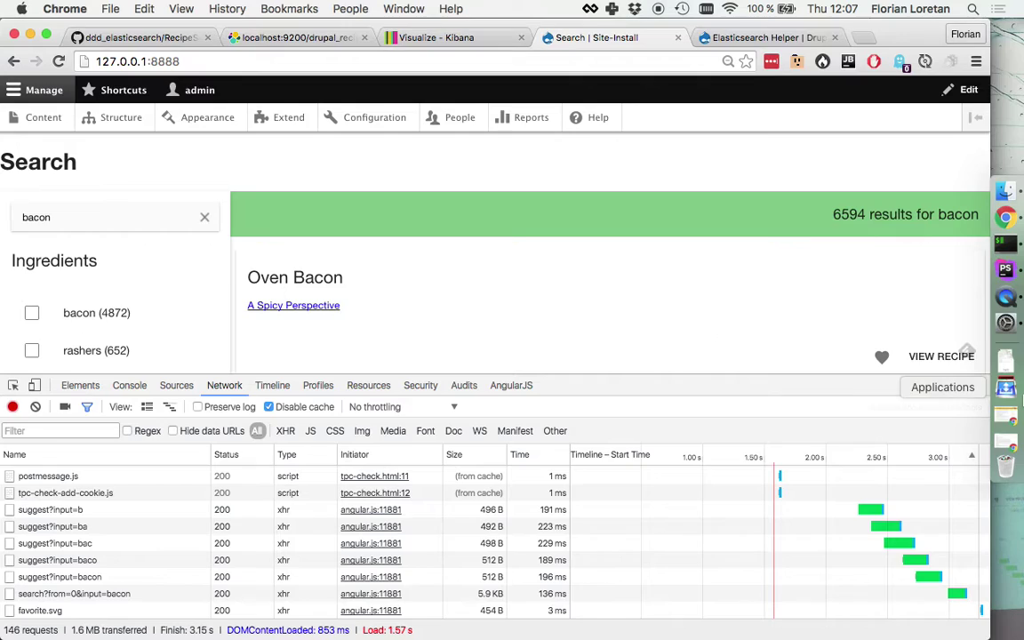
left_click(978, 385)
scroll(131, 584, "down", 10)
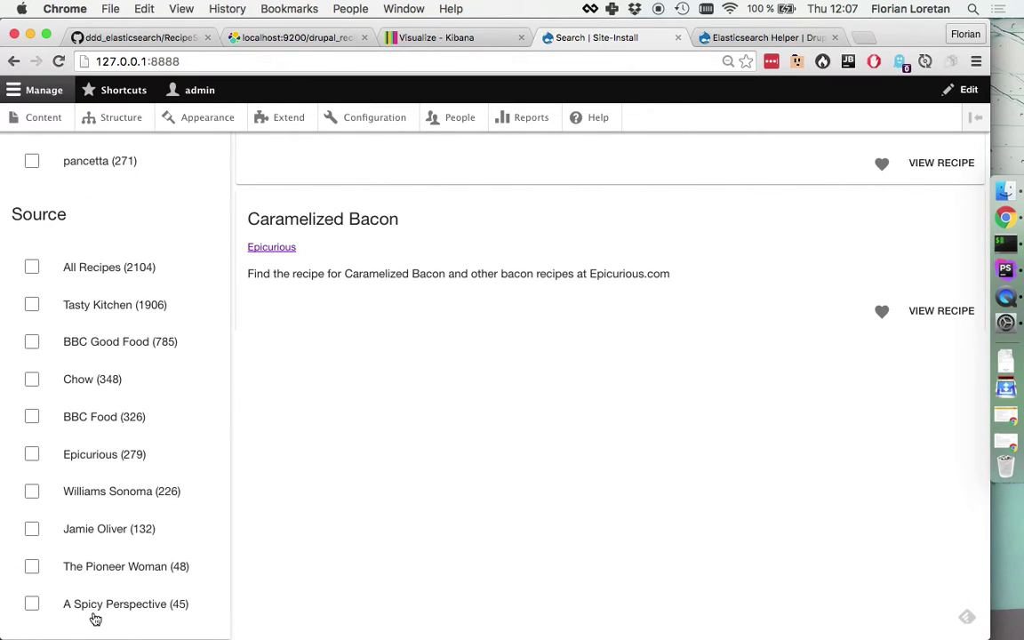
- Back in PhpStorm, add 'size' => 100 after the field entry in the sources terms aggregation of the search() query
key("super+Tab")
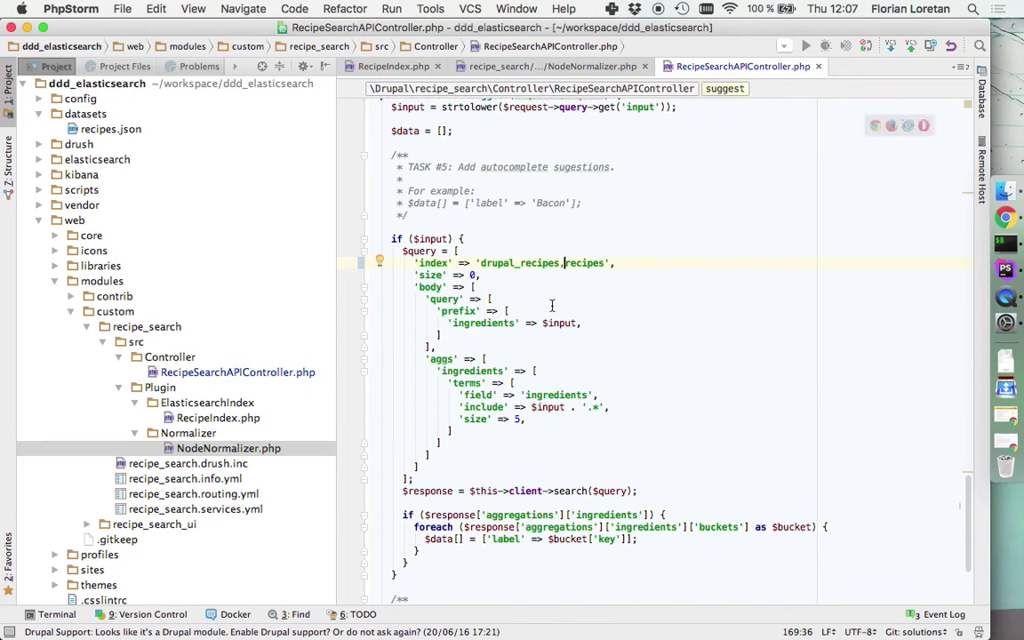
scroll(537, 343, "up", 15)
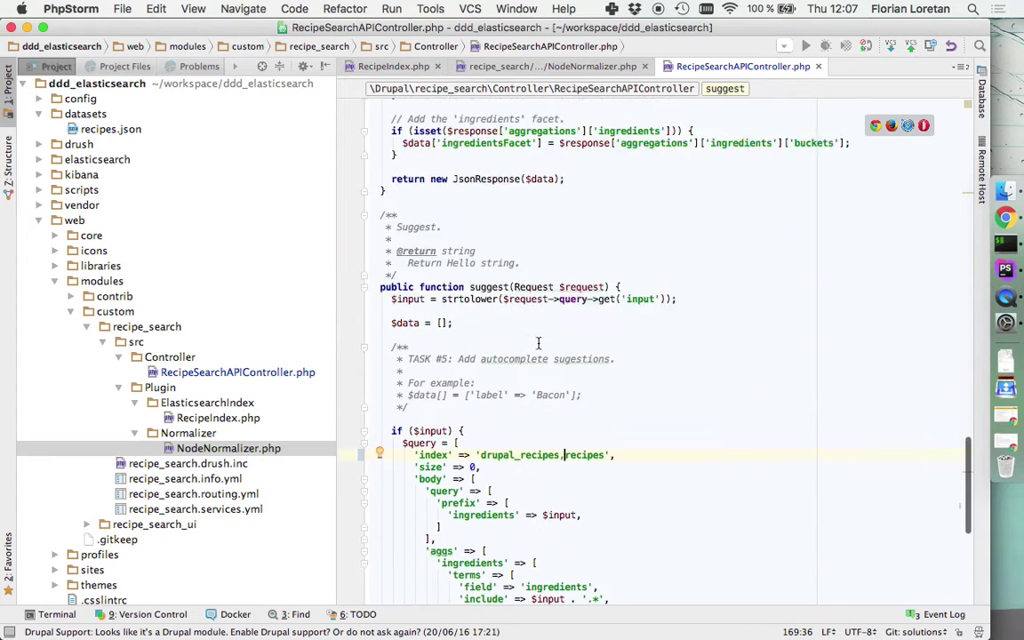
scroll(537, 343, "up", 12)
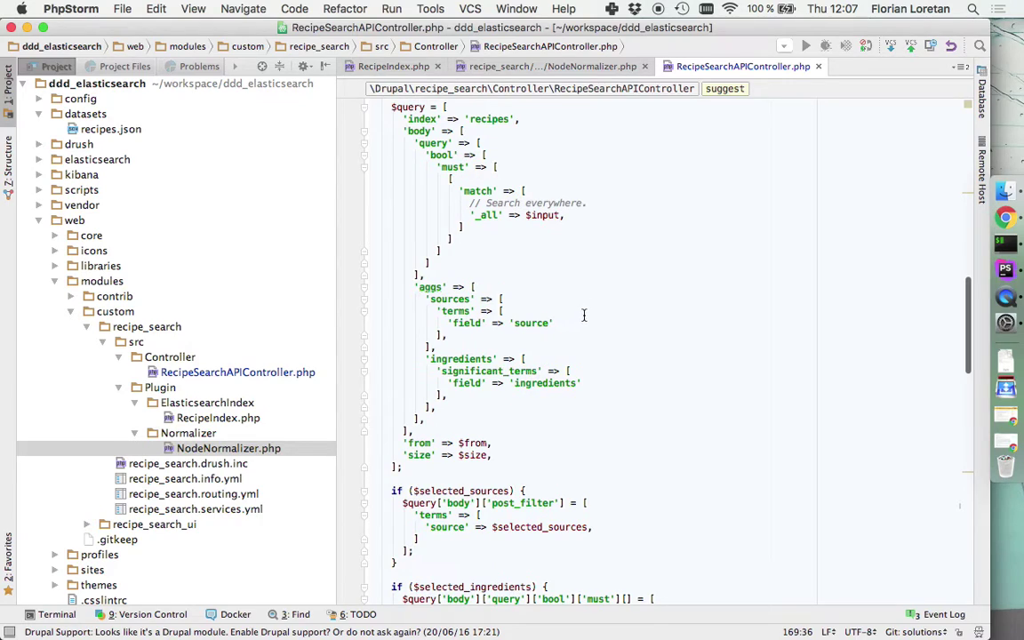
left_click(580, 322)
key("Return")
type("si")
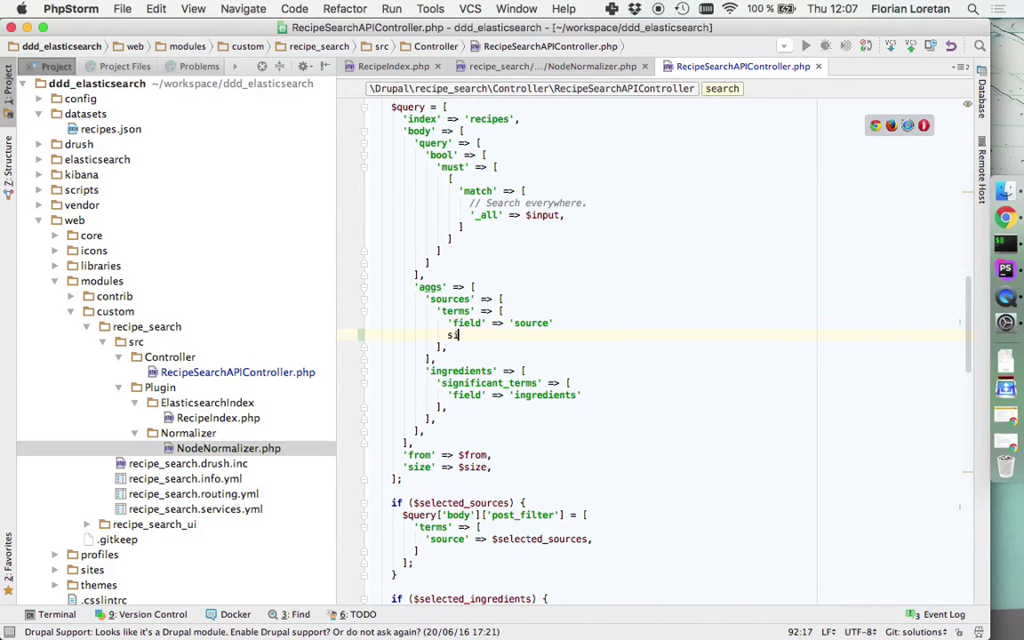
type("ze")
key("BackSpace")
key("BackSpace")
key("BackSpace")
key("BackSpace")
type("'size'")
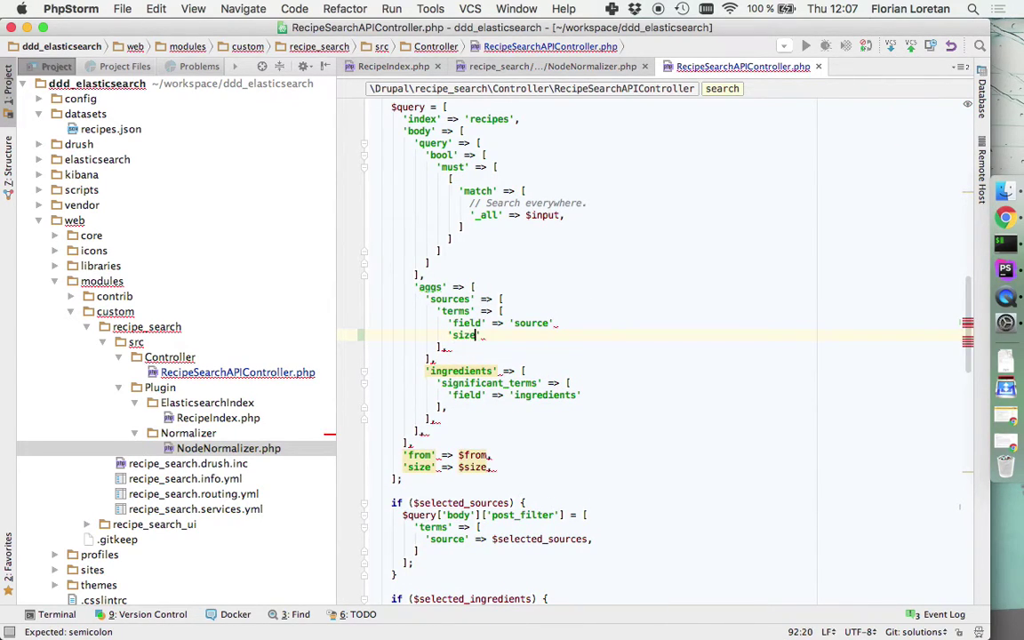
type(" => 100,")
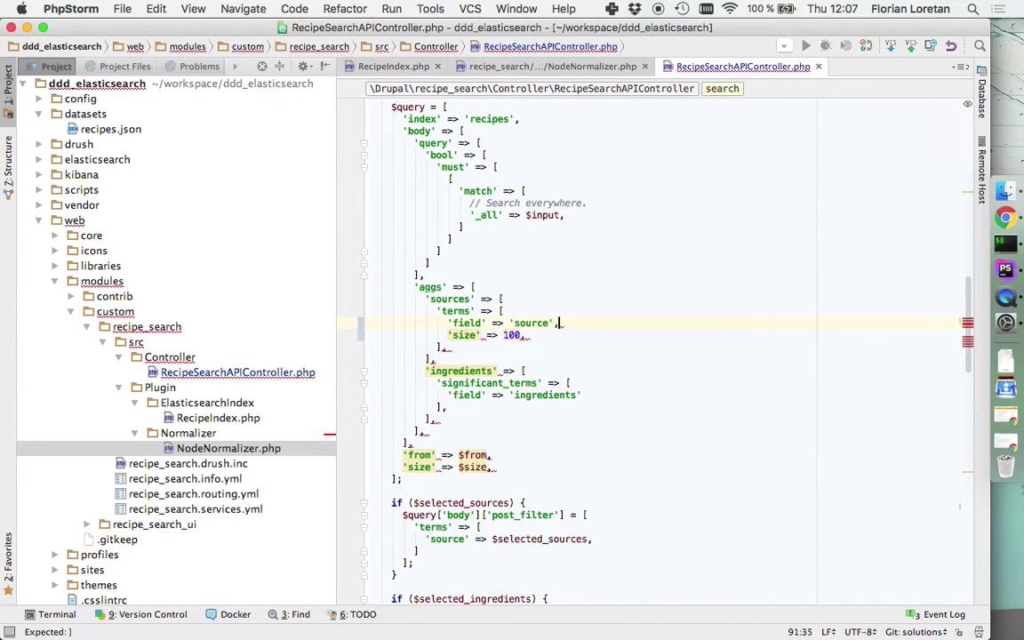
- In Chrome, search for "bacon" again and look through the full list of Source facet values
key("super+Tab")
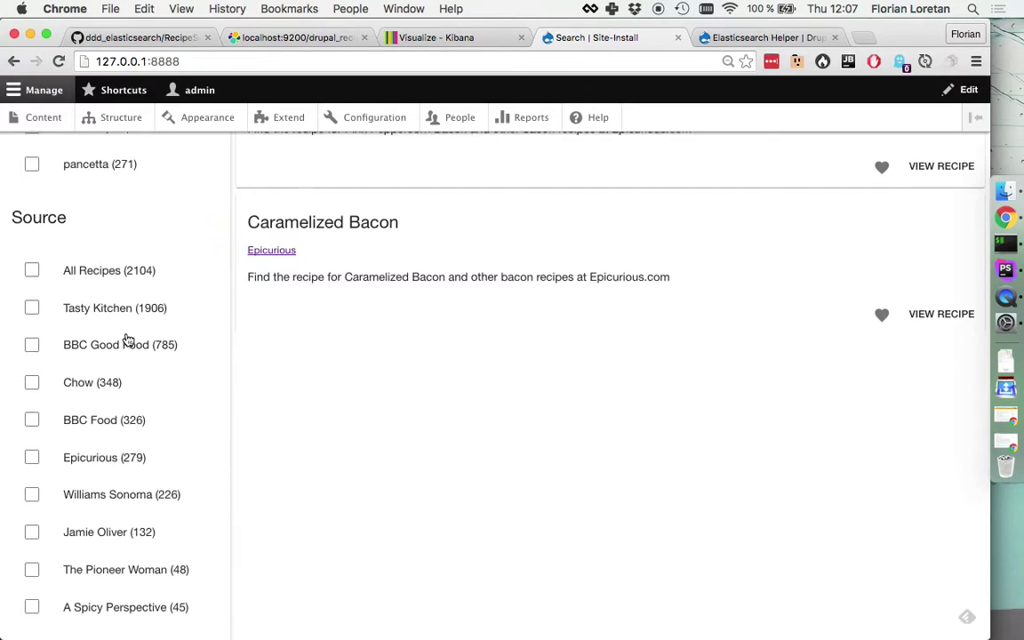
scroll(125, 336, "up", 10)
double_click(105, 210)
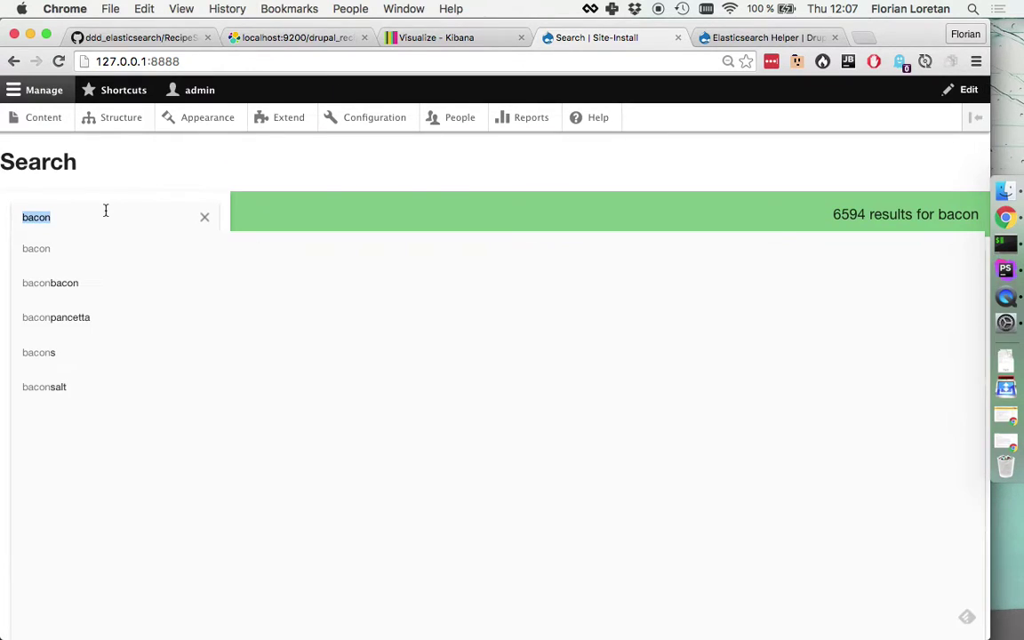
key("BackSpace")
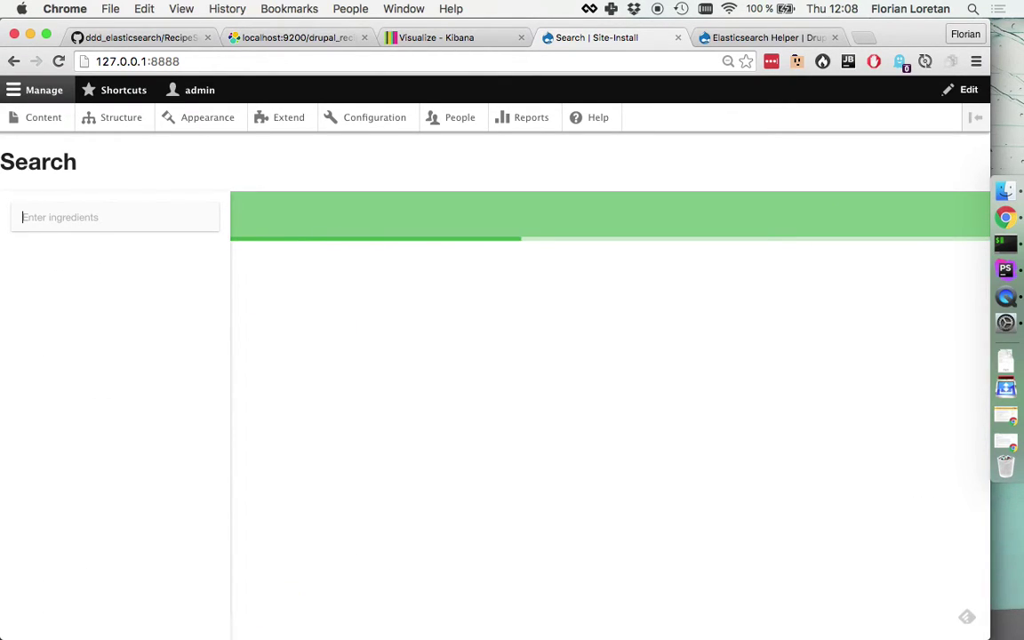
type("bacon")
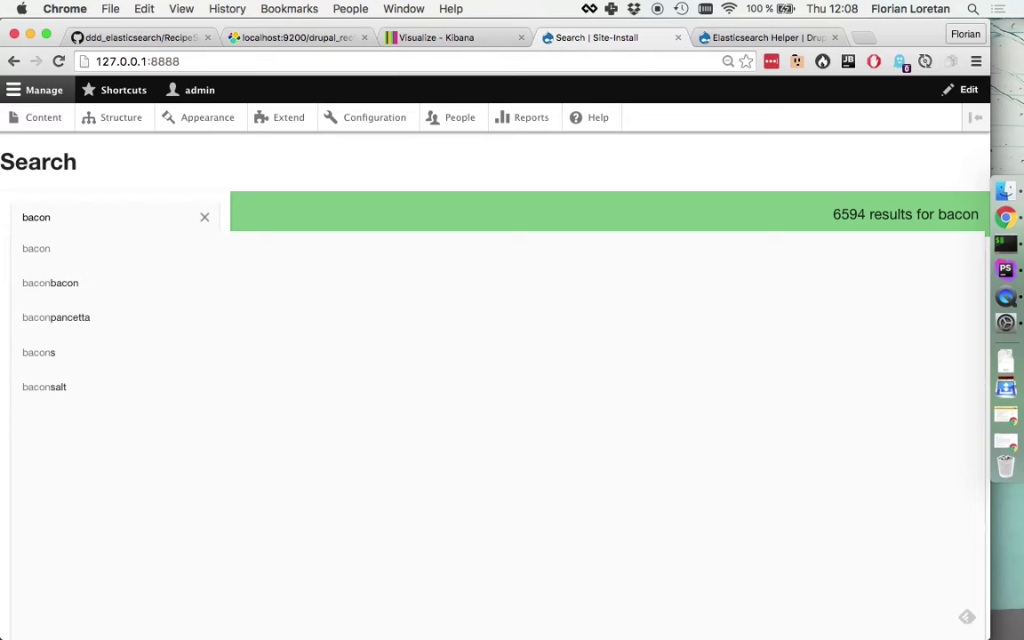
left_click(311, 172)
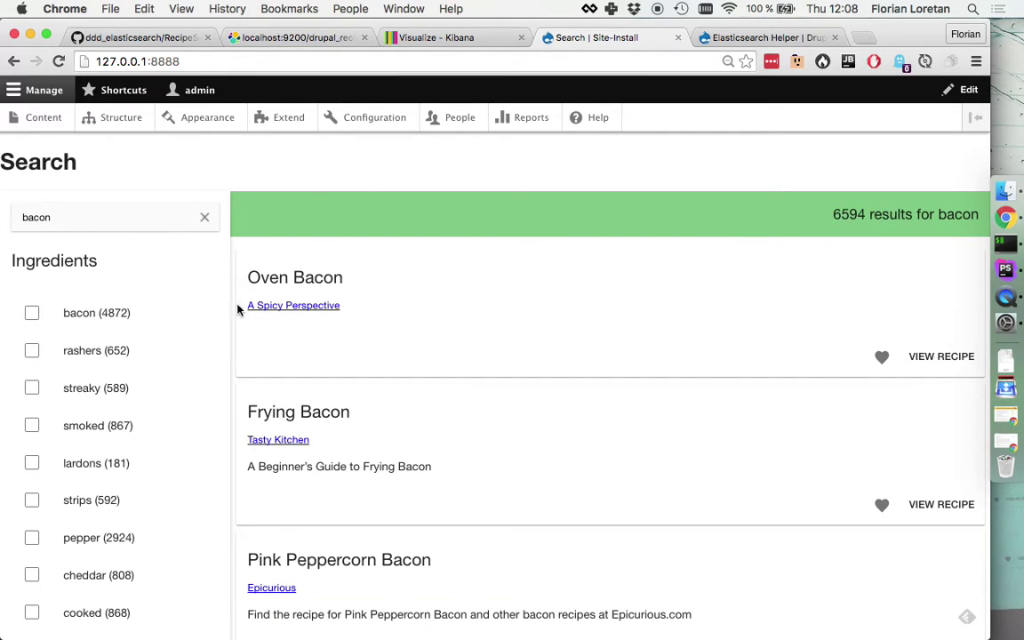
scroll(177, 513, "down", 20)
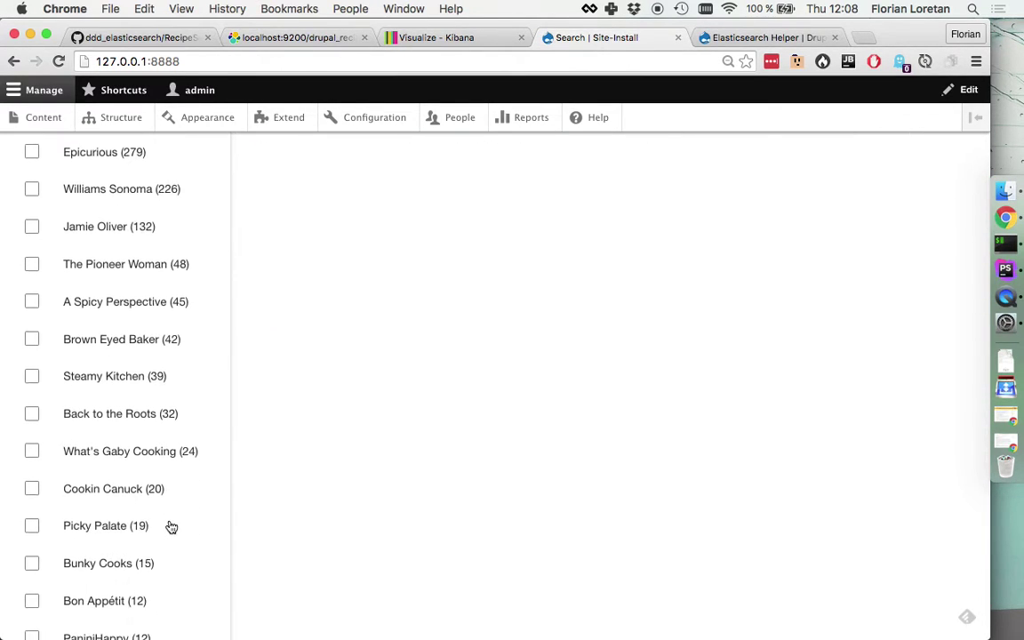
scroll(170, 526, "down", 5)
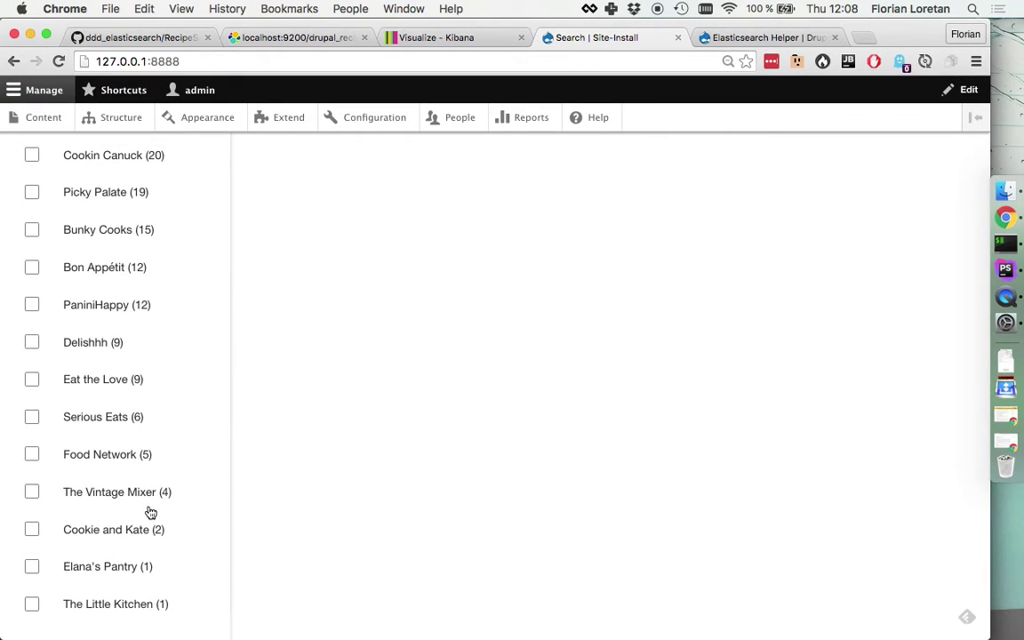
scroll(148, 514, "up", 4)
scroll(148, 514, "up", 1)
scroll(149, 515, "down", 5)
scroll(108, 524, "up", 2)
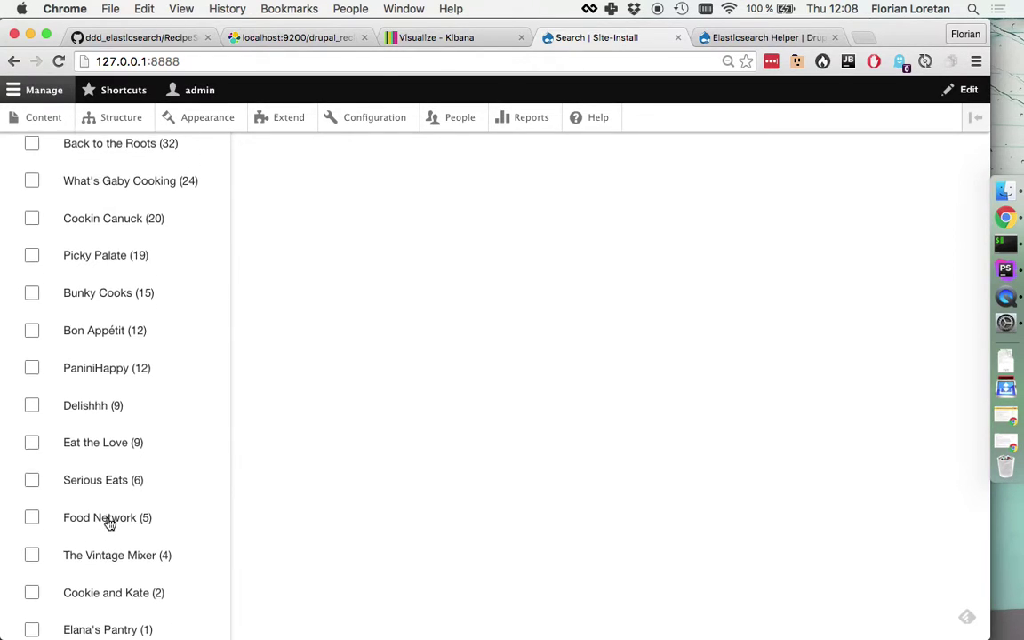
- Find "drupal" on the search page and recheck the Source facet from beginning to end
key("super+f")
type("drupal")
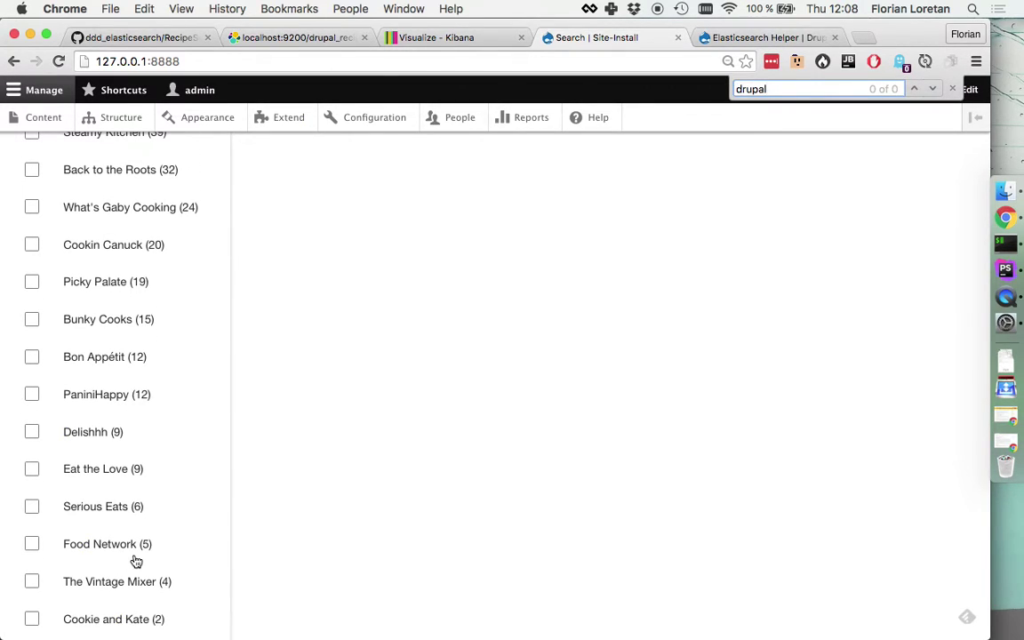
key("Escape")
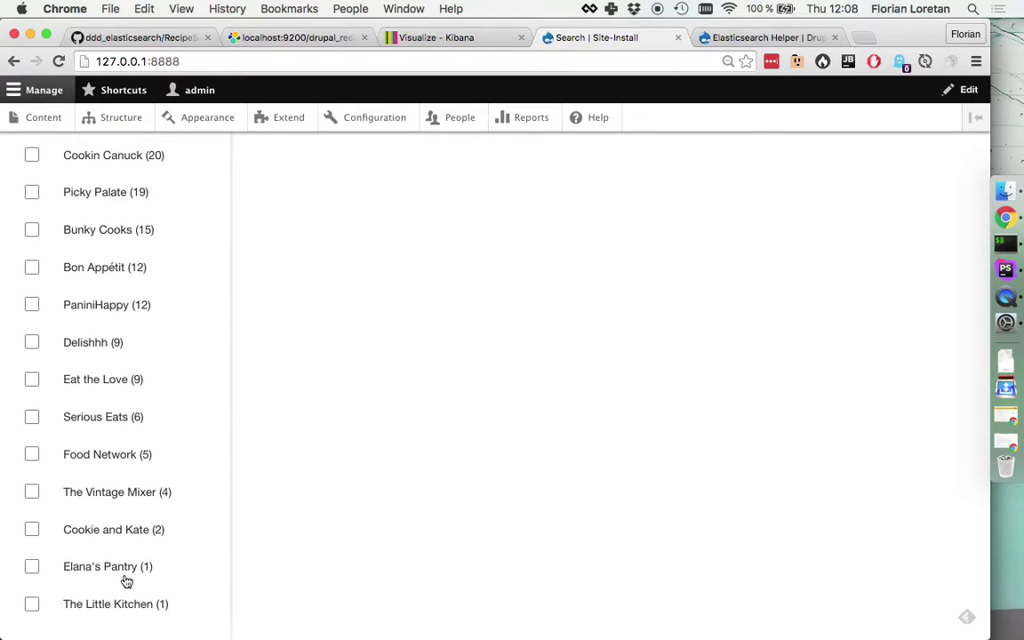
scroll(129, 580, "up", 10)
scroll(127, 580, "up", 6)
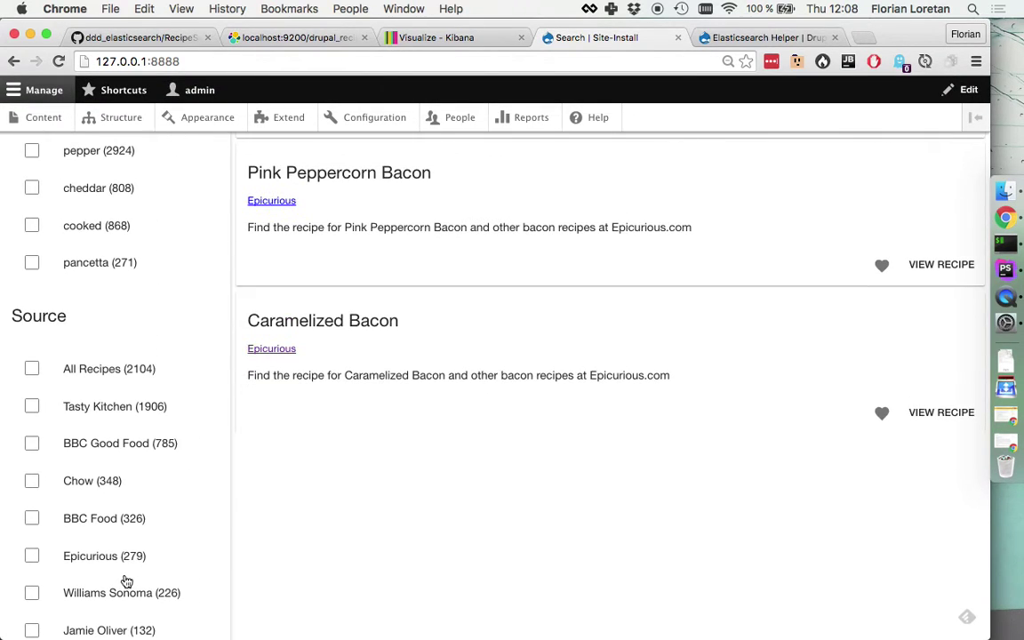
scroll(127, 580, "down", 16)
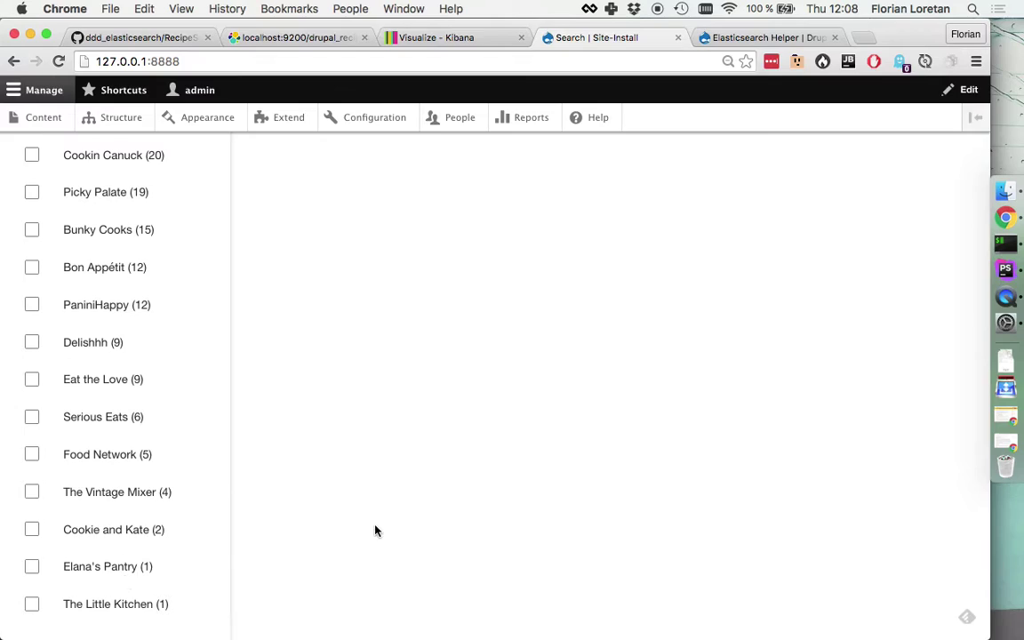
- Back in PhpStorm, extend the index value of the search() query to 'drupal_recipes,recipes'
key("super+Tab")
scroll(603, 292, "up", 5)
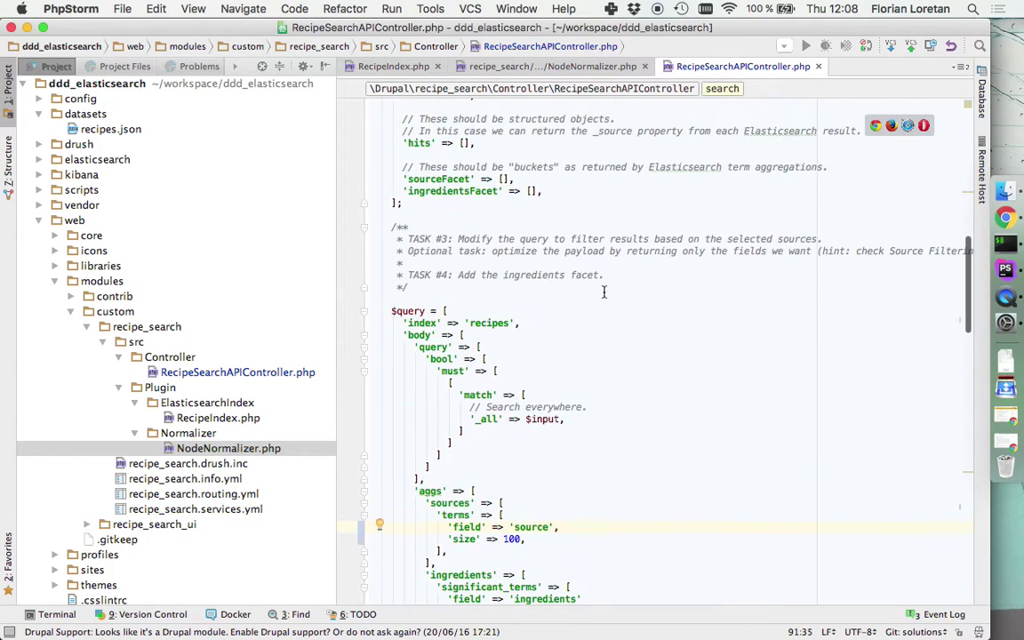
left_click(470, 324)
type("drupal.")
type("recipes,")
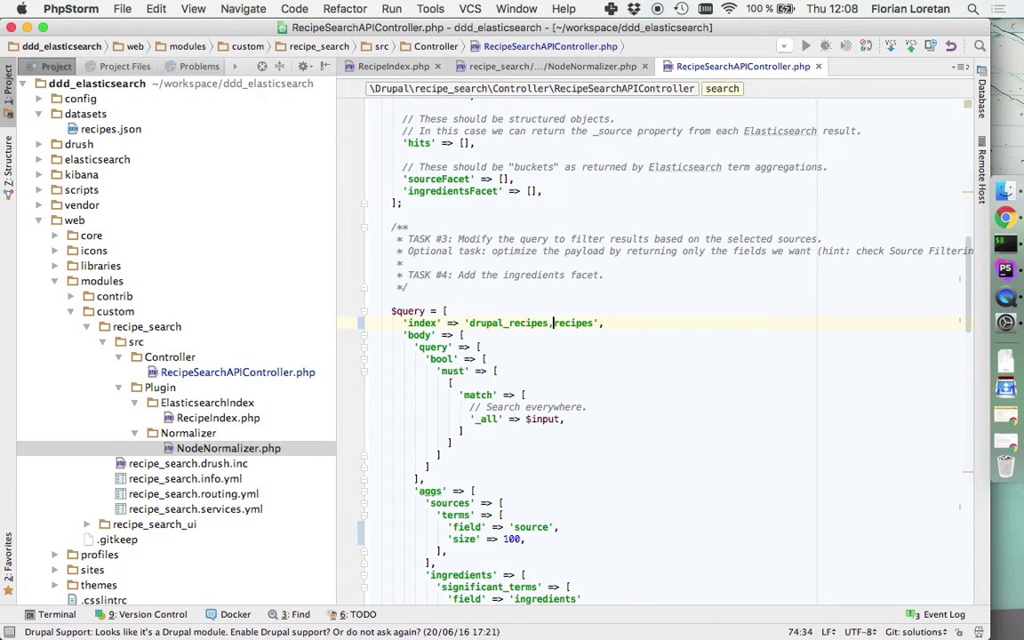
- In Chrome, reload the search page, search for "bacon" and filter the results by the drupal value of the Source facet
key("super+Tab")
key("super+r")
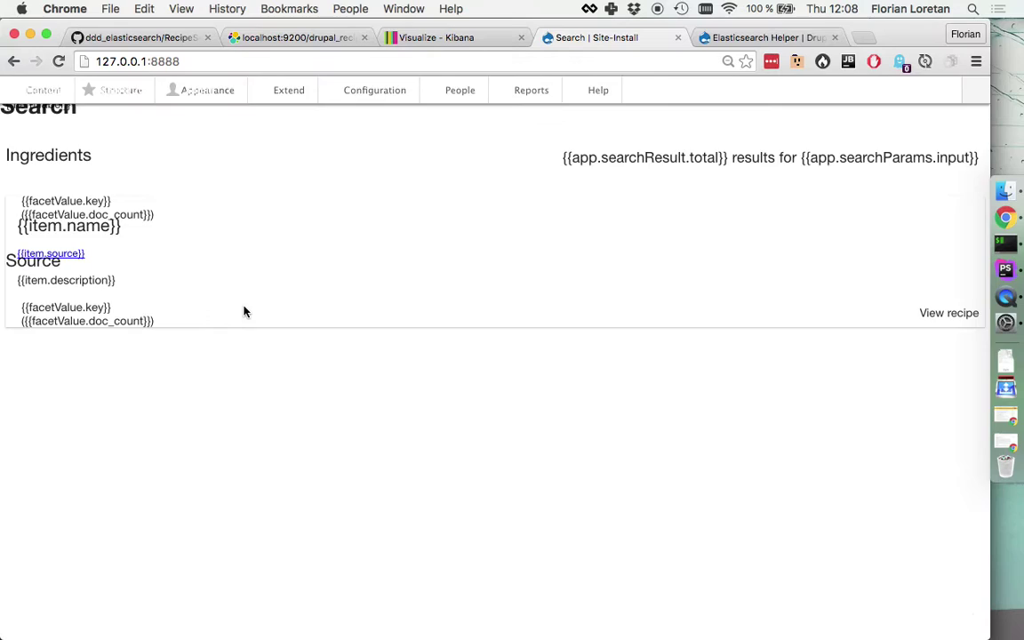
left_click(100, 201)
type("bacon")
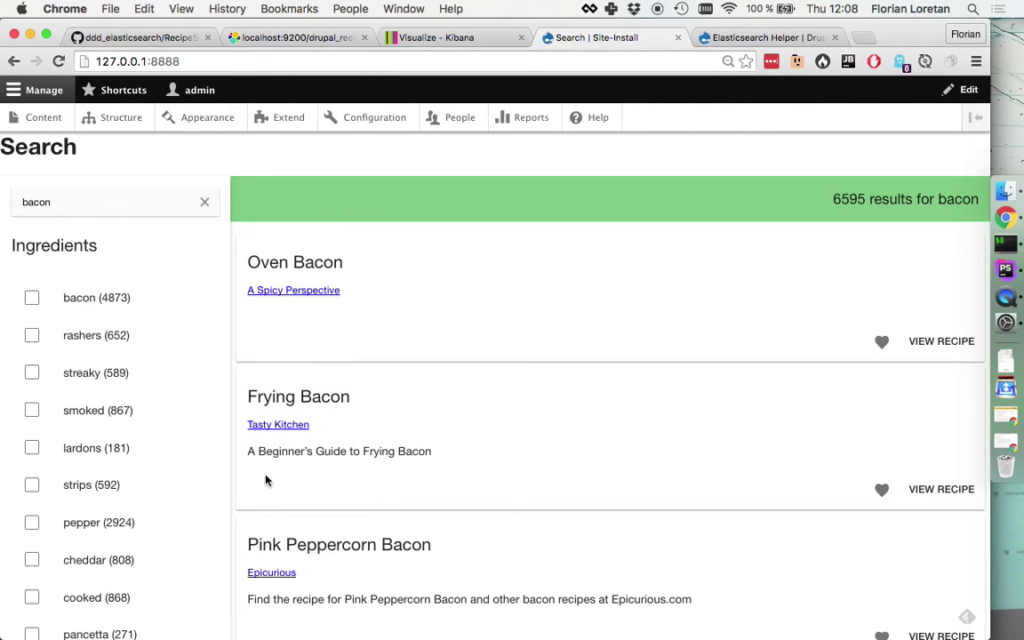
scroll(256, 512, "down", 3)
scroll(135, 620, "down", 15)
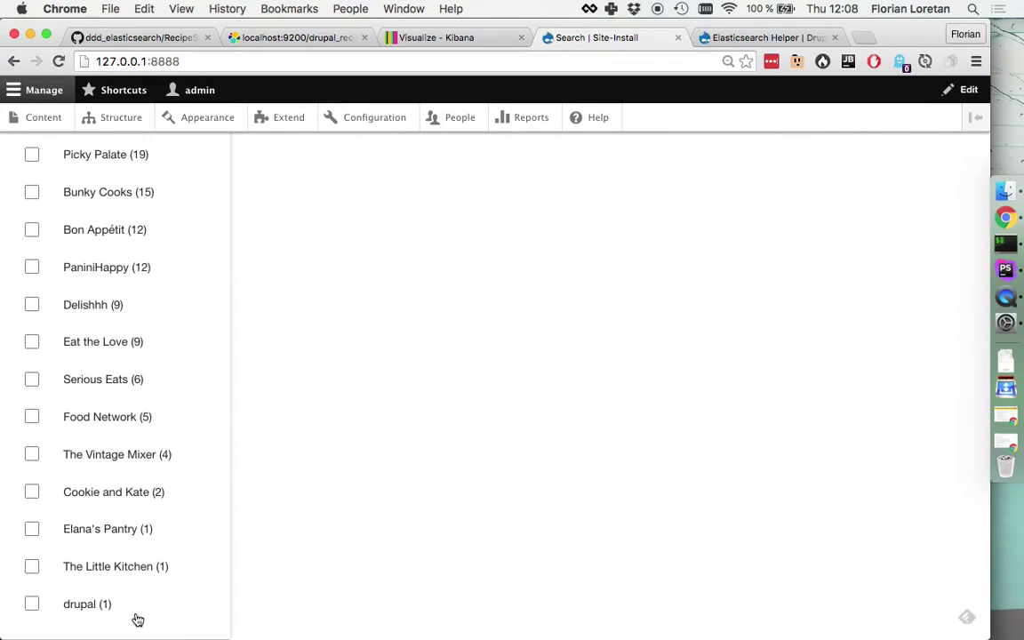
left_click(77, 610)
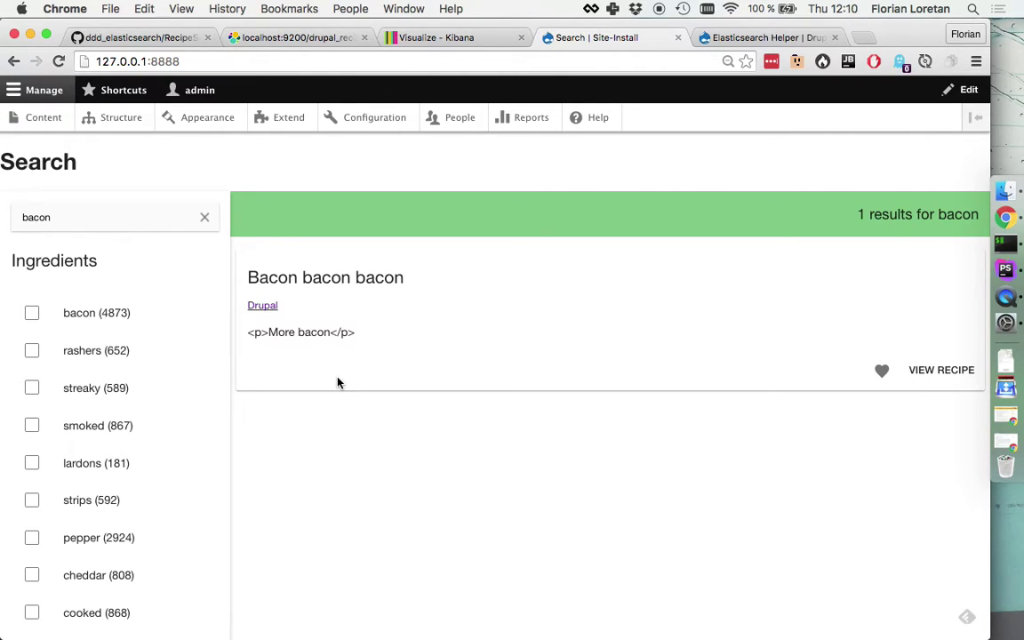
- Return to PhpStorm and examine the search() query, from its index entry to the terms aggregation for sources
key("super+Tab")
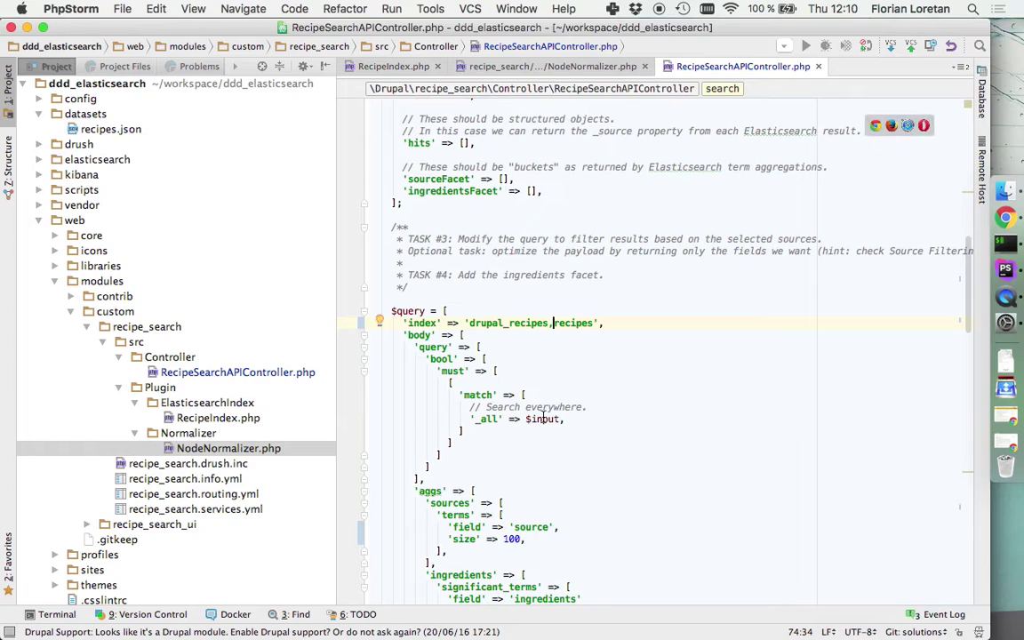
scroll(542, 419, "down", 3)
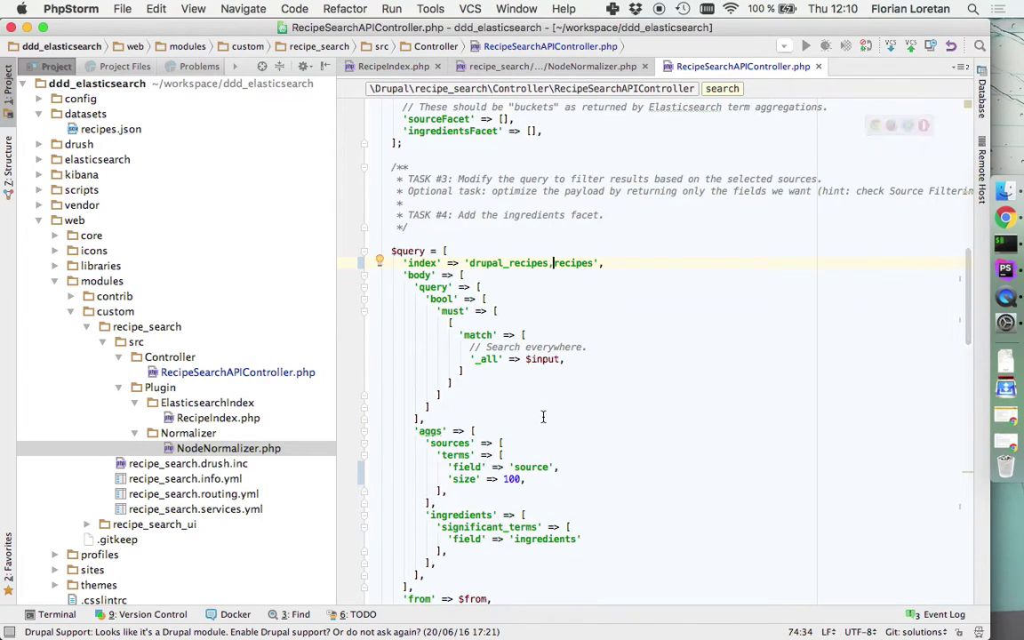
key("super+Tab")
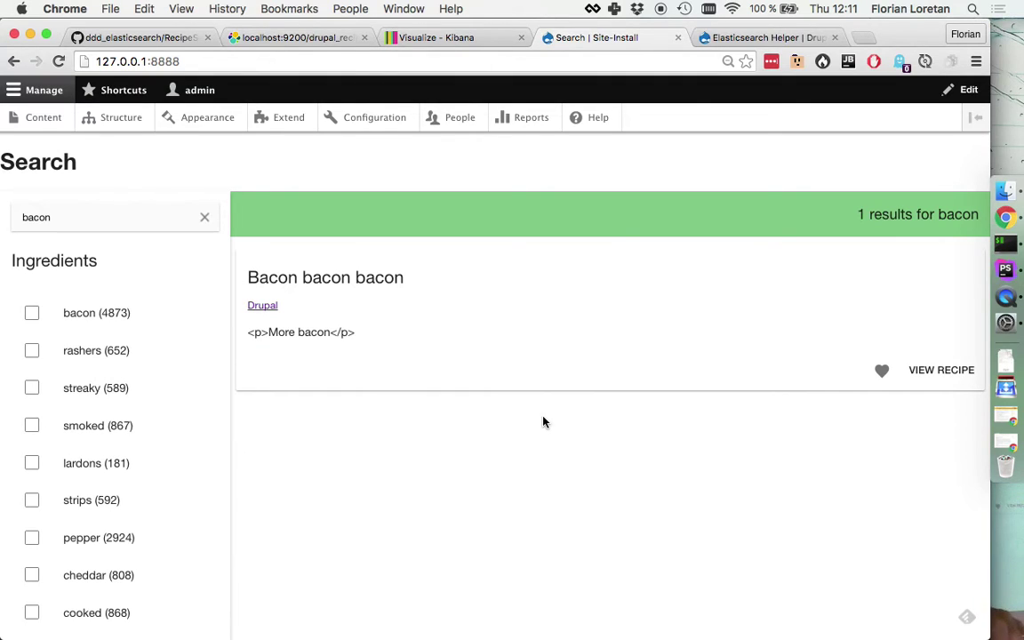
left_click(101, 222)
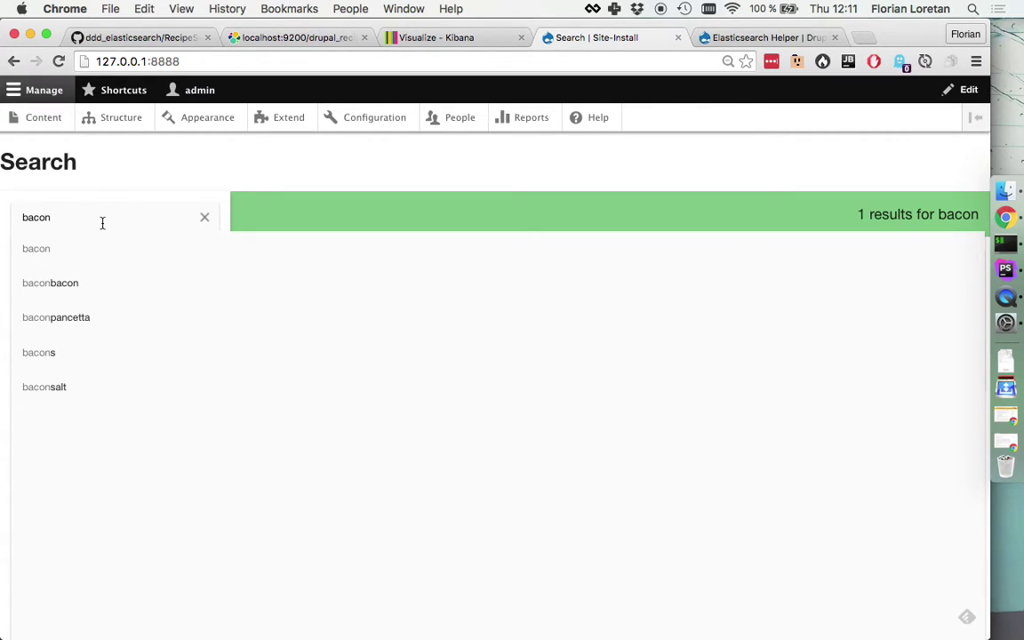
left_click(1006, 272)
scroll(480, 458, "down", 5)
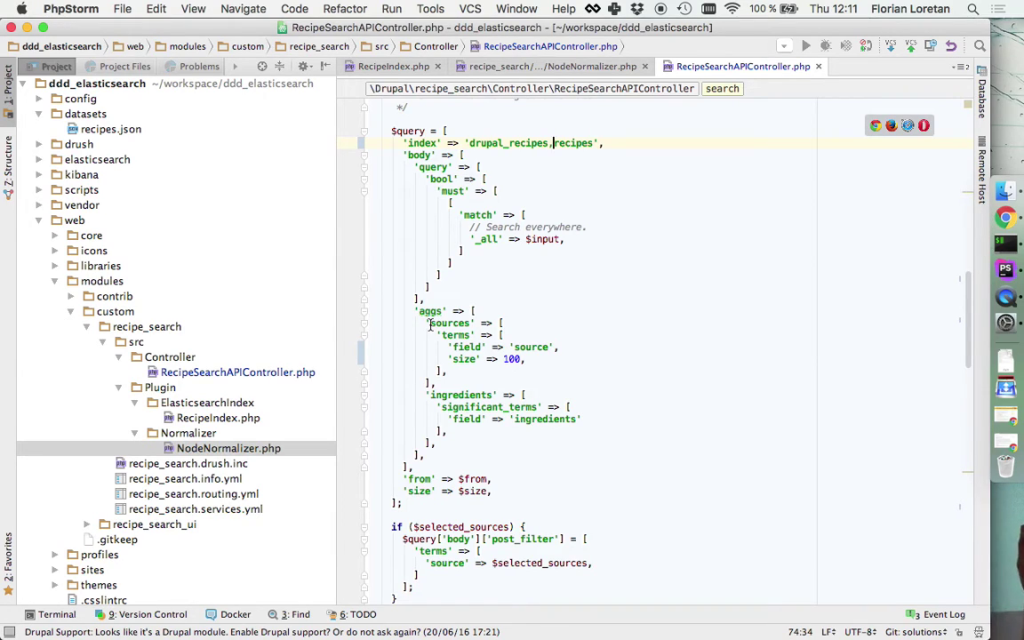
left_click(476, 367)
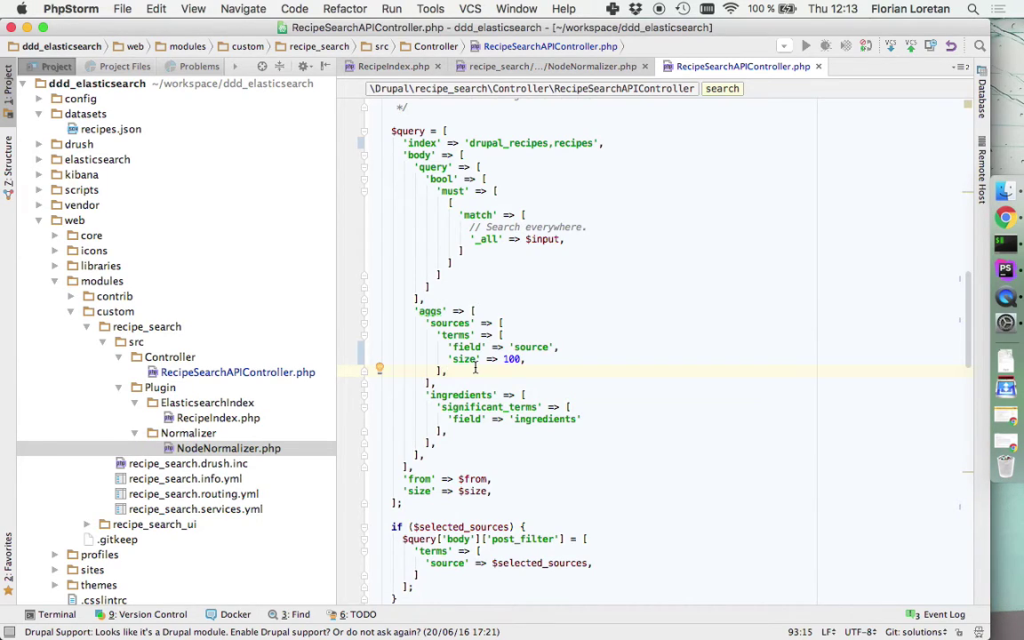
double_click(455, 336)
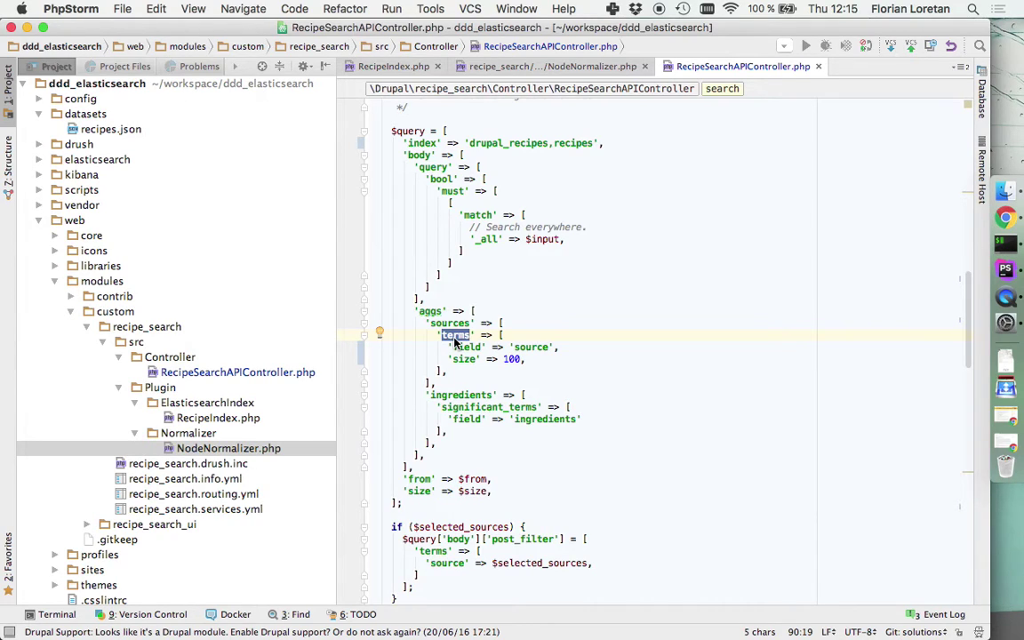
- In Chrome, rerun the "bacon" search without the source filter, then try the "streaky" ingredient filter and clear it again
key("super+Tab")
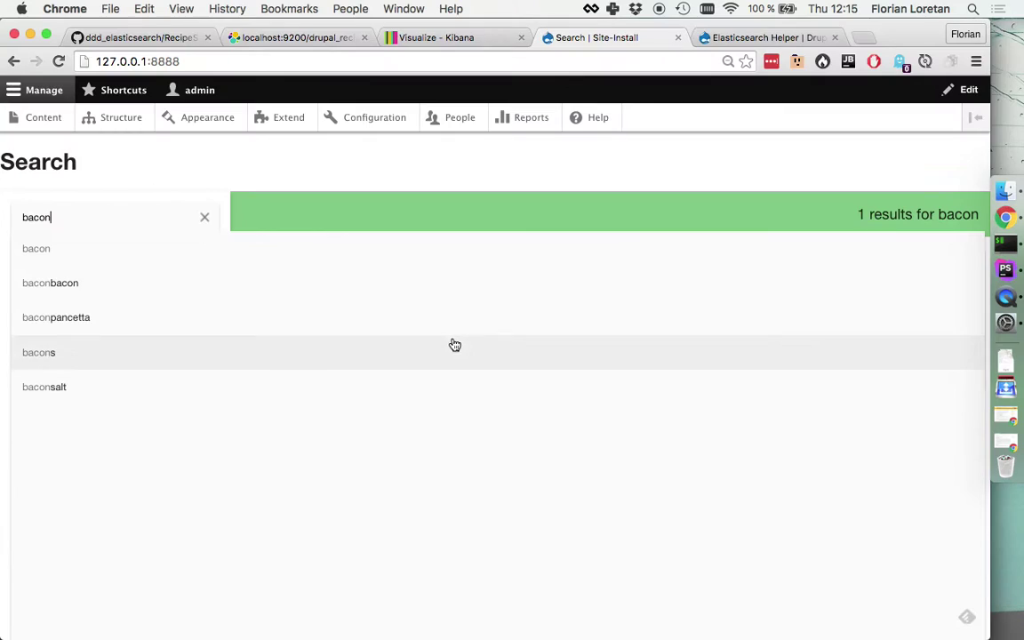
double_click(96, 215)
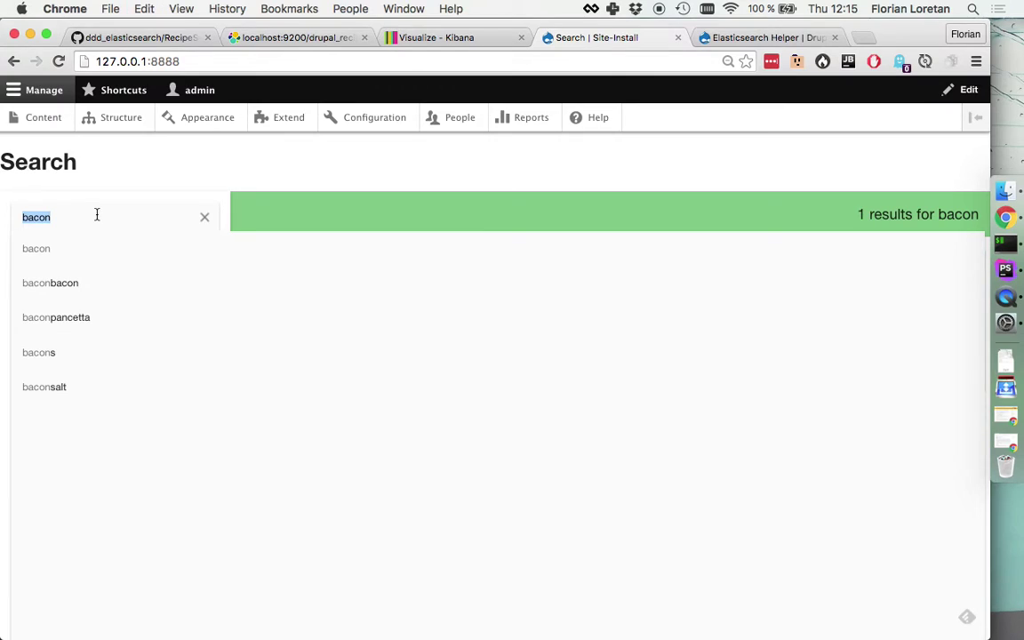
key("Return")
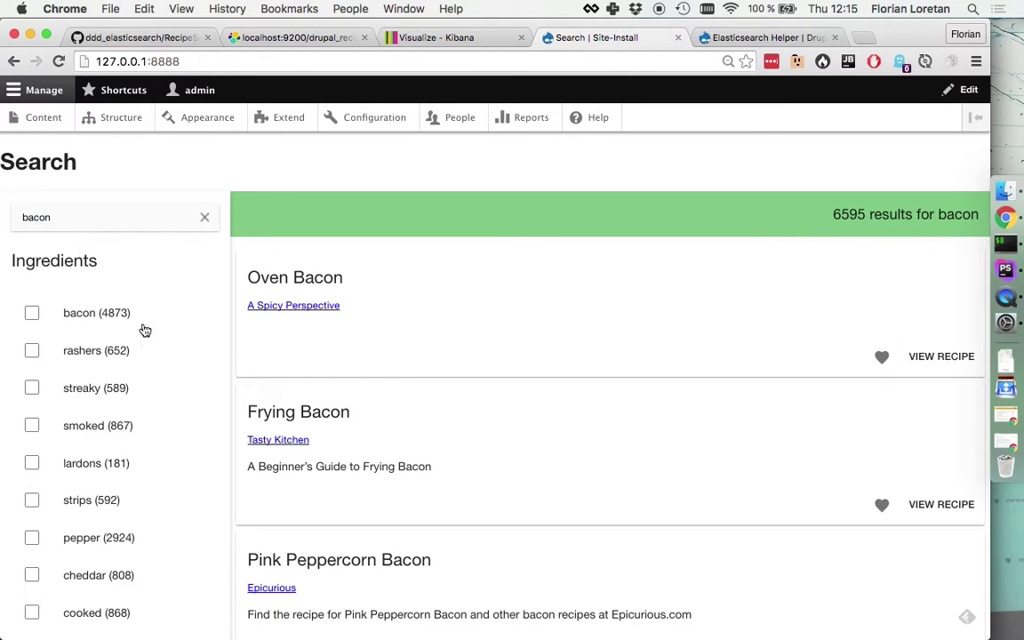
scroll(133, 400, "down", 1)
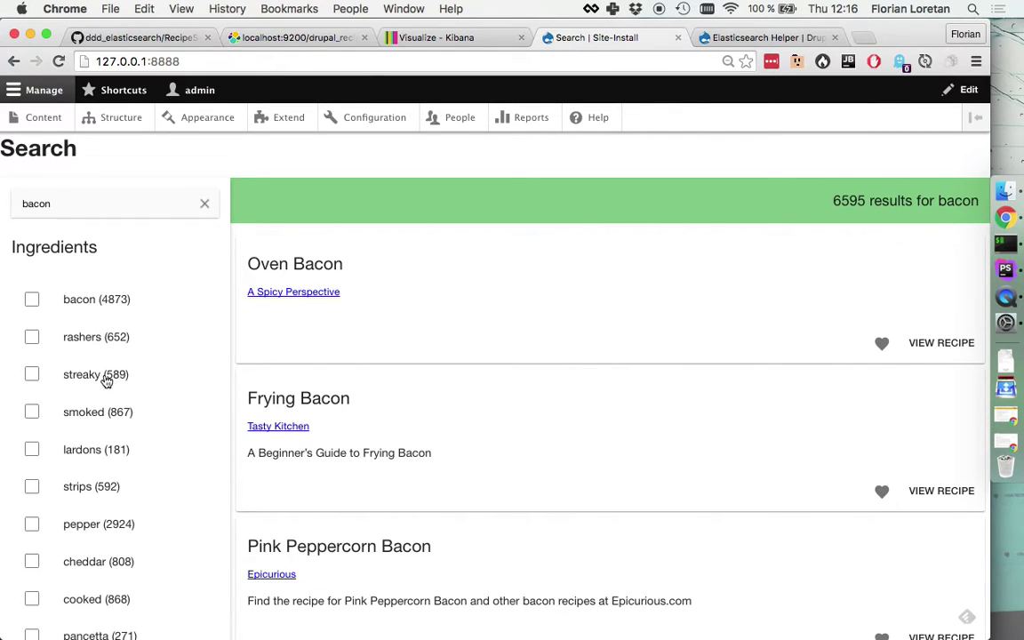
left_click(30, 377)
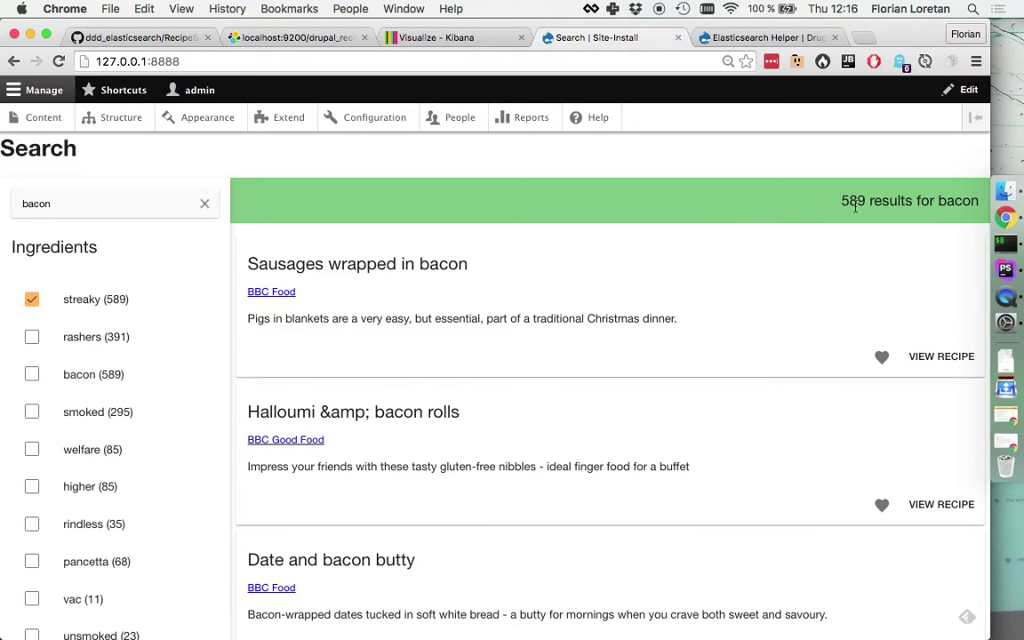
left_click(32, 299)
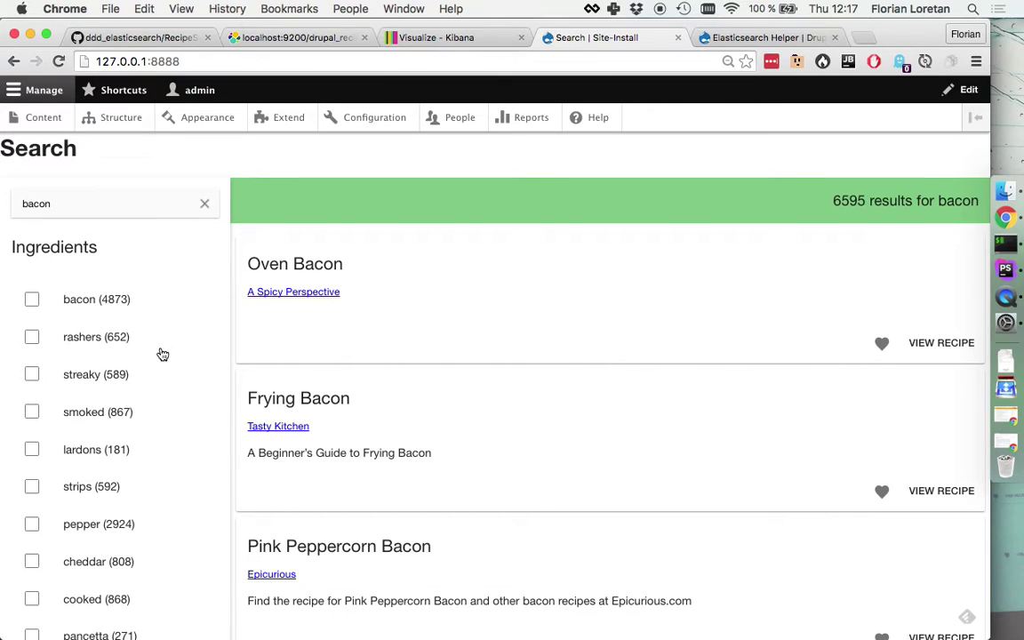
- Glance at the query in PhpStorm, then search for "chicken" in Chrome with the developer tools recording network requests
key("super+Tab")
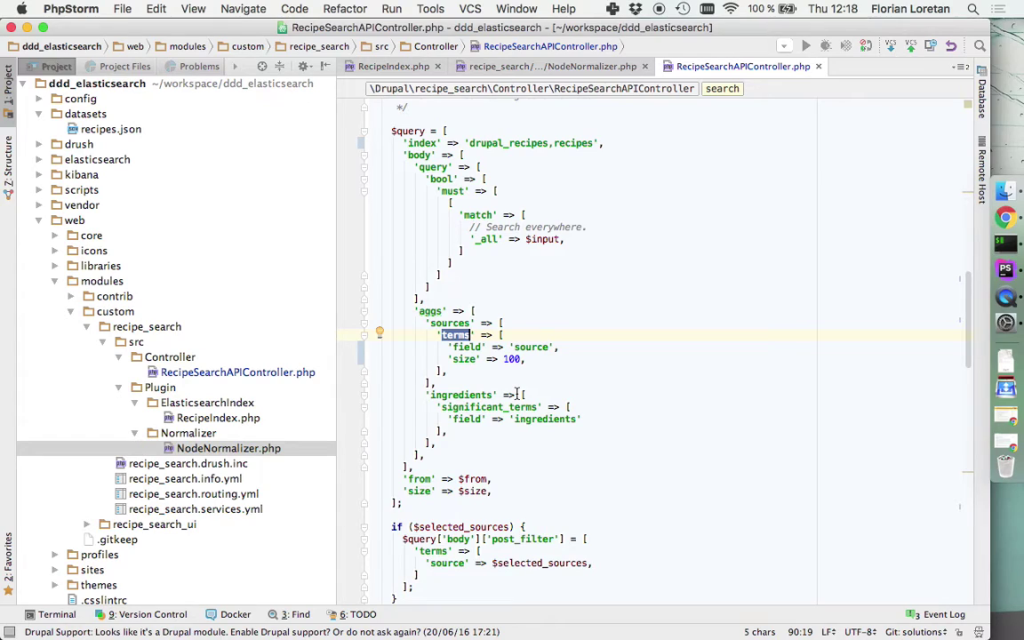
key("super+Tab")
key("super+r")
key("super+alt+i")
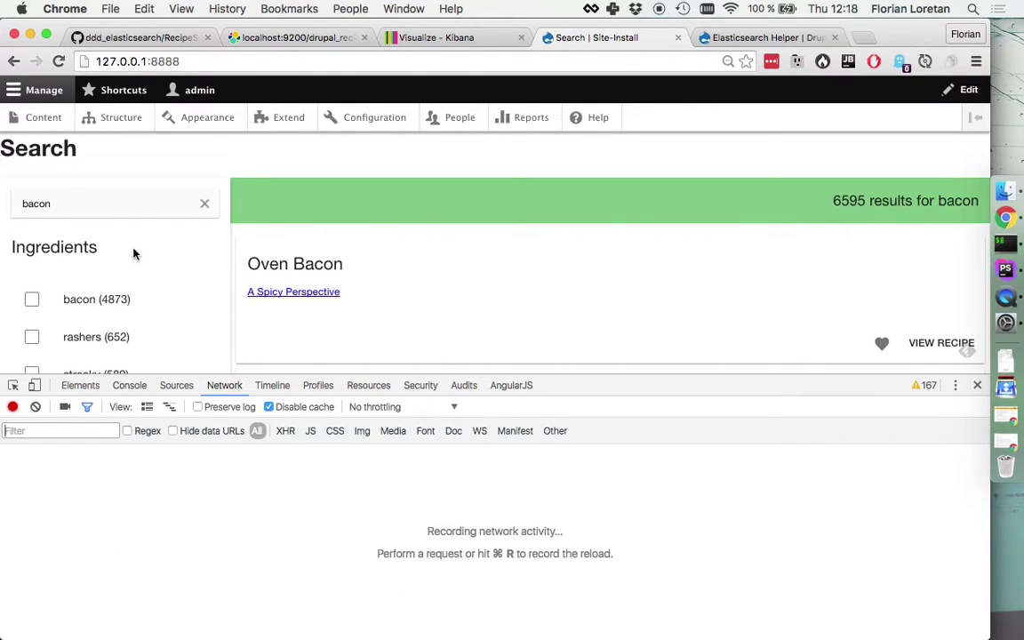
left_click(133, 197)
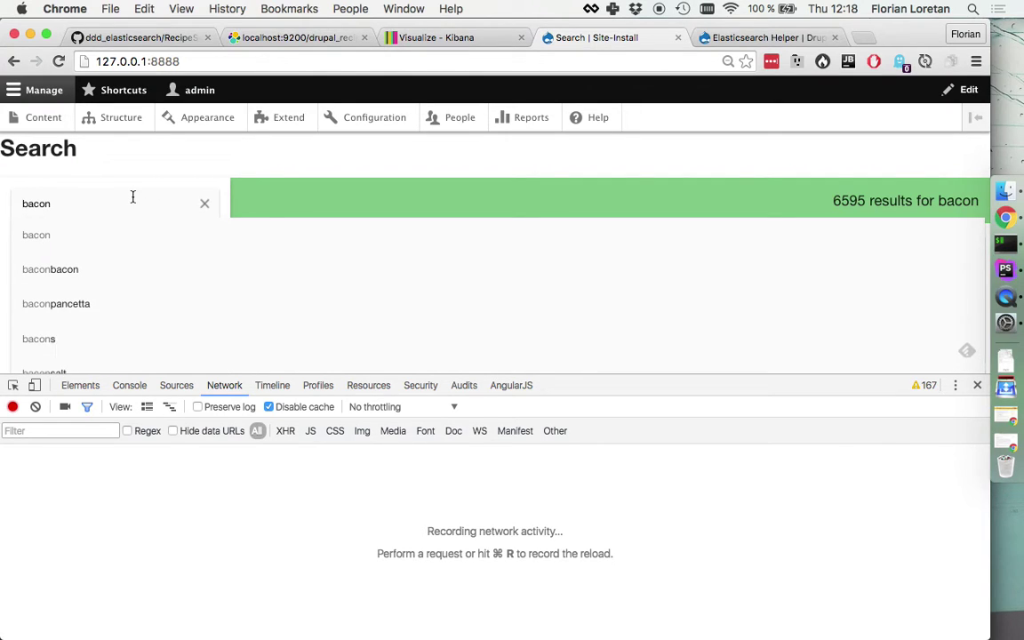
key("super+a")
type("chicken")
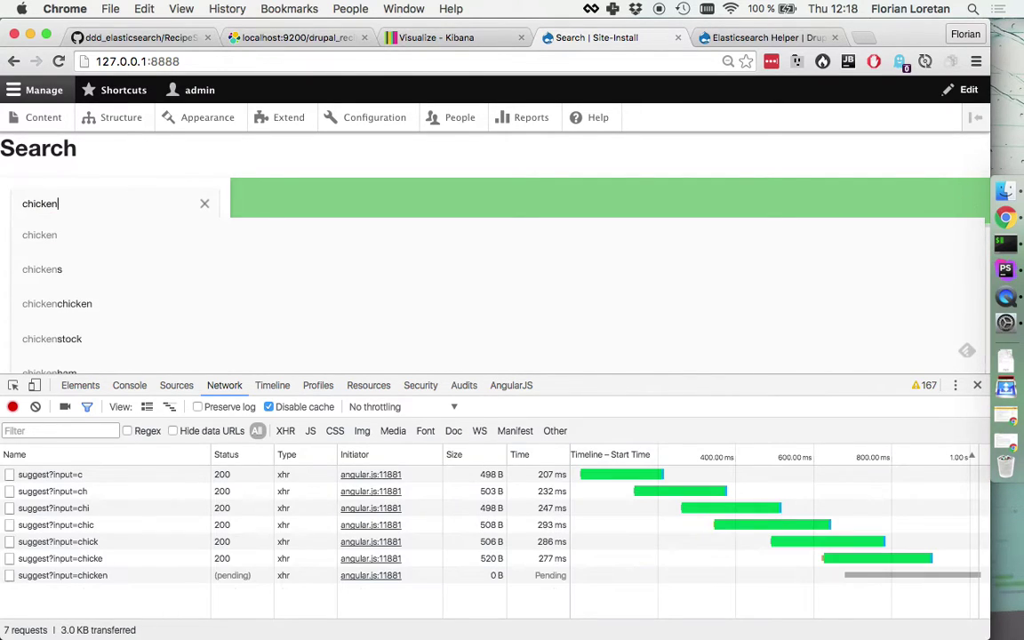
left_click(305, 186)
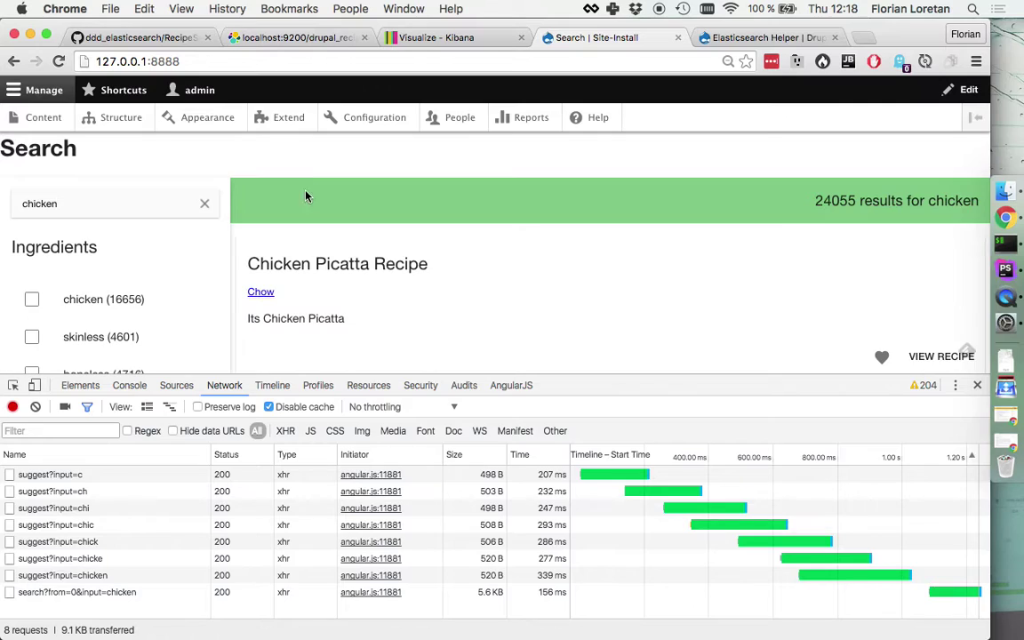
- Inspect the chicken search request's response preview, expanding hits, ingredientsFacet and the fields of the "skinless" bucket
left_click(87, 593)
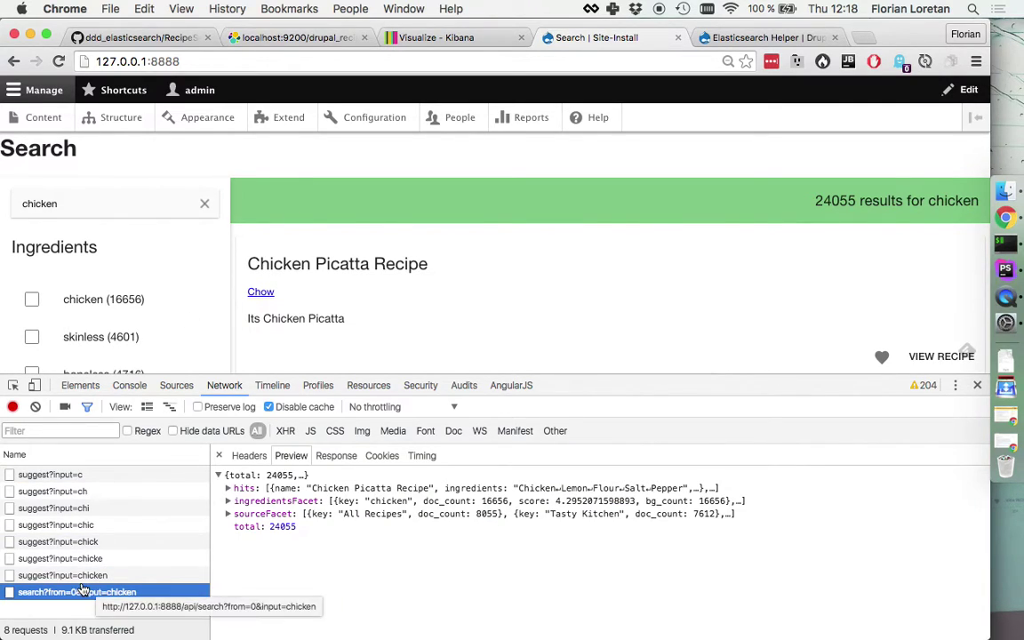
left_click(227, 488)
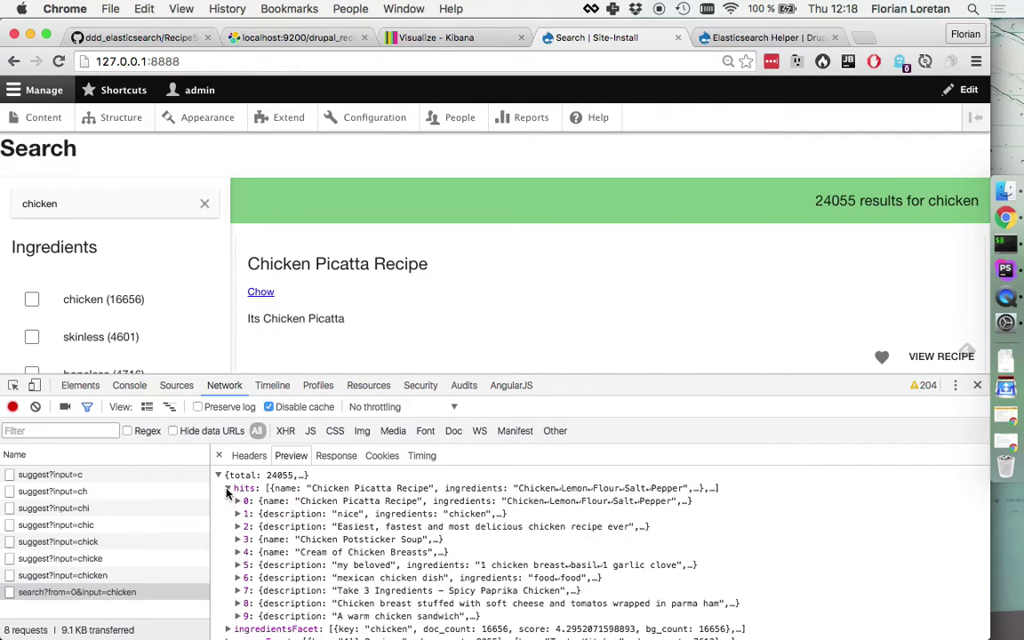
left_click(227, 489)
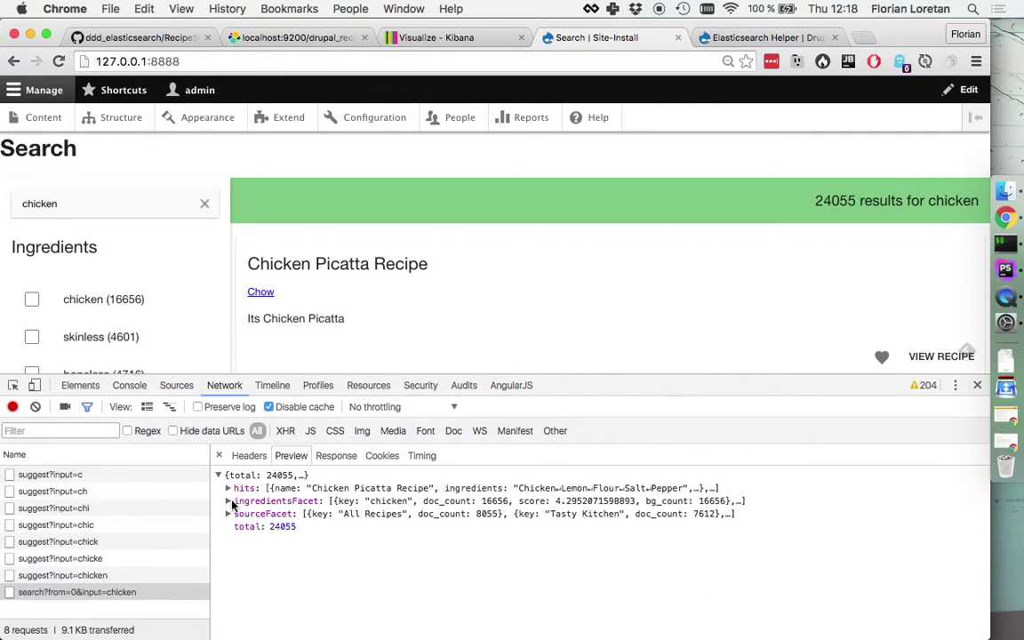
left_click(228, 502)
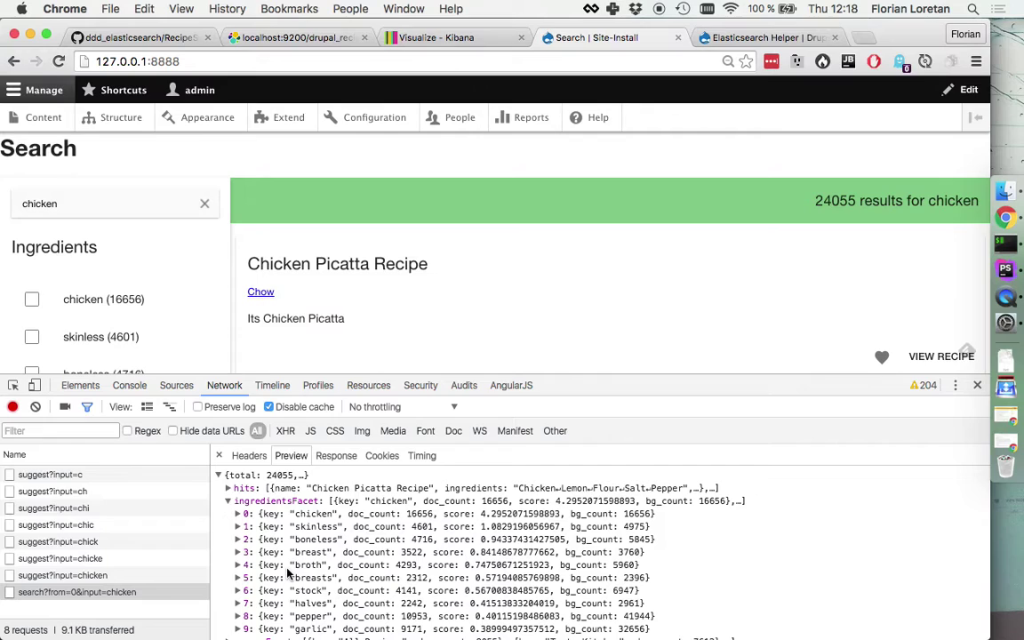
scroll(233, 507, "down", 1)
left_click(238, 506)
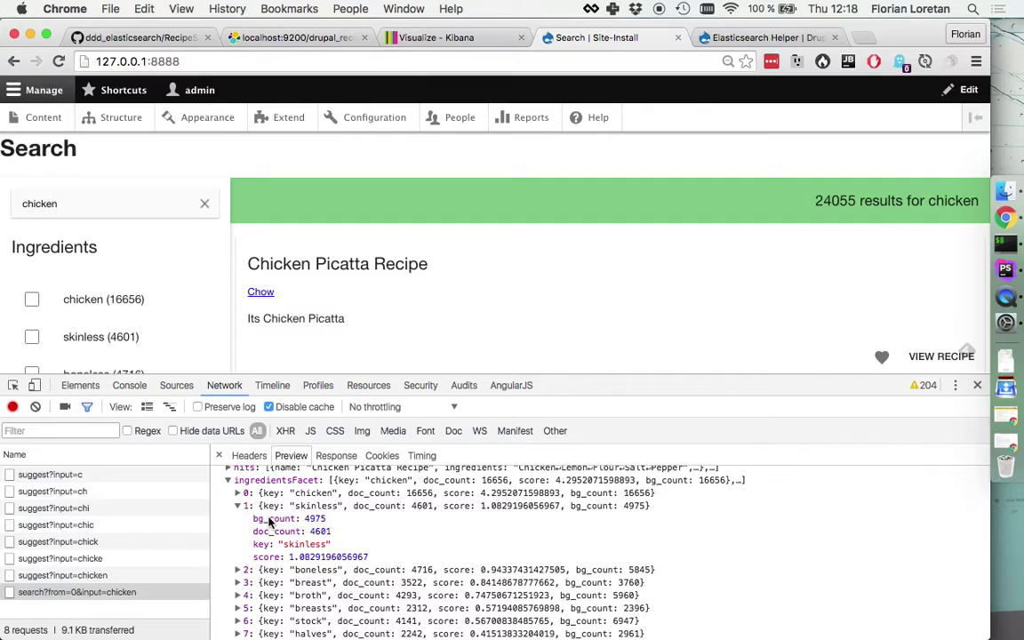
left_click_drag(253, 519, 365, 561)
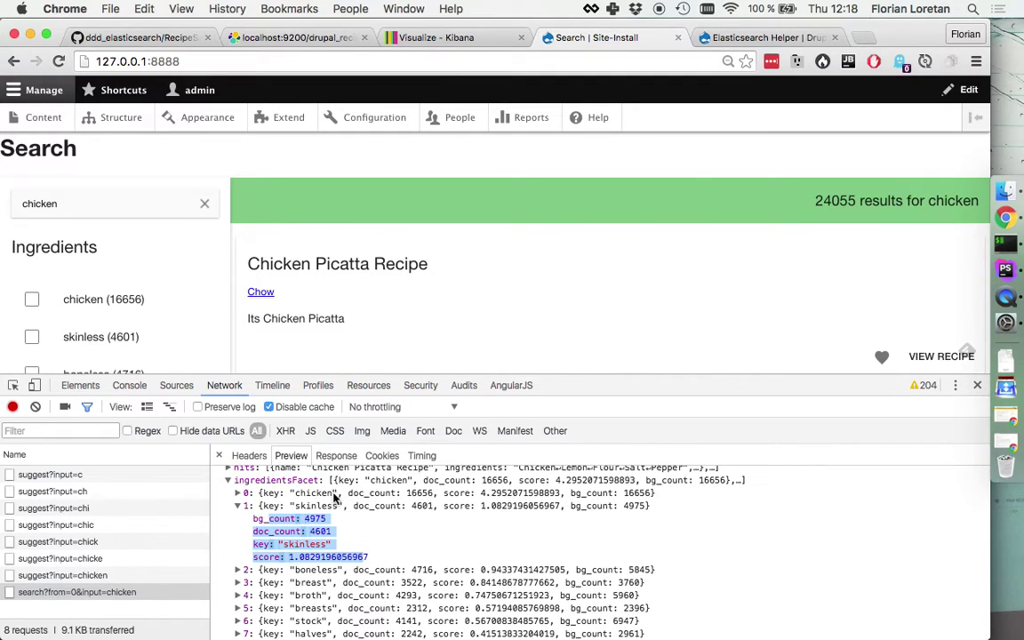
left_click(271, 524)
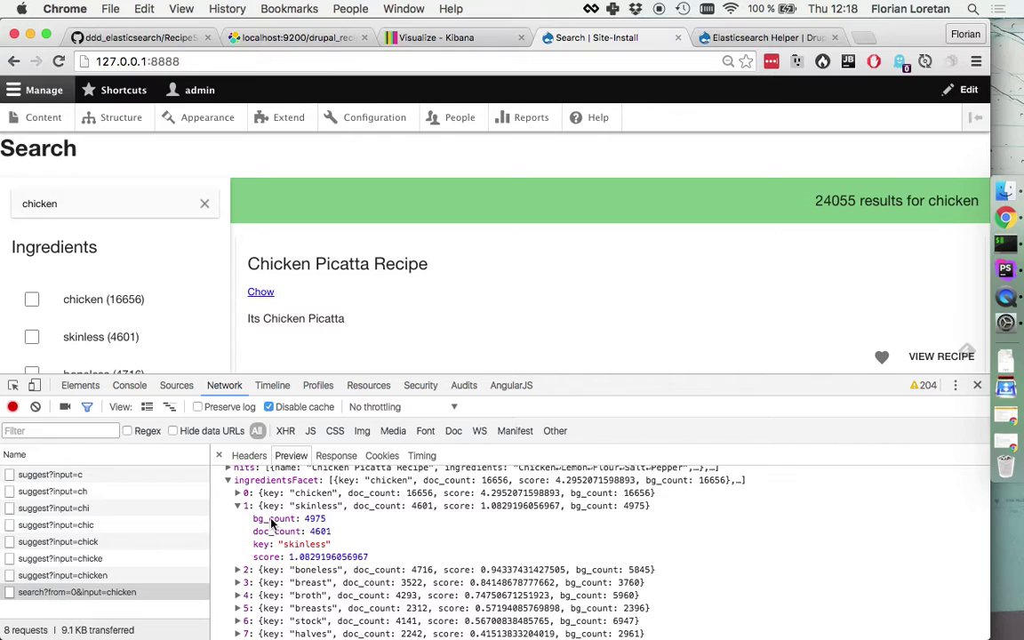
- Check the drupal_recipes/_search page, then switch to iTerm and begin entering a curl command
left_click(245, 37)
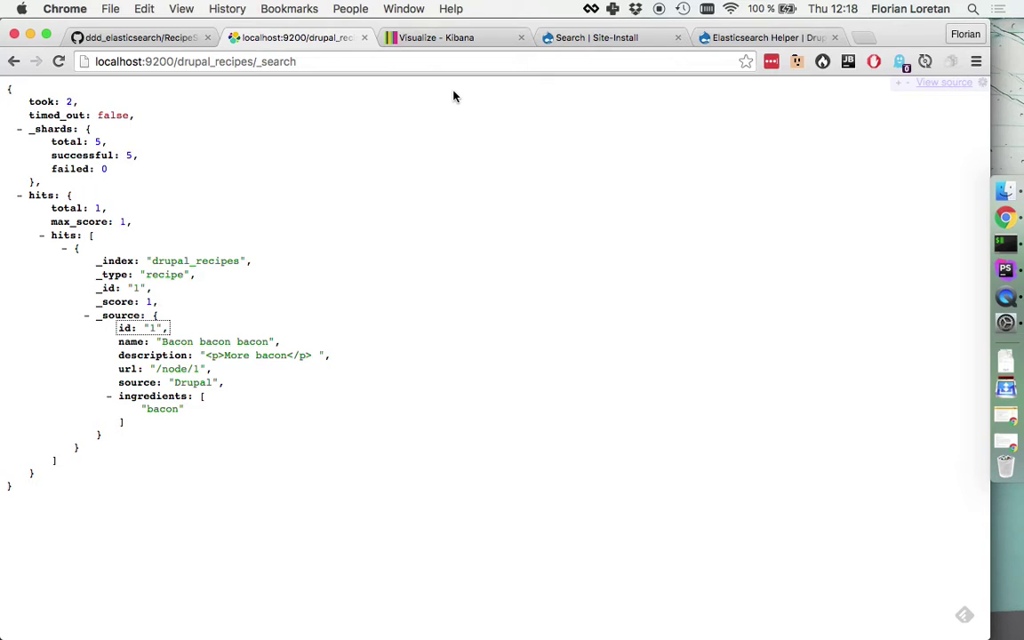
left_click(1007, 246)
type("cur")
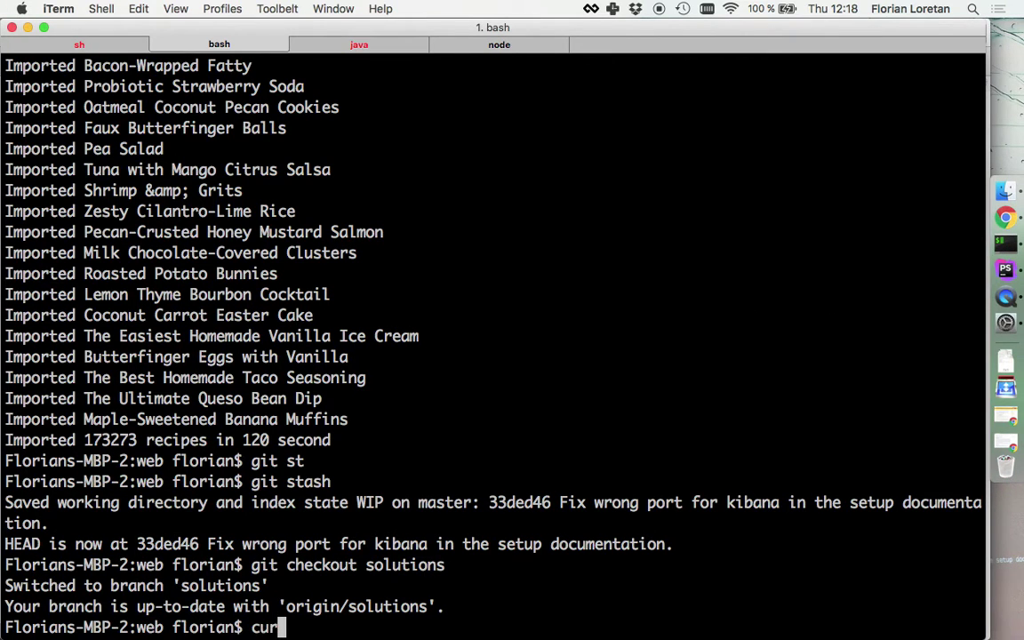